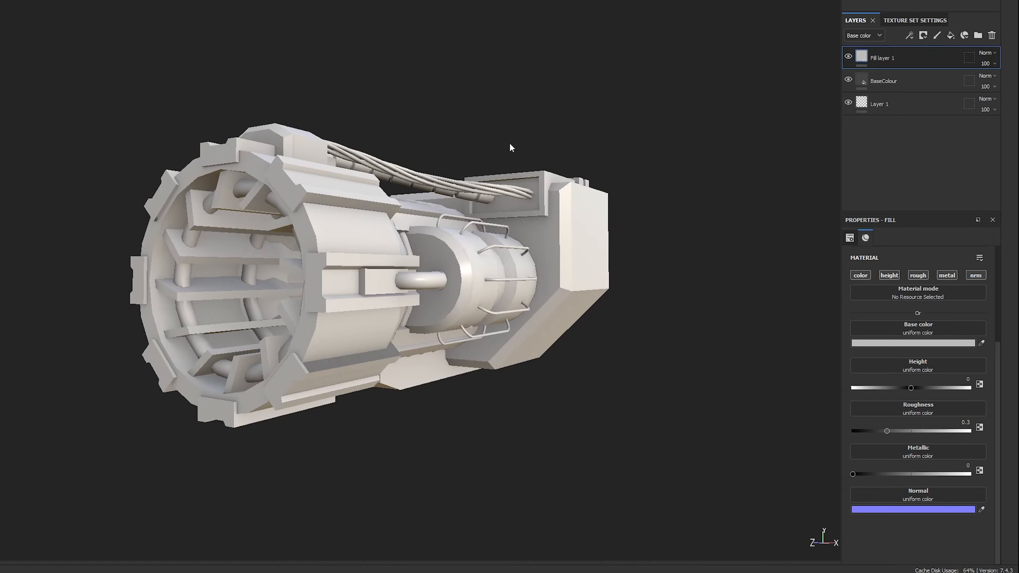
Give the top fill layer a saturated sky-blue base colour and rename it ColourToMask.
{"action": "left_click", "coordinate": [913, 343]}
{"action": "left_click", "coordinate": [890, 370]}
{"action": "left_click_drag", "start_coordinate": [891, 370], "coordinate": [879, 316]}
{"action": "left_click", "coordinate": [892, 303]}
{"action": "double_click", "coordinate": [893, 57]}
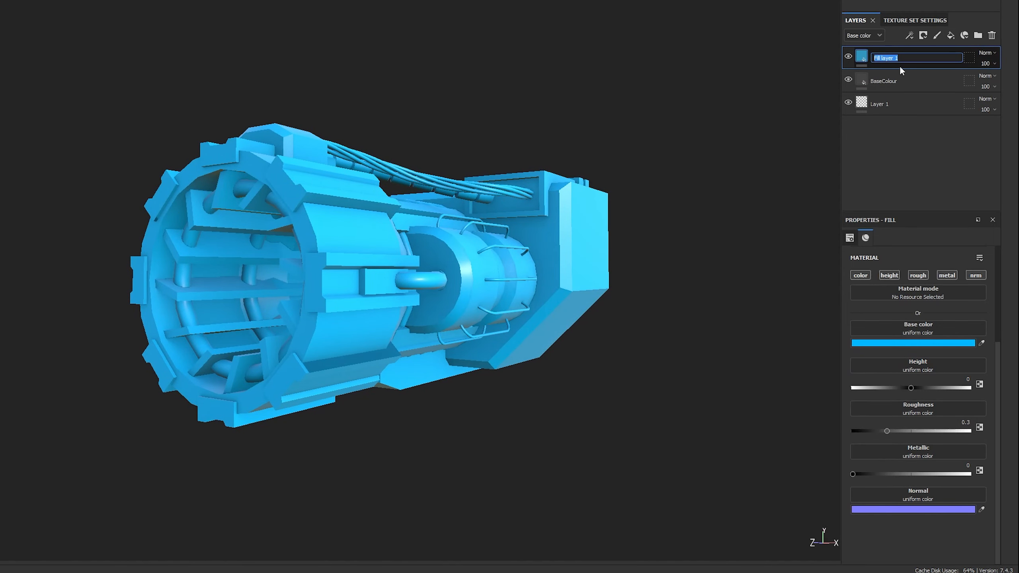
{"action": "type", "text": "ColourToMask"}
{"action": "key", "text": "Return"}
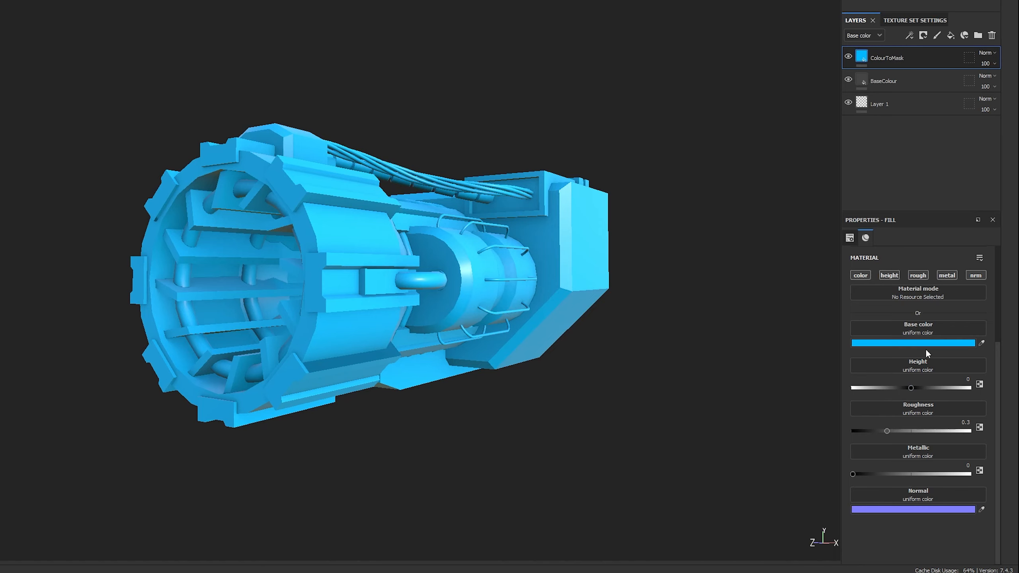
Lighten the ColourToMask layer's base colour to a pale sky blue and set its roughness to 0.2653.
{"action": "left_click", "coordinate": [918, 343]}
{"action": "left_click", "coordinate": [853, 320]}
{"action": "left_click", "coordinate": [914, 302]}
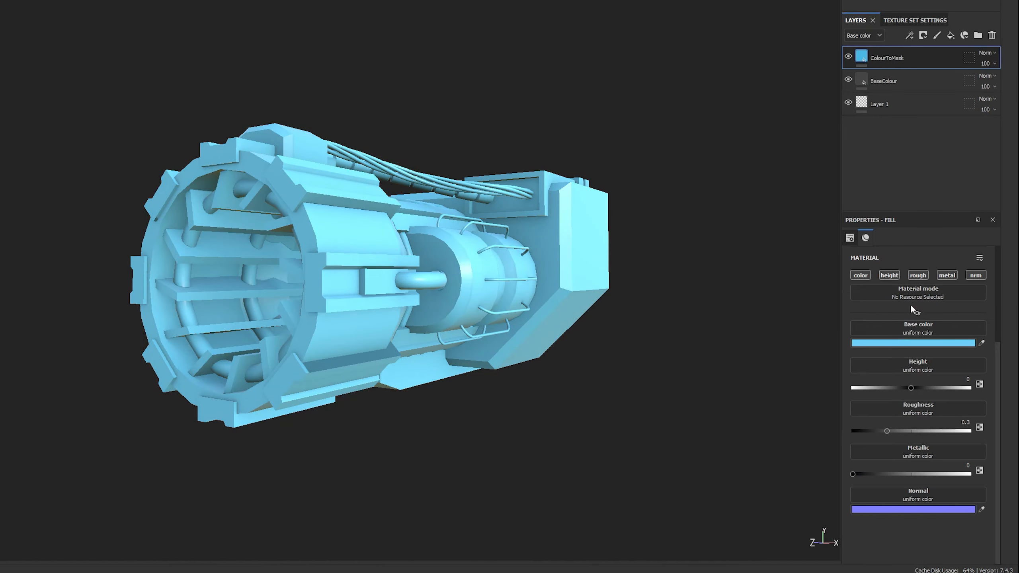
{"action": "left_click", "coordinate": [882, 431]}
{"action": "left_click_drag", "start_coordinate": [682, 281], "coordinate": [555, 241], "text": "alt"}
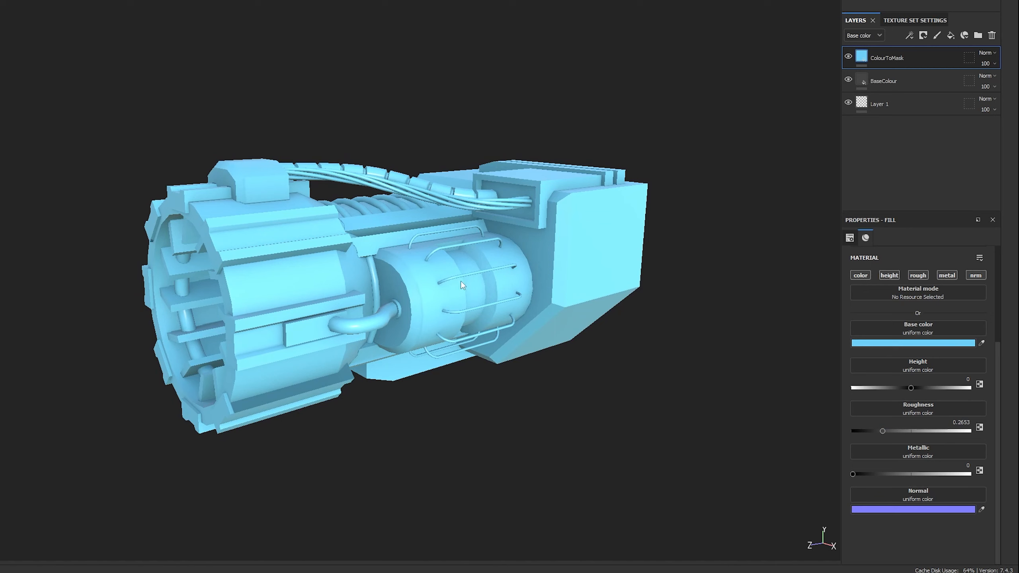
Toggle the ColourToMask layer's visibility to compare it with the BaseColour layer beneath.
{"action": "left_click", "coordinate": [850, 57]}
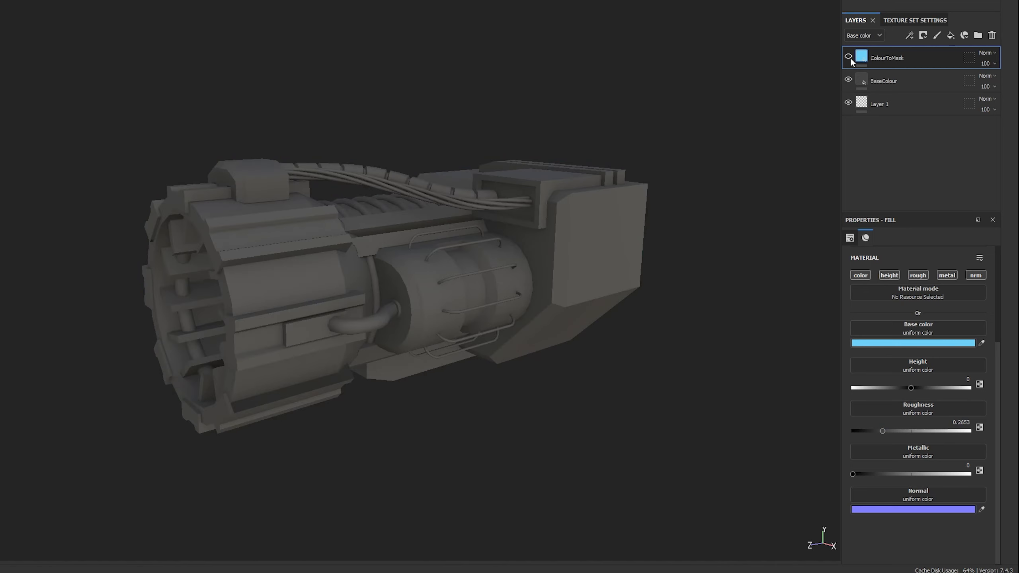
{"action": "left_click", "coordinate": [849, 57]}
{"action": "left_click", "coordinate": [850, 57]}
{"action": "left_click", "coordinate": [850, 58]}
{"action": "left_click_drag", "start_coordinate": [888, 79], "coordinate": [889, 50]}
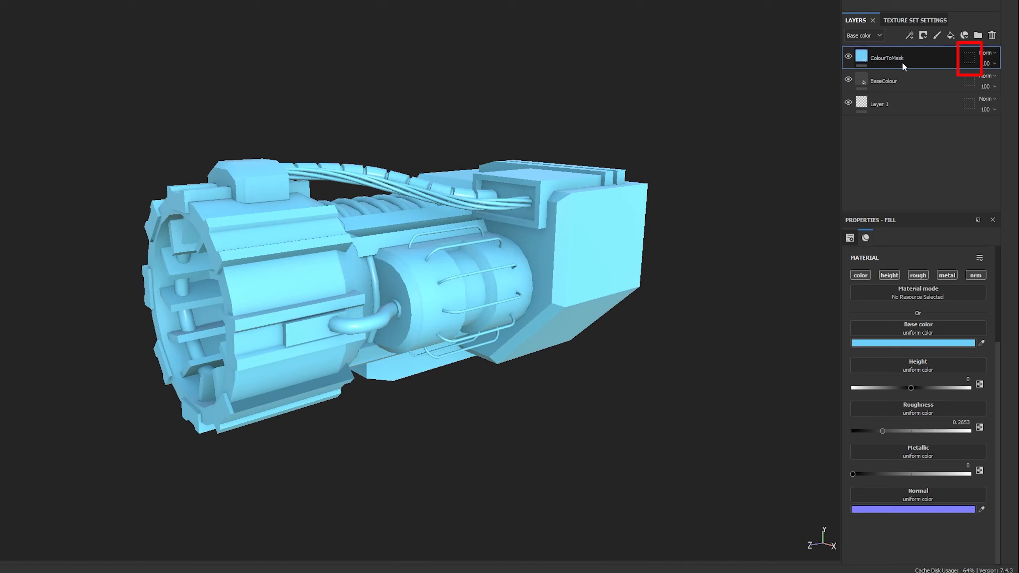
Exclude the SideCylinder mesh from the ColourToMask layer's geometry mask.
{"action": "left_click", "coordinate": [967, 61]}
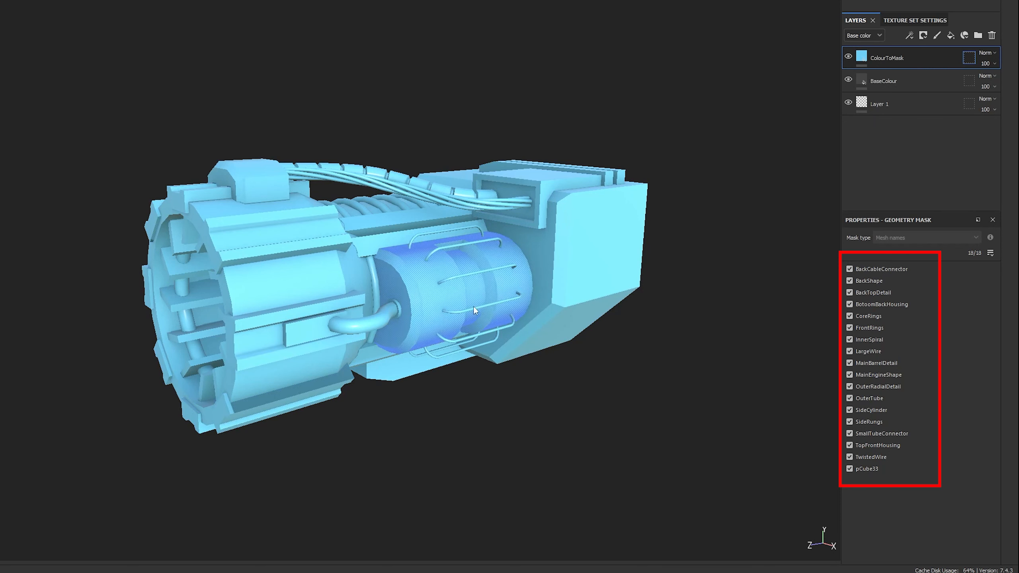
{"action": "left_click", "coordinate": [411, 289]}
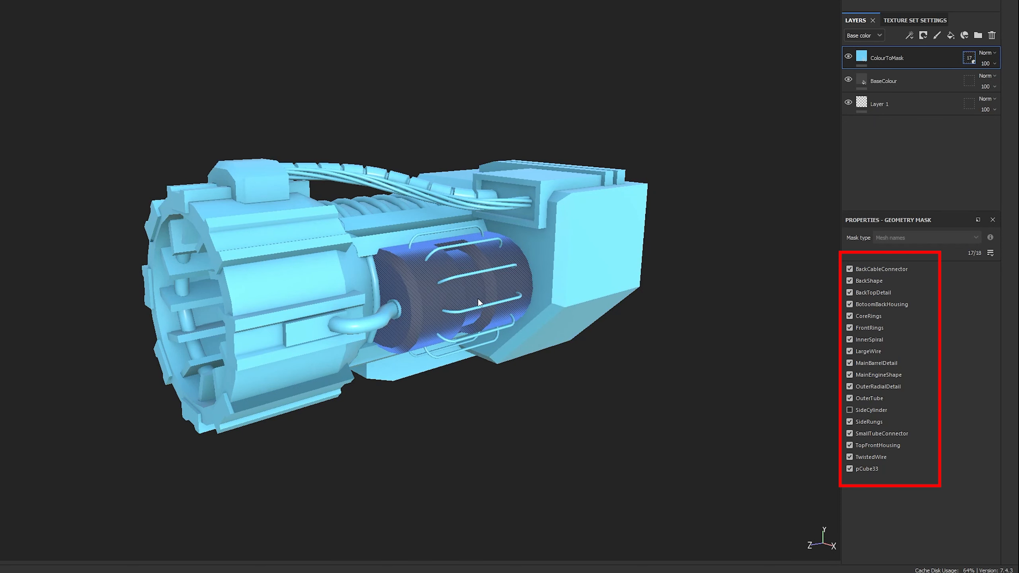
{"action": "left_click", "coordinate": [866, 58]}
{"action": "left_click_drag", "start_coordinate": [562, 116], "coordinate": [474, 107], "text": "alt"}
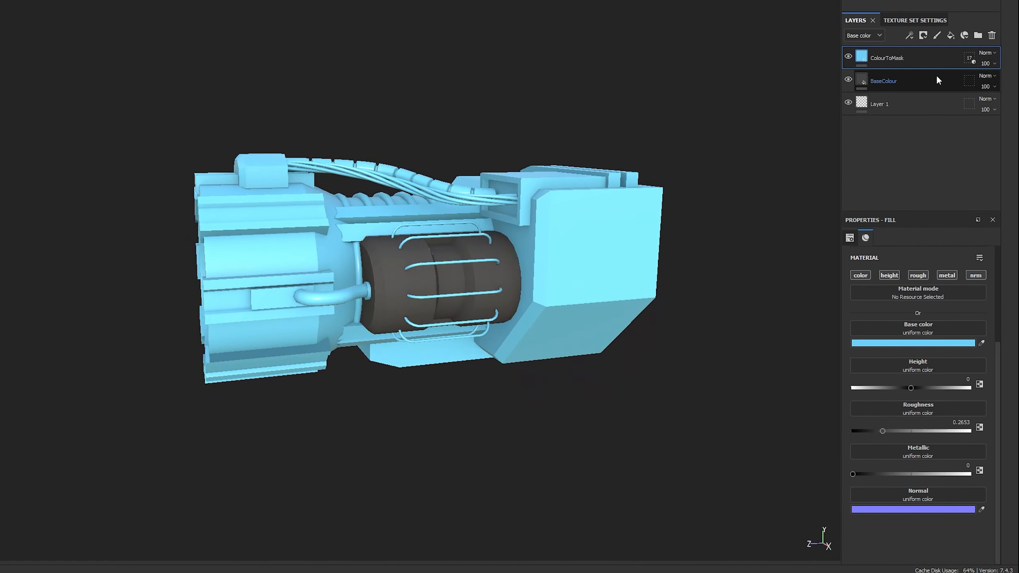
Exclude the MainEngineShape and BackShape meshes from the ColourToMask layer's geometry mask.
{"action": "left_click", "coordinate": [969, 58]}
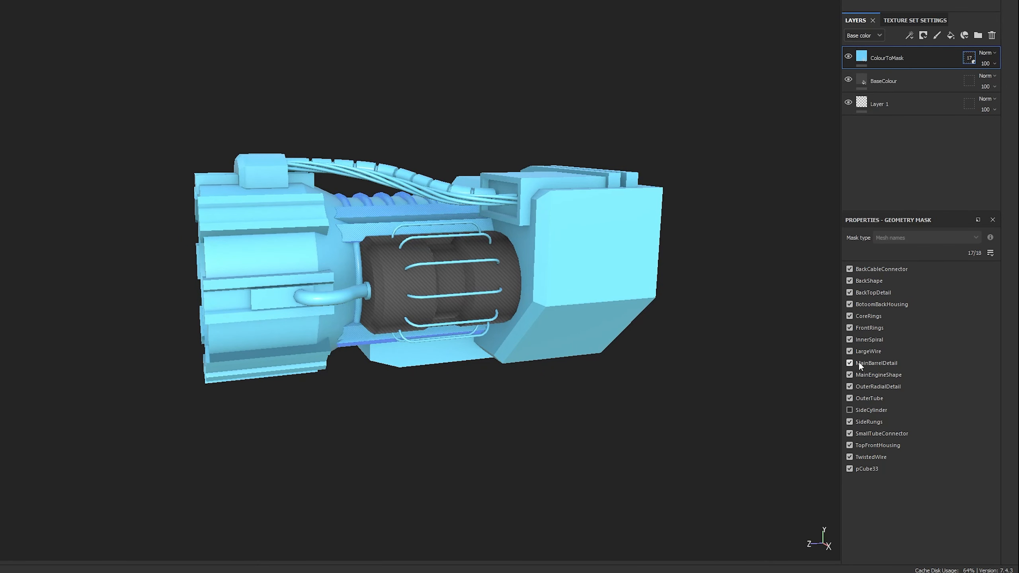
{"action": "left_click", "coordinate": [859, 375]}
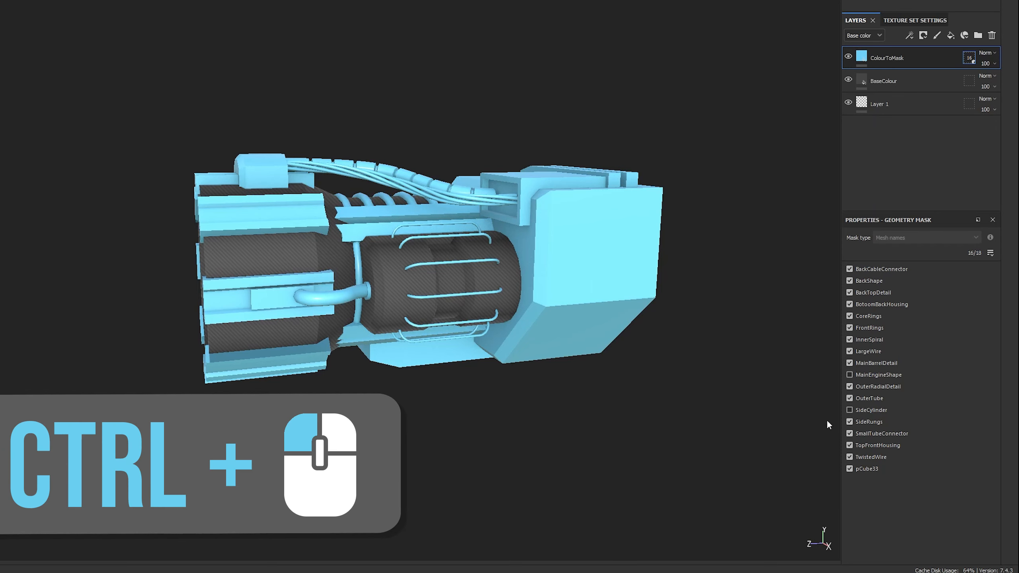
{"action": "left_click", "coordinate": [617, 277], "text": "ctrl"}
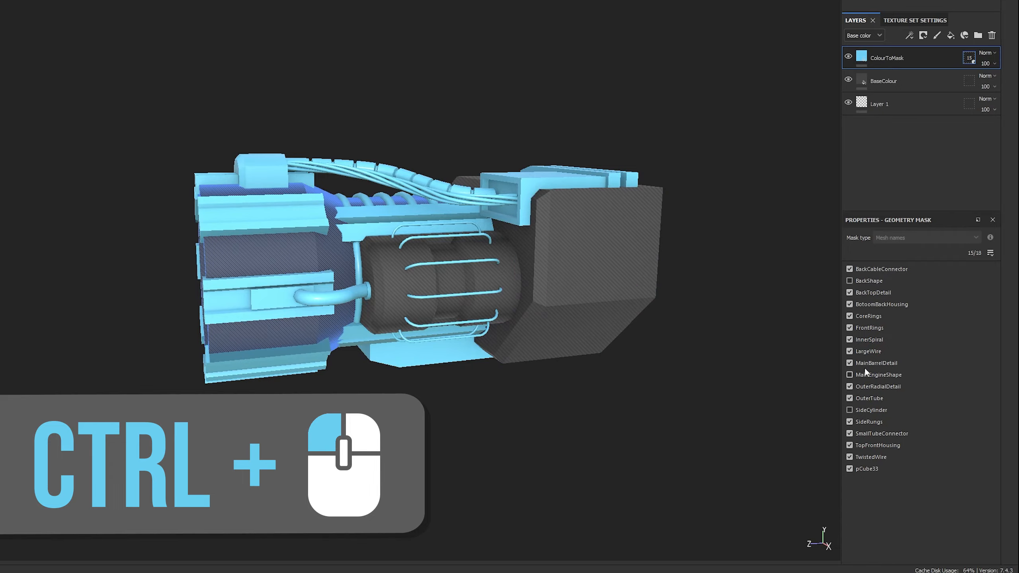
{"action": "left_click_drag", "start_coordinate": [528, 416], "coordinate": [634, 409], "text": "alt"}
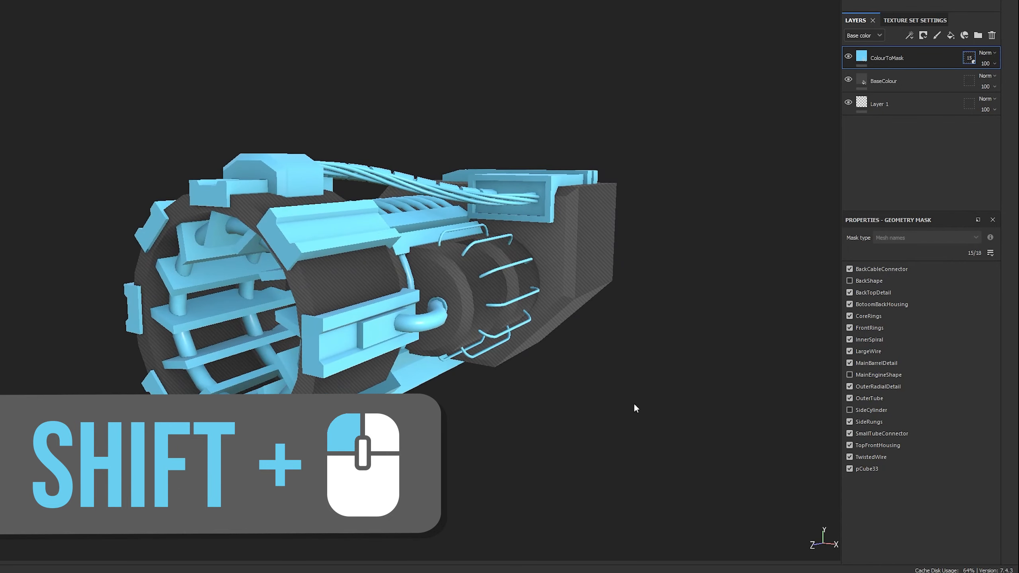
Compare the engine with the masked ColourToMask layer hidden and shown.
{"action": "left_click", "coordinate": [882, 60]}
{"action": "mouse_move", "coordinate": [481, 353]}
{"action": "left_mouse_down", "text": "shift"}
{"action": "mouse_move", "coordinate": [11, 353]}
{"action": "mouse_move", "coordinate": [721, 348]}
{"action": "mouse_move", "coordinate": [281, 349]}
{"action": "left_mouse_up", "text": "shift"}
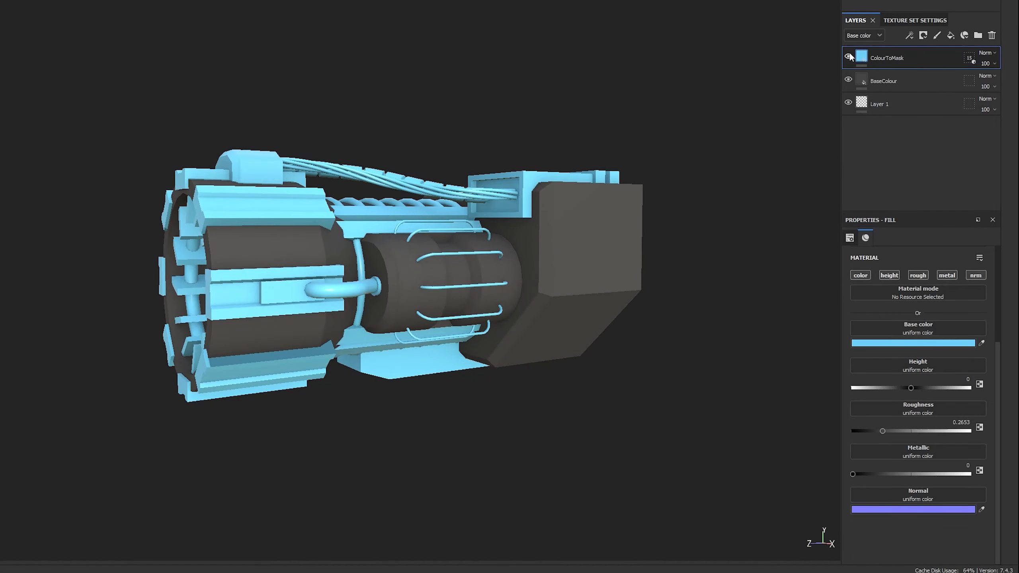
{"action": "left_click", "coordinate": [848, 56]}
{"action": "left_click", "coordinate": [848, 56]}
{"action": "left_click", "coordinate": [848, 56]}
{"action": "left_click", "coordinate": [848, 57]}
{"action": "left_click_drag", "start_coordinate": [521, 201], "coordinate": [581, 200], "text": "alt"}
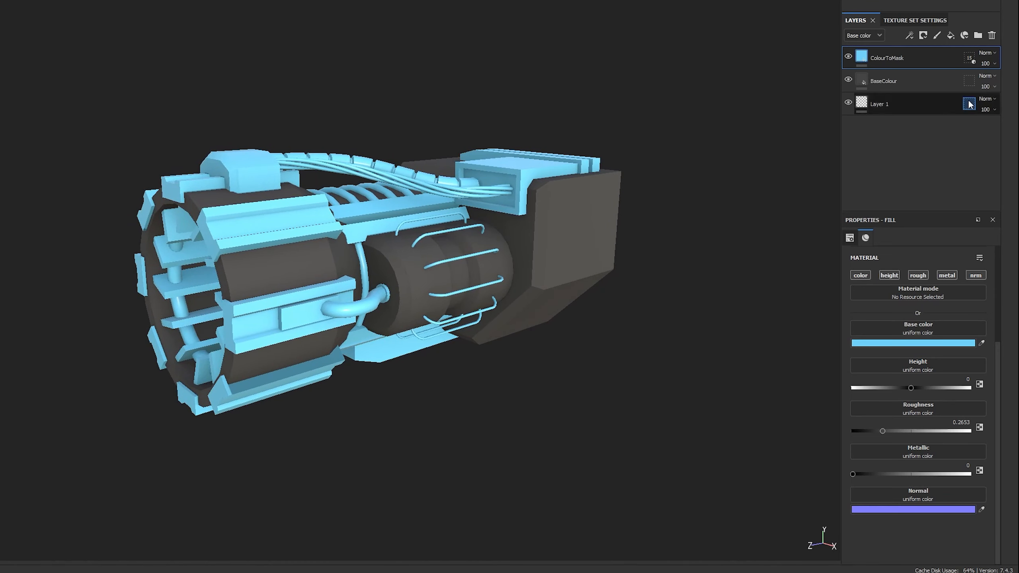
Exclude every mesh from the ColourToMask layer's geometry mask.
{"action": "left_click", "coordinate": [969, 58]}
{"action": "left_click_drag", "start_coordinate": [53, 17], "coordinate": [703, 460], "text": "ctrl"}
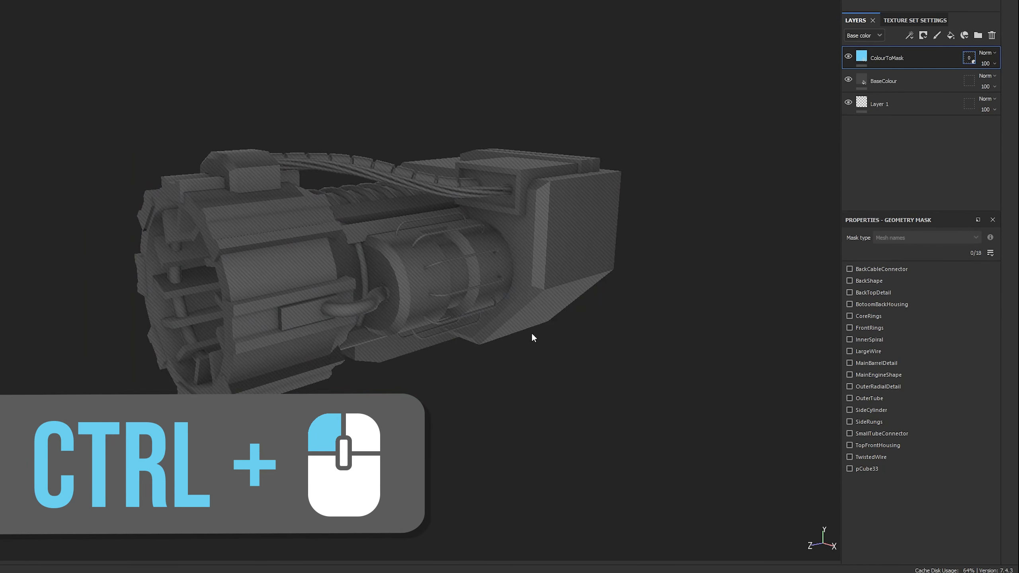
{"action": "left_click", "coordinate": [860, 57]}
{"action": "mouse_move", "coordinate": [314, 150]}
{"action": "left_mouse_down", "text": "alt"}
{"action": "mouse_move", "coordinate": [677, 159]}
{"action": "mouse_move", "coordinate": [390, 153]}
{"action": "mouse_move", "coordinate": [528, 150]}
{"action": "left_mouse_up", "text": "alt"}
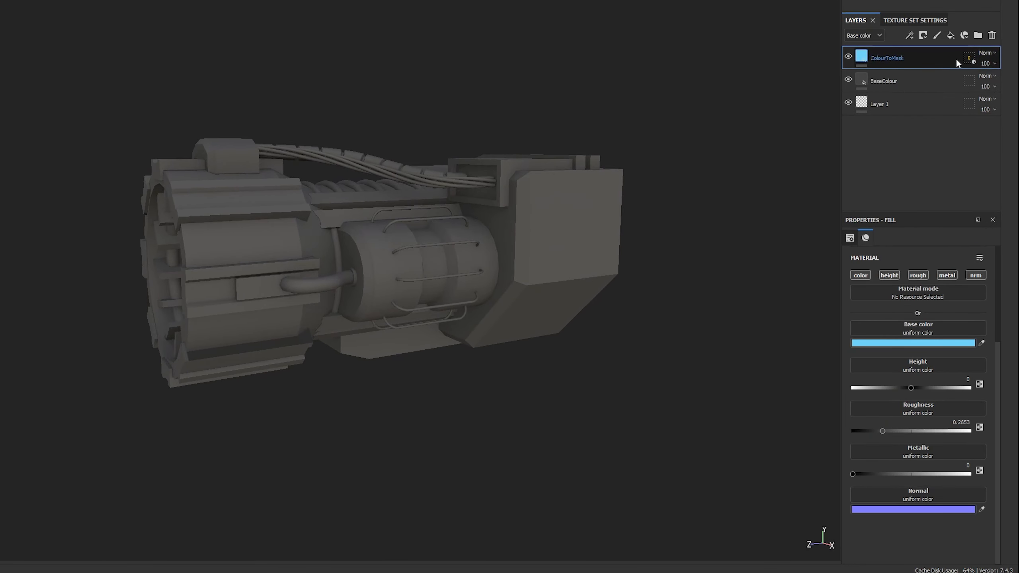
Include only the BackShape, MainEngineShape and TwistedWire meshes in the ColourToMask layer's geometry mask.
{"action": "left_click", "coordinate": [969, 57]}
{"action": "left_click", "coordinate": [532, 240]}
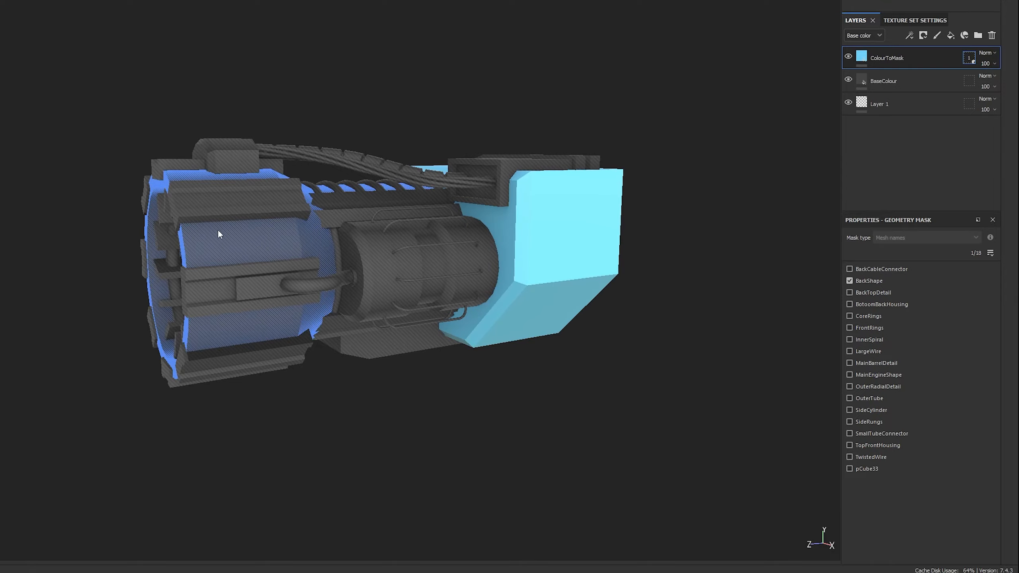
{"action": "left_click", "coordinate": [225, 227]}
{"action": "left_click", "coordinate": [323, 156]}
{"action": "left_click", "coordinate": [401, 172]}
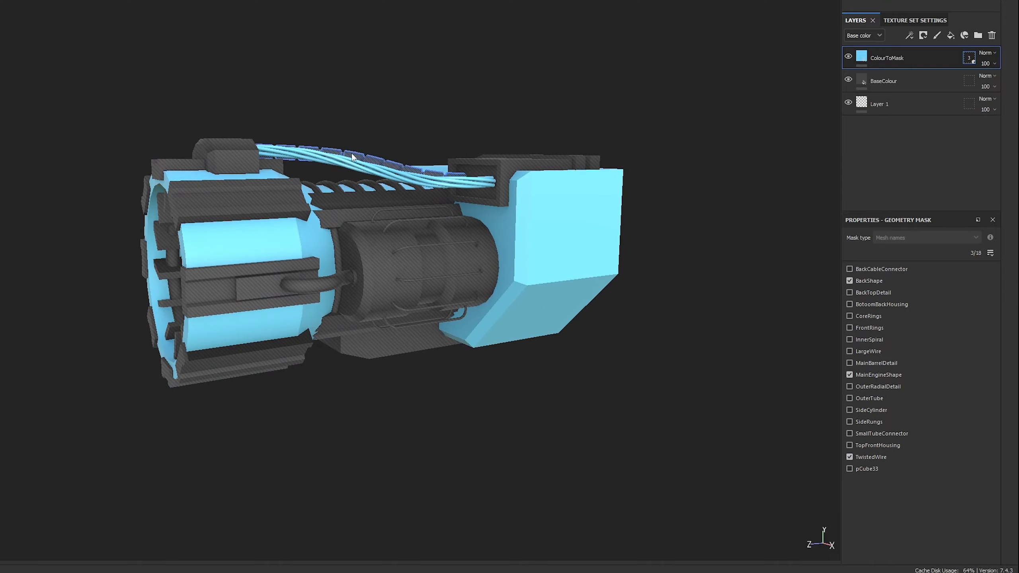
Include all 18 meshes again in the ColourToMask layer's geometry mask.
{"action": "left_click", "coordinate": [859, 57]}
{"action": "mouse_move", "coordinate": [542, 104]}
{"action": "left_mouse_down", "text": "shift"}
{"action": "mouse_move", "coordinate": [432, 99]}
{"action": "mouse_move", "coordinate": [322, 68]}
{"action": "mouse_move", "coordinate": [527, 75]}
{"action": "mouse_move", "coordinate": [420, 96]}
{"action": "mouse_move", "coordinate": [529, 99]}
{"action": "left_mouse_up", "text": "shift"}
{"action": "left_click", "coordinate": [968, 57]}
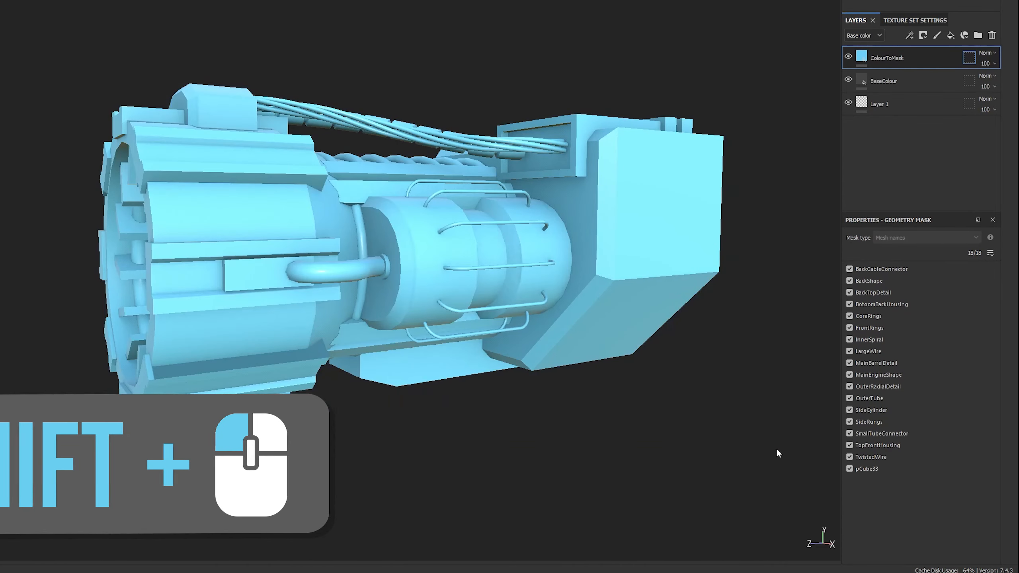
Add a black mask to the ColourToMask layer.
{"action": "left_click", "coordinate": [861, 57]}
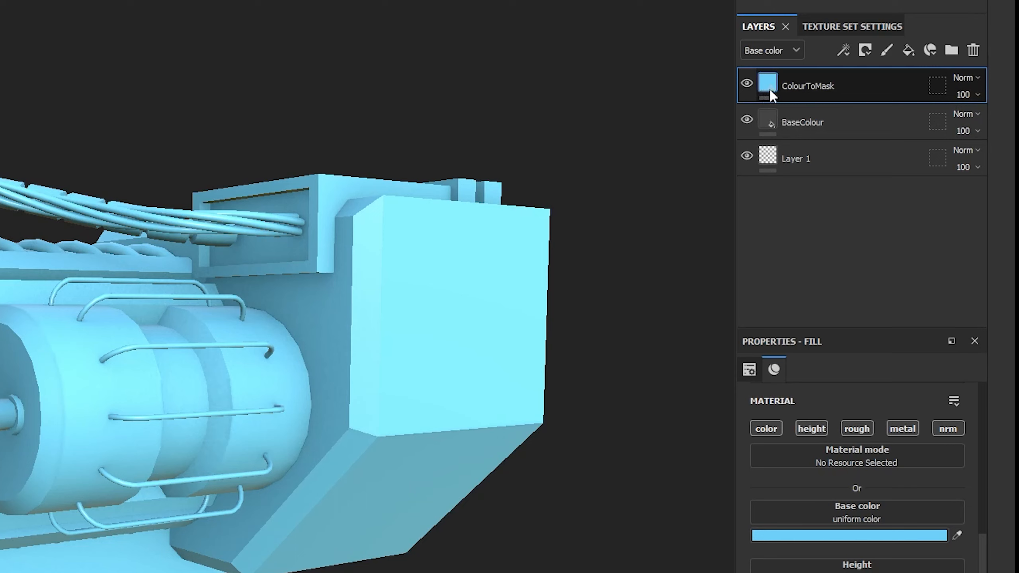
{"action": "left_click", "coordinate": [863, 58]}
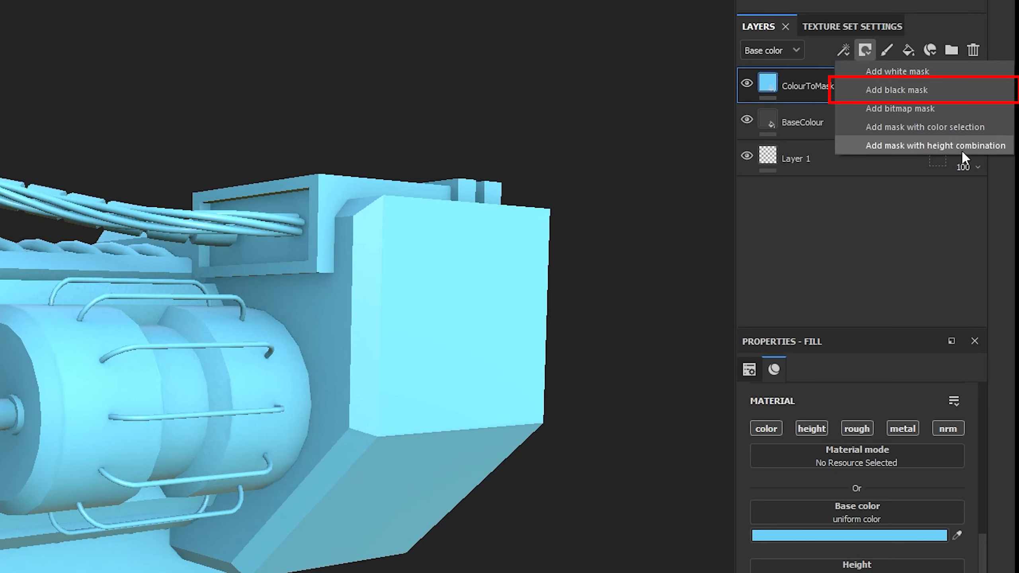
{"action": "left_click", "coordinate": [945, 90]}
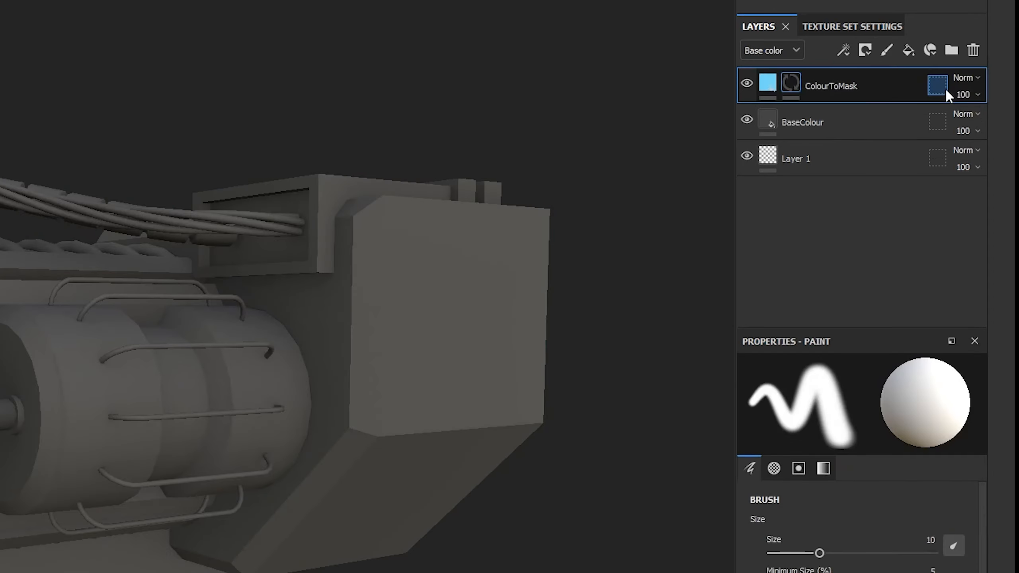
Select the ColourToMask layer's black mask rather than its fill and paint a zigzag test stroke across the engine.
{"action": "left_click", "coordinate": [765, 92]}
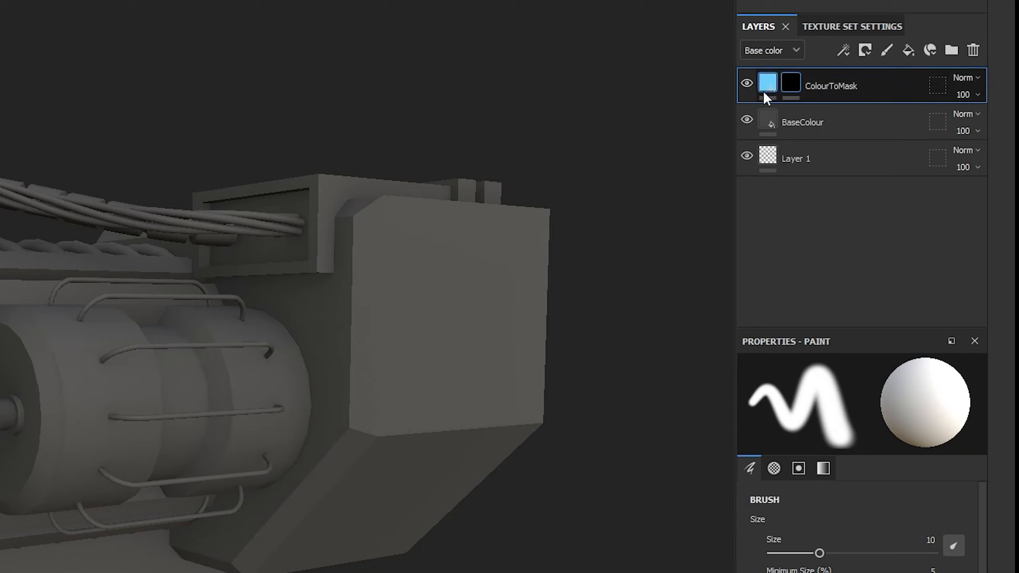
{"action": "left_click", "coordinate": [765, 85]}
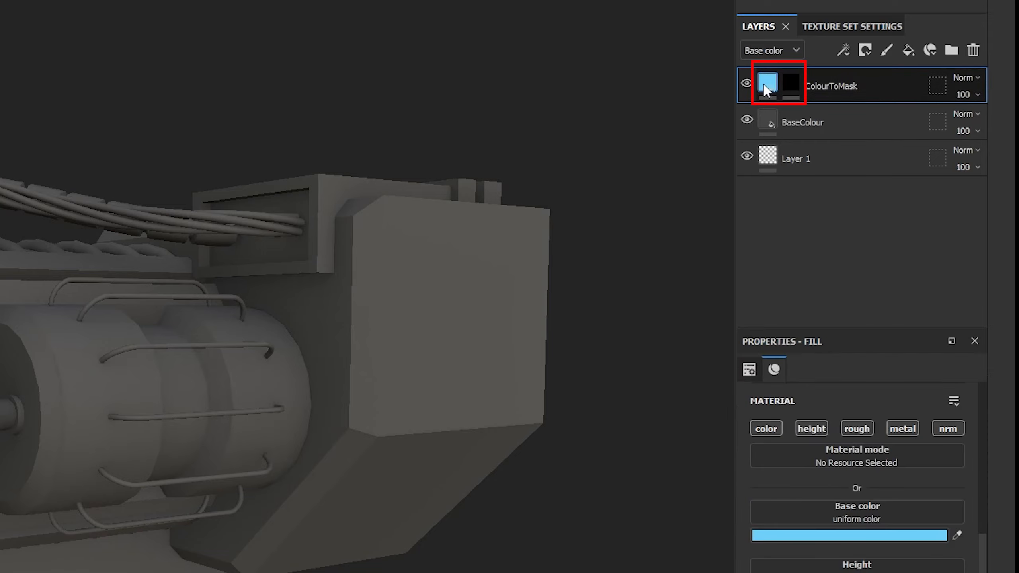
{"action": "left_click", "coordinate": [791, 81]}
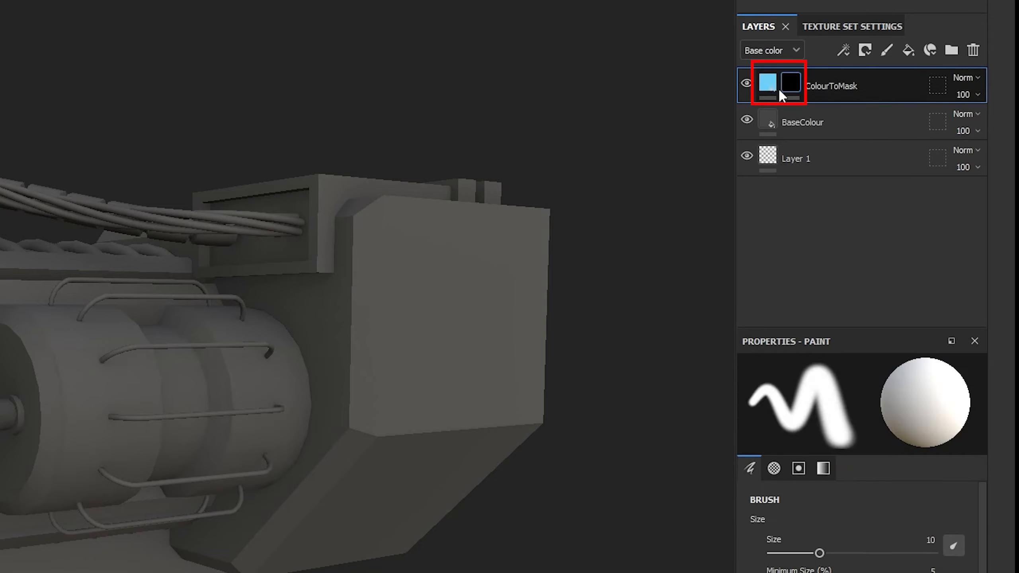
{"action": "left_click", "coordinate": [768, 85]}
{"action": "left_click", "coordinate": [790, 83]}
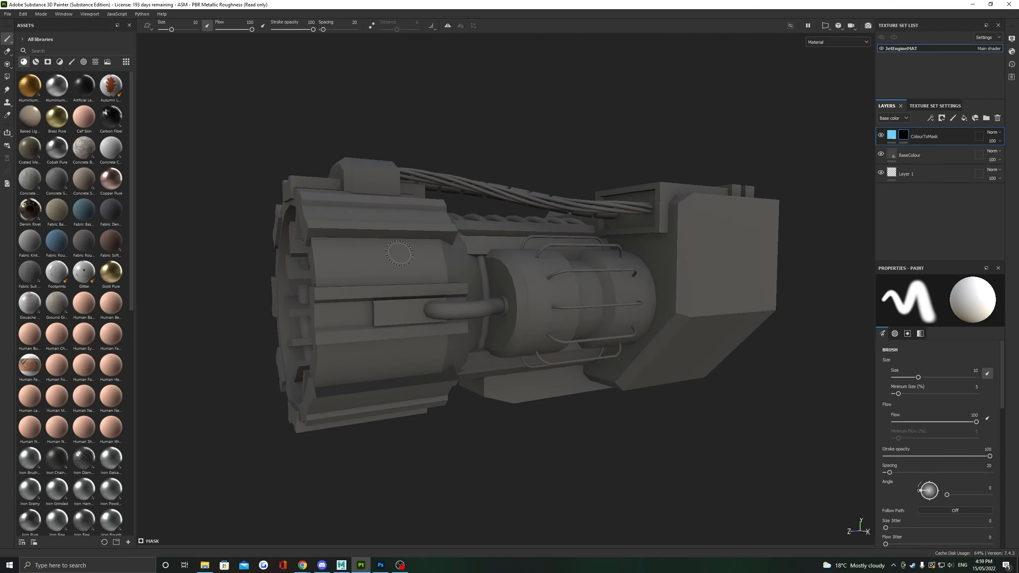
{"action": "mouse_move", "coordinate": [383, 316]}
{"action": "left_mouse_down"}
{"action": "mouse_move", "coordinate": [416, 246]}
{"action": "mouse_move", "coordinate": [453, 240]}
{"action": "mouse_move", "coordinate": [562, 249]}
{"action": "mouse_move", "coordinate": [617, 353]}
{"action": "mouse_move", "coordinate": [708, 337]}
{"action": "mouse_move", "coordinate": [735, 305]}
{"action": "mouse_move", "coordinate": [722, 324]}
{"action": "left_mouse_up"}
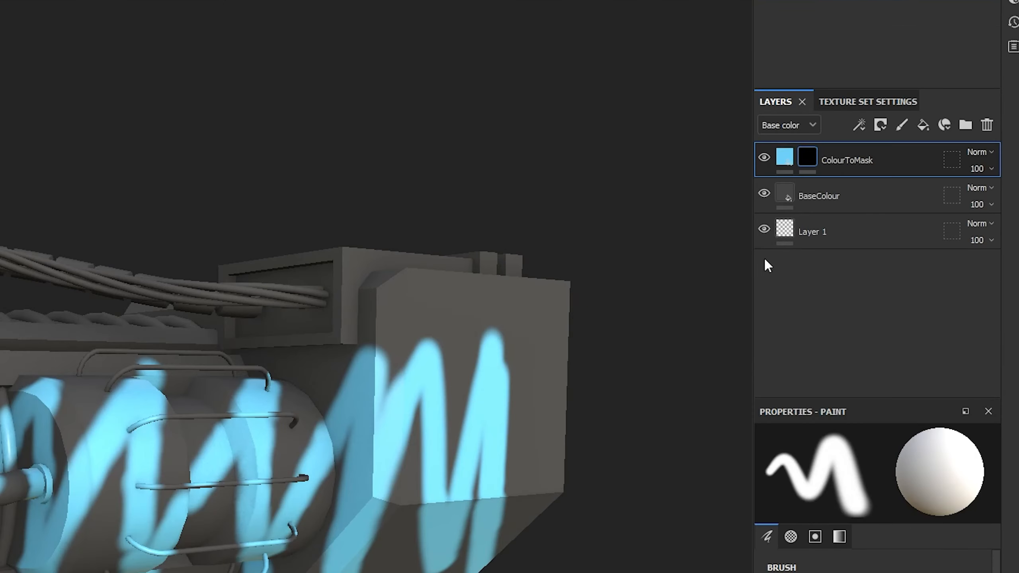
{"action": "mouse_move", "coordinate": [810, 157]}
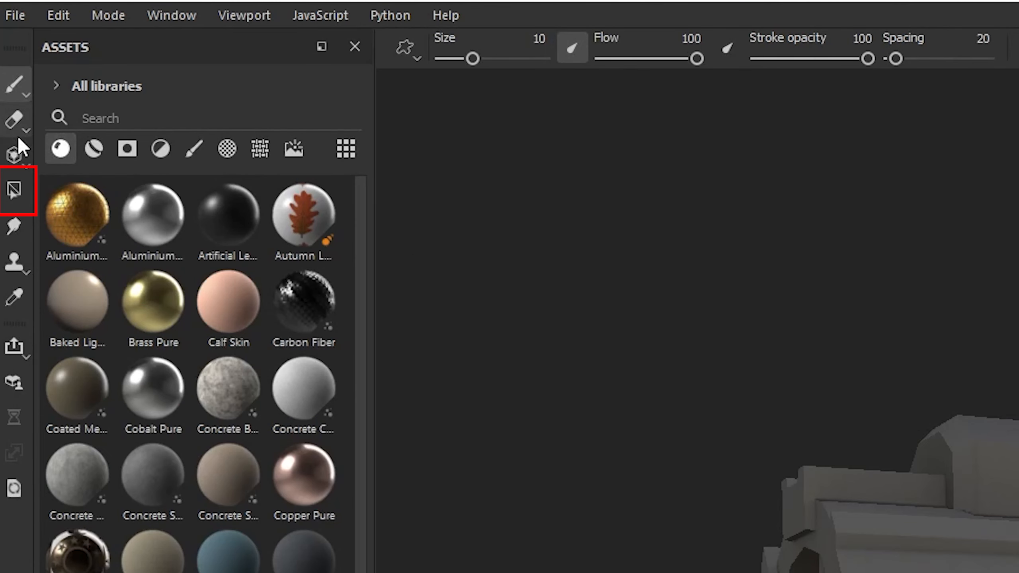
Use Polygon Fill in triangle mode to reveal the blue on two adjoining triangles of the front barrel's panel.
{"action": "left_click", "coordinate": [22, 193]}
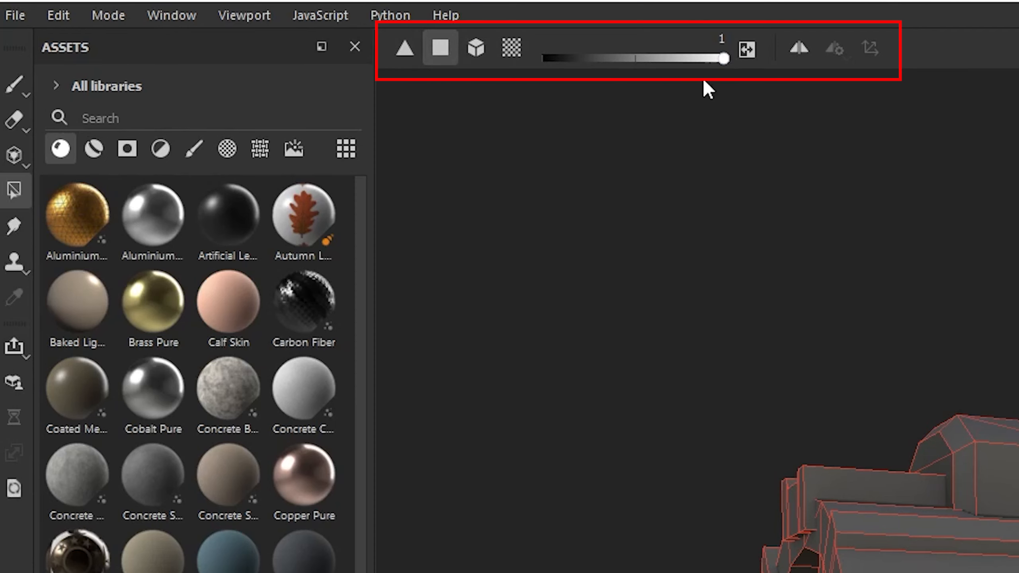
{"action": "left_click", "coordinate": [409, 54]}
{"action": "left_click", "coordinate": [345, 245]}
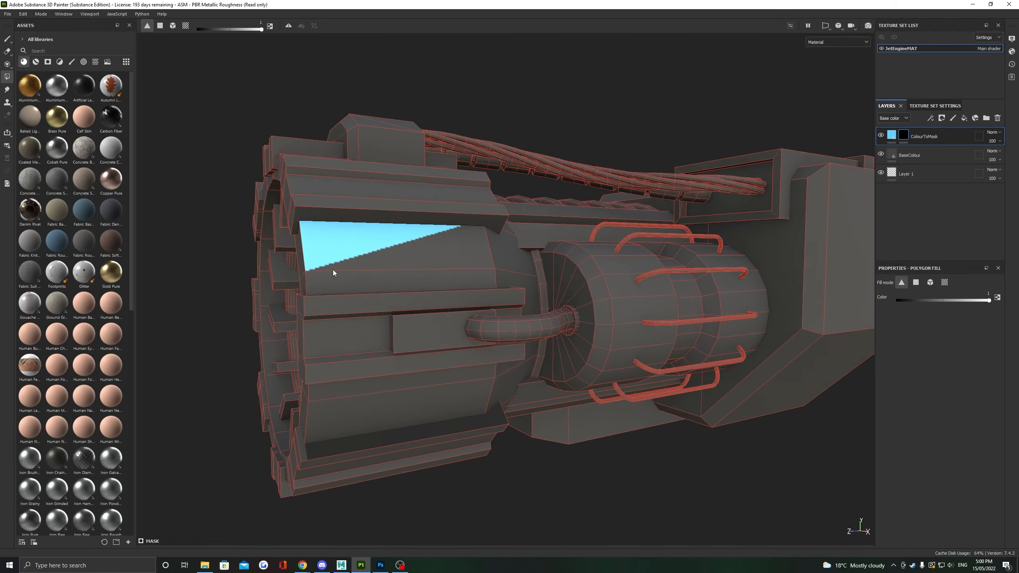
{"action": "scroll", "coordinate": [332, 233], "scroll_direction": "up", "scroll_amount": 4}
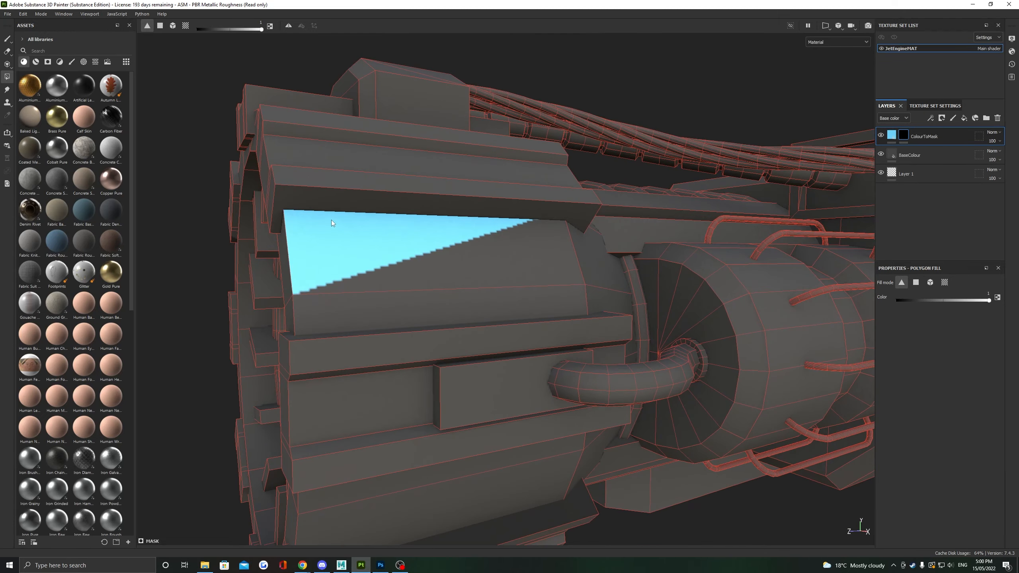
{"action": "left_click_drag", "start_coordinate": [500, 223], "coordinate": [551, 273], "text": "alt"}
{"action": "left_click", "coordinate": [551, 272]}
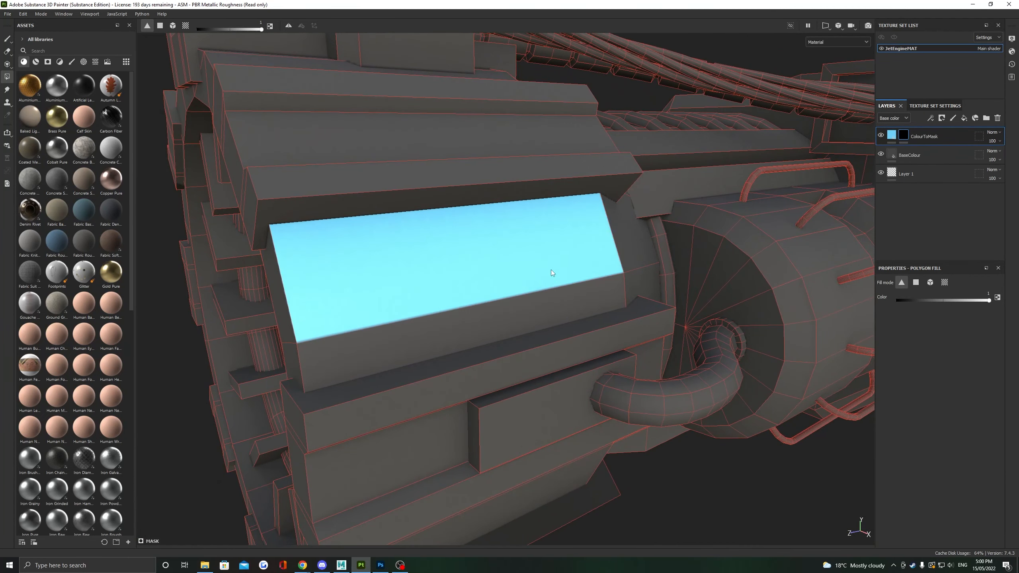
Try filling further triangles around the barrel panel, and undo all the triangle fills.
{"action": "left_click", "coordinate": [521, 324]}
{"action": "key", "text": "ctrl+z"}
{"action": "left_click", "coordinate": [474, 179]}
{"action": "key", "text": "ctrl+z"}
{"action": "key", "text": "ctrl+z"}
{"action": "key", "text": "ctrl+z"}
Fill several whole faces on the barrel panel and its neighbouring rib using Polygon Fill in quad mode.
{"action": "left_click", "coordinate": [366, 263]}
{"action": "left_click", "coordinate": [350, 189]}
{"action": "left_click_drag", "start_coordinate": [587, 230], "coordinate": [582, 276], "text": "alt"}
{"action": "left_click", "coordinate": [493, 233]}
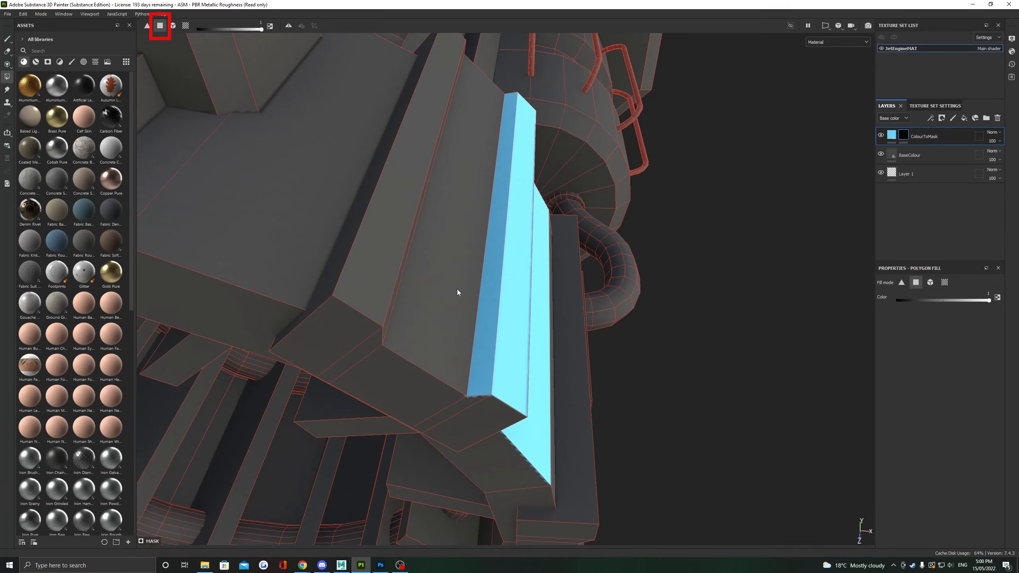
Undo the quad face fills on the barrel.
{"action": "left_click_drag", "start_coordinate": [456, 292], "coordinate": [242, 222], "text": "alt"}
{"action": "key", "text": "ctrl+z"}
{"action": "key", "text": "ctrl+z"}
{"action": "key", "text": "ctrl+z"}
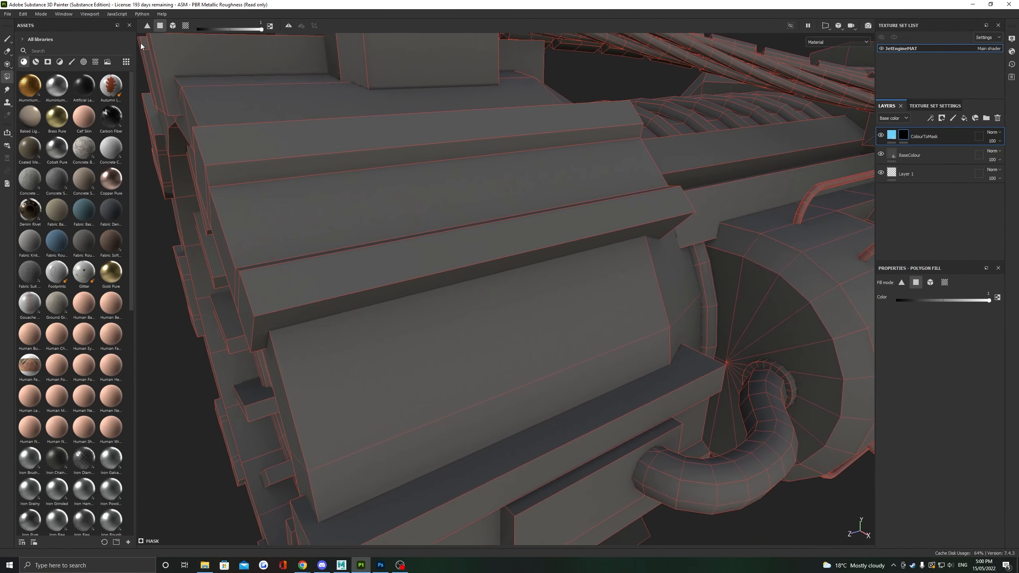
Fill the whole ribbed block on the barrel's upper side using Polygon Fill in mesh mode, and undo the fill.
{"action": "left_click", "coordinate": [172, 26]}
{"action": "left_click", "coordinate": [472, 231]}
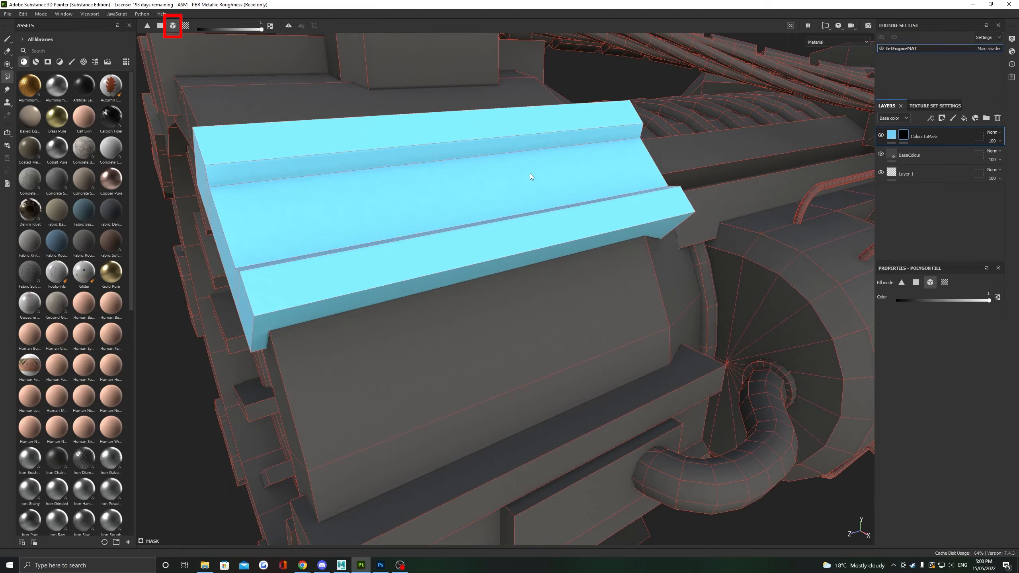
{"action": "left_click_drag", "start_coordinate": [530, 174], "coordinate": [641, 336], "text": "alt"}
{"action": "key", "text": "ctrl+z"}
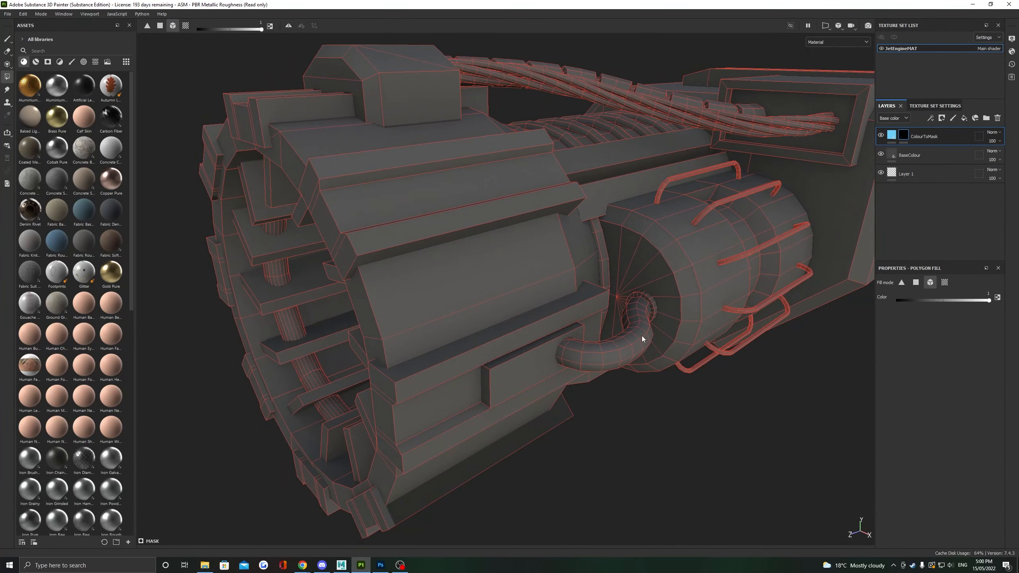
Fill the entire curved pipe between the barrel and the side cylinder in mesh fill mode, and undo it.
{"action": "left_click", "coordinate": [649, 335]}
{"action": "scroll", "coordinate": [661, 336], "scroll_direction": "up", "scroll_amount": 5}
{"action": "scroll", "coordinate": [451, 295], "scroll_direction": "up", "scroll_amount": 3}
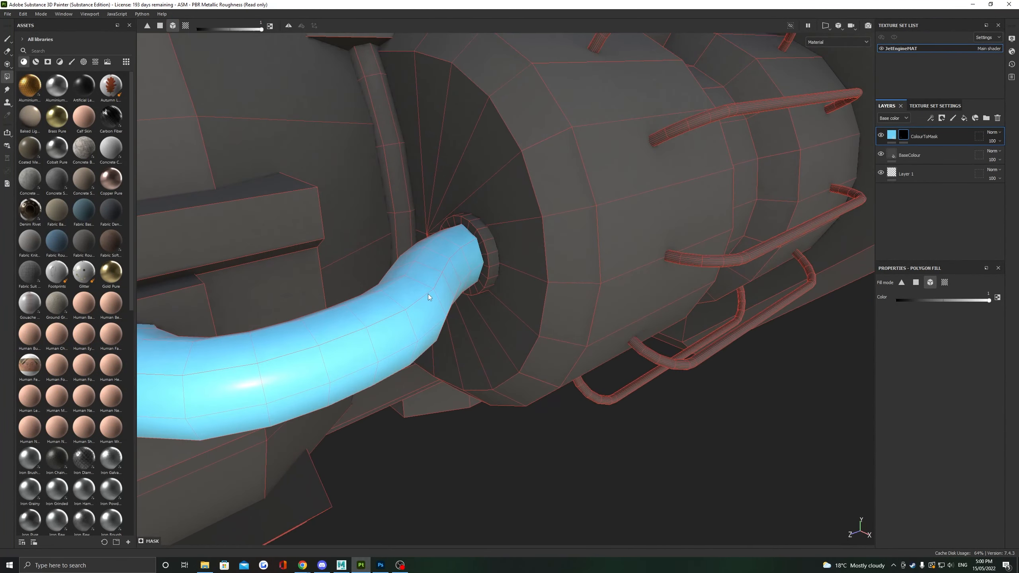
{"action": "left_click_drag", "start_coordinate": [428, 293], "coordinate": [249, 266], "text": "alt"}
{"action": "scroll", "coordinate": [250, 267], "scroll_direction": "down", "scroll_amount": 5}
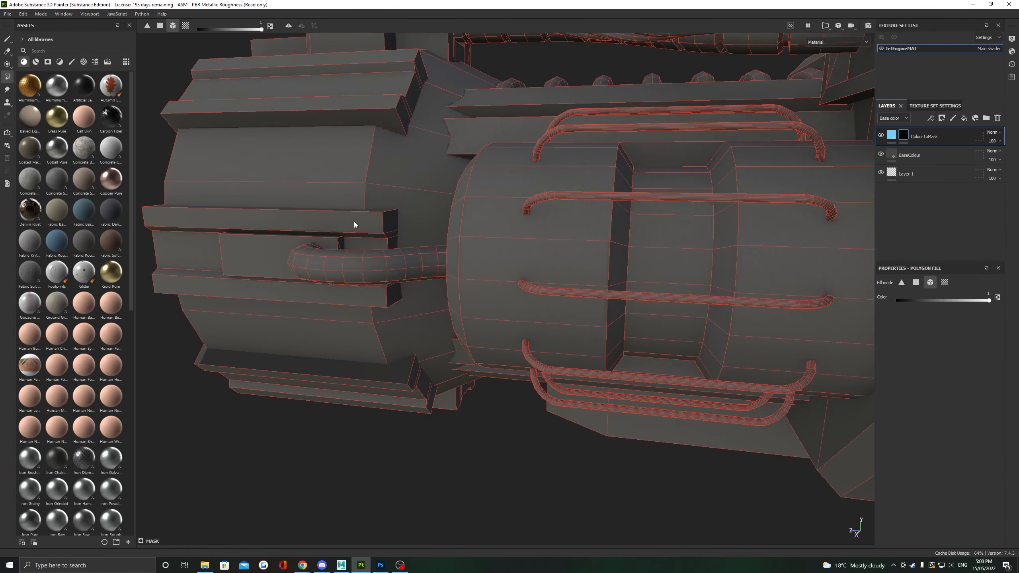
Fill all the meshes of the front barrel section with one area selection, and undo the fill.
{"action": "left_click_drag", "start_coordinate": [353, 221], "coordinate": [466, 223], "text": "alt"}
{"action": "left_click_drag", "start_coordinate": [329, 82], "coordinate": [594, 481]}
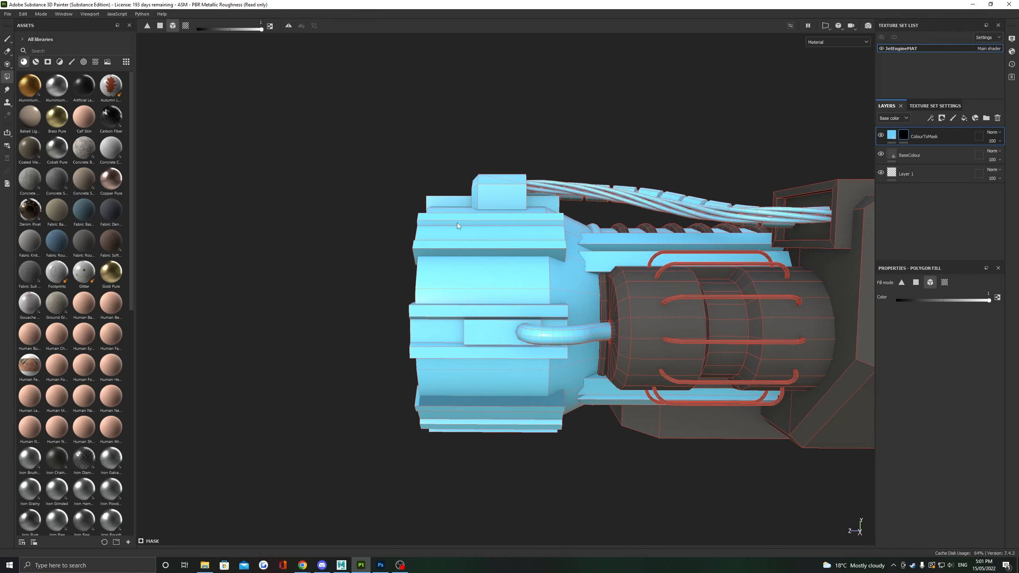
{"action": "key", "text": "ctrl+z"}
{"action": "left_click_drag", "start_coordinate": [445, 121], "coordinate": [571, 156], "text": "alt"}
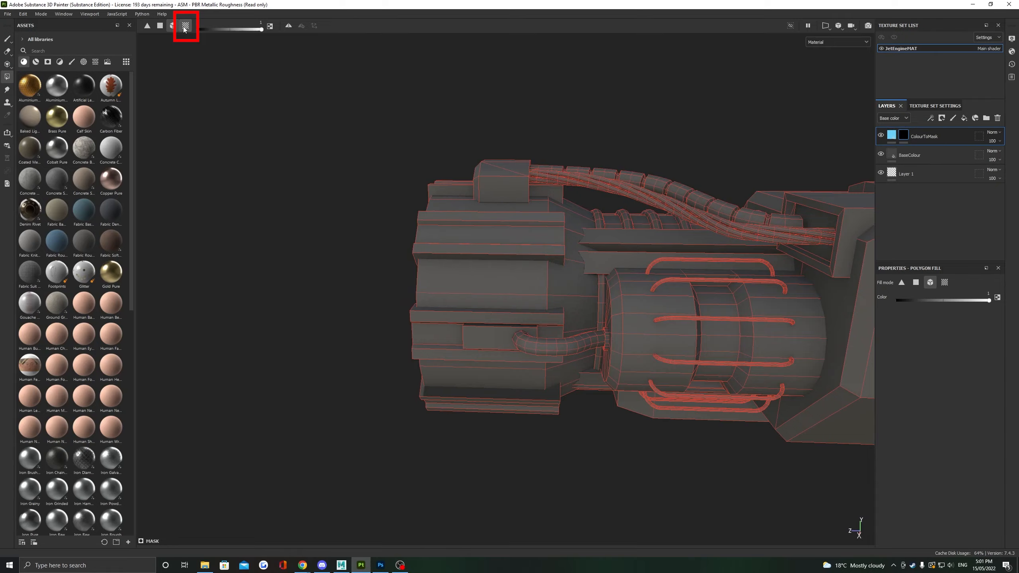
Fill the barrel's main panel shell using Polygon Fill in UV chunk mode, and undo the fill.
{"action": "left_click", "coordinate": [184, 29]}
{"action": "middle_click_drag", "start_coordinate": [465, 123], "coordinate": [400, 158], "text": "alt"}
{"action": "scroll", "coordinate": [374, 210], "scroll_direction": "up", "scroll_amount": 3}
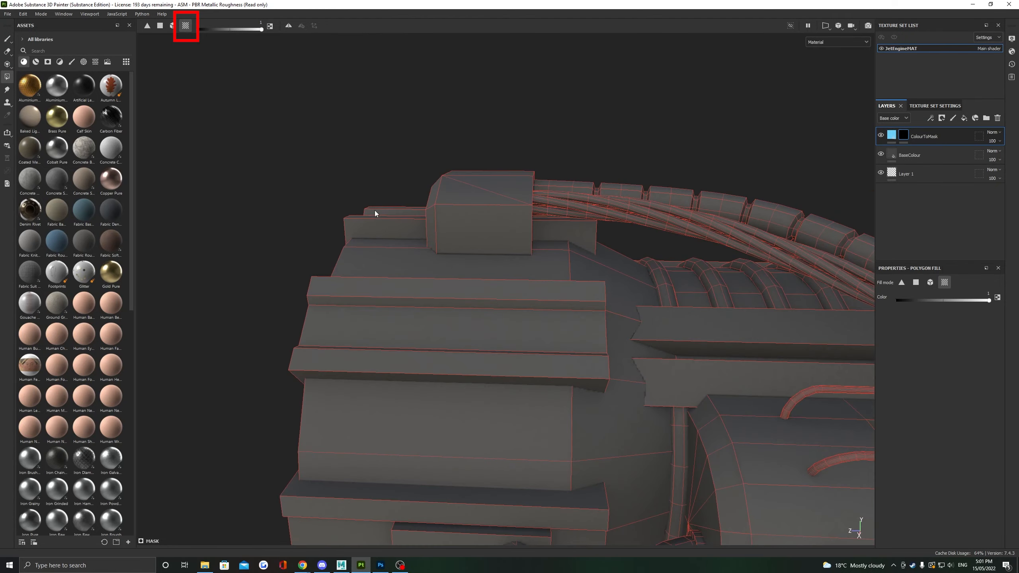
{"action": "left_click_drag", "start_coordinate": [374, 211], "coordinate": [509, 296], "text": "alt"}
{"action": "left_click", "coordinate": [509, 296]}
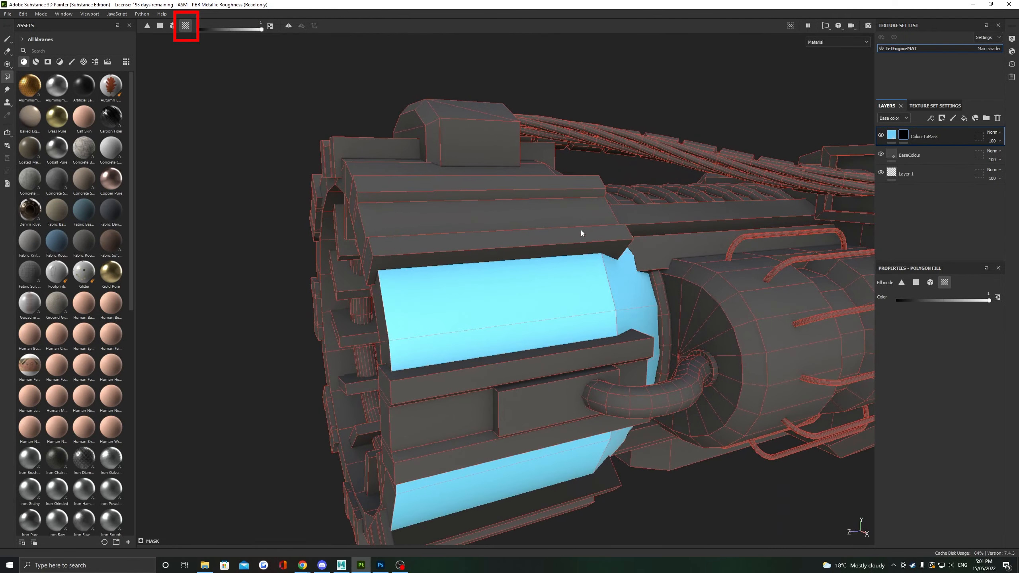
{"action": "left_click_drag", "start_coordinate": [581, 230], "coordinate": [489, 206], "text": "alt"}
{"action": "key", "text": "ctrl+z"}
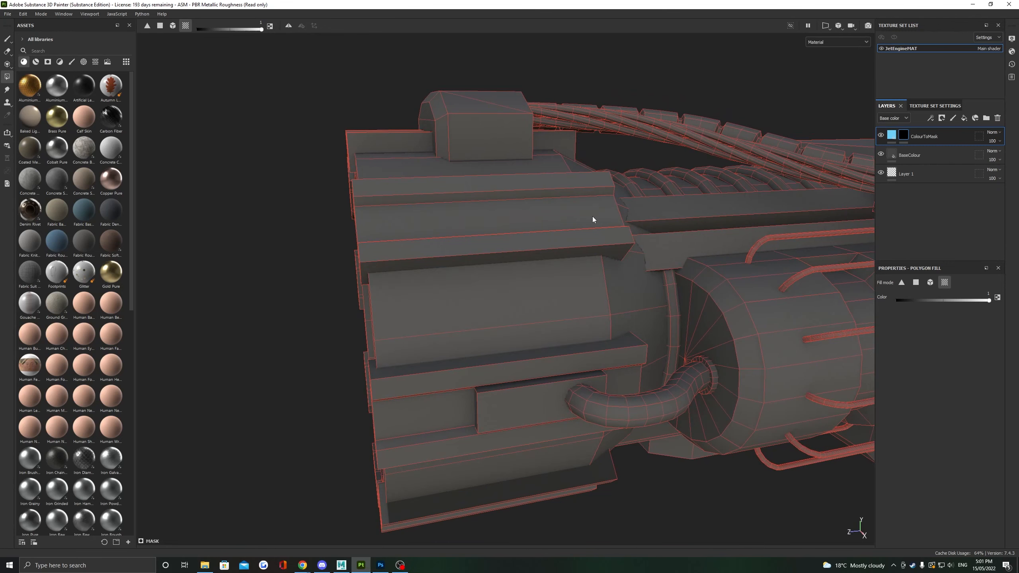
Show the 3D and 2D views together, fill the large central rectangular UV island, and undo the fill.
{"action": "left_click", "coordinate": [823, 29]}
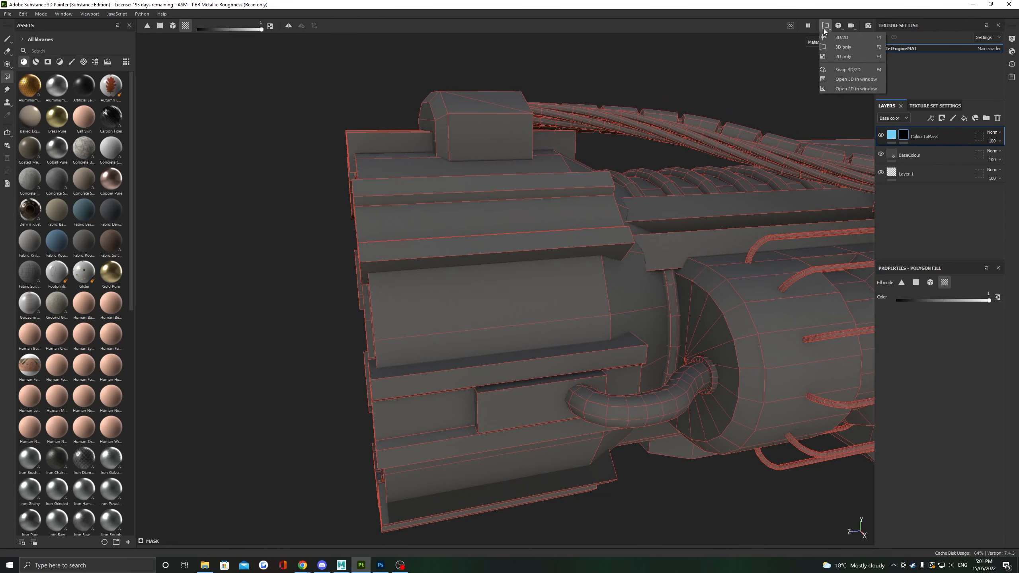
{"action": "left_click", "coordinate": [842, 39]}
{"action": "scroll", "coordinate": [647, 283], "scroll_direction": "up", "scroll_amount": 5}
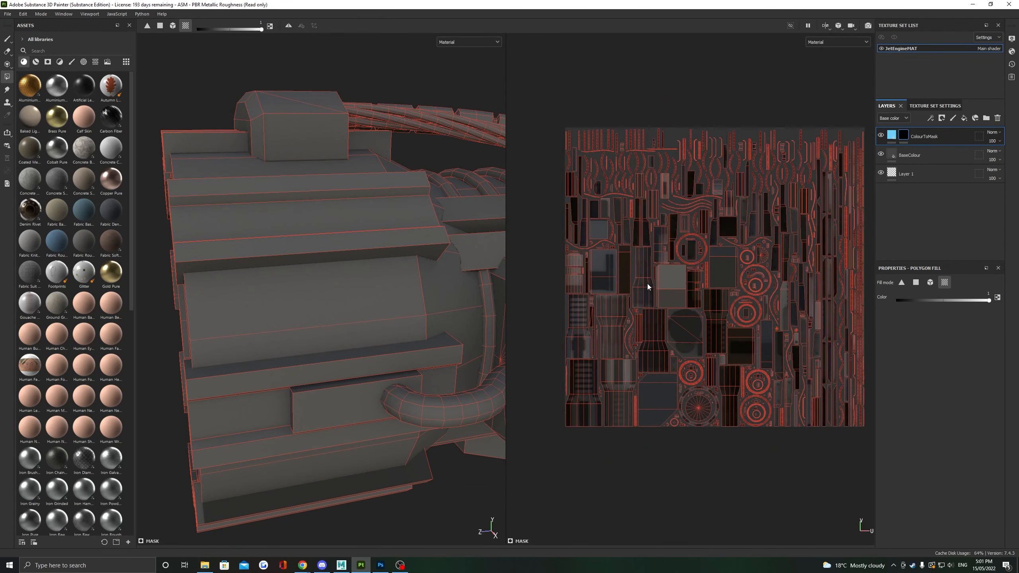
{"action": "left_click", "coordinate": [690, 269]}
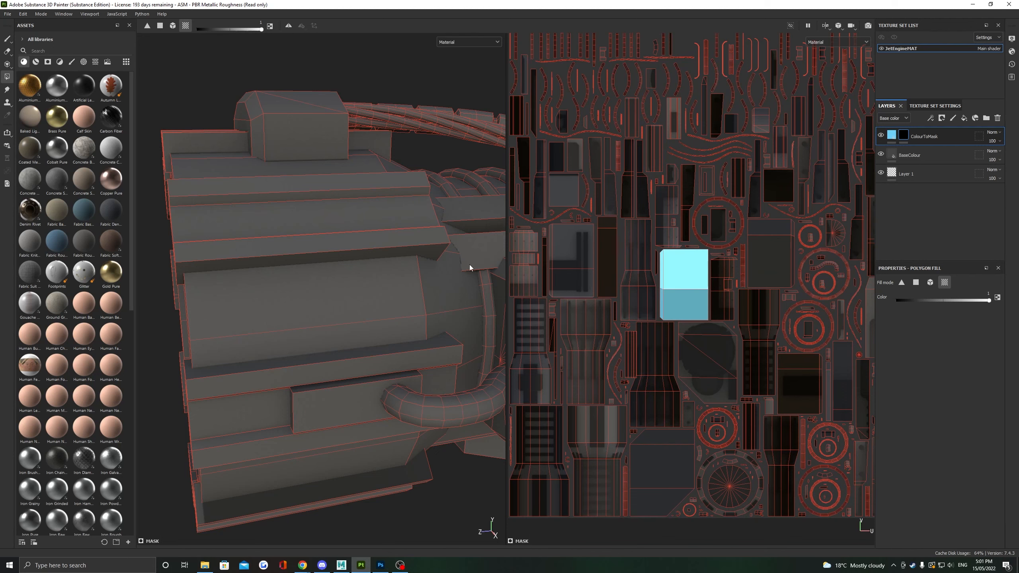
{"action": "scroll", "coordinate": [296, 200], "scroll_direction": "down", "scroll_amount": 6}
{"action": "left_click_drag", "start_coordinate": [288, 180], "coordinate": [304, 221], "text": "alt"}
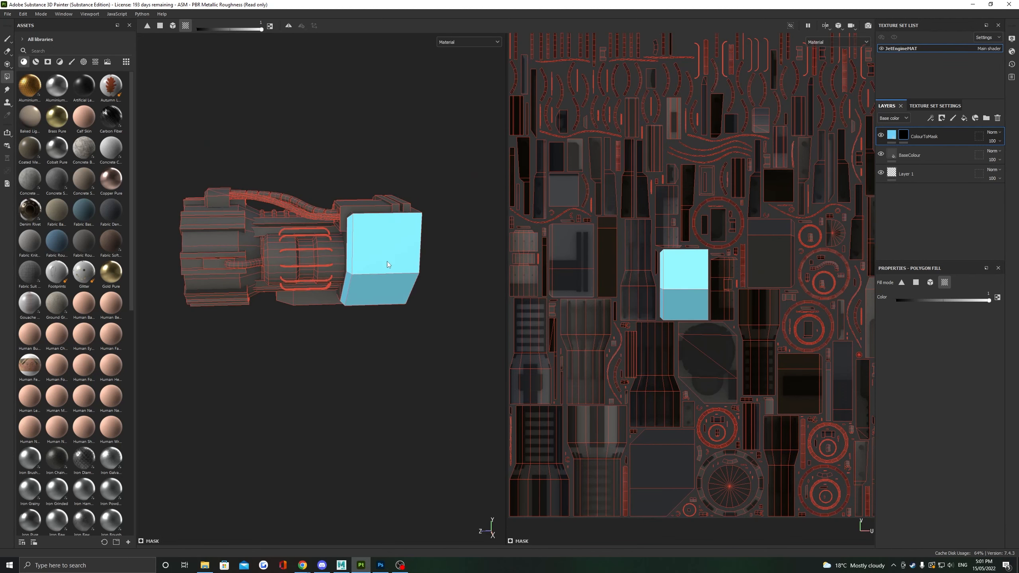
{"action": "key", "text": "ctrl+z"}
Fill the side cylinder's round end cap behind the curved pipe in UV chunk mode.
{"action": "scroll", "coordinate": [673, 279], "scroll_direction": "up", "scroll_amount": 5}
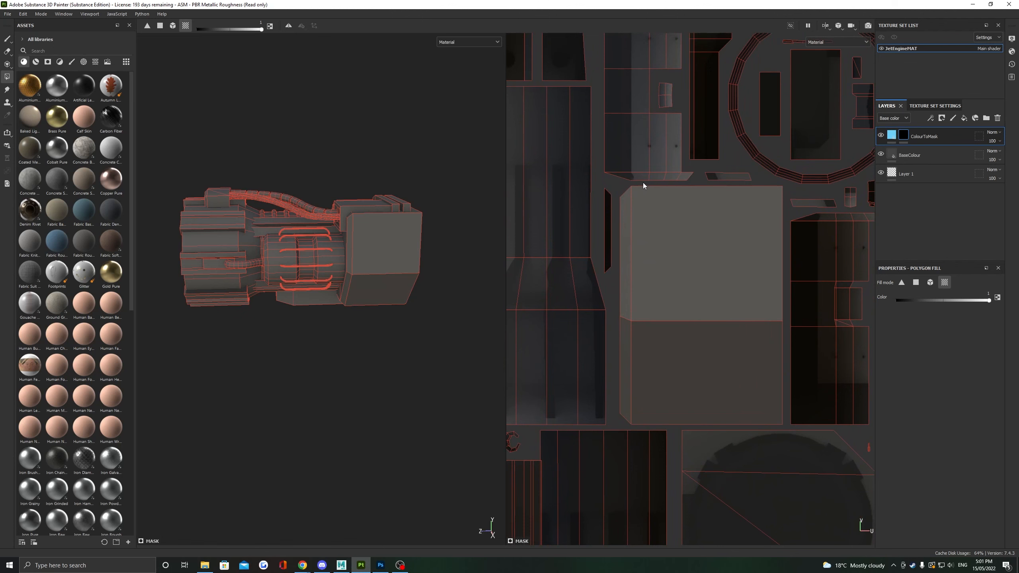
{"action": "scroll", "coordinate": [245, 264], "scroll_direction": "up", "scroll_amount": 3}
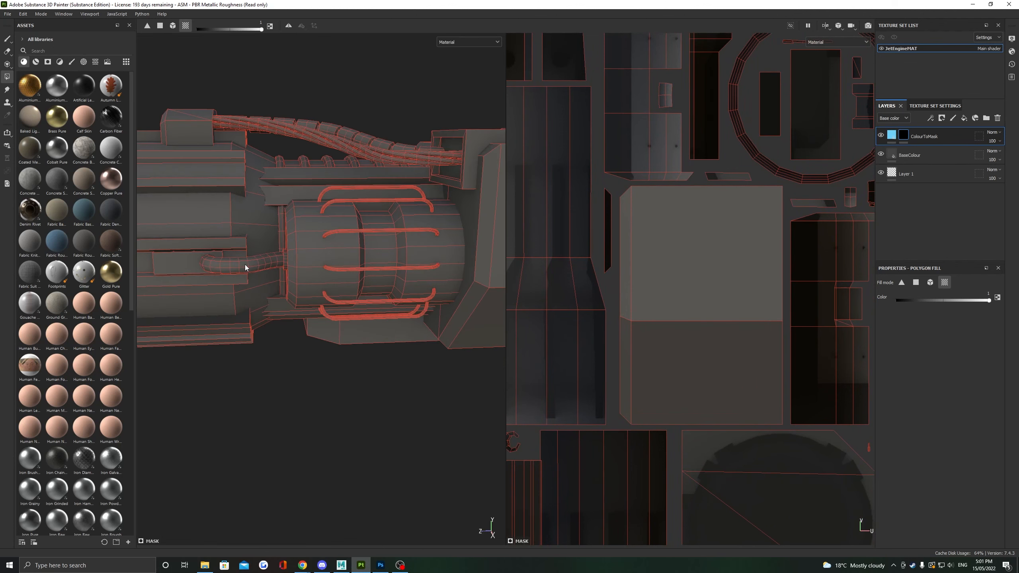
{"action": "mouse_move", "coordinate": [245, 264]}
{"action": "left_mouse_down", "text": "alt"}
{"action": "mouse_move", "coordinate": [248, 240]}
{"action": "mouse_move", "coordinate": [236, 237]}
{"action": "left_mouse_up", "text": "alt"}
{"action": "left_click", "coordinate": [238, 225]}
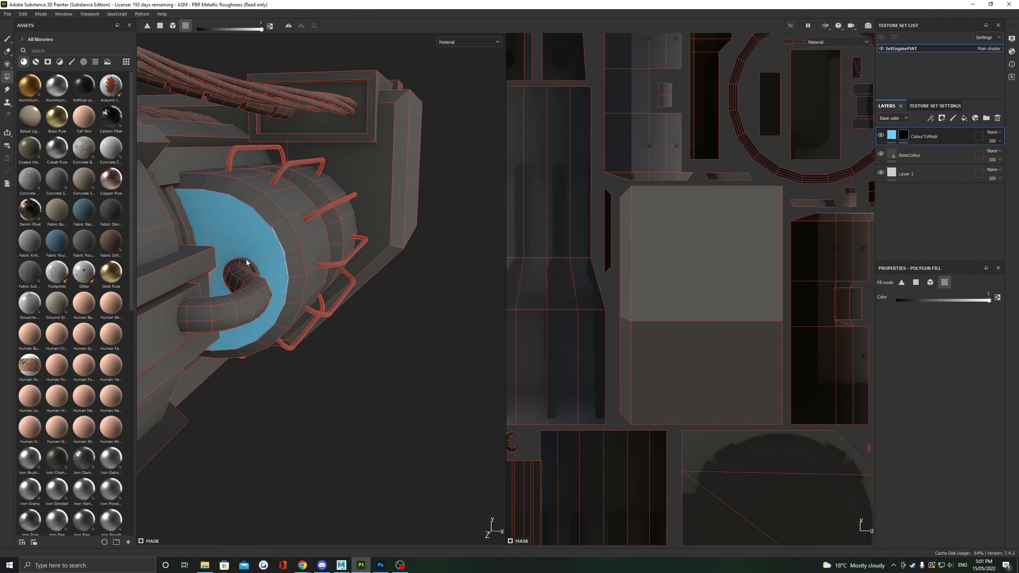
Return to the 3D-only view and fill the blocks around the front barrel's rim in mesh fill mode.
{"action": "key", "text": "F2"}
{"action": "key", "text": "f"}
{"action": "left_click", "coordinate": [467, 237]}
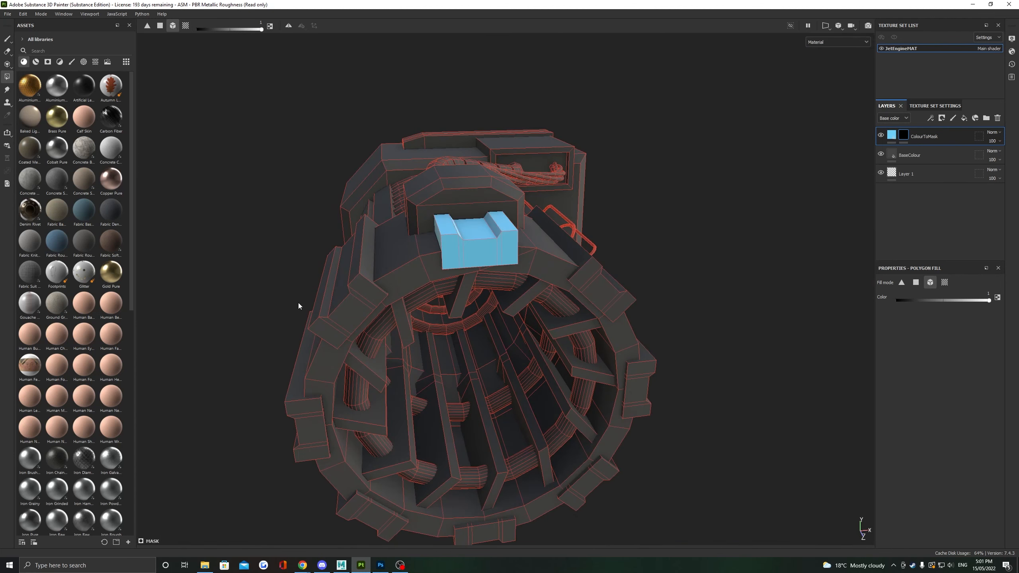
{"action": "left_click", "coordinate": [320, 341]}
{"action": "left_click", "coordinate": [312, 405]}
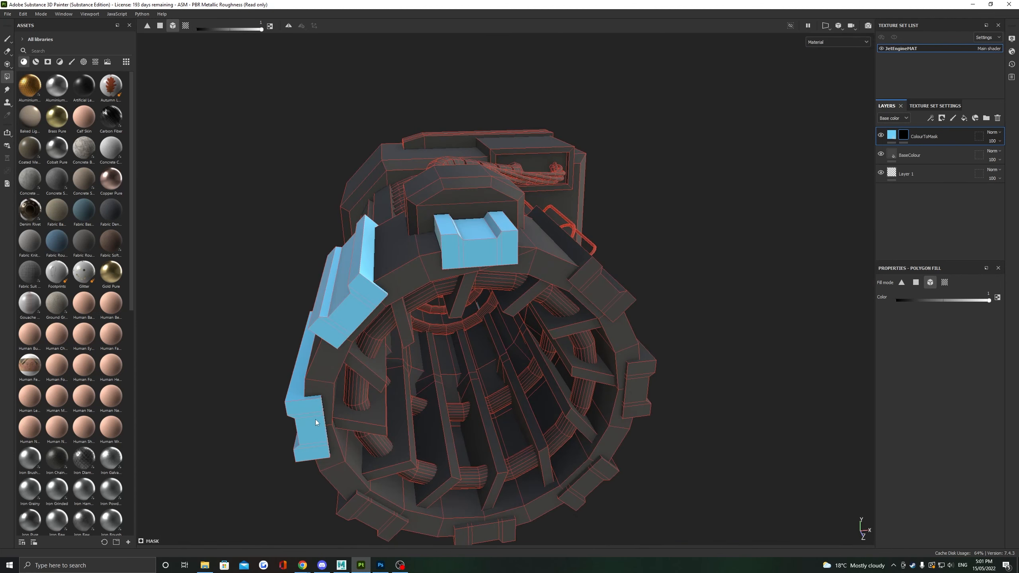
{"action": "left_click", "coordinate": [495, 533]}
{"action": "left_click", "coordinate": [377, 512]}
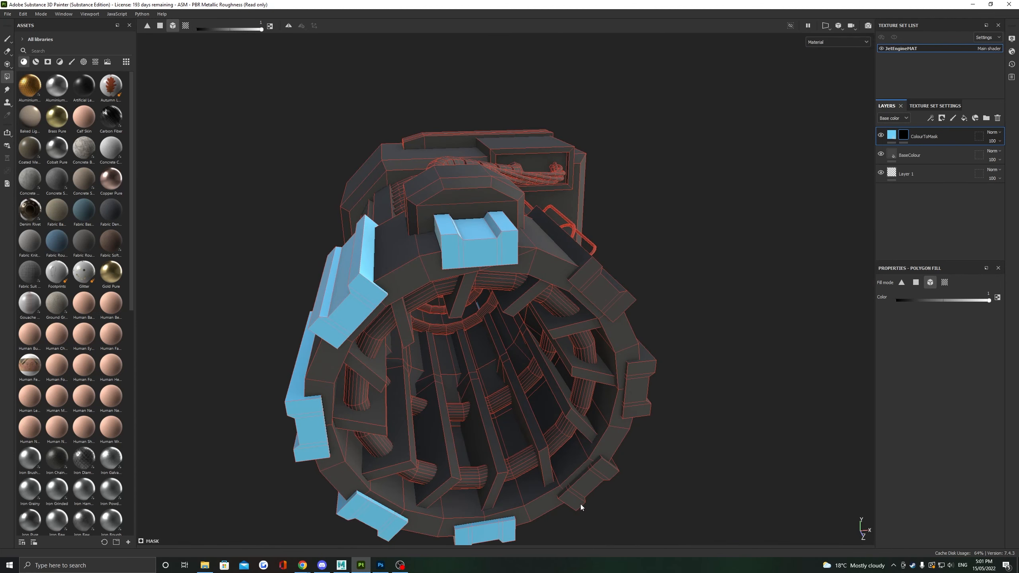
{"action": "left_click", "coordinate": [611, 472]}
{"action": "left_click", "coordinate": [618, 295]}
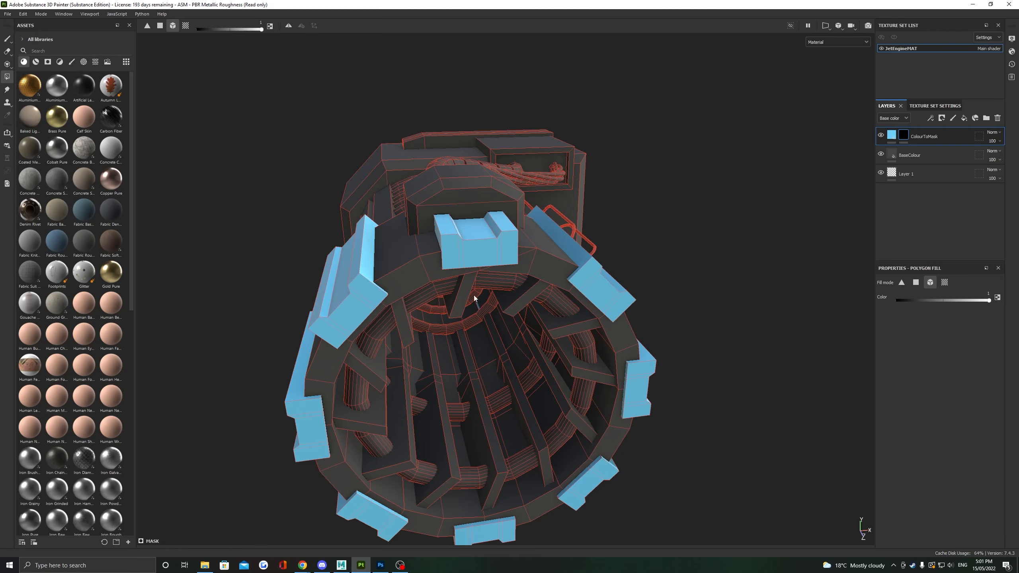
Fill the bevelled housing on top of the barrel, and set the Polygon Fill colour to 0.
{"action": "left_click_drag", "start_coordinate": [473, 295], "coordinate": [487, 178], "text": "alt"}
{"action": "left_click", "coordinate": [521, 195]}
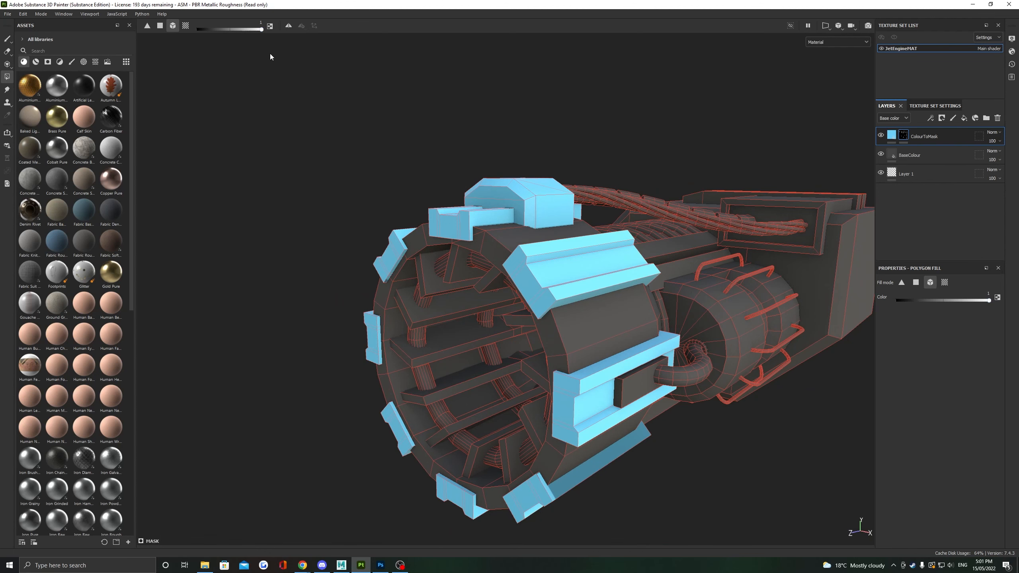
{"action": "left_click_drag", "start_coordinate": [242, 29], "coordinate": [164, 28]}
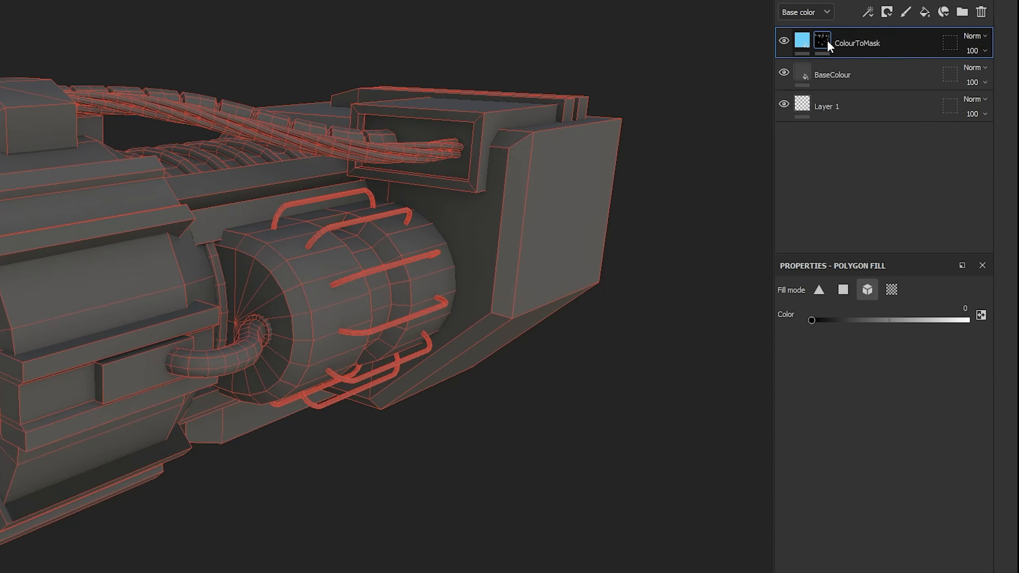
Add a paint effect to the ColourToMask layer's mask and name it Polyfill.
{"action": "right_click", "coordinate": [826, 40]}
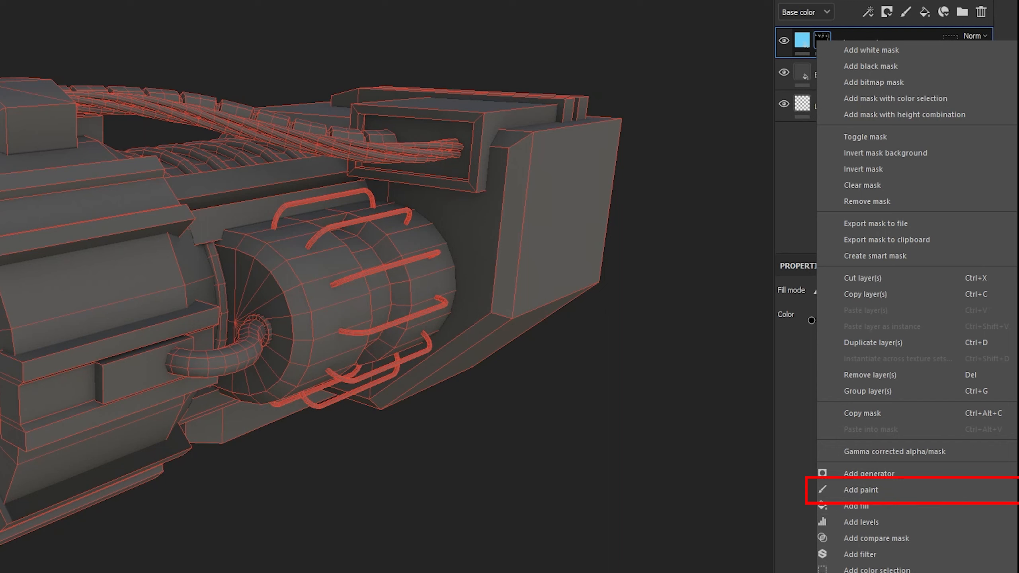
{"action": "left_click", "coordinate": [909, 490]}
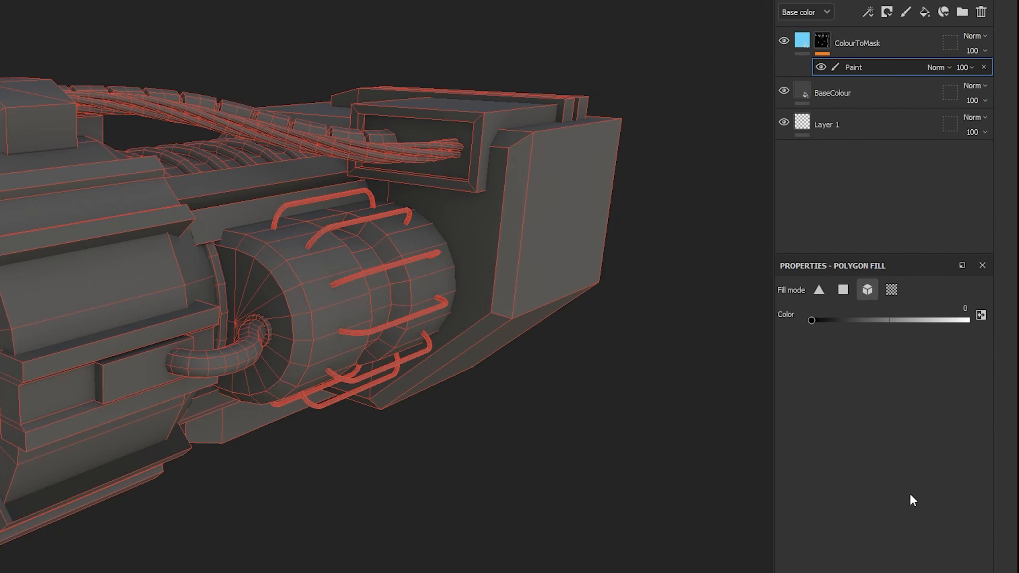
{"action": "double_click", "coordinate": [864, 72]}
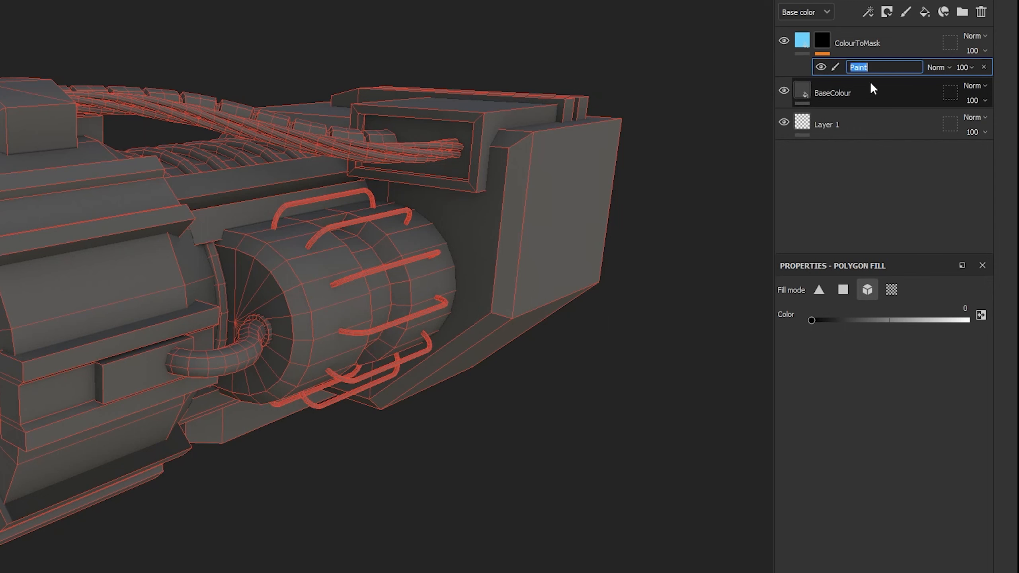
{"action": "type", "text": "Polyfill"}
{"action": "key", "text": "Return"}
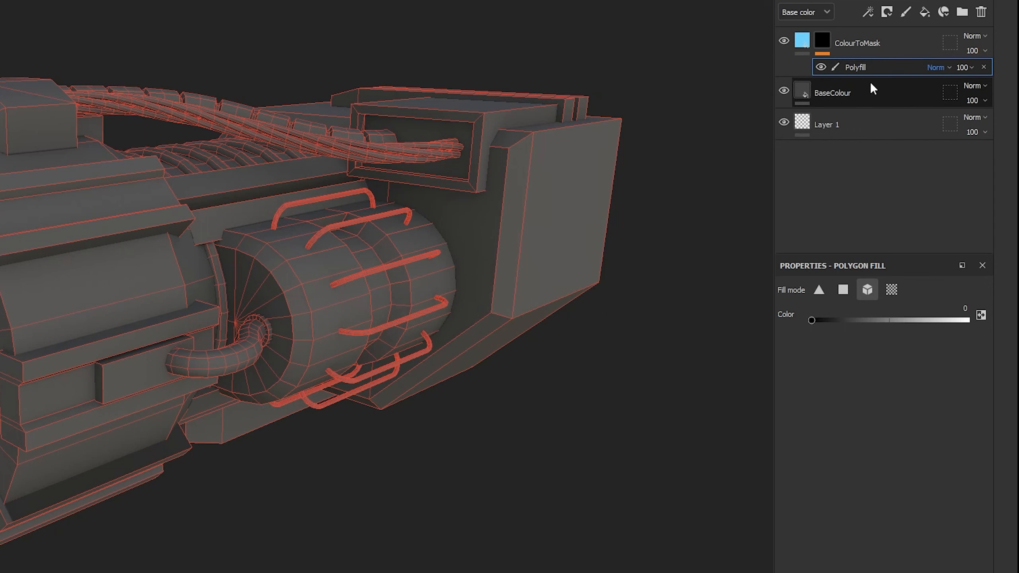
Fill the whole curved pipe on the Polyfill effect in mesh mode with the colour value at 1.
{"action": "scroll", "coordinate": [243, 341], "scroll_direction": "up", "scroll_amount": 5}
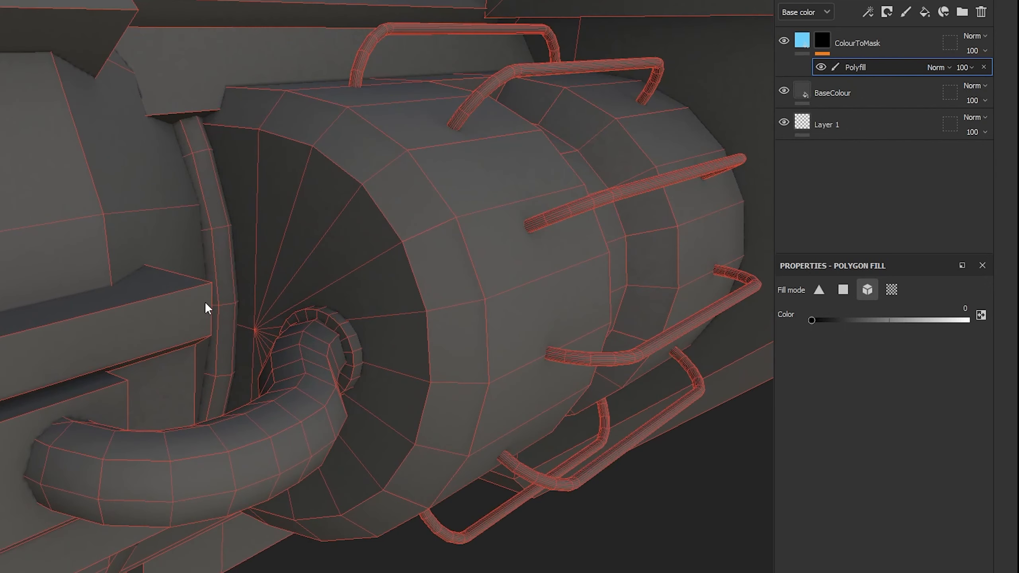
{"action": "left_click_drag", "start_coordinate": [258, 279], "coordinate": [270, 375], "text": "alt"}
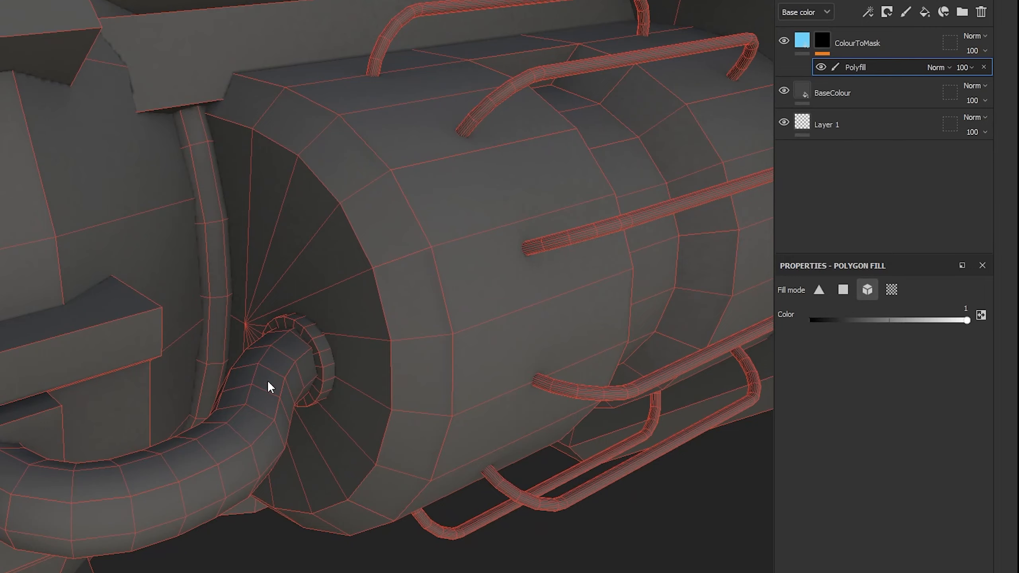
{"action": "left_click", "coordinate": [267, 380]}
{"action": "left_click_drag", "start_coordinate": [167, 432], "coordinate": [228, 341], "text": "alt"}
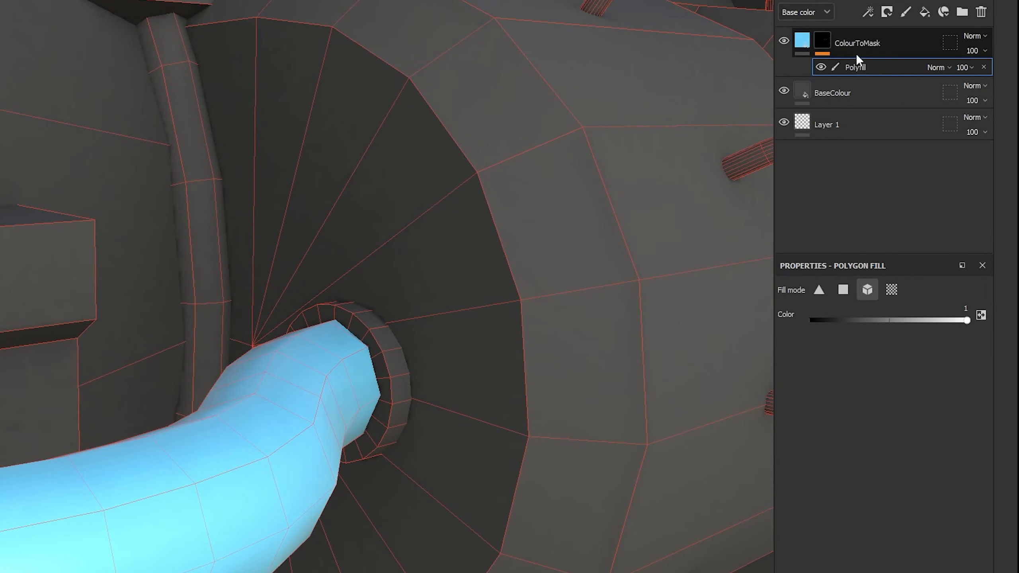
Add a second paint effect to the ColourToMask layer's mask and name it BrushTouchups.
{"action": "left_click", "coordinate": [820, 42]}
{"action": "right_click", "coordinate": [820, 42]}
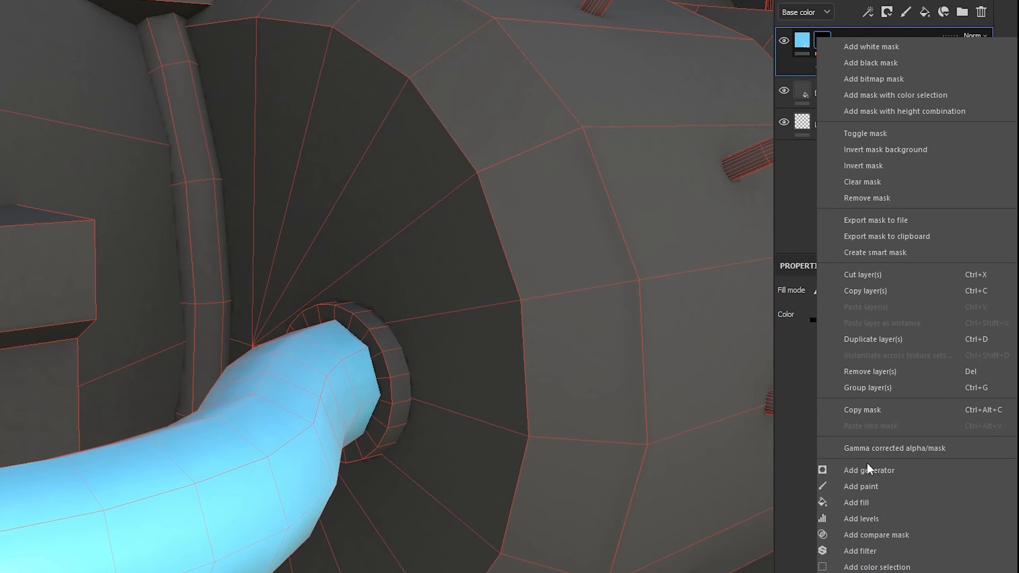
{"action": "left_click", "coordinate": [870, 485]}
{"action": "double_click", "coordinate": [859, 66]}
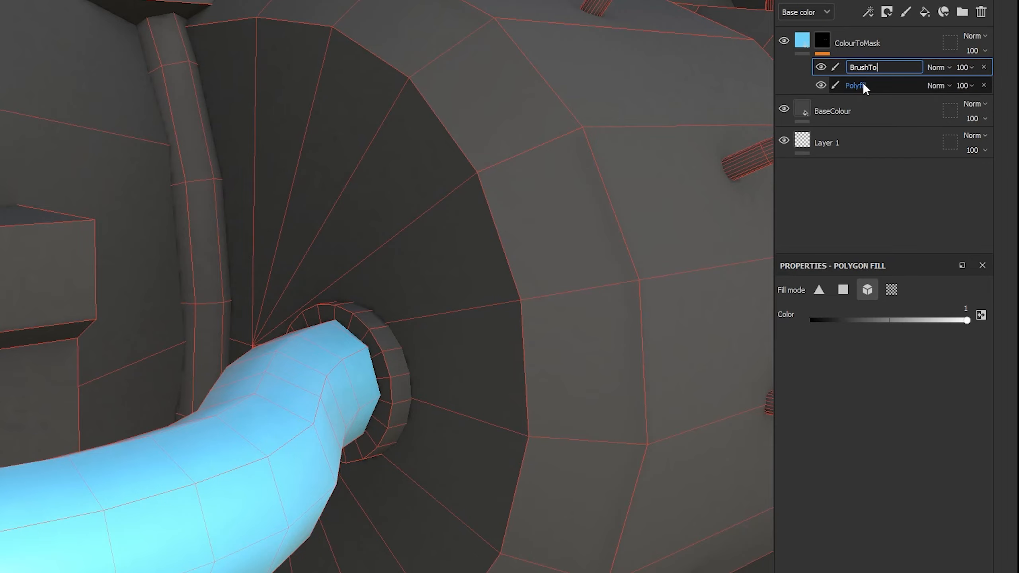
{"action": "type", "text": "BrushTouchups"}
{"action": "key", "text": "Return"}
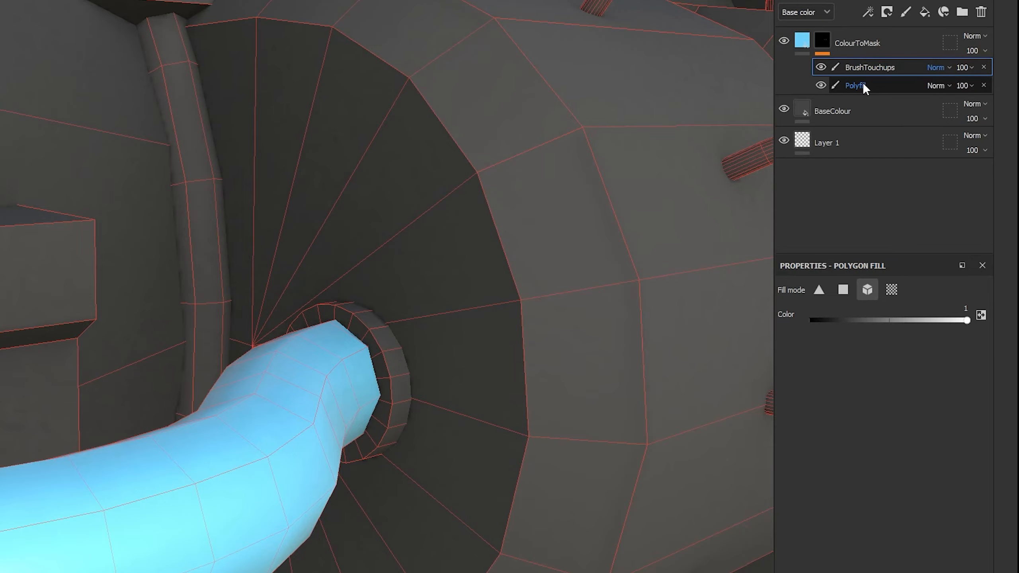
Switch to the Paint brush with the BrushTouchups effect selected, and look along the underside of the blue pipe.
{"action": "mouse_move", "coordinate": [313, 448]}
{"action": "left_mouse_down", "text": "alt"}
{"action": "mouse_move", "coordinate": [370, 505]}
{"action": "mouse_move", "coordinate": [372, 375]}
{"action": "mouse_move", "coordinate": [86, 306]}
{"action": "mouse_move", "coordinate": [135, 310]}
{"action": "left_mouse_up", "text": "alt"}
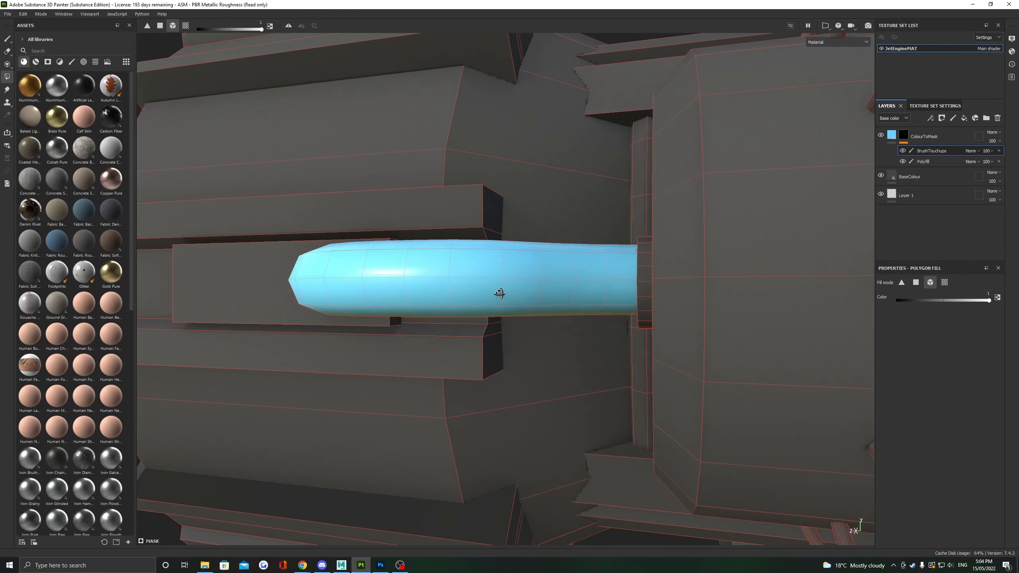
{"action": "left_click_drag", "start_coordinate": [500, 293], "coordinate": [581, 362], "text": "alt"}
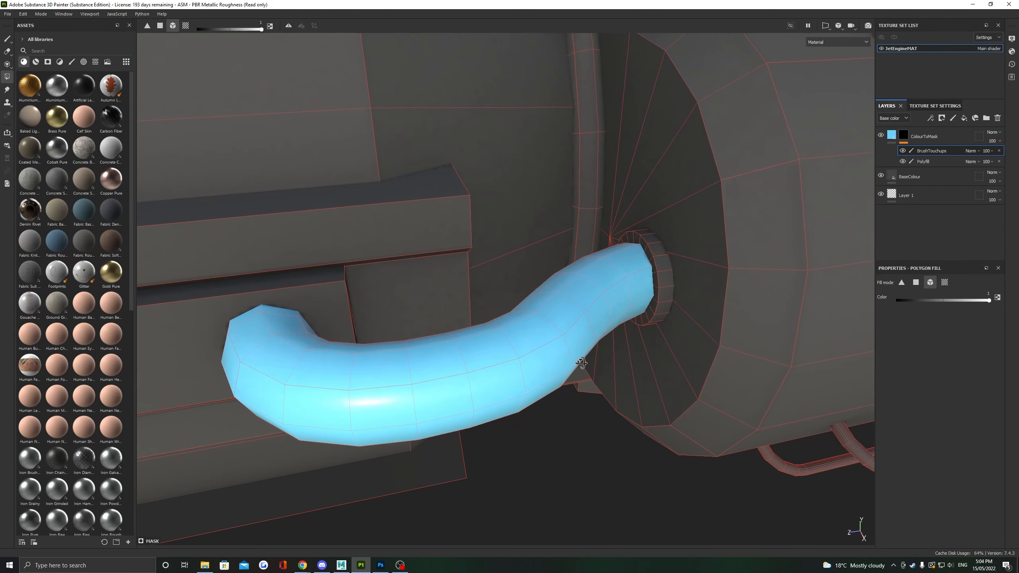
{"action": "left_click", "coordinate": [7, 39]}
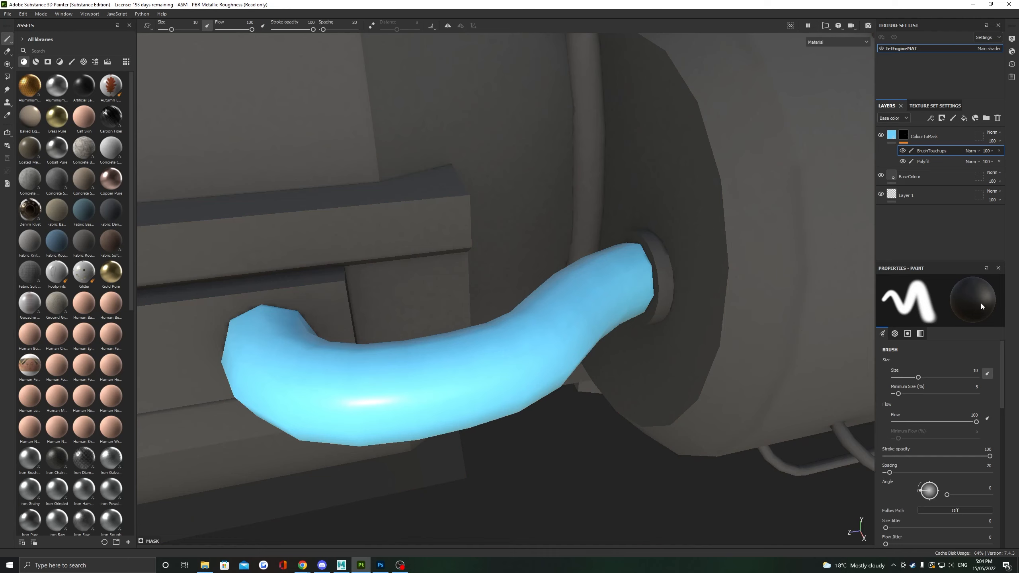
{"action": "left_click_drag", "start_coordinate": [570, 330], "coordinate": [505, 345]}
{"action": "mouse_move", "coordinate": [522, 305]}
{"action": "left_mouse_down", "text": "alt"}
{"action": "mouse_move", "coordinate": [529, 278]}
{"action": "mouse_move", "coordinate": [570, 259]}
{"action": "mouse_move", "coordinate": [514, 257]}
{"action": "mouse_move", "coordinate": [614, 246]}
{"action": "left_mouse_up", "text": "alt"}
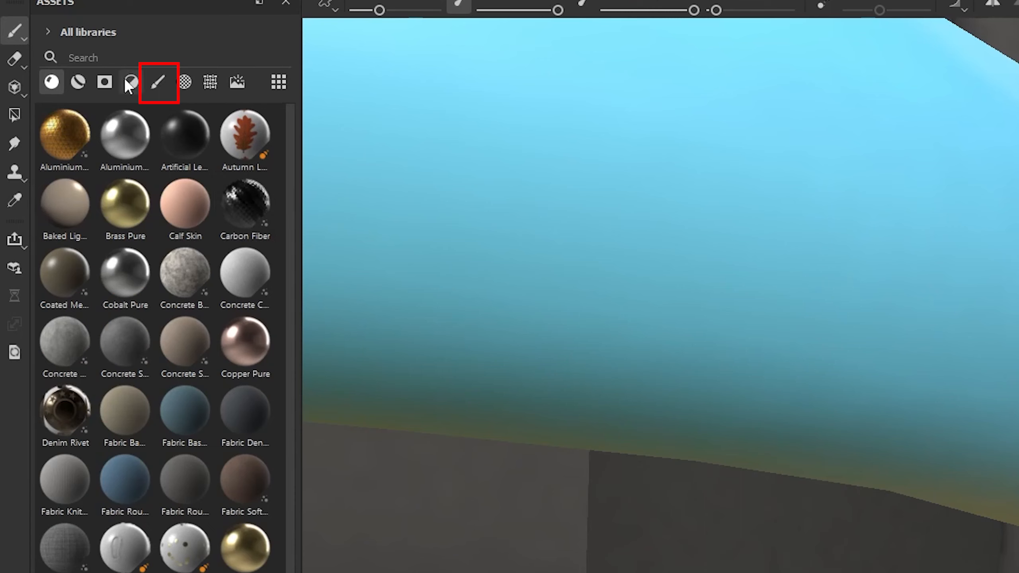
Browse the brush library, try the second Basic Hard brush on the barrel, and undo the stroke.
{"action": "left_click", "coordinate": [163, 82]}
{"action": "scroll", "coordinate": [982, 490], "scroll_direction": "down", "scroll_amount": 3}
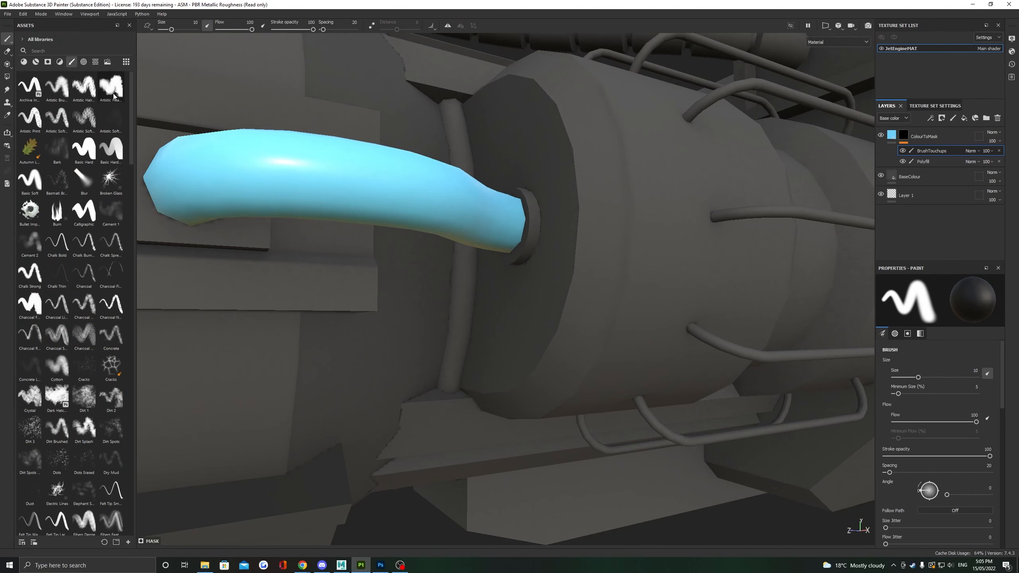
{"action": "left_click", "coordinate": [111, 149]}
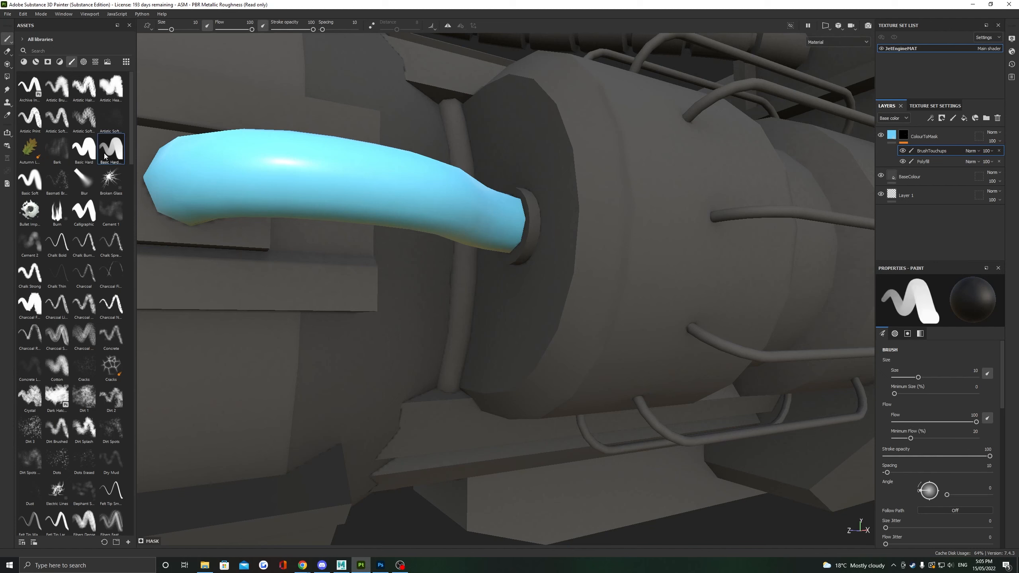
{"action": "mouse_move", "coordinate": [636, 223]}
{"action": "left_mouse_down"}
{"action": "mouse_move", "coordinate": [617, 202]}
{"action": "mouse_move", "coordinate": [634, 224]}
{"action": "left_mouse_up"}
{"action": "key", "text": "ctrl+z"}
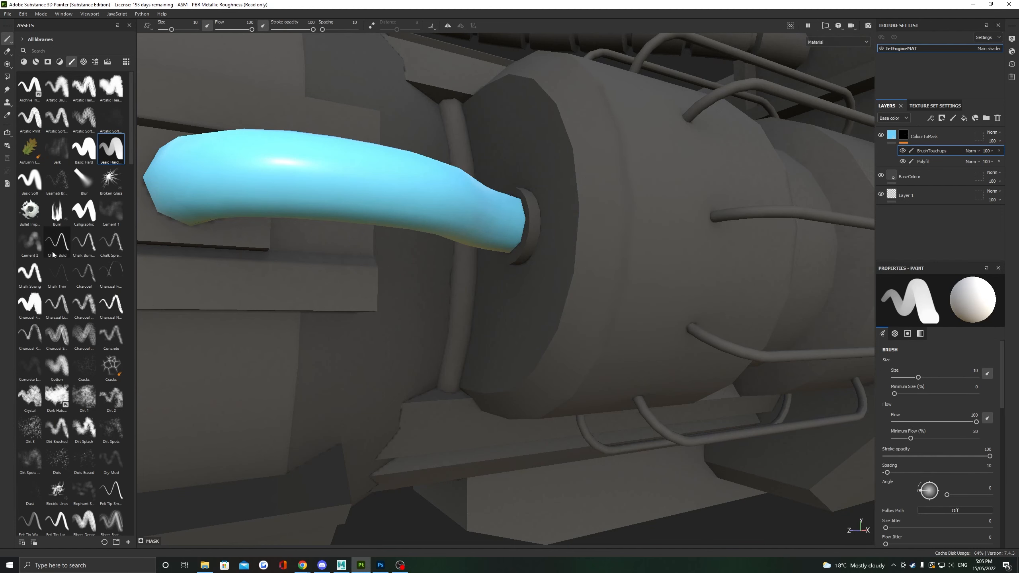
Try the Dirt Spots and Fibers Dense brushes on the barrel, undoing each test stroke.
{"action": "scroll", "coordinate": [81, 266], "scroll_direction": "down", "scroll_amount": 3}
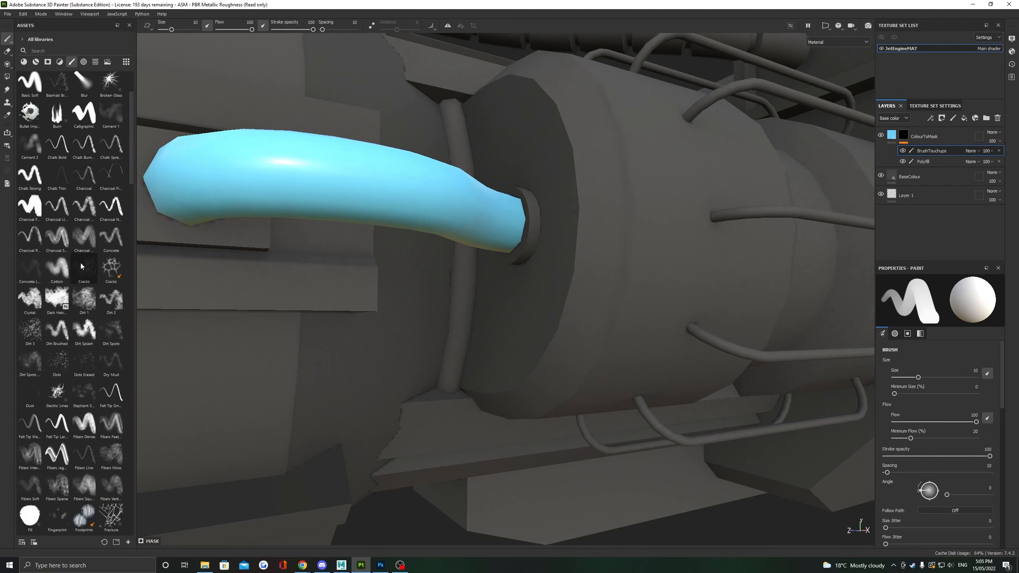
{"action": "left_click", "coordinate": [108, 331]}
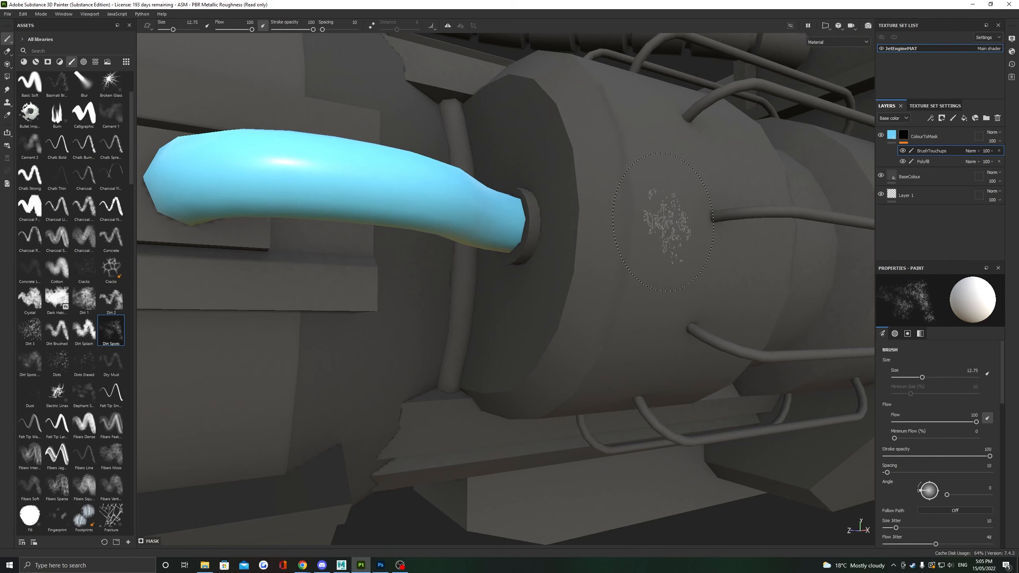
{"action": "mouse_move", "coordinate": [662, 222]}
{"action": "left_mouse_down"}
{"action": "mouse_move", "coordinate": [602, 265]}
{"action": "mouse_move", "coordinate": [625, 249]}
{"action": "mouse_move", "coordinate": [554, 273]}
{"action": "mouse_move", "coordinate": [626, 192]}
{"action": "mouse_move", "coordinate": [722, 248]}
{"action": "left_mouse_up"}
{"action": "key", "text": "ctrl+z"}
{"action": "left_click", "coordinate": [84, 422]}
{"action": "key", "text": "ctrl+z"}
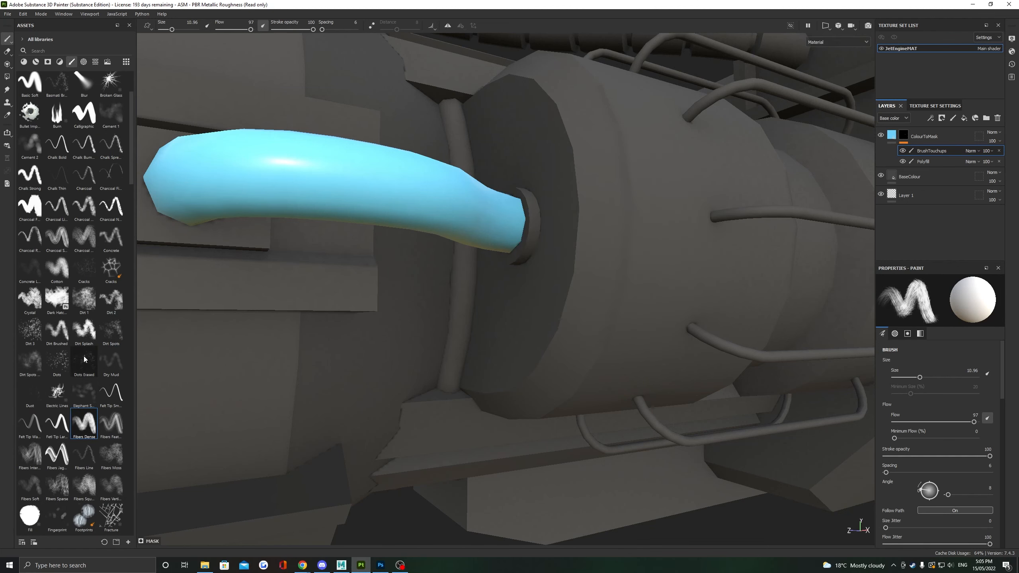
Try the Crystal and Dirt 2 brushes on the barrel, undoing each test stroke.
{"action": "left_click", "coordinate": [27, 291]}
{"action": "mouse_move", "coordinate": [569, 241]}
{"action": "left_mouse_down"}
{"action": "mouse_move", "coordinate": [580, 261]}
{"action": "mouse_move", "coordinate": [601, 240]}
{"action": "mouse_move", "coordinate": [608, 210]}
{"action": "left_mouse_up"}
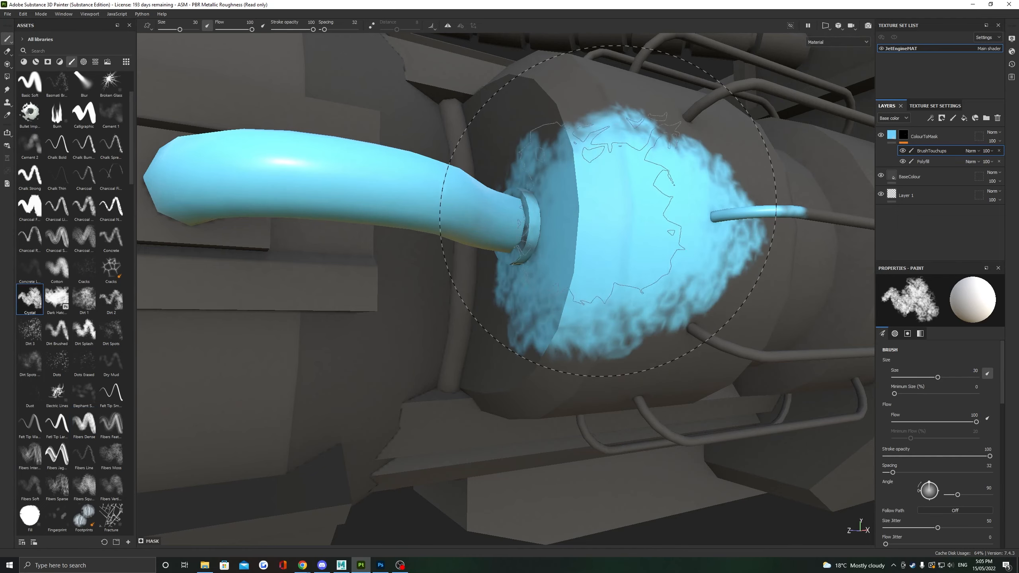
{"action": "key", "text": "ctrl+z"}
{"action": "left_click", "coordinate": [111, 299]}
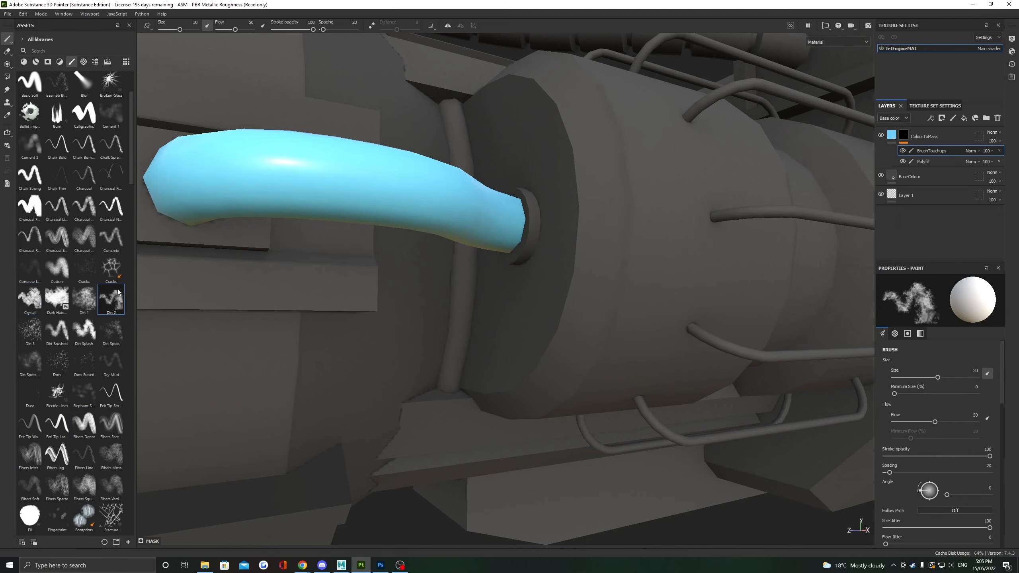
{"action": "left_click_drag", "start_coordinate": [581, 249], "coordinate": [628, 197]}
{"action": "key", "text": "ctrl+z"}
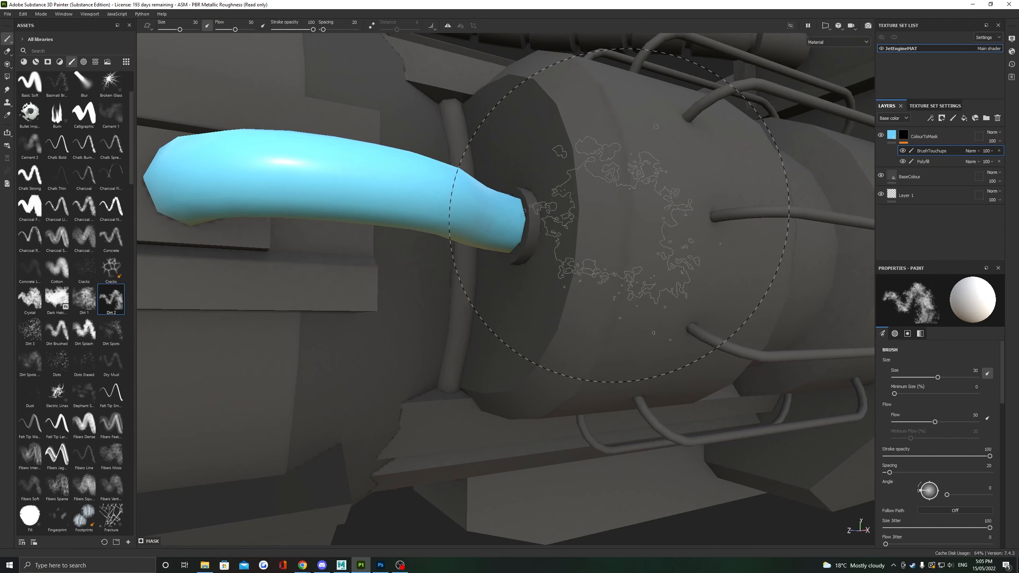
Practise resizing the Dirt 2 brush over the barrel, and reduce its size to about 6.
{"action": "mouse_move", "coordinate": [615, 215]}
{"action": "right_mouse_down", "text": "ctrl"}
{"action": "mouse_move", "coordinate": [589, 216]}
{"action": "mouse_move", "coordinate": [645, 216]}
{"action": "right_mouse_up", "text": "ctrl"}
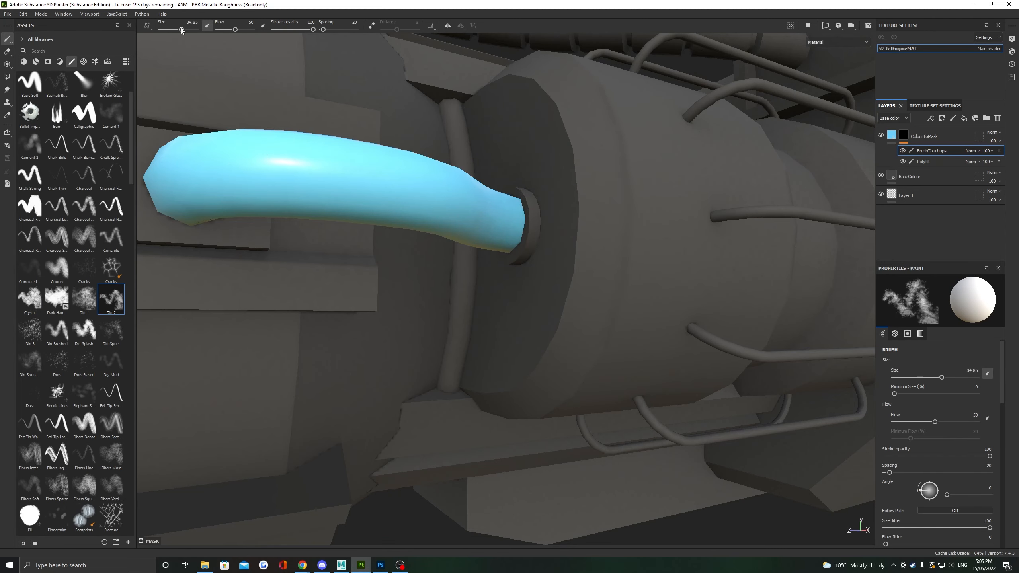
{"action": "key", "text": "ctrl"}
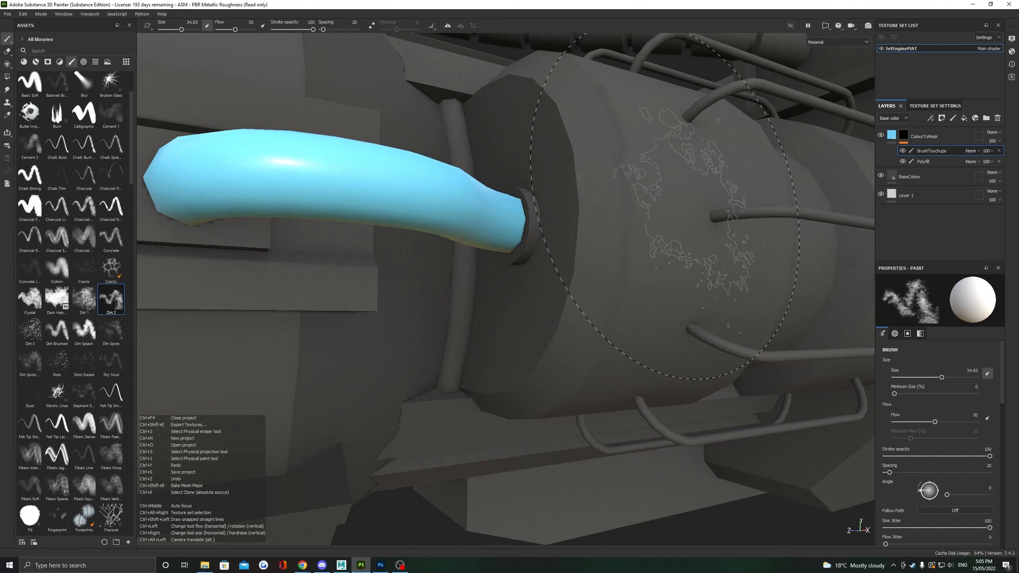
{"action": "mouse_move", "coordinate": [681, 194]}
{"action": "right_mouse_down", "text": "ctrl"}
{"action": "mouse_move", "coordinate": [653, 193]}
{"action": "mouse_move", "coordinate": [633, 211]}
{"action": "right_mouse_up", "text": "ctrl"}
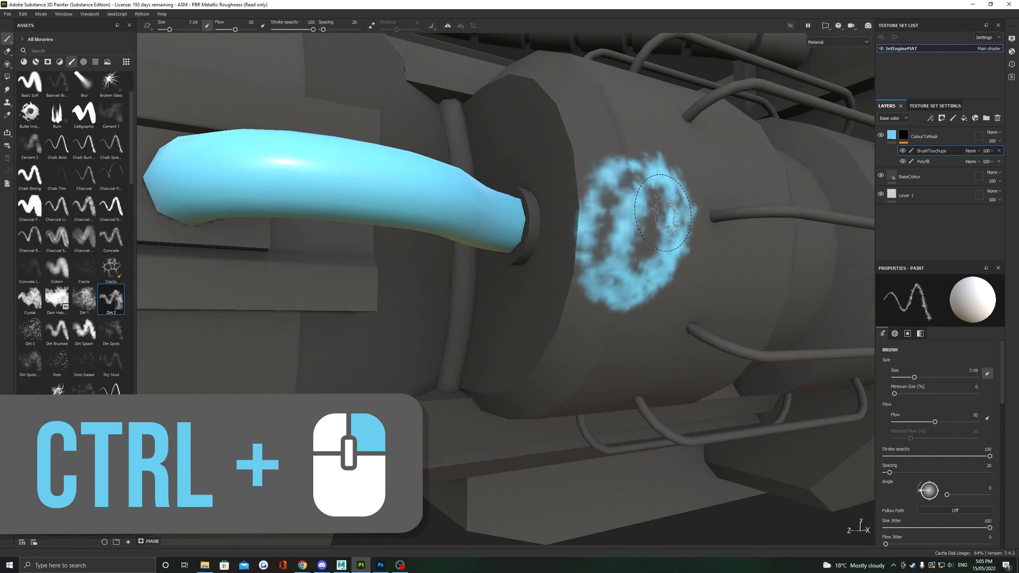
{"action": "mouse_move", "coordinate": [642, 258]}
{"action": "right_mouse_down", "text": "ctrl"}
{"action": "mouse_move", "coordinate": [714, 259]}
{"action": "mouse_move", "coordinate": [482, 261]}
{"action": "mouse_move", "coordinate": [583, 252]}
{"action": "mouse_move", "coordinate": [568, 239]}
{"action": "mouse_move", "coordinate": [501, 240]}
{"action": "right_mouse_up", "text": "ctrl"}
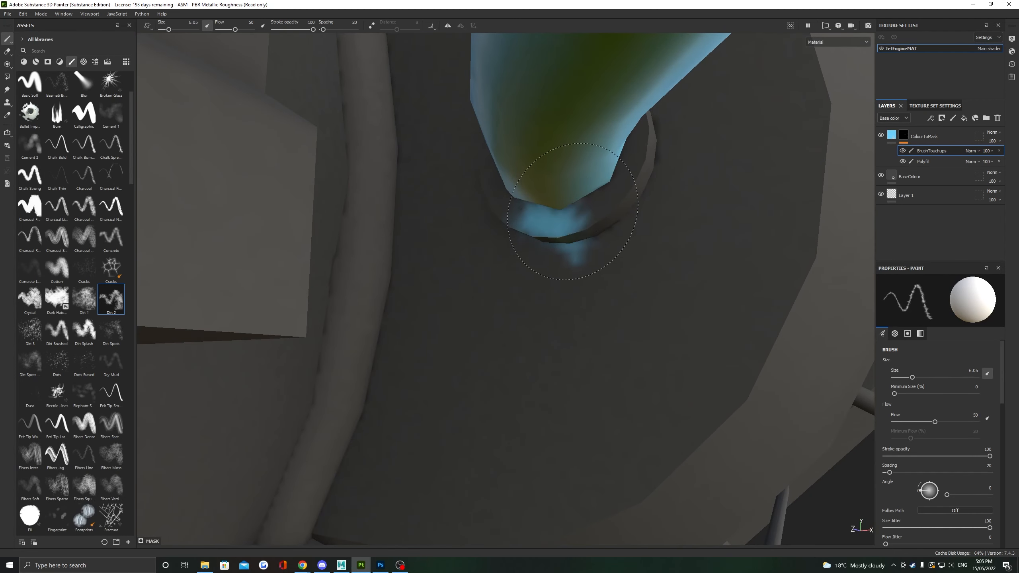
Paint a Dirt 2 streak around and below the pipe's collar, and a Crystal patch on the barrel's end face above it.
{"action": "mouse_move", "coordinate": [573, 211]}
{"action": "left_mouse_down"}
{"action": "mouse_move", "coordinate": [604, 202]}
{"action": "mouse_move", "coordinate": [559, 319]}
{"action": "mouse_move", "coordinate": [547, 408]}
{"action": "mouse_move", "coordinate": [529, 188]}
{"action": "mouse_move", "coordinate": [557, 363]}
{"action": "mouse_move", "coordinate": [602, 239]}
{"action": "mouse_move", "coordinate": [598, 173]}
{"action": "left_mouse_up"}
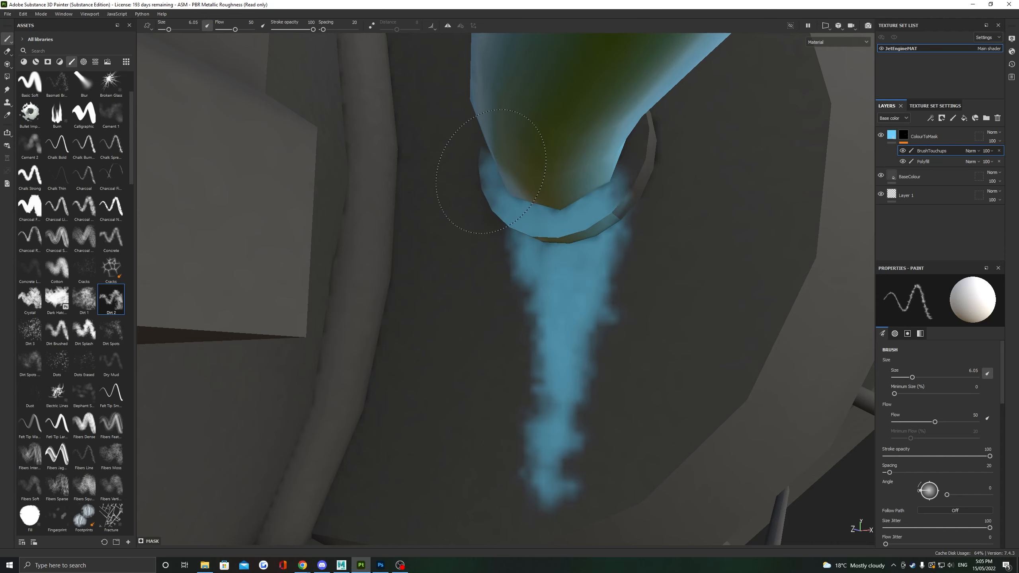
{"action": "mouse_move", "coordinate": [608, 212]}
{"action": "left_mouse_down", "text": "alt"}
{"action": "mouse_move", "coordinate": [394, 261]}
{"action": "mouse_move", "coordinate": [584, 296]}
{"action": "left_mouse_up", "text": "alt"}
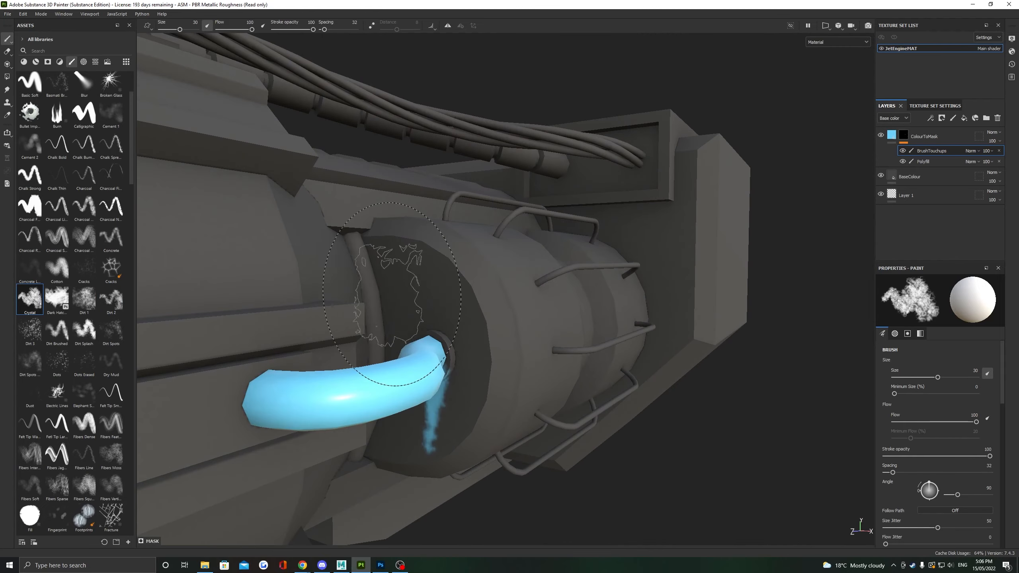
{"action": "mouse_move", "coordinate": [392, 294]}
{"action": "left_mouse_down"}
{"action": "mouse_move", "coordinate": [401, 240]}
{"action": "mouse_move", "coordinate": [353, 293]}
{"action": "mouse_move", "coordinate": [457, 289]}
{"action": "left_mouse_up"}
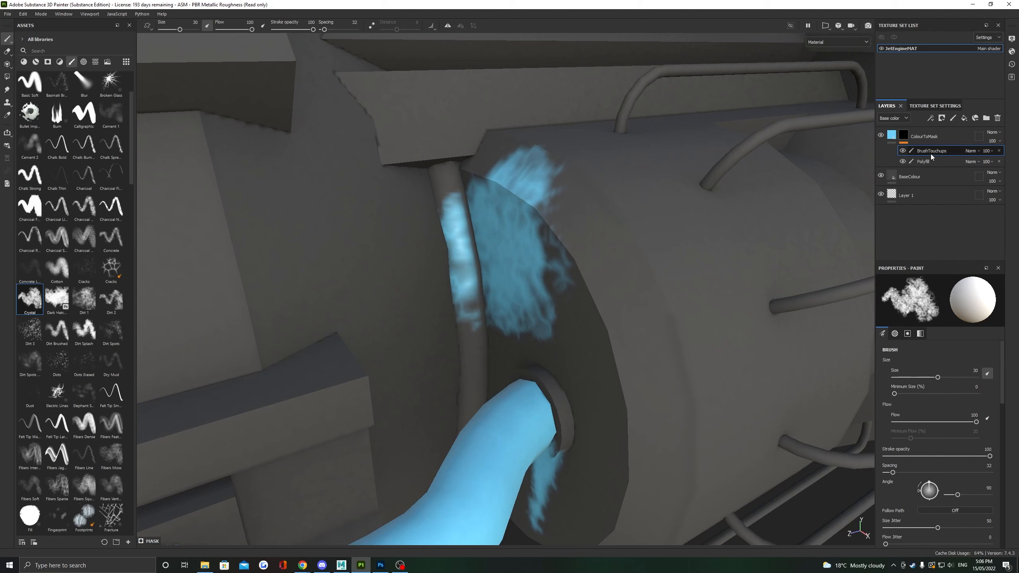
Move the Polyfill effect above BrushTouchups and fill over the painted barrel in mesh mode with the colour at 0.
{"action": "left_click_drag", "start_coordinate": [929, 160], "coordinate": [929, 149]}
{"action": "left_click", "coordinate": [7, 77]}
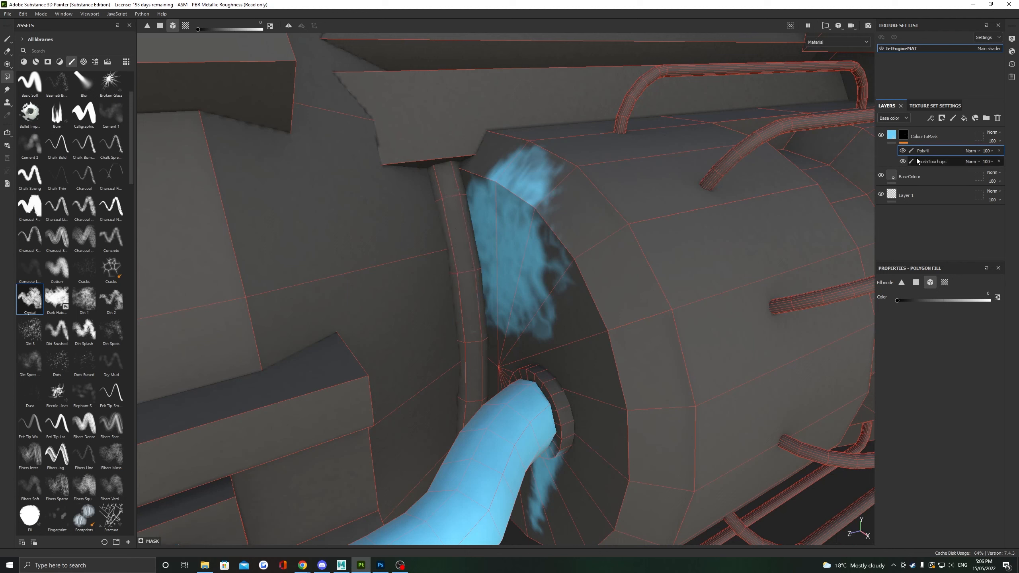
{"action": "left_click", "coordinate": [523, 183]}
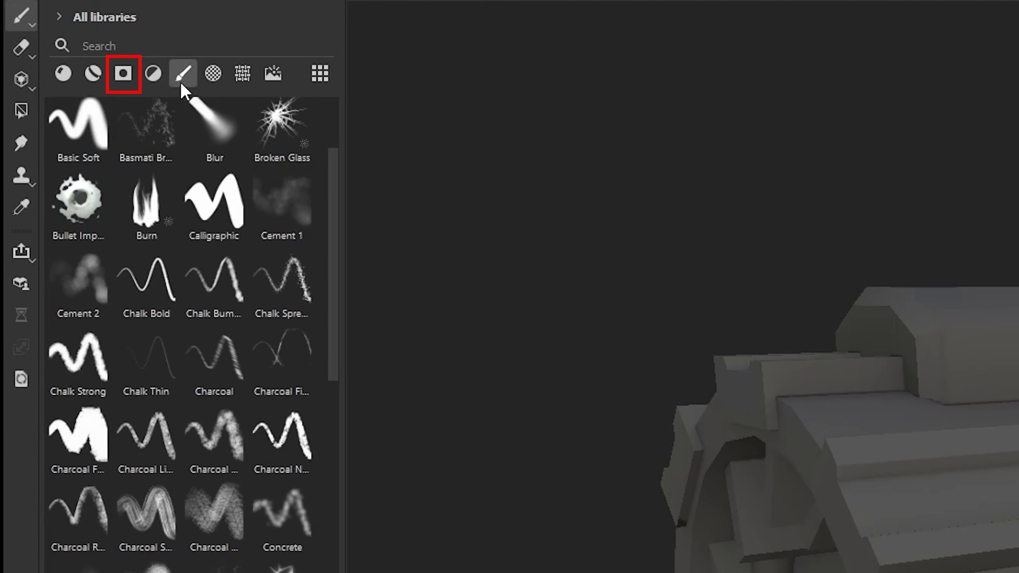
Browse the smart masks, try Moss on the ColourToMask layer's mask, and undo it.
{"action": "left_click", "coordinate": [123, 74]}
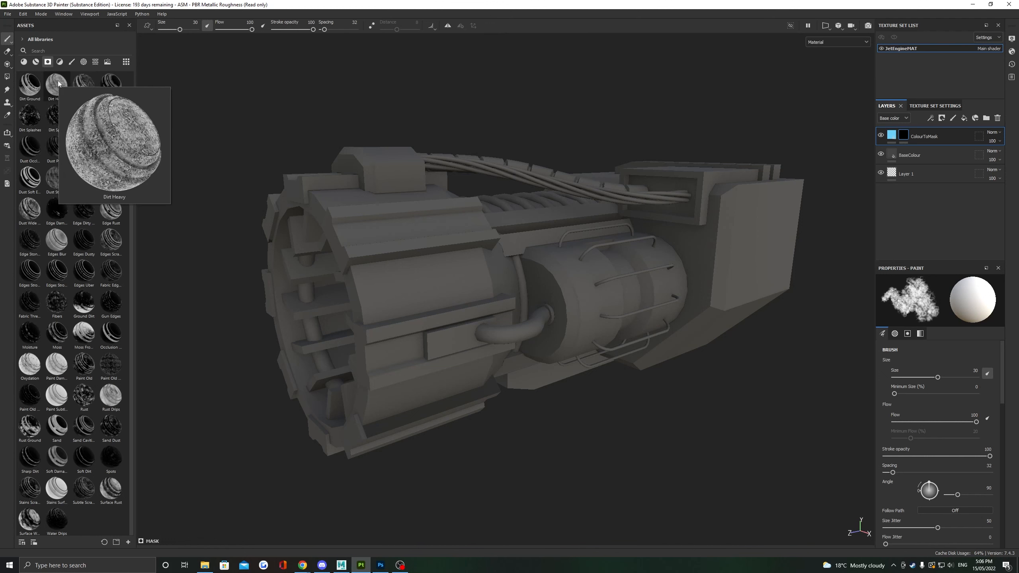
{"action": "mouse_move", "coordinate": [81, 206]}
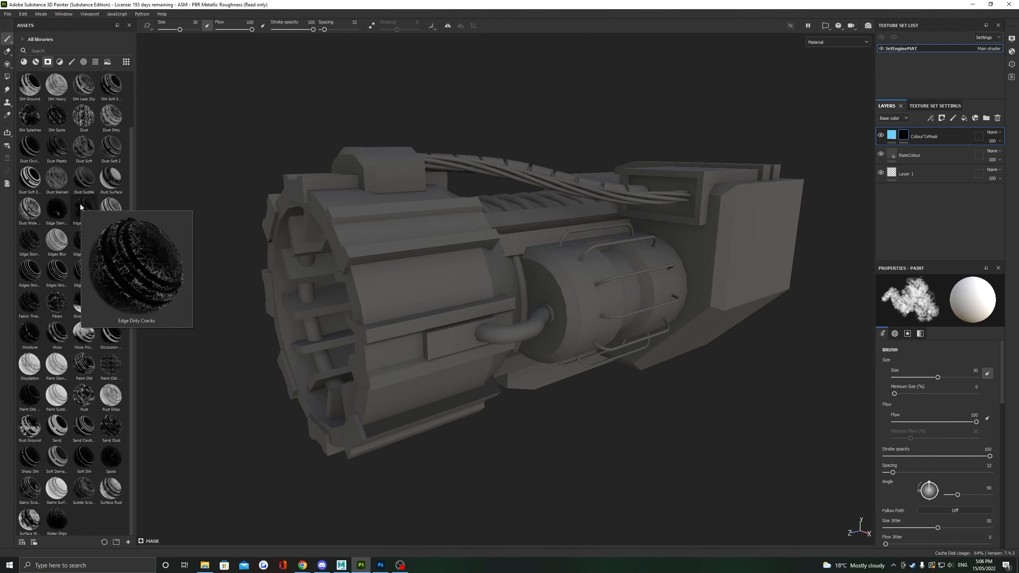
{"action": "left_click", "coordinate": [55, 345]}
{"action": "left_click_drag", "start_coordinate": [371, 376], "coordinate": [907, 133]}
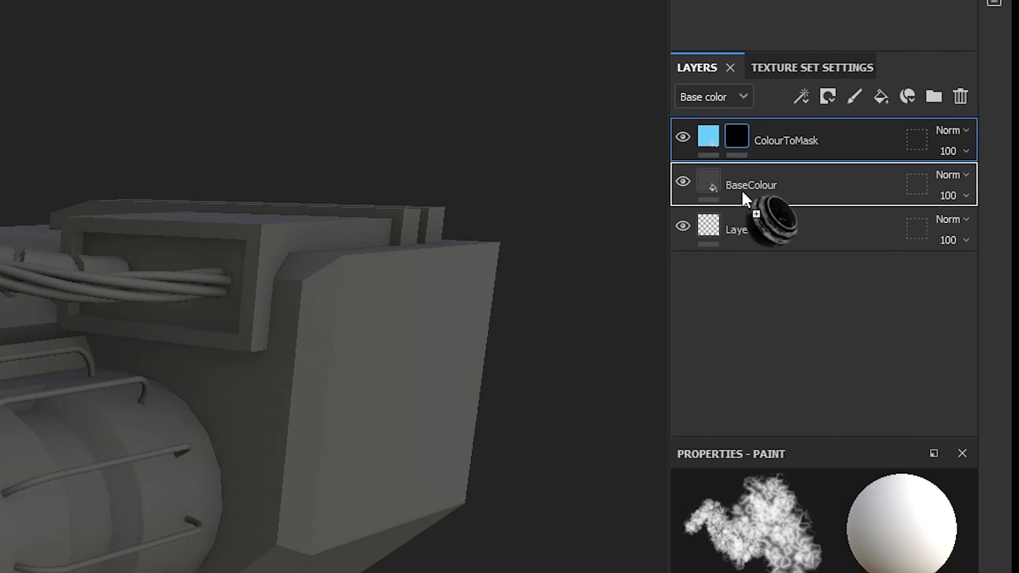
{"action": "left_click_drag", "start_coordinate": [746, 133], "coordinate": [742, 135]}
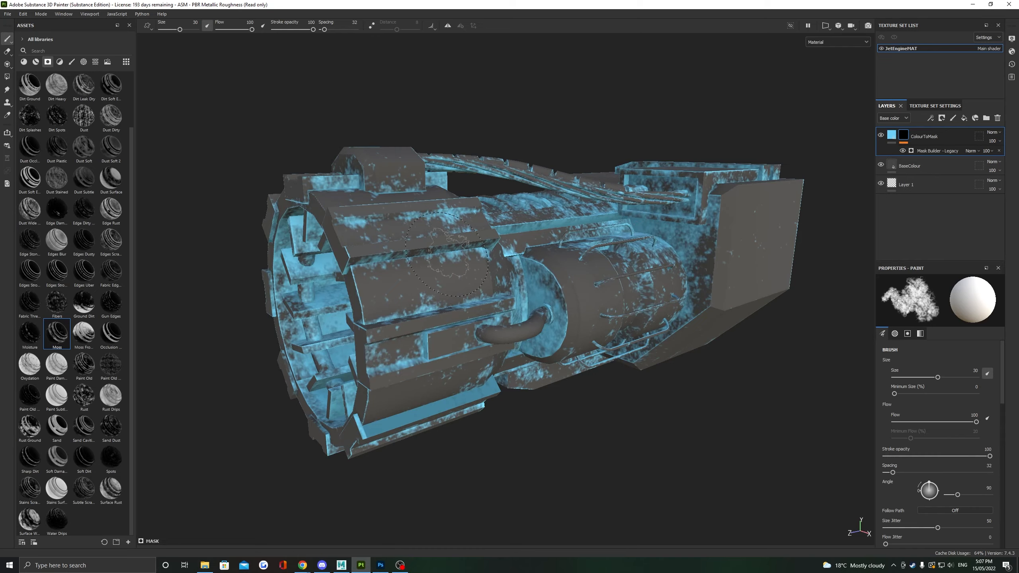
{"action": "mouse_move", "coordinate": [447, 254]}
{"action": "left_mouse_down", "text": "alt"}
{"action": "mouse_move", "coordinate": [701, 222]}
{"action": "mouse_move", "coordinate": [440, 312]}
{"action": "mouse_move", "coordinate": [254, 150]}
{"action": "mouse_move", "coordinate": [116, 134]}
{"action": "mouse_move", "coordinate": [452, 136]}
{"action": "mouse_move", "coordinate": [489, 121]}
{"action": "mouse_move", "coordinate": [436, 251]}
{"action": "left_mouse_up", "text": "alt"}
{"action": "key", "text": "ctrl+z"}
Try the Occlusion smart mask on the ColourToMask layer, view it around the engine, and undo it.
{"action": "left_click", "coordinate": [115, 333]}
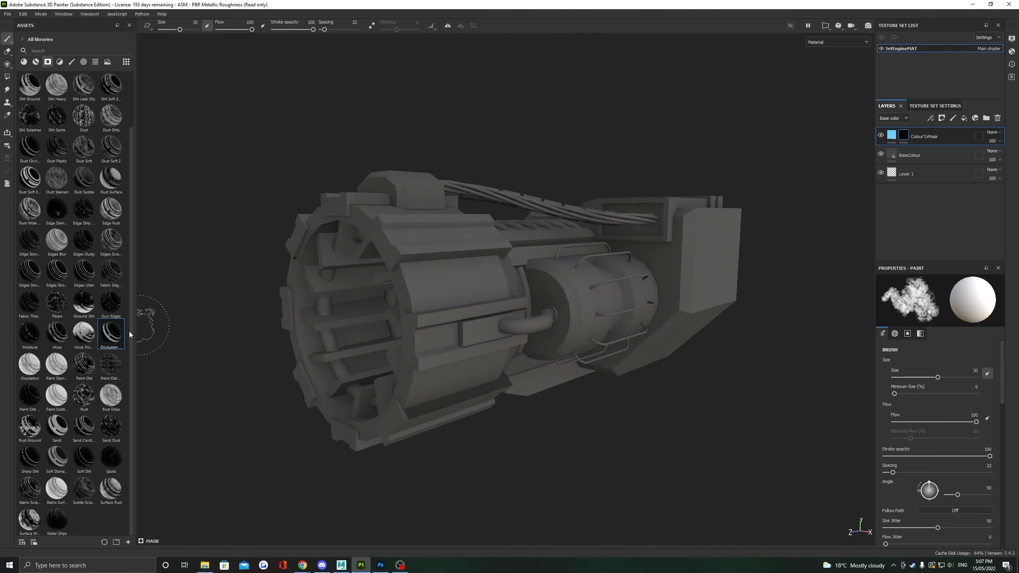
{"action": "left_click_drag", "start_coordinate": [908, 137], "coordinate": [901, 141]}
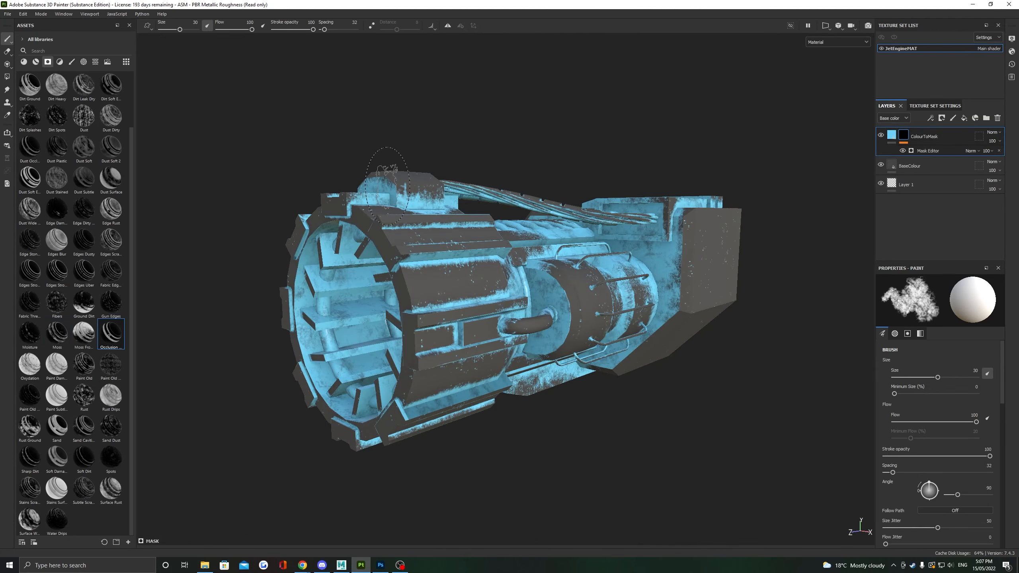
{"action": "left_click_drag", "start_coordinate": [387, 186], "coordinate": [193, 205], "text": "alt"}
{"action": "key", "text": "ctrl+z"}
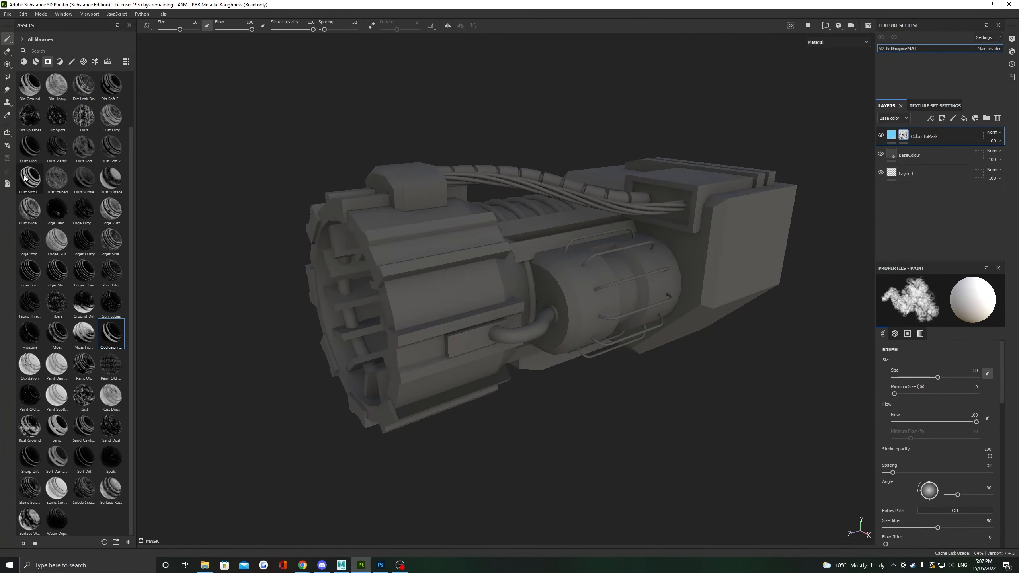
Try the Dust Soft Edges smart mask and the Occlusion one again on the ColourToMask layer, undoing each.
{"action": "left_click_drag", "start_coordinate": [895, 144], "coordinate": [897, 140]}
{"action": "mouse_move", "coordinate": [601, 241]}
{"action": "left_mouse_down", "text": "alt"}
{"action": "mouse_move", "coordinate": [136, 234]}
{"action": "mouse_move", "coordinate": [469, 238]}
{"action": "mouse_move", "coordinate": [836, 223]}
{"action": "mouse_move", "coordinate": [785, 223]}
{"action": "mouse_move", "coordinate": [498, 387]}
{"action": "mouse_move", "coordinate": [607, 224]}
{"action": "mouse_move", "coordinate": [577, 223]}
{"action": "left_mouse_up", "text": "alt"}
{"action": "scroll", "coordinate": [569, 208], "scroll_direction": "up", "scroll_amount": 3}
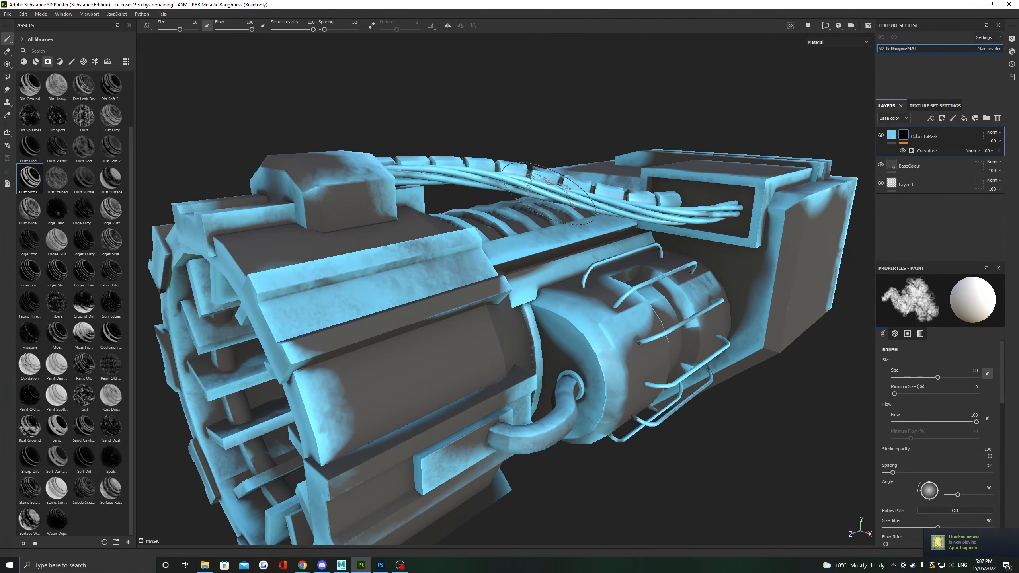
{"action": "scroll", "coordinate": [570, 208], "scroll_direction": "down", "scroll_amount": 2}
{"action": "left_click_drag", "start_coordinate": [481, 204], "coordinate": [432, 203], "text": "alt"}
{"action": "key", "text": "ctrl+z"}
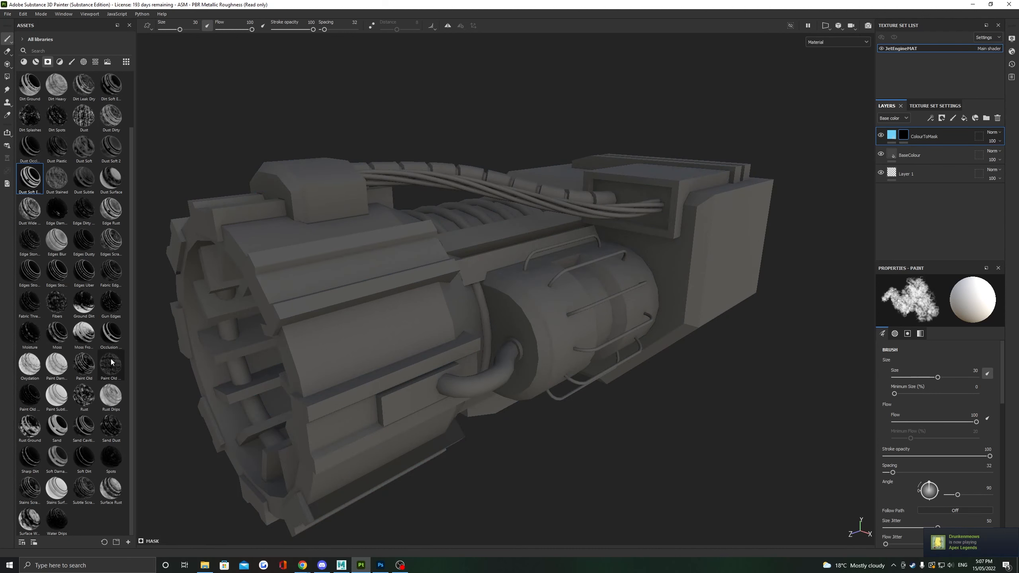
{"action": "left_click_drag", "start_coordinate": [887, 147], "coordinate": [904, 137]}
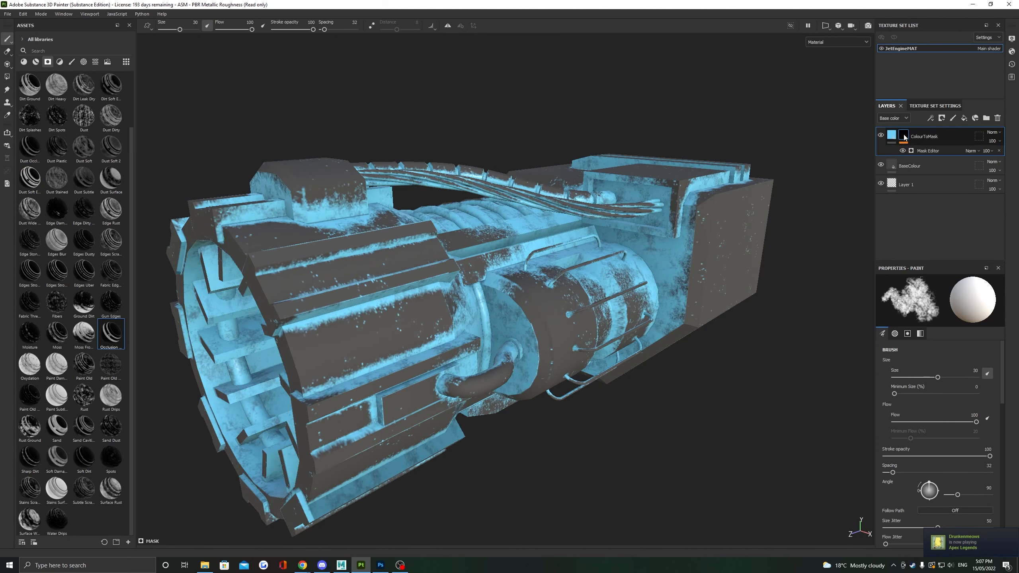
{"action": "key", "text": "ctrl+z"}
Try the Dust Surface and Dust Plastic smart masks on the ColourToMask layer's mask, undoing each.
{"action": "left_click_drag", "start_coordinate": [99, 181], "coordinate": [752, 176]}
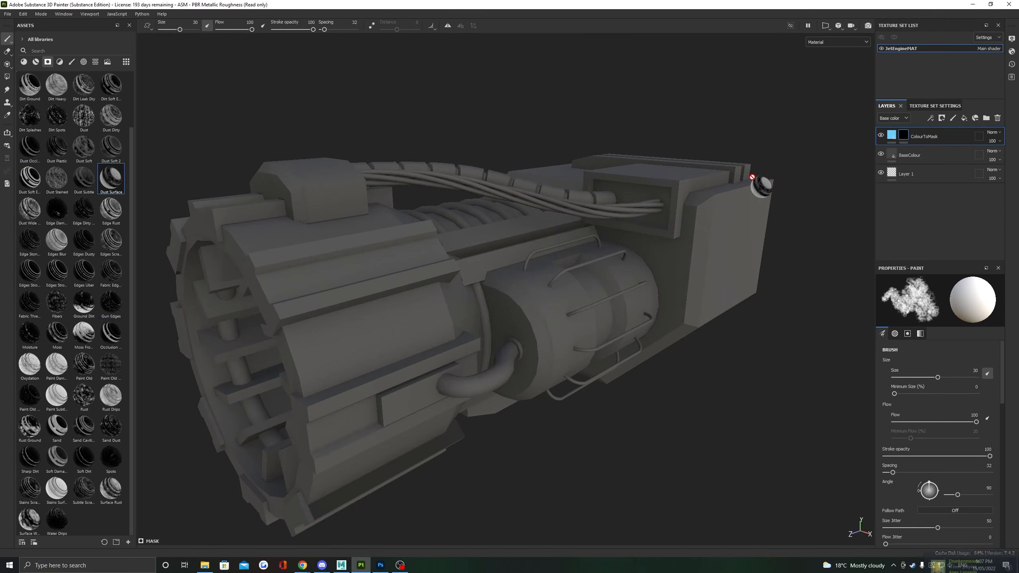
{"action": "left_click_drag", "start_coordinate": [903, 137], "coordinate": [903, 138]}
{"action": "left_click_drag", "start_coordinate": [784, 193], "coordinate": [461, 263], "text": "alt"}
{"action": "key", "text": "ctrl+z"}
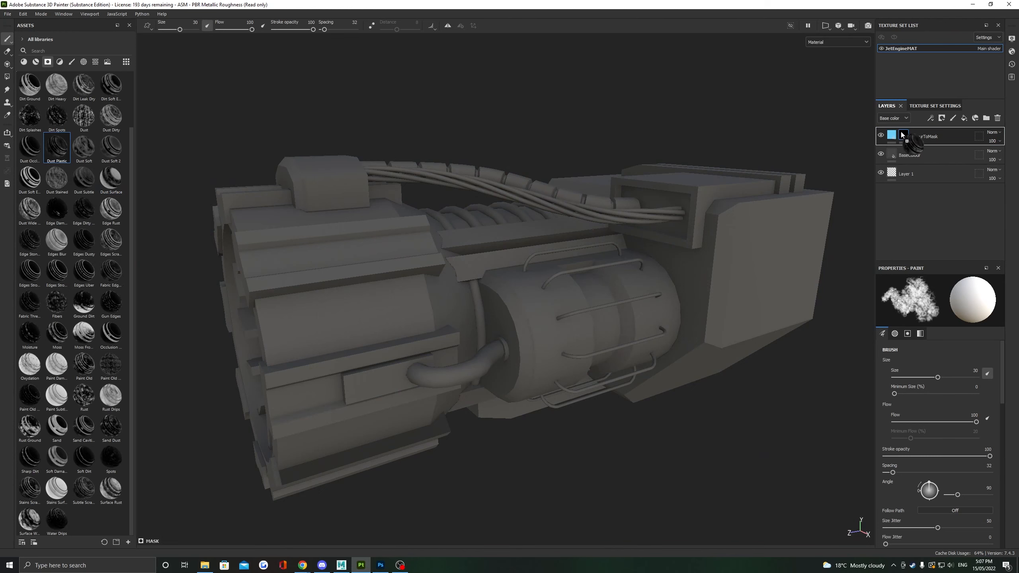
{"action": "left_click_drag", "start_coordinate": [902, 136], "coordinate": [903, 136]}
{"action": "key", "text": "ctrl+z"}
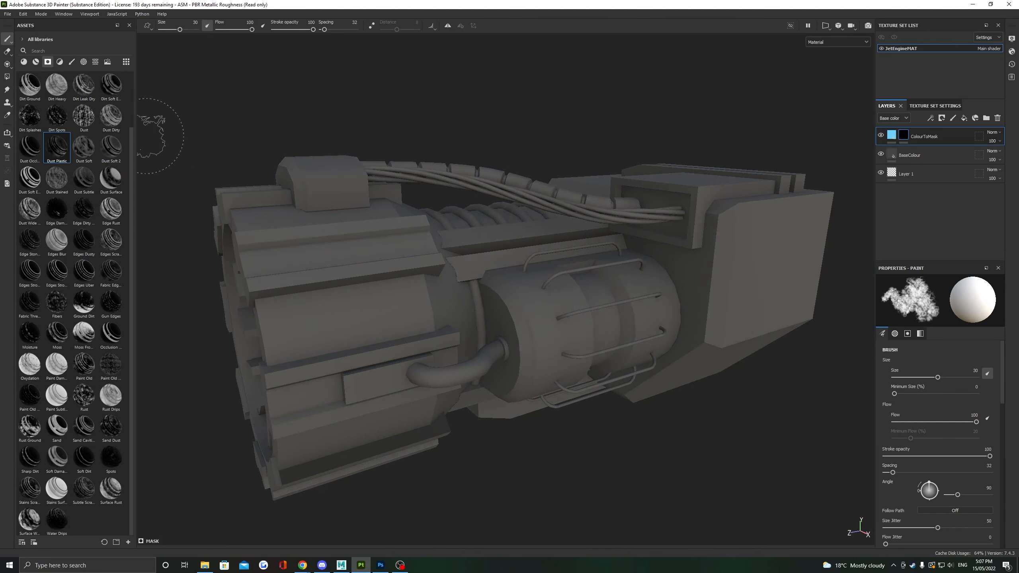
Try the Dirt Soft Edges smart mask on the ColourToMask layer's mask, view it around the engine, and undo it.
{"action": "left_click_drag", "start_coordinate": [924, 136], "coordinate": [905, 136]}
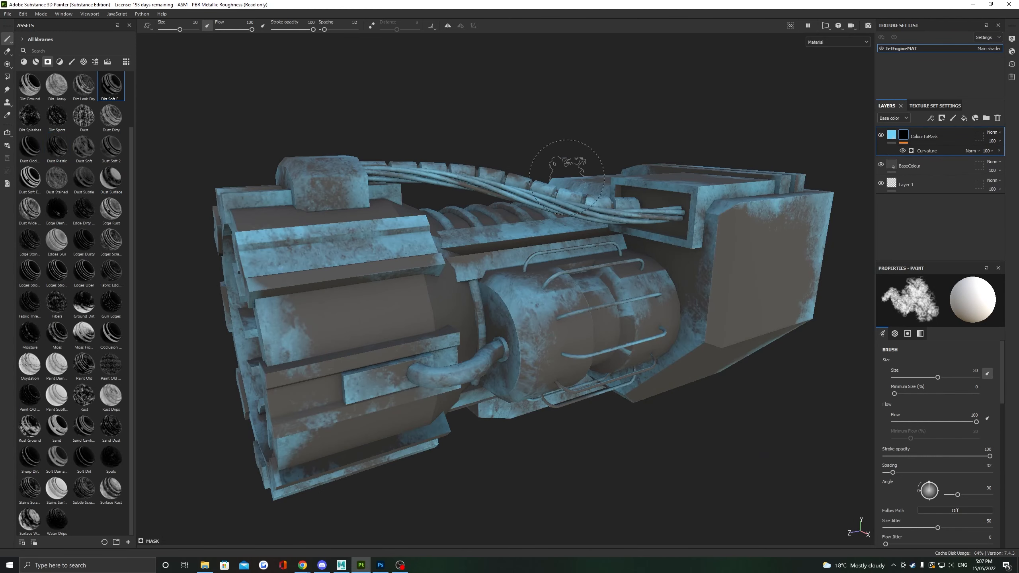
{"action": "mouse_move", "coordinate": [662, 237]}
{"action": "left_mouse_down", "text": "alt"}
{"action": "mouse_move", "coordinate": [360, 166]}
{"action": "mouse_move", "coordinate": [609, 136]}
{"action": "mouse_move", "coordinate": [660, 245]}
{"action": "mouse_move", "coordinate": [602, 221]}
{"action": "mouse_move", "coordinate": [598, 235]}
{"action": "left_mouse_up", "text": "alt"}
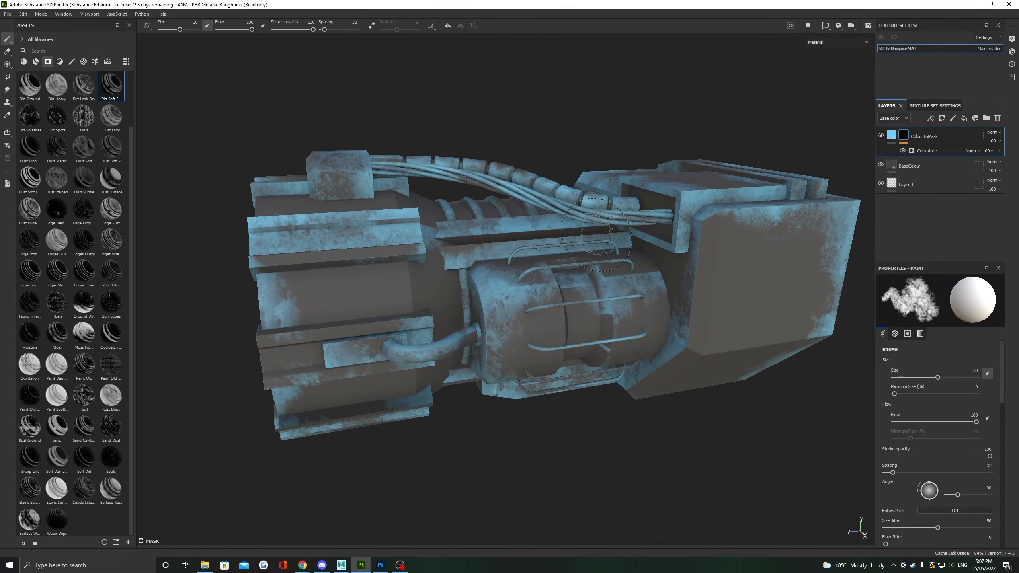
{"action": "key", "text": "ctrl+z"}
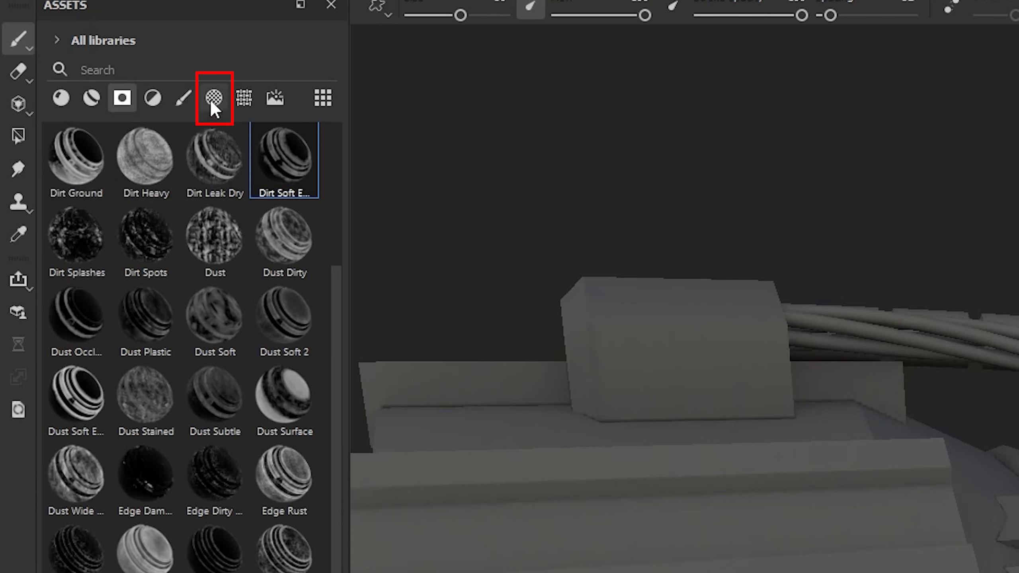
Browse the alphas and choose the Flower alpha for the brush on the ColourToMask layer's mask.
{"action": "left_click", "coordinate": [211, 103]}
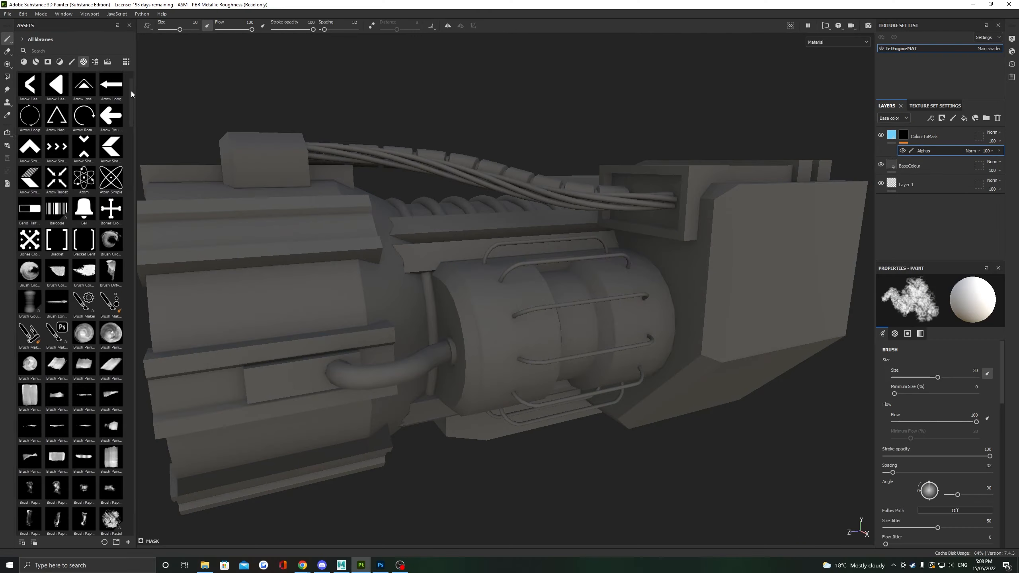
{"action": "left_click_drag", "start_coordinate": [335, 173], "coordinate": [344, 299]}
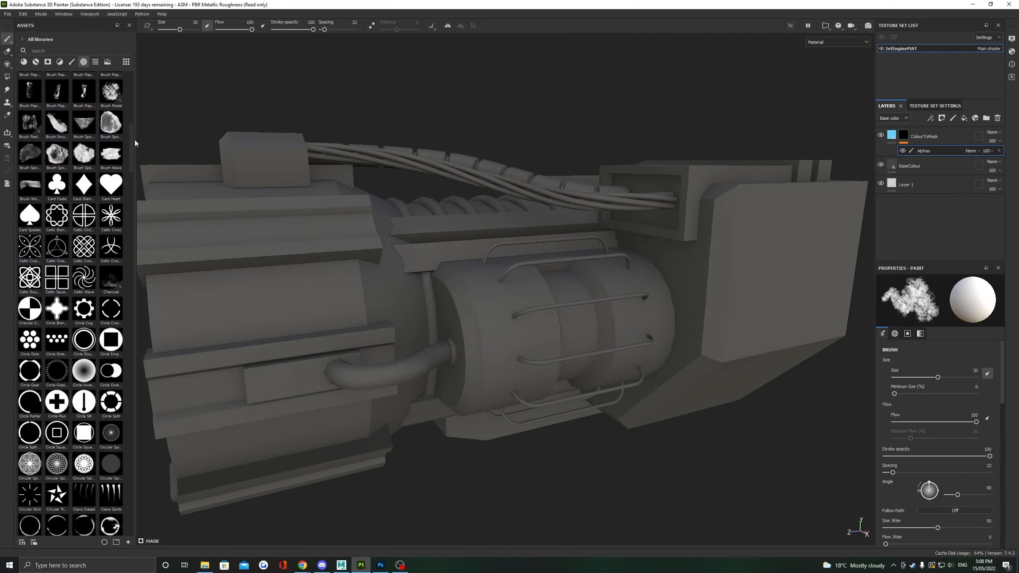
{"action": "mouse_move", "coordinate": [135, 140]}
{"action": "left_mouse_down"}
{"action": "mouse_move", "coordinate": [133, 373]}
{"action": "mouse_move", "coordinate": [141, 195]}
{"action": "mouse_move", "coordinate": [130, 221]}
{"action": "left_mouse_up"}
{"action": "left_click", "coordinate": [88, 408]}
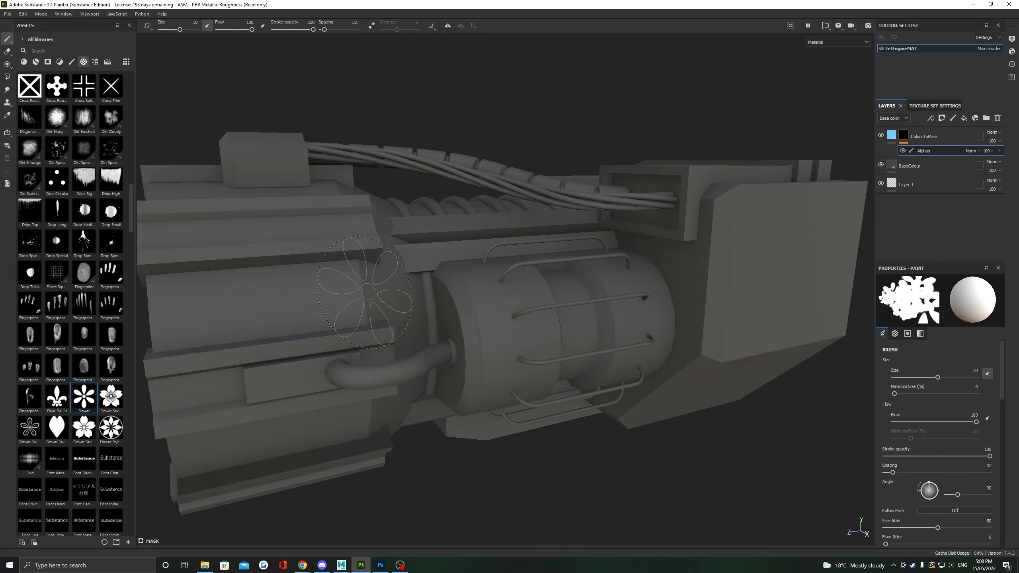
{"action": "left_click", "coordinate": [84, 396]}
Stamp two flowers into the mask on the flat side of the engine's large end block at brush size 30.
{"action": "left_click_drag", "start_coordinate": [664, 270], "coordinate": [614, 266], "text": "alt"}
{"action": "scroll", "coordinate": [536, 266], "scroll_direction": "up", "scroll_amount": 5}
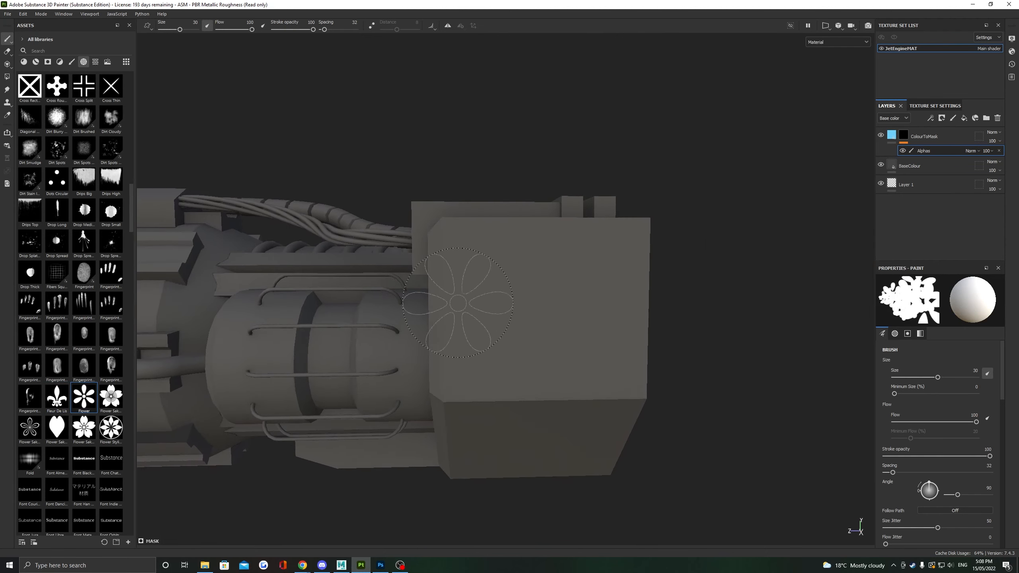
{"action": "left_click", "coordinate": [537, 267]}
{"action": "left_click", "coordinate": [649, 353]}
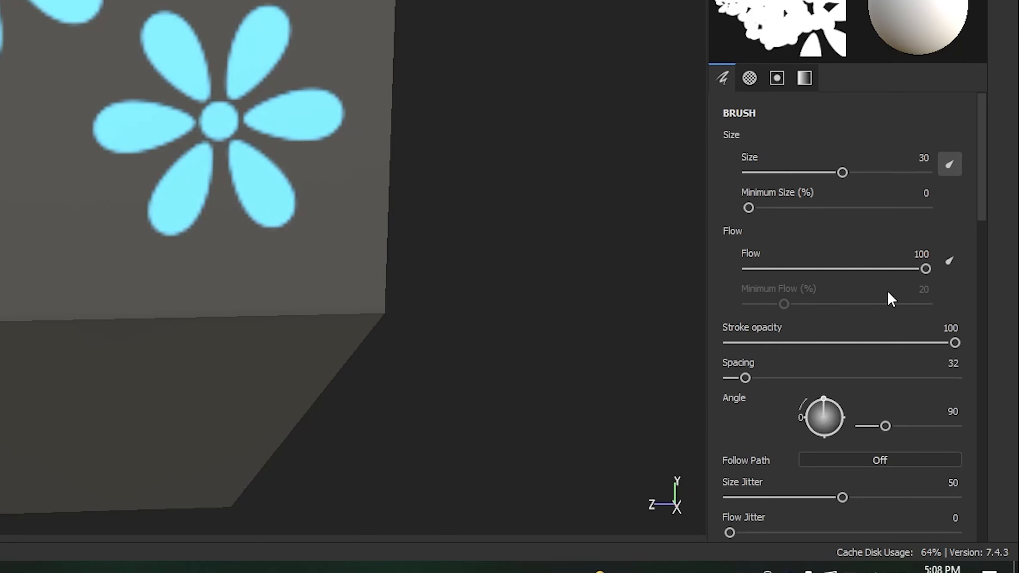
Set the brush's size jitter and angle jitter to 0.
{"action": "scroll", "coordinate": [955, 433], "scroll_direction": "down", "scroll_amount": 4}
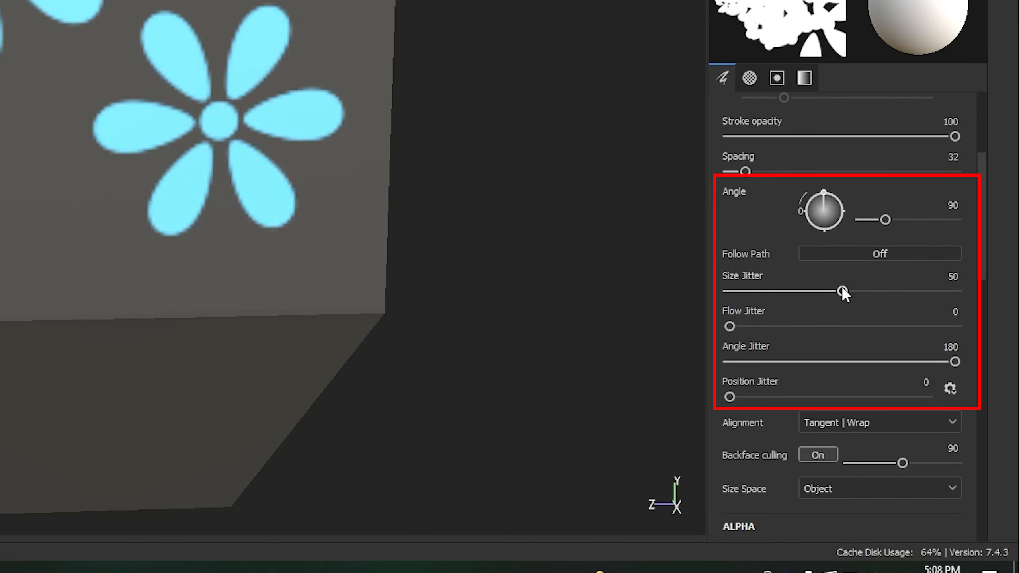
{"action": "left_click_drag", "start_coordinate": [842, 290], "coordinate": [729, 290]}
{"action": "left_click_drag", "start_coordinate": [955, 361], "coordinate": [729, 361]}
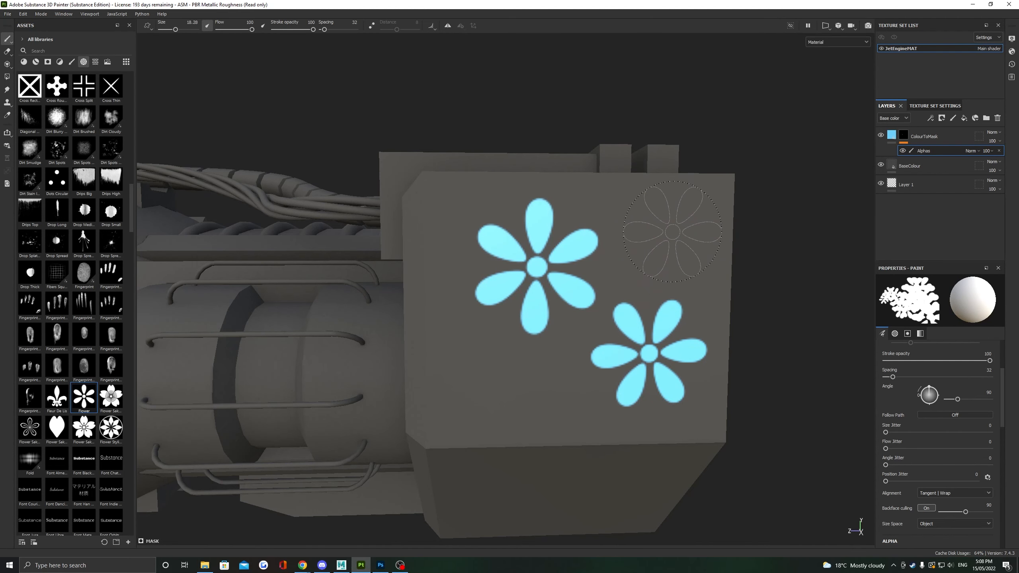
Shrink the brush to about 12 and stamp two smaller flowers beside the large ones on the end block.
{"action": "right_click_drag", "start_coordinate": [672, 231], "coordinate": [656, 228], "text": "ctrl"}
{"action": "left_click", "coordinate": [655, 228]}
{"action": "left_click", "coordinate": [462, 402]}
Choose the bold "Substance" font alpha for the brush and preview its outline over the end block.
{"action": "mouse_move", "coordinate": [614, 315]}
{"action": "left_mouse_down", "text": "alt"}
{"action": "mouse_move", "coordinate": [634, 305]}
{"action": "mouse_move", "coordinate": [626, 309]}
{"action": "left_mouse_up", "text": "alt"}
{"action": "scroll", "coordinate": [57, 311], "scroll_direction": "up", "scroll_amount": 5}
{"action": "scroll", "coordinate": [56, 310], "scroll_direction": "up", "scroll_amount": 10}
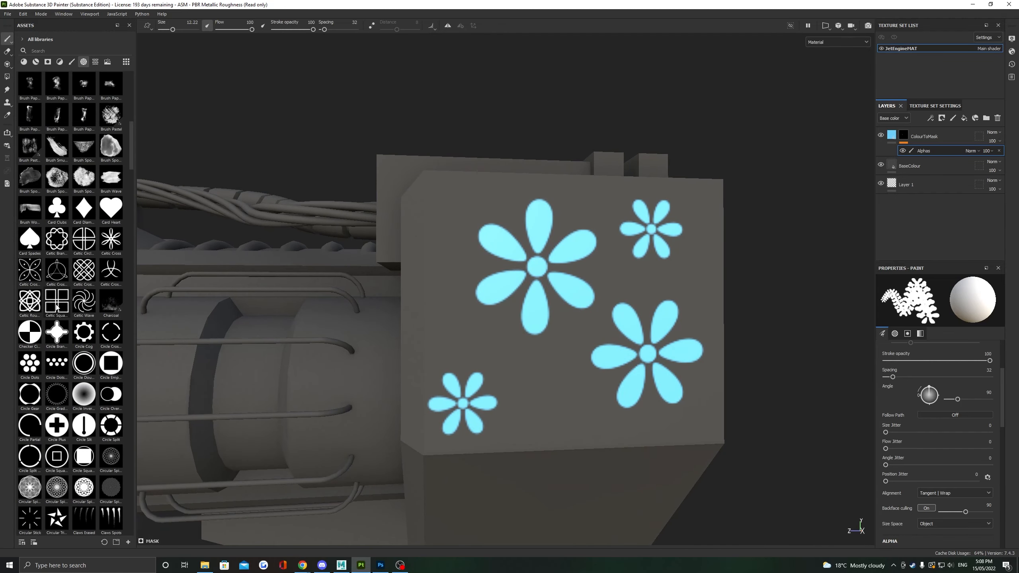
{"action": "left_click_drag", "start_coordinate": [131, 158], "coordinate": [129, 224]}
{"action": "left_click", "coordinate": [89, 327]}
{"action": "left_click_drag", "start_coordinate": [465, 341], "coordinate": [485, 341], "text": "alt"}
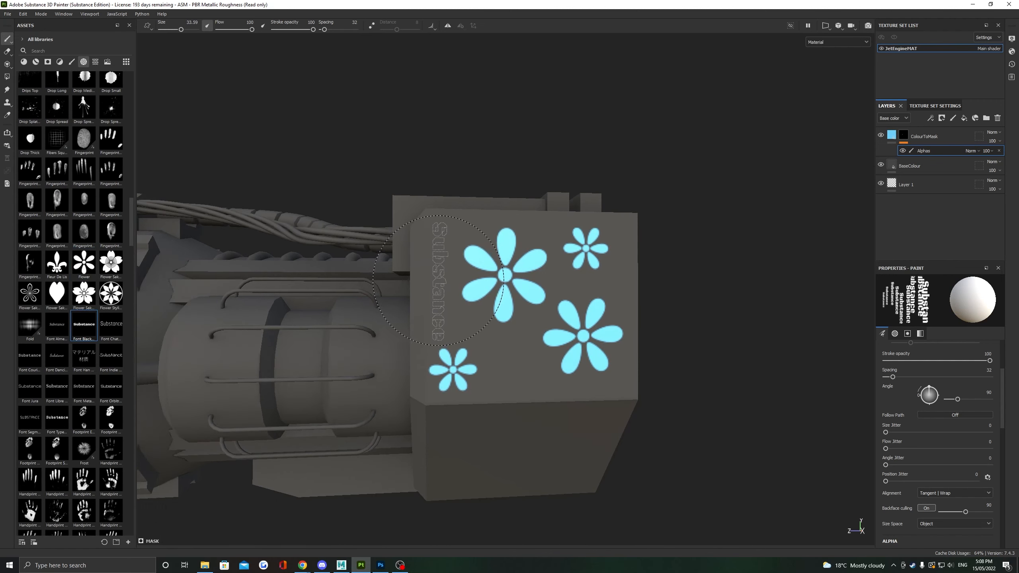
{"action": "mouse_move", "coordinate": [633, 339]}
{"action": "left_mouse_down", "text": "alt"}
{"action": "mouse_move", "coordinate": [714, 355]}
{"action": "mouse_move", "coordinate": [569, 341]}
{"action": "mouse_move", "coordinate": [722, 349]}
{"action": "mouse_move", "coordinate": [602, 337]}
{"action": "left_mouse_up", "text": "alt"}
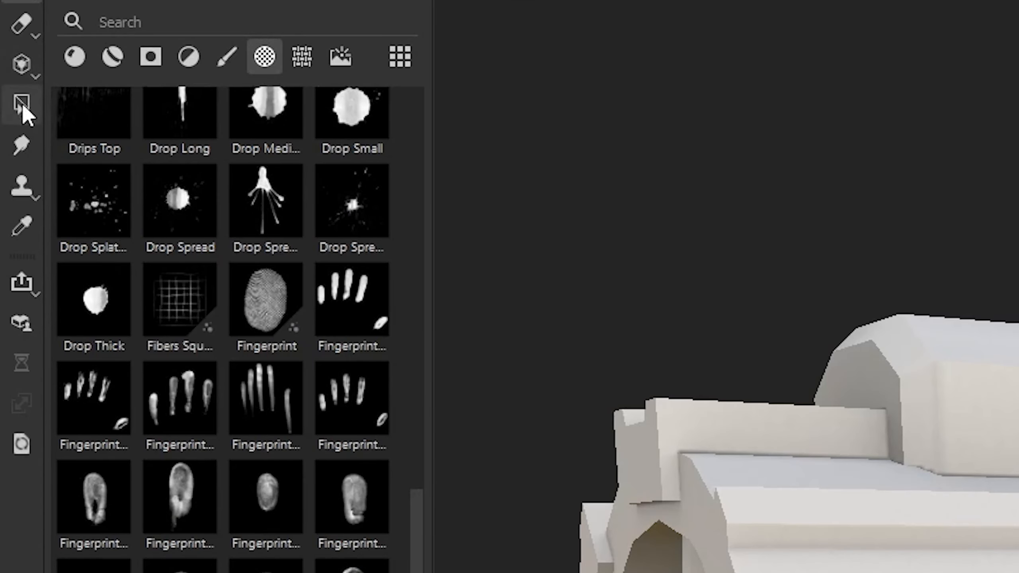
Browse the smart materials and the base materials in the asset library.
{"action": "left_click", "coordinate": [85, 68]}
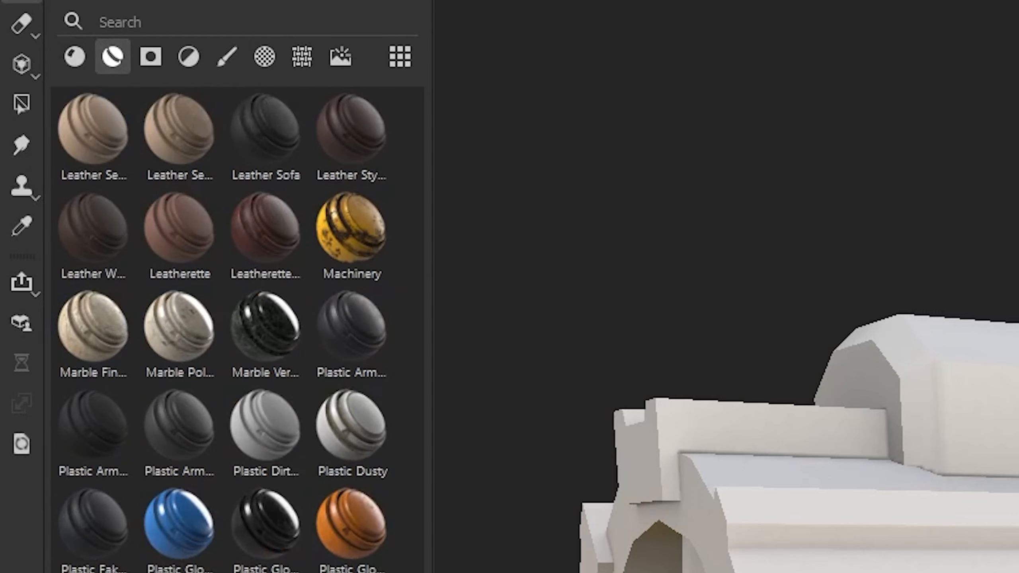
{"action": "left_click", "coordinate": [72, 58]}
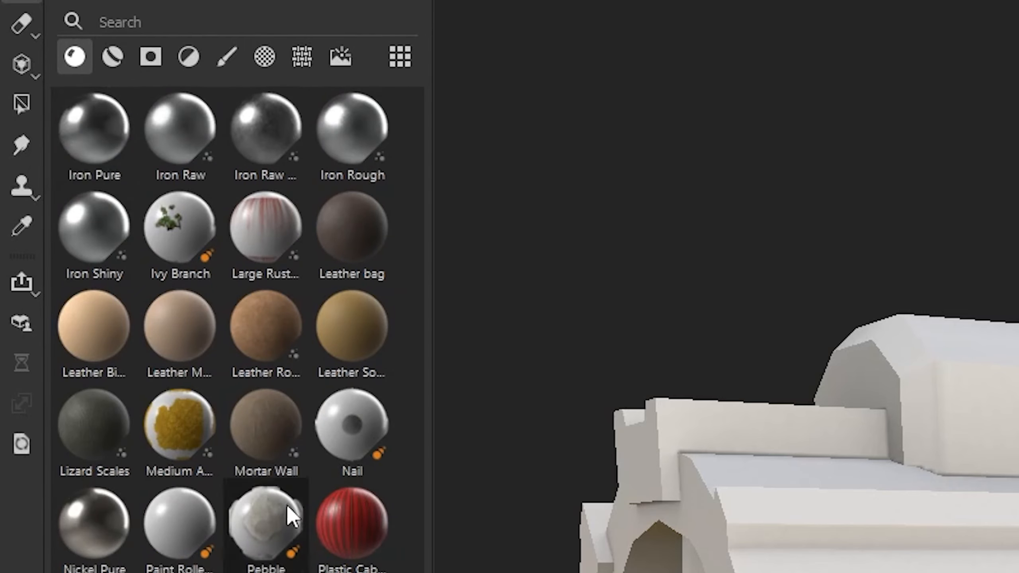
{"action": "scroll", "coordinate": [64, 308], "scroll_direction": "up", "scroll_amount": 5}
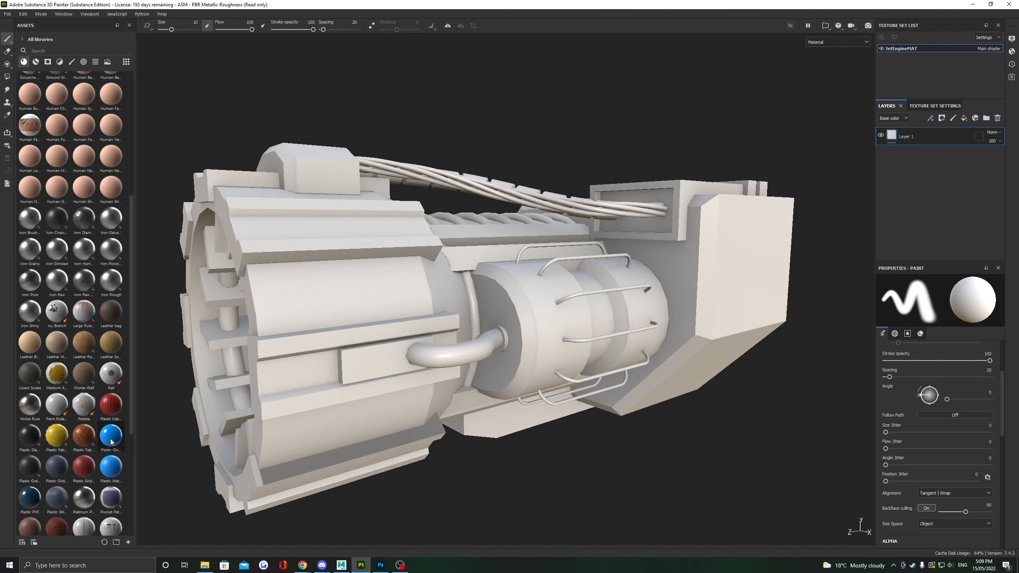
Try the Plastic Glossy Pure material on the whole engine, view it from another angle, and undo it.
{"action": "left_click_drag", "start_coordinate": [169, 328], "coordinate": [447, 333]}
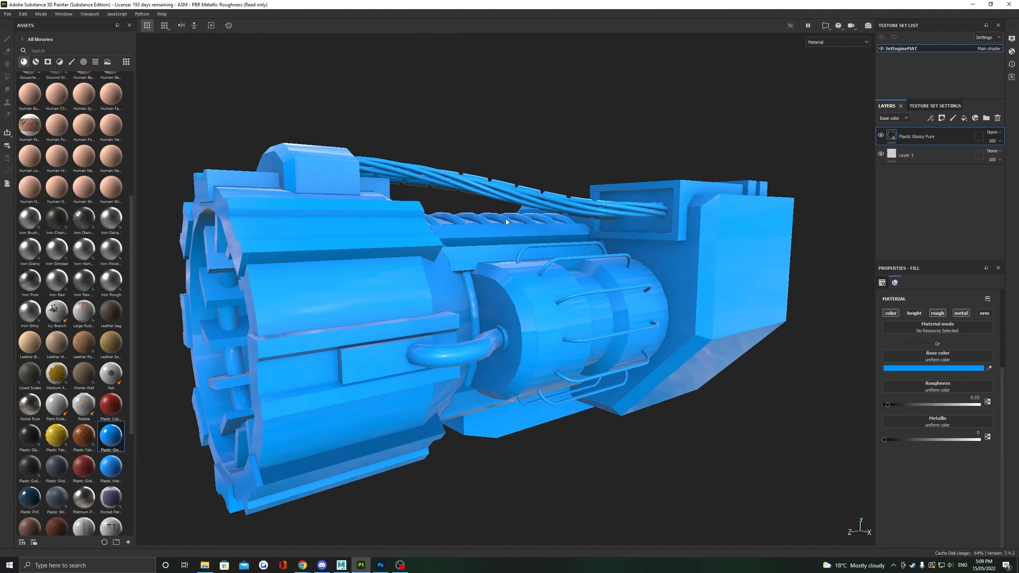
{"action": "mouse_move", "coordinate": [505, 221]}
{"action": "left_mouse_down", "text": "alt"}
{"action": "mouse_move", "coordinate": [521, 237]}
{"action": "mouse_move", "coordinate": [603, 243]}
{"action": "mouse_move", "coordinate": [189, 244]}
{"action": "mouse_move", "coordinate": [390, 245]}
{"action": "mouse_move", "coordinate": [303, 264]}
{"action": "left_mouse_up", "text": "alt"}
{"action": "key", "text": "ctrl+z"}
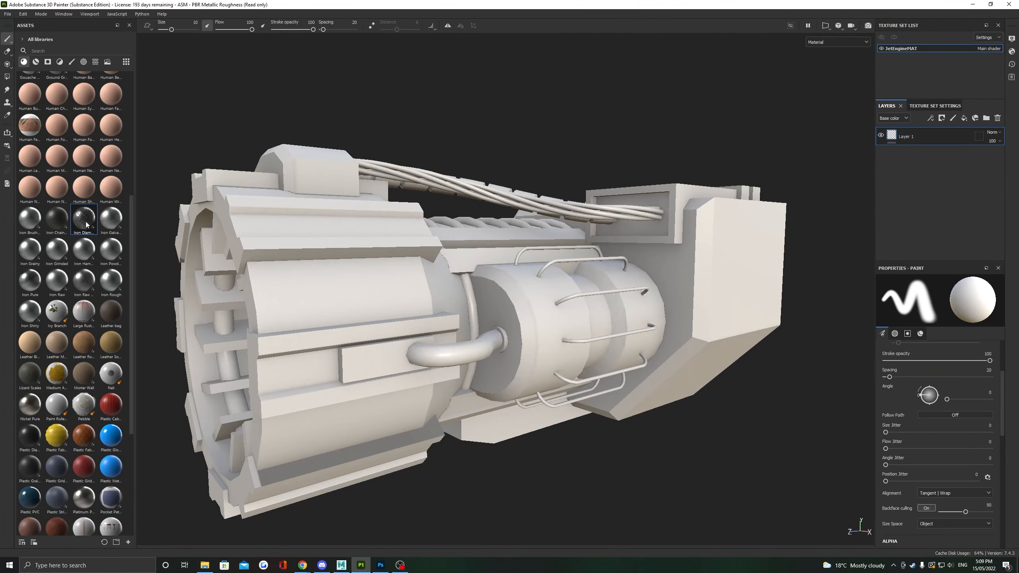
Apply the Iron Diamond Armor material to the engine and set its UV scale to 20.91.
{"action": "left_click_drag", "start_coordinate": [87, 224], "coordinate": [420, 239]}
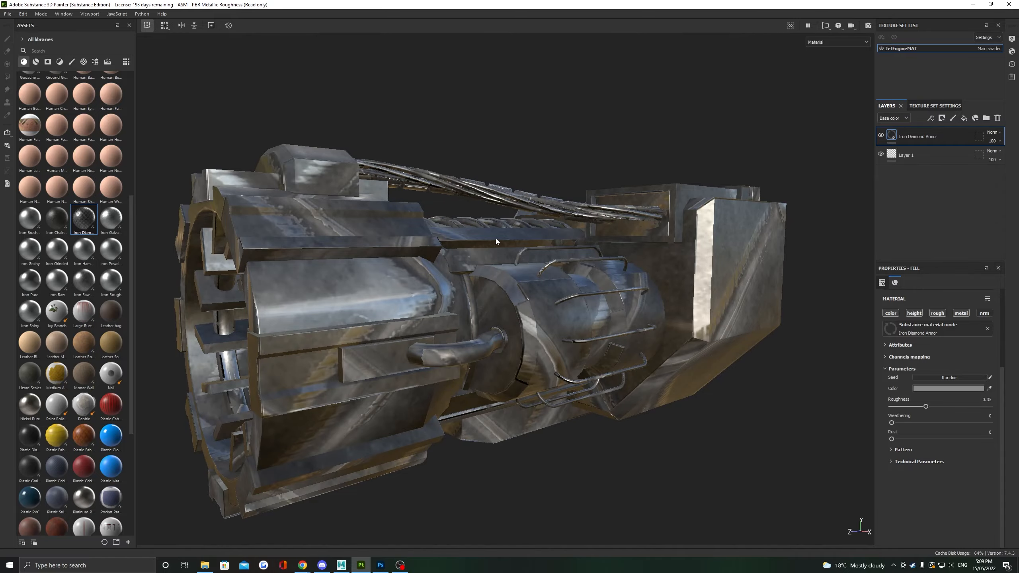
{"action": "left_click_drag", "start_coordinate": [496, 241], "coordinate": [759, 255], "text": "alt"}
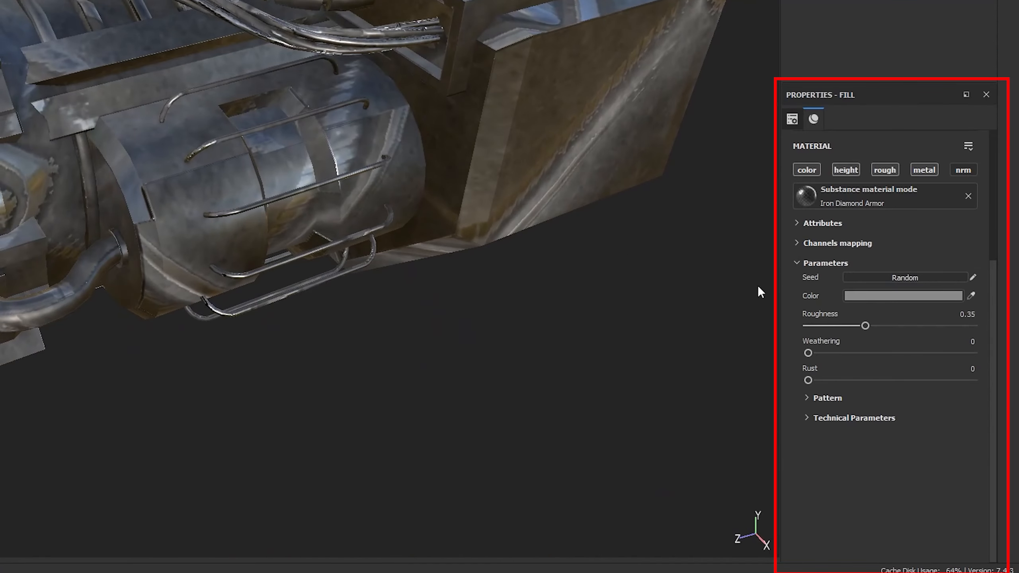
{"action": "scroll", "coordinate": [875, 295], "scroll_direction": "up", "scroll_amount": 4}
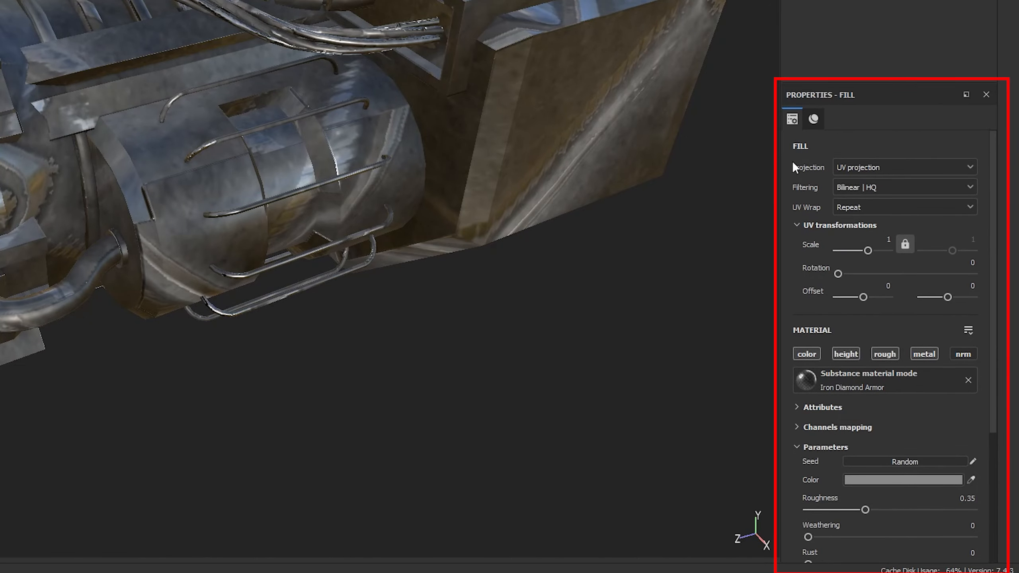
{"action": "left_click_drag", "start_coordinate": [873, 251], "coordinate": [877, 251]}
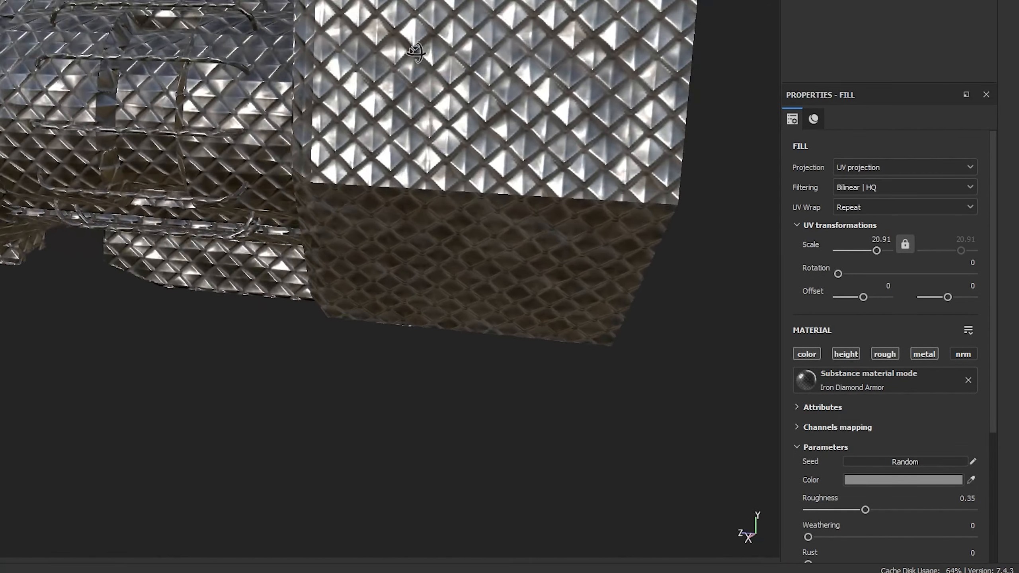
Examine the diamond pattern up close and set the Iron Diamond Armor material's roughness to 0.74.
{"action": "left_click_drag", "start_coordinate": [416, 53], "coordinate": [476, 129], "text": "alt"}
{"action": "scroll", "coordinate": [472, 100], "scroll_direction": "up", "scroll_amount": 3}
{"action": "scroll", "coordinate": [249, 237], "scroll_direction": "down", "scroll_amount": 5}
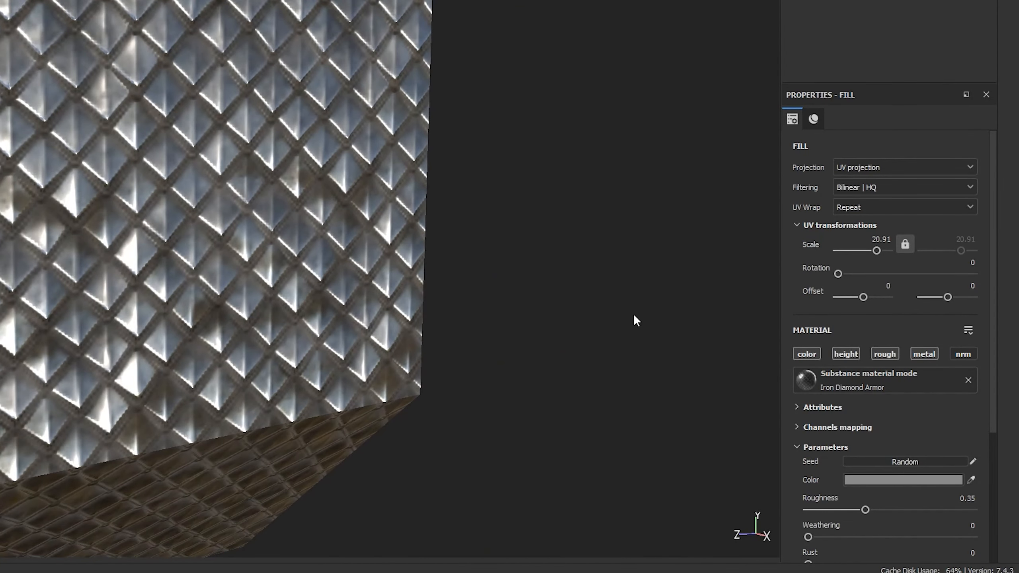
{"action": "scroll", "coordinate": [853, 417], "scroll_direction": "down", "scroll_amount": 2}
{"action": "left_click_drag", "start_coordinate": [865, 430], "coordinate": [929, 429]}
Change the Iron Diamond Armor material's colour to a muted red and view it on the engine.
{"action": "left_click", "coordinate": [911, 401]}
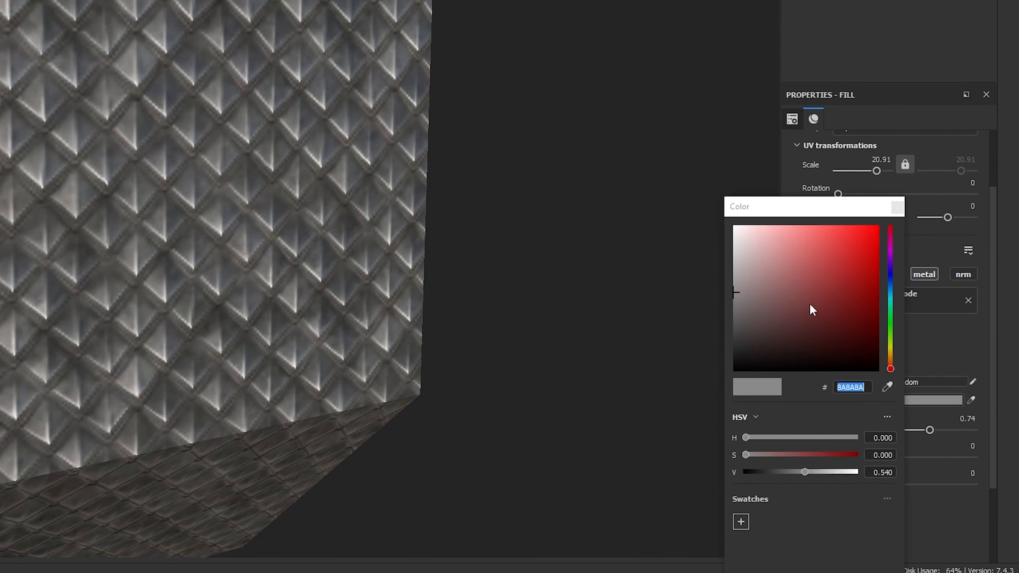
{"action": "left_click_drag", "start_coordinate": [808, 302], "coordinate": [783, 267]}
{"action": "left_click_drag", "start_coordinate": [645, 204], "coordinate": [461, 168], "text": "alt"}
{"action": "left_click", "coordinate": [897, 207]}
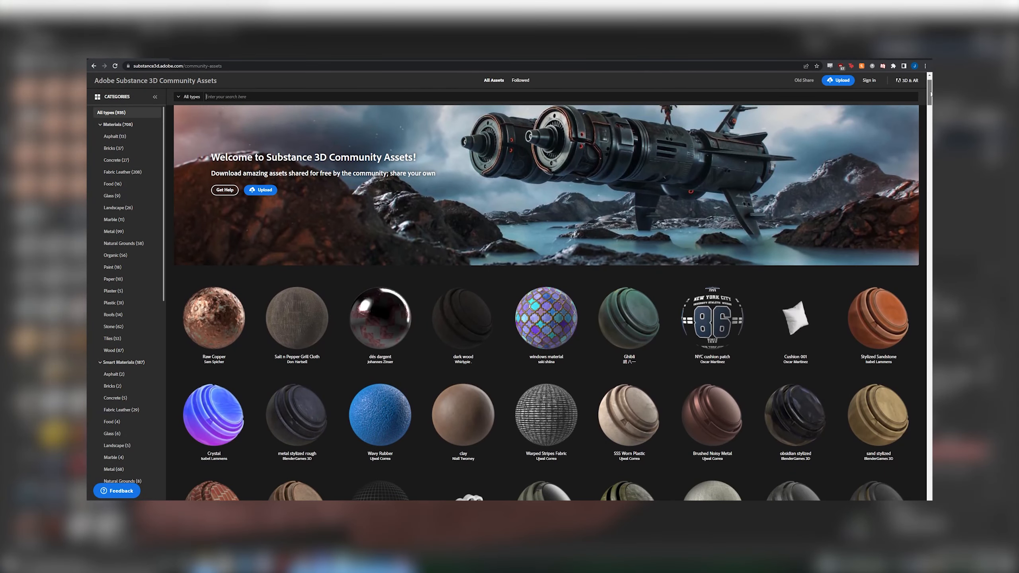
Browse the Substance 3D Community Assets page and the Substance 3D Assets materials catalogue in the web browser.
{"action": "left_click_drag", "start_coordinate": [930, 94], "coordinate": [930, 247]}
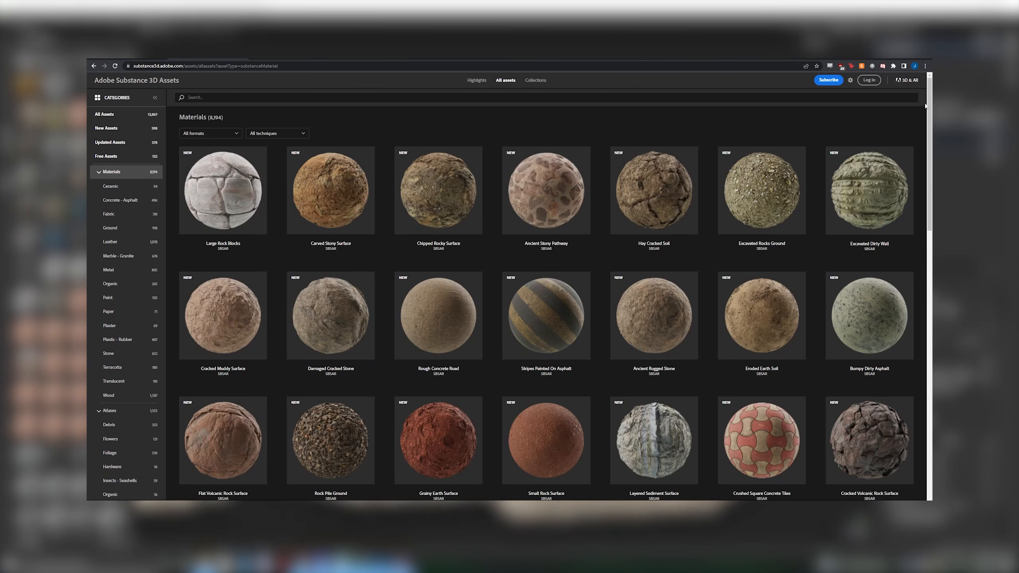
{"action": "mouse_move", "coordinate": [925, 105]}
{"action": "left_mouse_down"}
{"action": "mouse_move", "coordinate": [929, 336]}
{"action": "mouse_move", "coordinate": [914, 520]}
{"action": "left_mouse_up"}
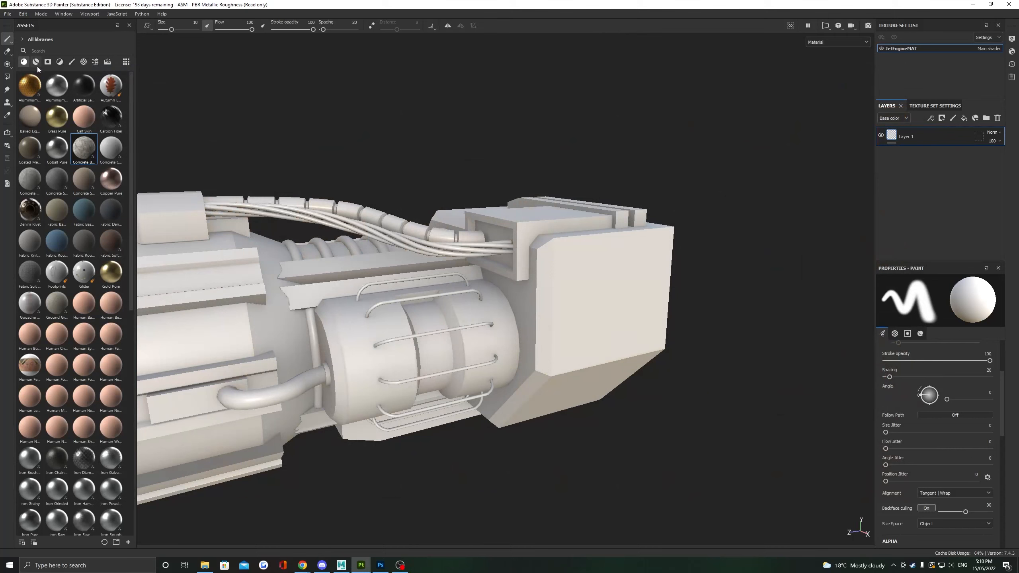
Switch back to Substance 3D Painter and browse the smart materials down to the steel ones.
{"action": "left_click", "coordinate": [36, 62]}
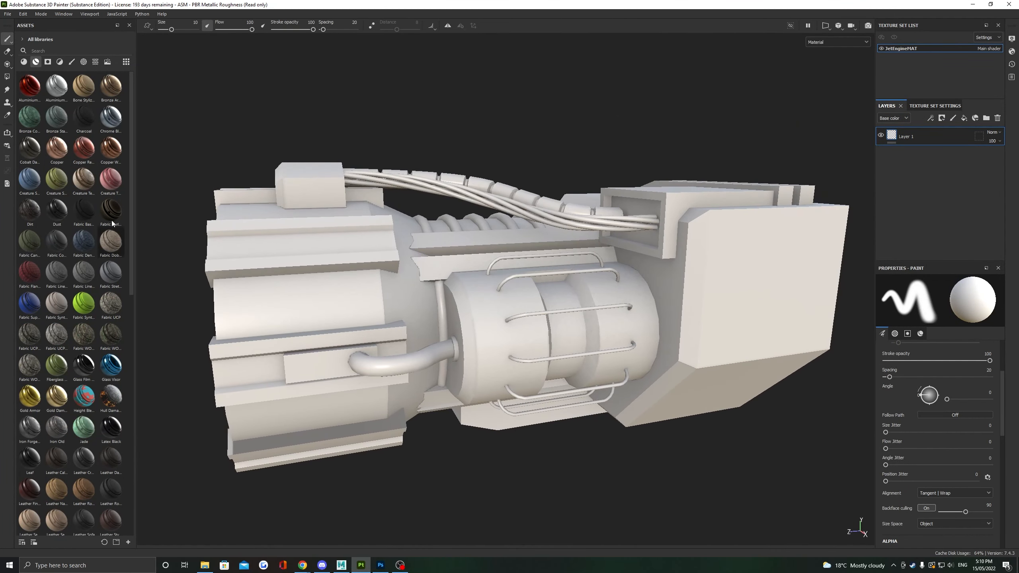
{"action": "scroll", "coordinate": [88, 236], "scroll_direction": "down", "scroll_amount": 10}
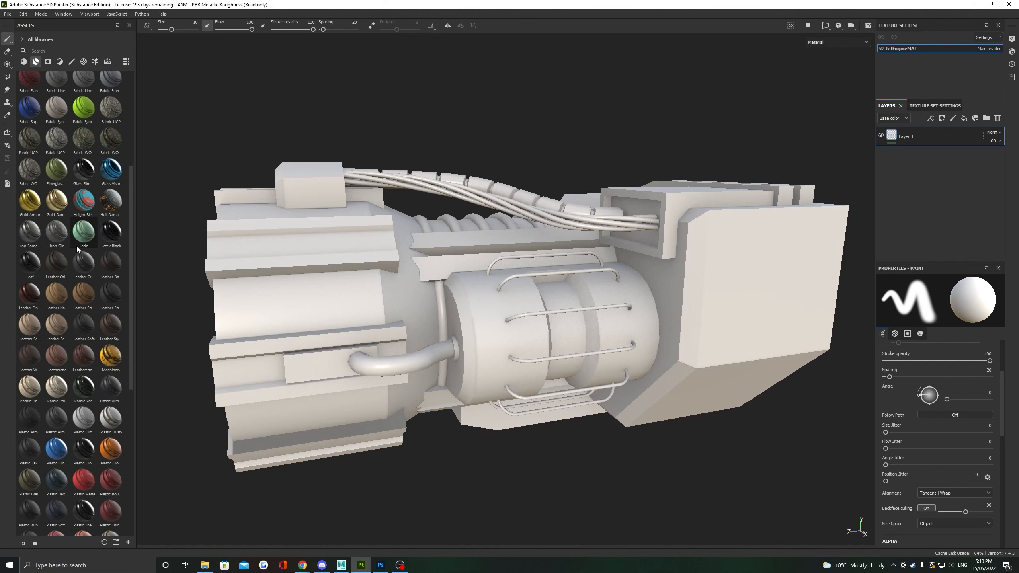
{"action": "scroll", "coordinate": [76, 233], "scroll_direction": "down", "scroll_amount": 3}
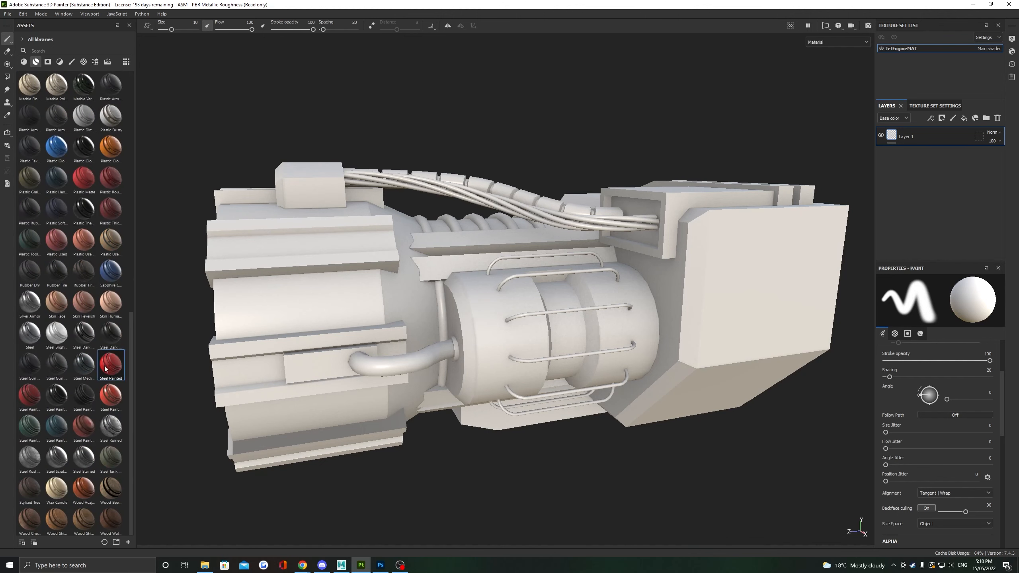
Try the Steel Painted smart material on the engine, view it from another angle, and undo it.
{"action": "left_click_drag", "start_coordinate": [108, 379], "coordinate": [541, 330]}
{"action": "mouse_move", "coordinate": [574, 299]}
{"action": "left_mouse_down"}
{"action": "mouse_move", "coordinate": [746, 295]}
{"action": "mouse_move", "coordinate": [399, 347]}
{"action": "mouse_move", "coordinate": [551, 232]}
{"action": "mouse_move", "coordinate": [492, 312]}
{"action": "mouse_move", "coordinate": [158, 336]}
{"action": "left_mouse_up"}
{"action": "key", "text": "ctrl+z"}
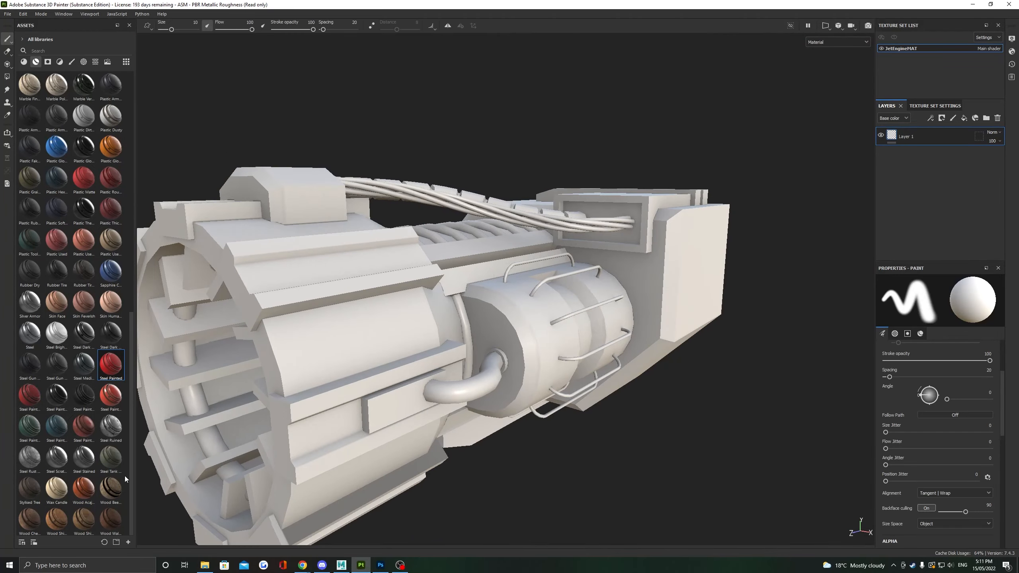
Try the Wax Candle and Steel Painted Scraped Green smart materials on the engine, undoing each.
{"action": "left_click_drag", "start_coordinate": [54, 493], "coordinate": [398, 349]}
{"action": "left_click_drag", "start_coordinate": [398, 349], "coordinate": [563, 283], "text": "alt"}
{"action": "right_click_drag", "start_coordinate": [564, 283], "coordinate": [532, 380], "text": "alt"}
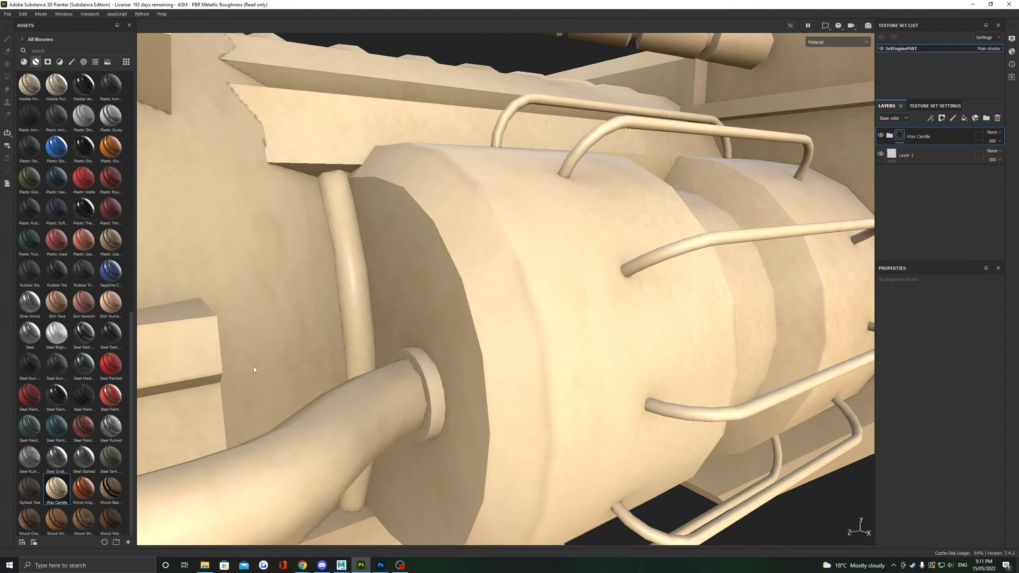
{"action": "key", "text": "ctrl+z"}
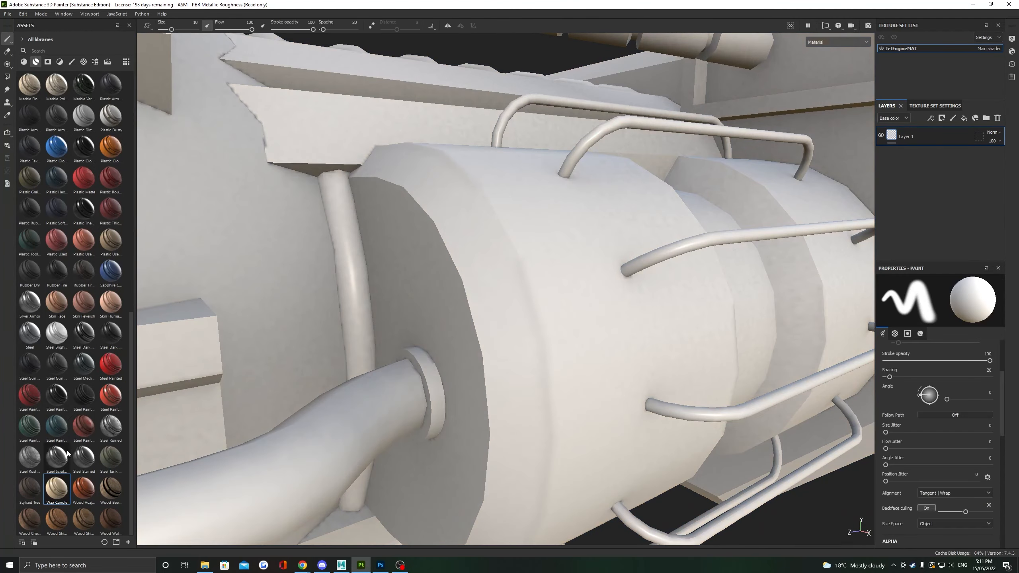
{"action": "mouse_move", "coordinate": [54, 434]}
{"action": "left_mouse_down"}
{"action": "mouse_move", "coordinate": [567, 286]}
{"action": "mouse_move", "coordinate": [602, 314]}
{"action": "mouse_move", "coordinate": [428, 285]}
{"action": "mouse_move", "coordinate": [661, 279]}
{"action": "mouse_move", "coordinate": [537, 323]}
{"action": "mouse_move", "coordinate": [469, 299]}
{"action": "left_mouse_up"}
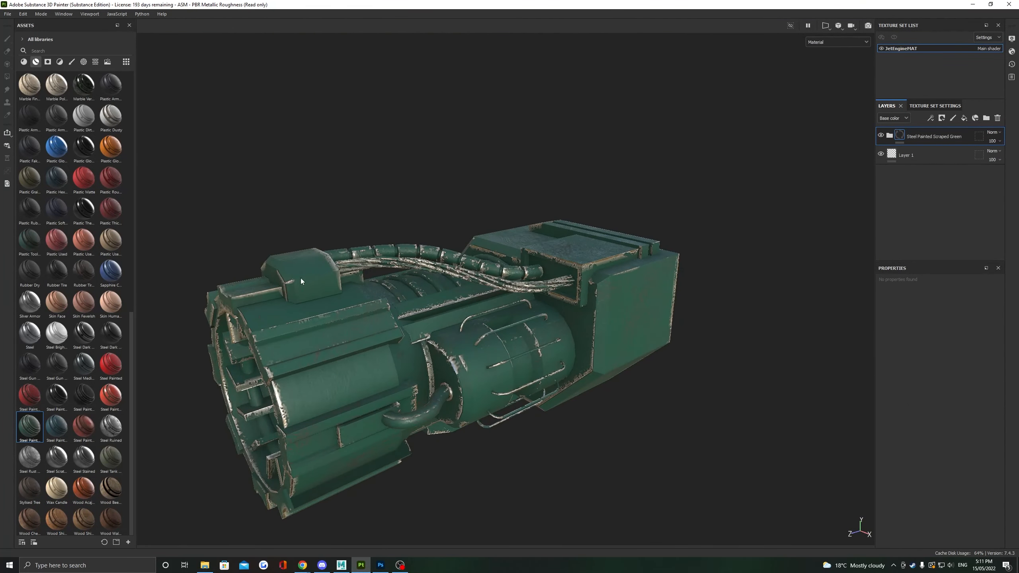
{"action": "key", "text": "ctrl+z"}
Apply the Plastic Tool Worn smart material to the whole engine.
{"action": "mouse_move", "coordinate": [21, 243]}
{"action": "left_mouse_down"}
{"action": "mouse_move", "coordinate": [396, 326]}
{"action": "mouse_move", "coordinate": [404, 298]}
{"action": "mouse_move", "coordinate": [635, 264]}
{"action": "mouse_move", "coordinate": [374, 304]}
{"action": "left_mouse_up"}
{"action": "scroll", "coordinate": [394, 322], "scroll_direction": "up", "scroll_amount": 3}
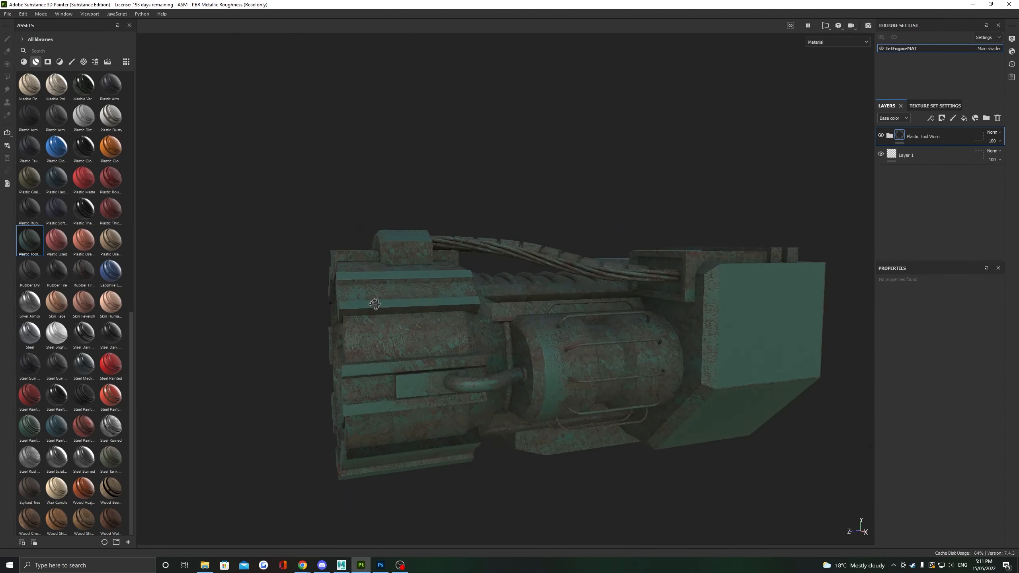
Undo the Plastic Tool Worn material and apply the Steel Painted Chipped Dirty smart material to the engine.
{"action": "key", "text": "ctrl+z"}
{"action": "mouse_move", "coordinate": [30, 395]}
{"action": "left_mouse_down"}
{"action": "mouse_move", "coordinate": [445, 344]}
{"action": "mouse_move", "coordinate": [666, 334]}
{"action": "mouse_move", "coordinate": [528, 321]}
{"action": "mouse_move", "coordinate": [479, 265]}
{"action": "left_mouse_up"}
{"action": "scroll", "coordinate": [446, 329], "scroll_direction": "up", "scroll_amount": 3}
{"action": "scroll", "coordinate": [445, 315], "scroll_direction": "down", "scroll_amount": 2}
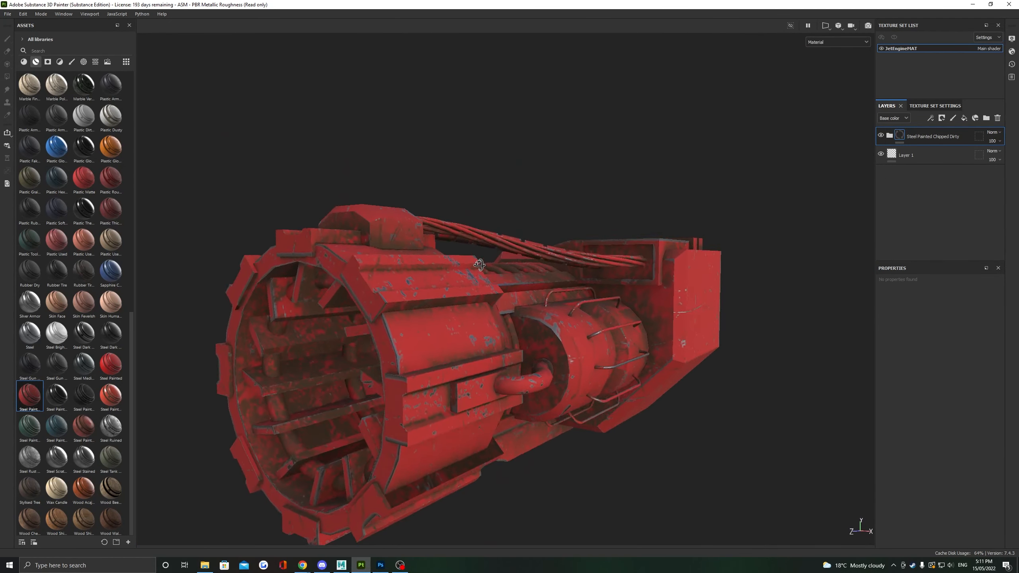
{"action": "scroll", "coordinate": [539, 271], "scroll_direction": "up", "scroll_amount": 2}
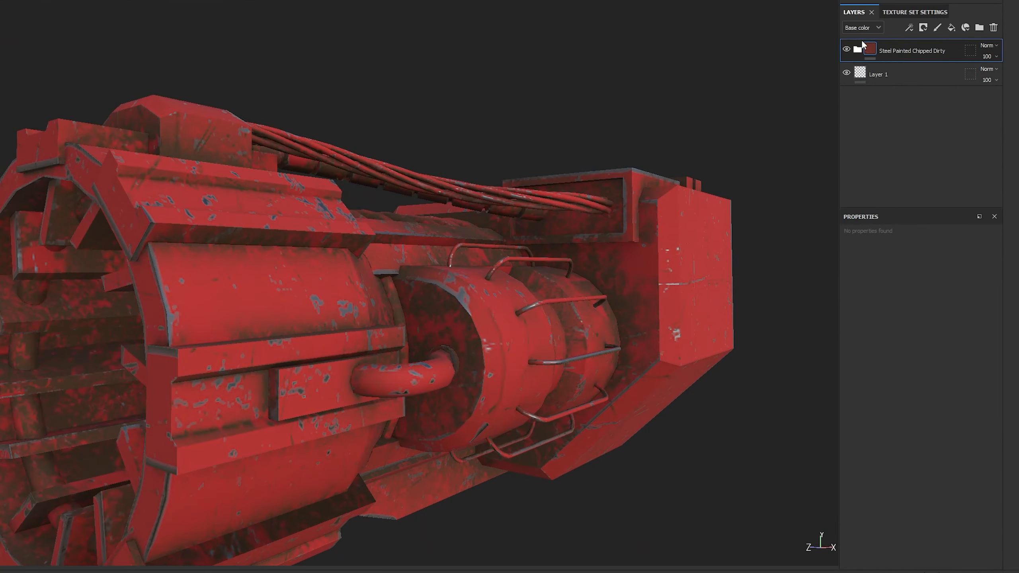
Expand the Steel Painted Chipped Dirty folder, hide the layers above Metal, and examine the Metal layer's fill settings.
{"action": "left_click", "coordinate": [889, 135]}
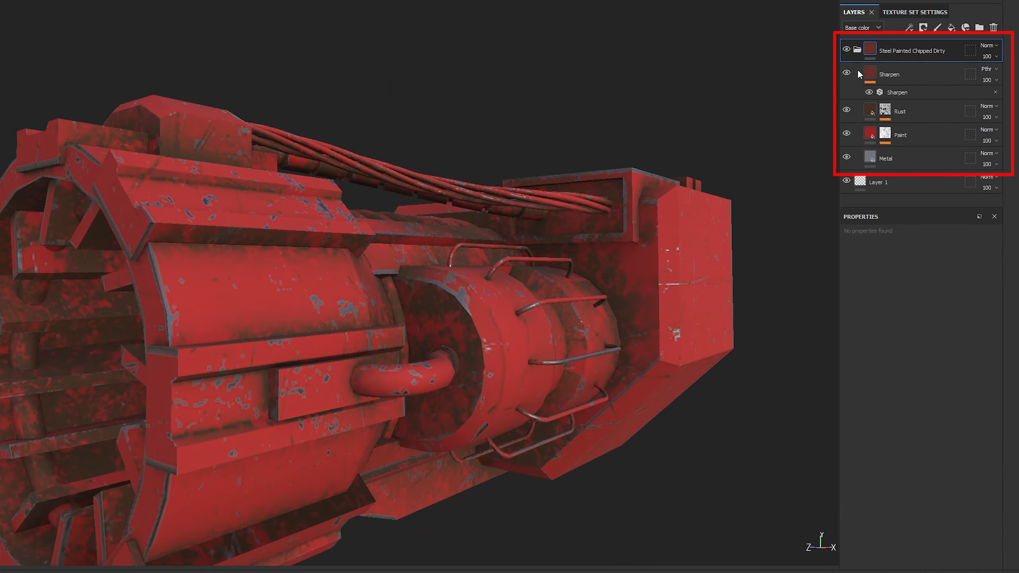
{"action": "left_click", "coordinate": [847, 133]}
{"action": "left_click", "coordinate": [846, 109]}
{"action": "mouse_move", "coordinate": [252, 235]}
{"action": "left_mouse_down", "text": "alt"}
{"action": "mouse_move", "coordinate": [678, 252]}
{"action": "mouse_move", "coordinate": [404, 211]}
{"action": "mouse_move", "coordinate": [57, 318]}
{"action": "mouse_move", "coordinate": [739, 264]}
{"action": "mouse_move", "coordinate": [237, 228]}
{"action": "mouse_move", "coordinate": [401, 225]}
{"action": "left_mouse_up", "text": "alt"}
{"action": "left_click", "coordinate": [894, 160]}
{"action": "scroll", "coordinate": [916, 274], "scroll_direction": "up", "scroll_amount": 3}
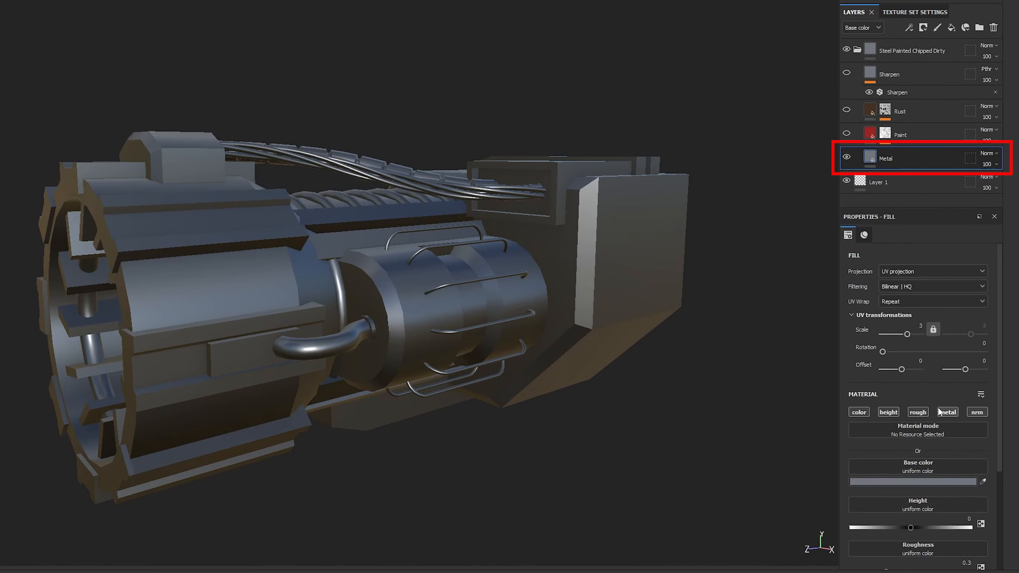
{"action": "scroll", "coordinate": [999, 341], "scroll_direction": "down", "scroll_amount": 7}
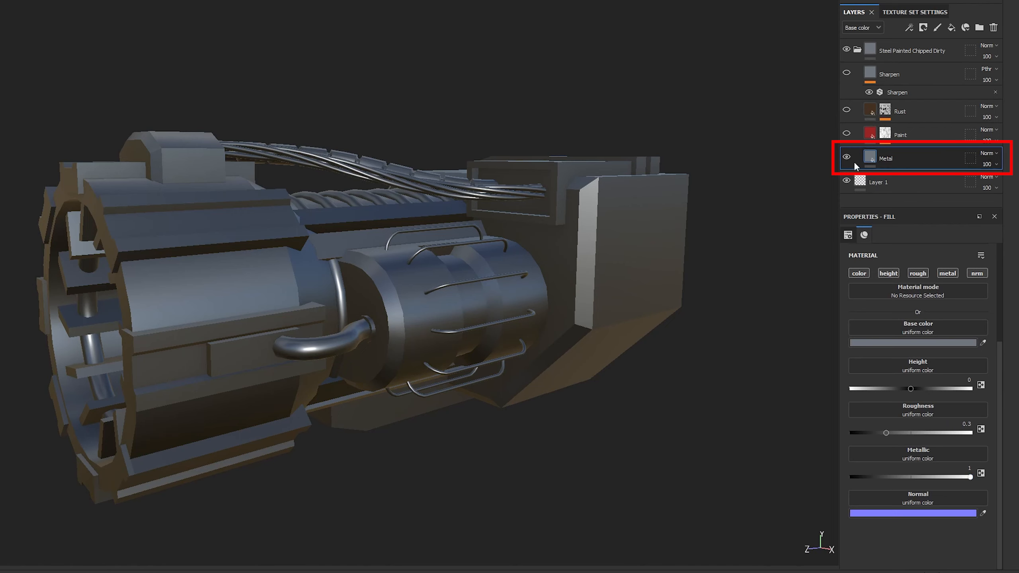
Show the Paint layer again and examine its fill settings and the effect in its mask.
{"action": "left_click", "coordinate": [846, 134]}
{"action": "scroll", "coordinate": [303, 244], "scroll_direction": "up", "scroll_amount": 10}
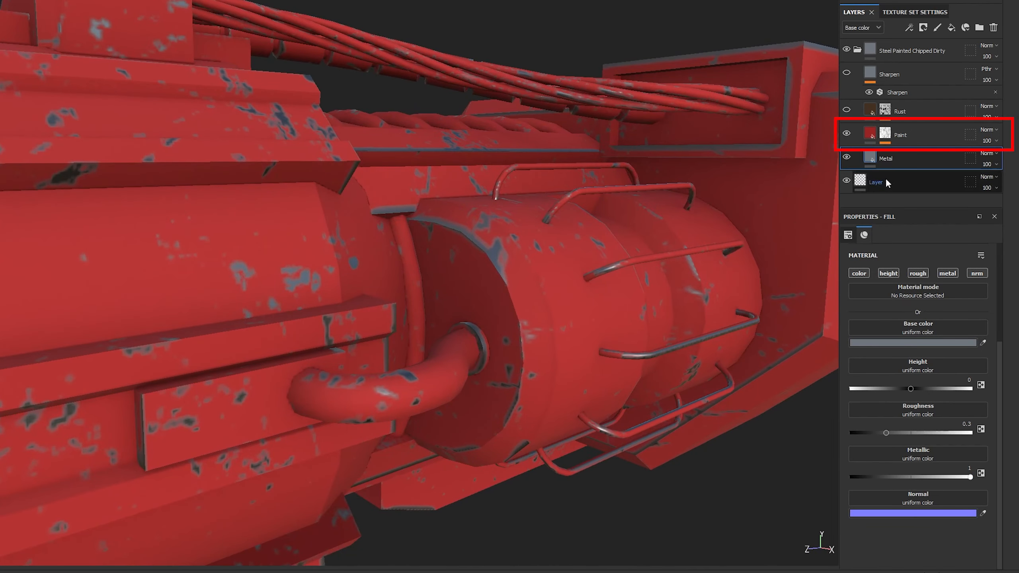
{"action": "left_click", "coordinate": [914, 134]}
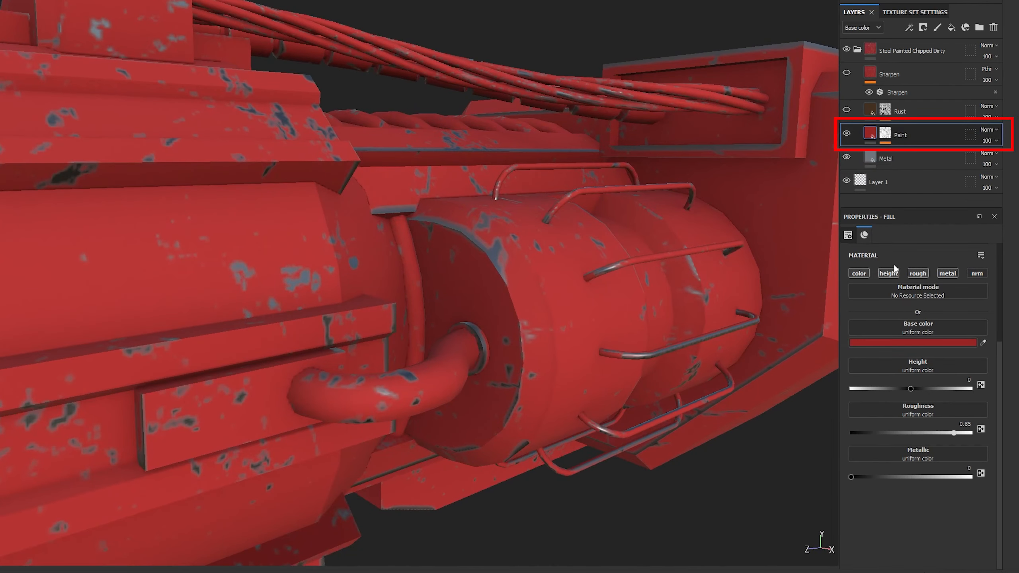
{"action": "scroll", "coordinate": [932, 437], "scroll_direction": "up", "scroll_amount": 7}
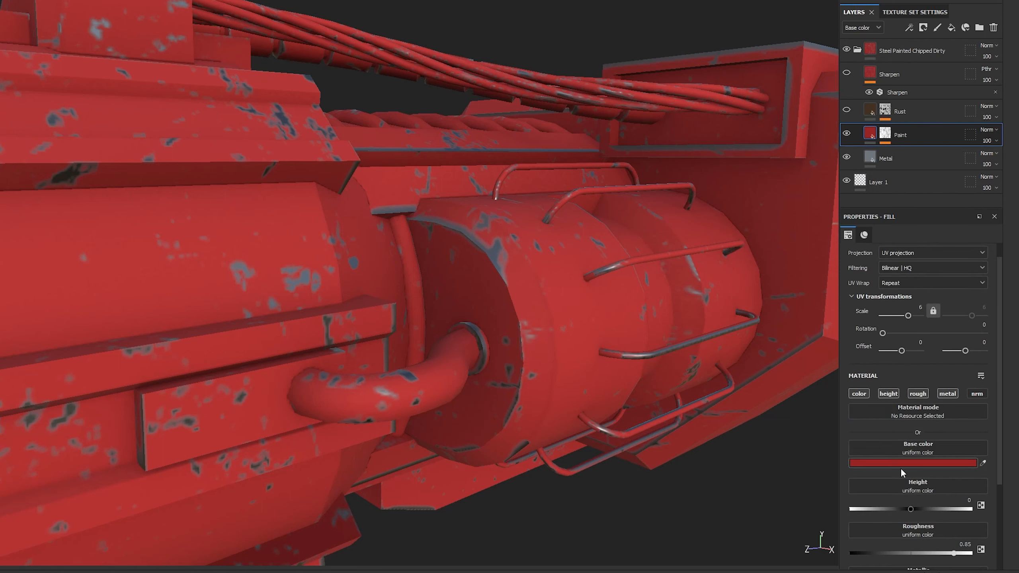
{"action": "scroll", "coordinate": [900, 468], "scroll_direction": "down", "scroll_amount": 5}
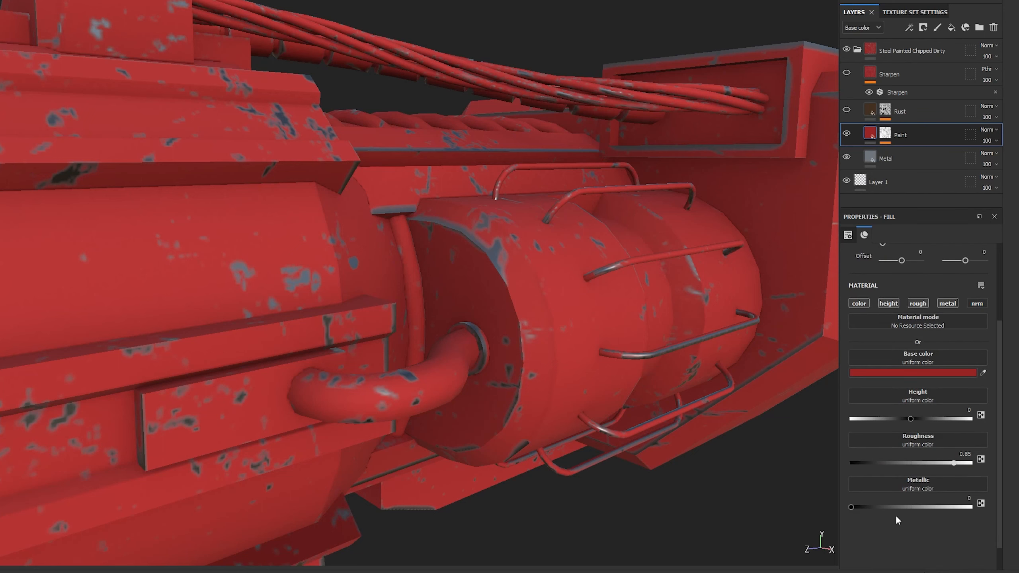
{"action": "left_click", "coordinate": [887, 140]}
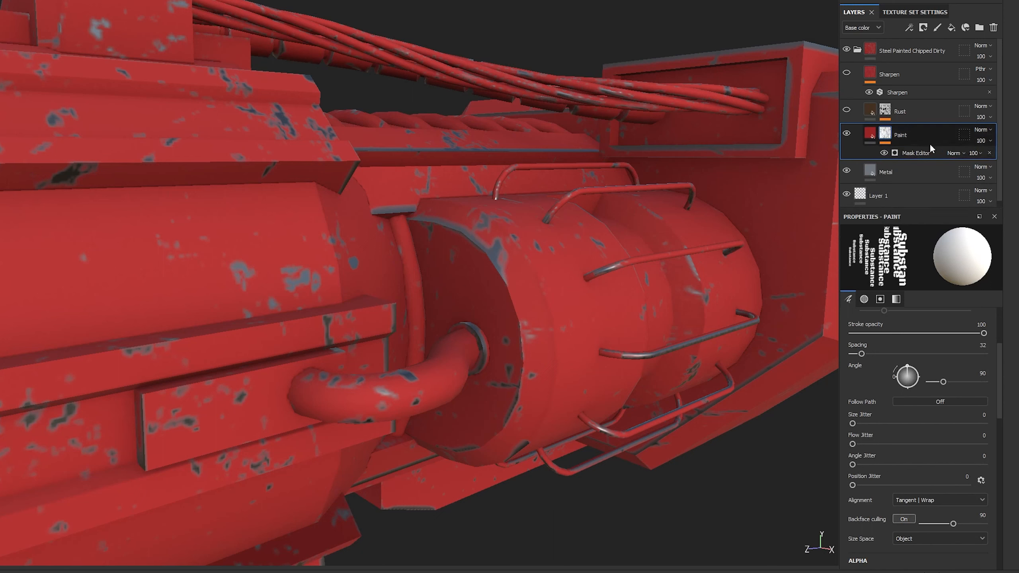
Show the Rust layer again and examine its fill settings and the Mask Editor effect in its mask.
{"action": "left_click", "coordinate": [846, 110]}
{"action": "left_click", "coordinate": [903, 112]}
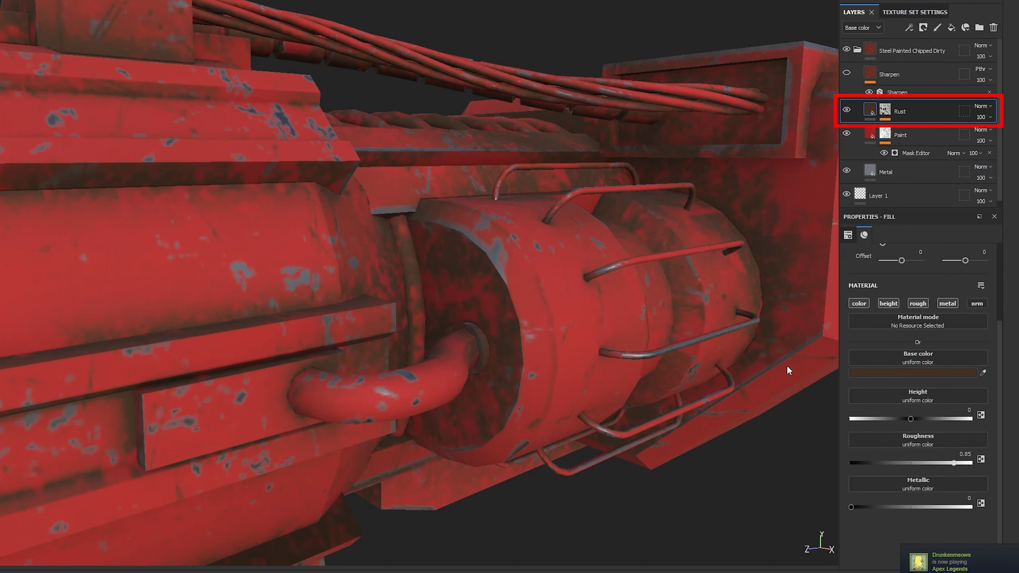
{"action": "scroll", "coordinate": [896, 414], "scroll_direction": "down", "scroll_amount": 3}
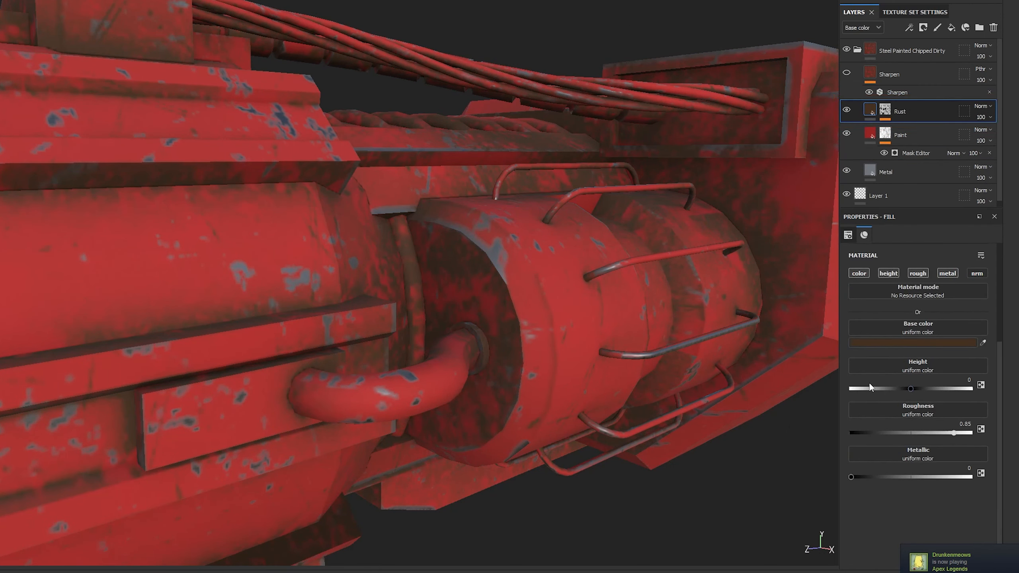
{"action": "scroll", "coordinate": [877, 387], "scroll_direction": "up", "scroll_amount": 1}
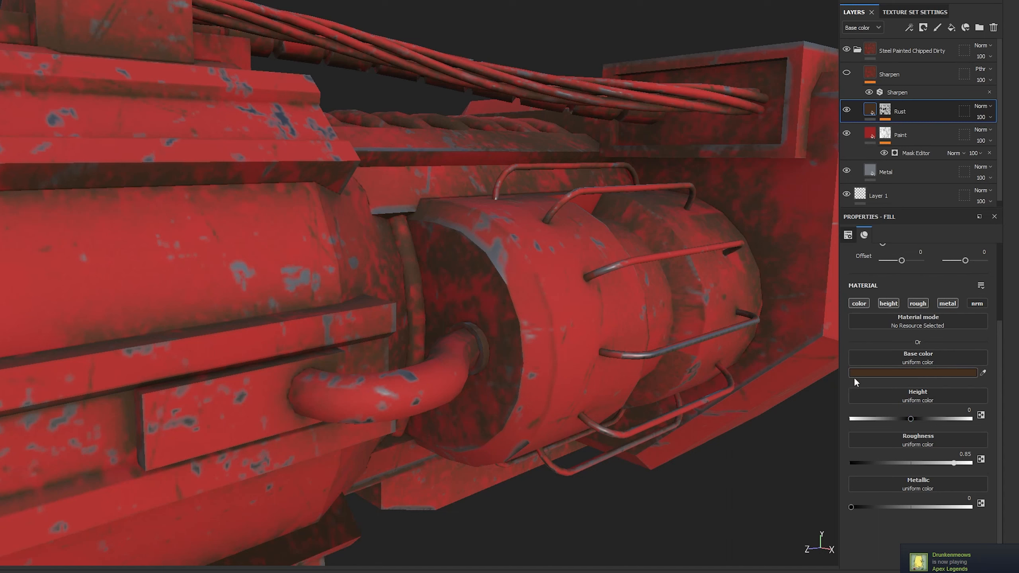
{"action": "left_click", "coordinate": [886, 110]}
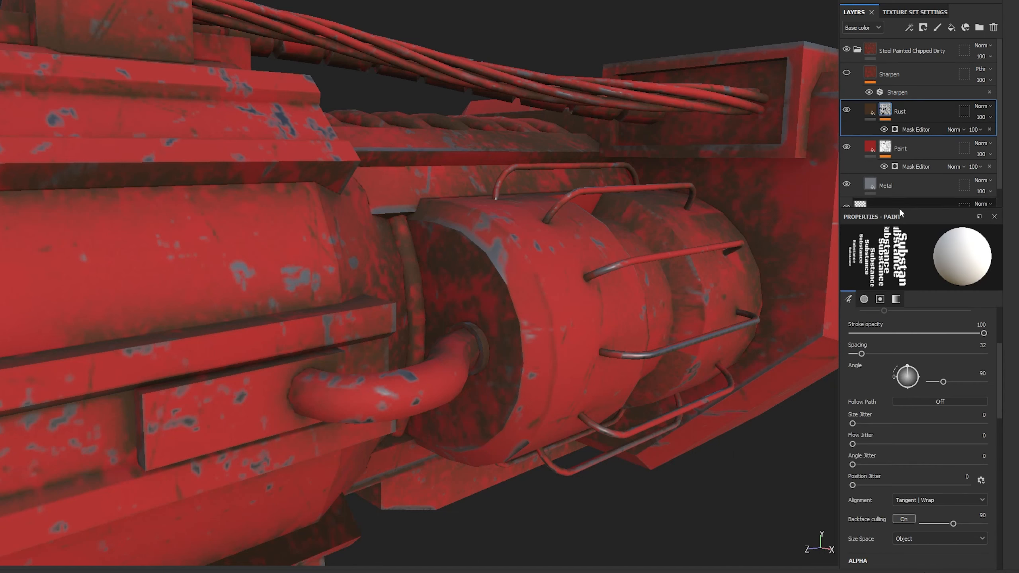
{"action": "scroll", "coordinate": [886, 431], "scroll_direction": "down", "scroll_amount": 5}
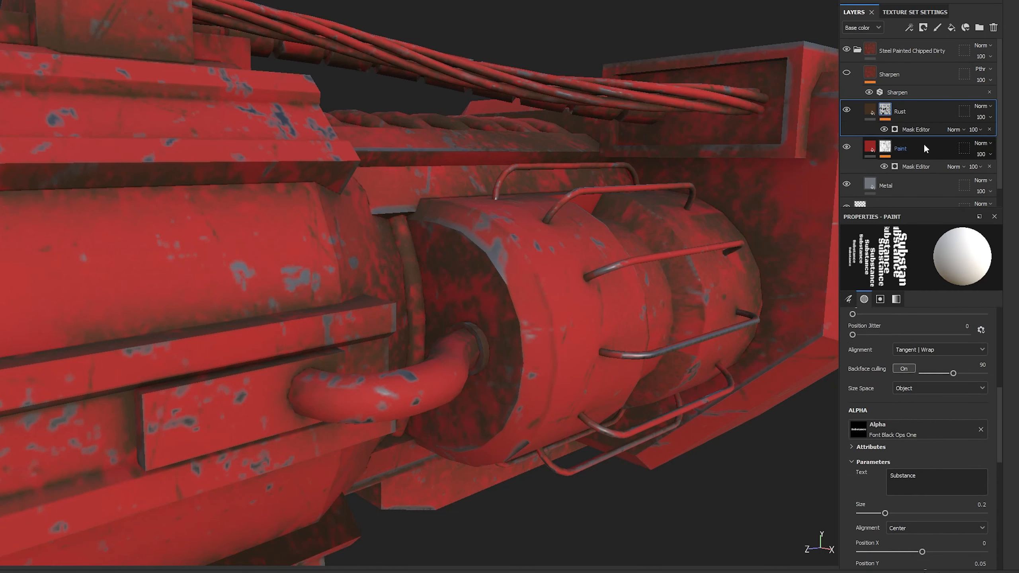
Turn the Sharpen layer back on and inspect its effect on the engine from another angle.
{"action": "left_click", "coordinate": [853, 77]}
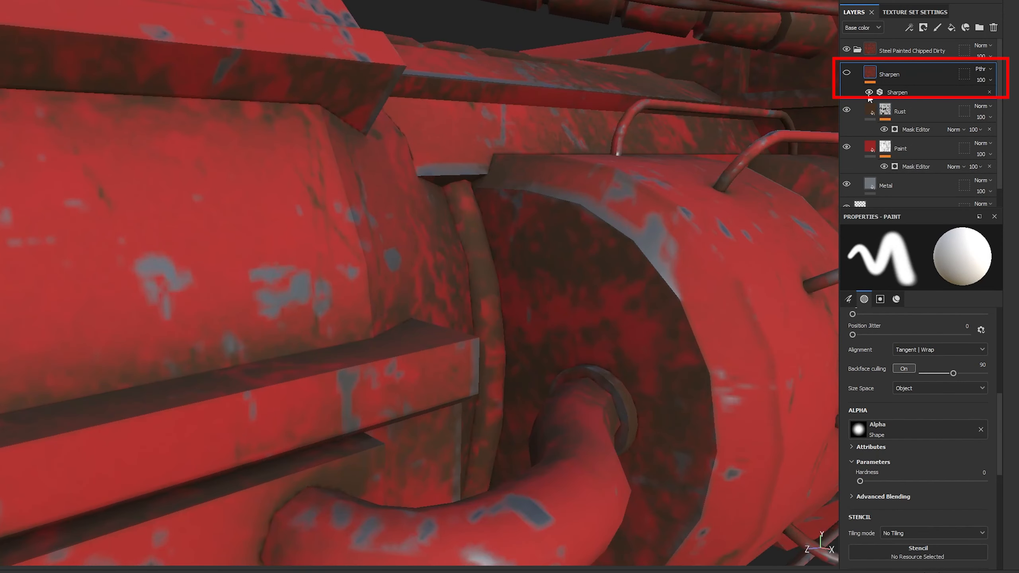
{"action": "scroll", "coordinate": [418, 287], "scroll_direction": "down", "scroll_amount": 5}
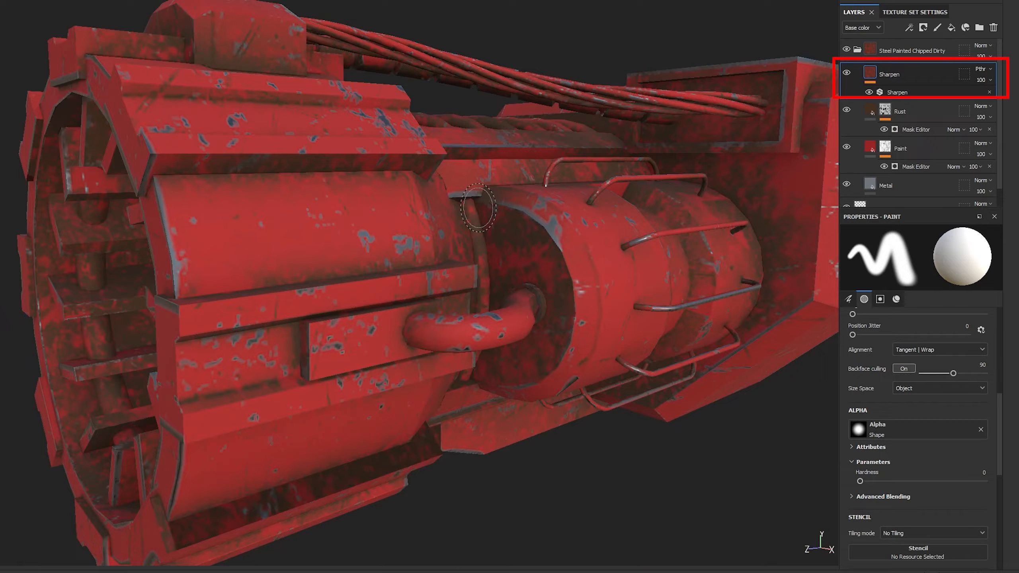
{"action": "mouse_move", "coordinate": [361, 281]}
{"action": "left_mouse_down", "text": "alt"}
{"action": "mouse_move", "coordinate": [521, 281]}
{"action": "mouse_move", "coordinate": [442, 353]}
{"action": "mouse_move", "coordinate": [425, 246]}
{"action": "mouse_move", "coordinate": [689, 220]}
{"action": "mouse_move", "coordinate": [610, 244]}
{"action": "mouse_move", "coordinate": [620, 233]}
{"action": "left_mouse_up", "text": "alt"}
{"action": "scroll", "coordinate": [425, 245], "scroll_direction": "up", "scroll_amount": 3}
Change the Paint layer's base color to yellow.
{"action": "left_click", "coordinate": [866, 147]}
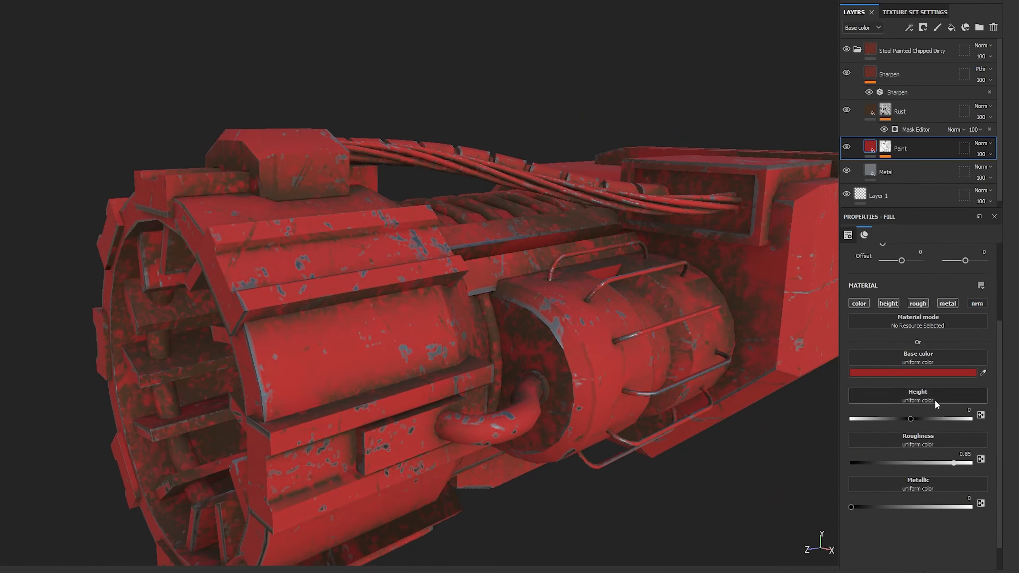
{"action": "left_click", "coordinate": [939, 373]}
{"action": "mouse_move", "coordinate": [929, 421]}
{"action": "left_mouse_down"}
{"action": "mouse_move", "coordinate": [930, 327]}
{"action": "mouse_move", "coordinate": [926, 413]}
{"action": "left_mouse_up"}
{"action": "left_click_drag", "start_coordinate": [793, 225], "coordinate": [501, 225], "text": "alt"}
Change the Metal layer's base color to a dusty pinkish purple.
{"action": "left_click", "coordinate": [869, 172]}
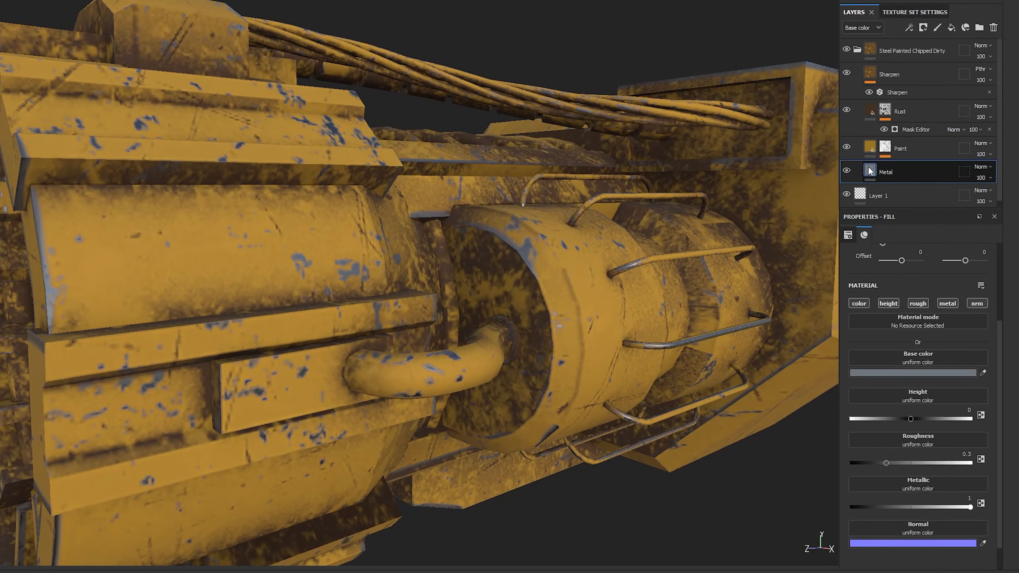
{"action": "left_click", "coordinate": [902, 373]}
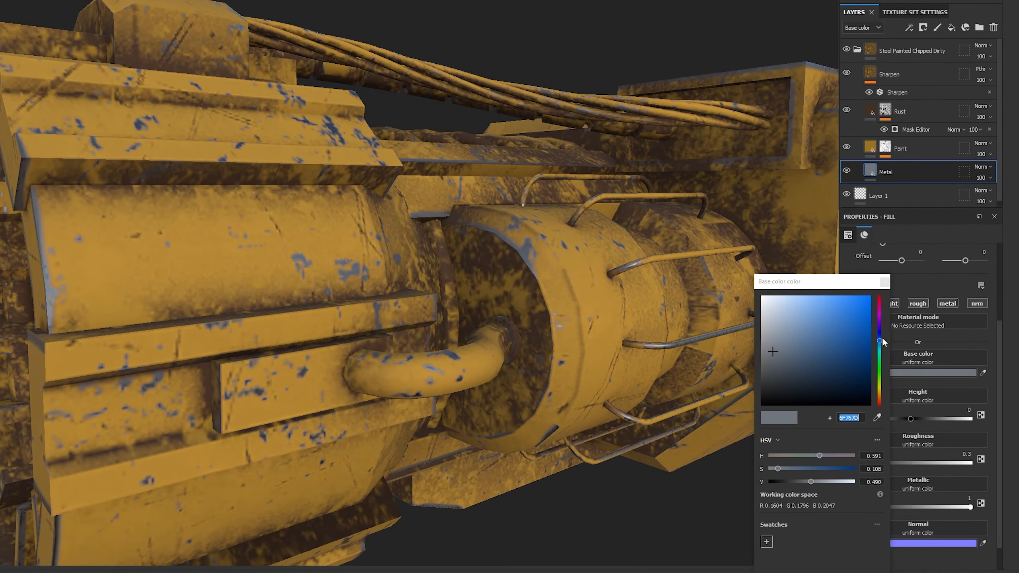
{"action": "left_click_drag", "start_coordinate": [882, 340], "coordinate": [880, 296]}
{"action": "left_click_drag", "start_coordinate": [776, 363], "coordinate": [796, 339]}
{"action": "left_click_drag", "start_coordinate": [401, 281], "coordinate": [780, 249], "text": "alt"}
Add a paint effect to the Rust layer's mask.
{"action": "left_click", "coordinate": [914, 129]}
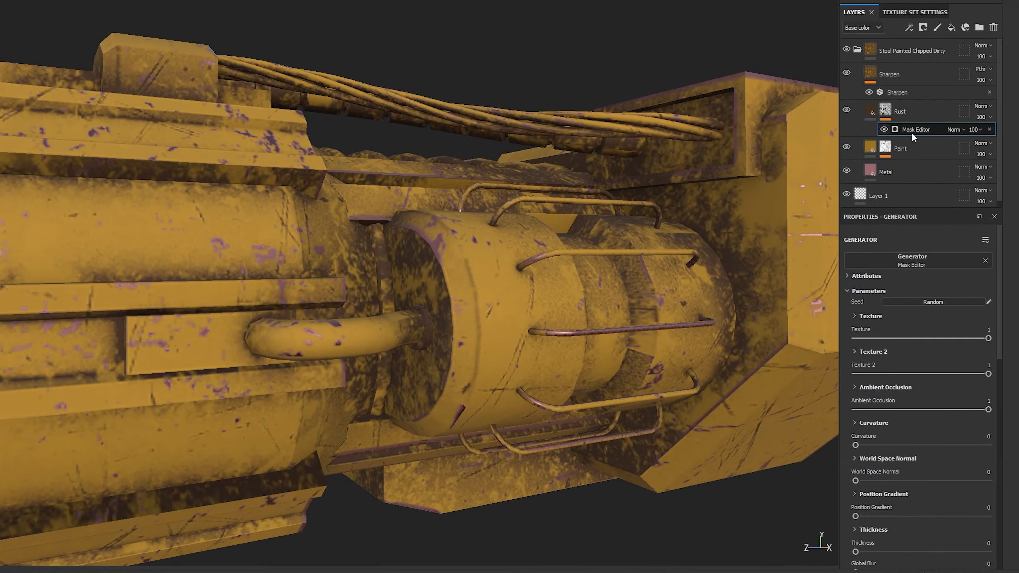
{"action": "right_click", "coordinate": [911, 130]}
{"action": "right_click", "coordinate": [881, 107]}
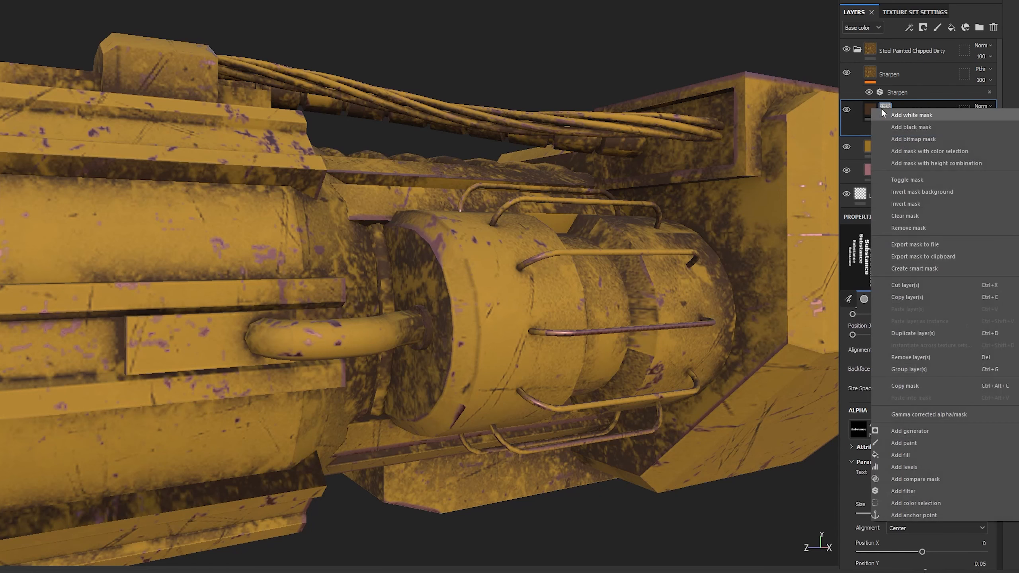
{"action": "left_click", "coordinate": [883, 106]}
{"action": "right_click", "coordinate": [887, 111]}
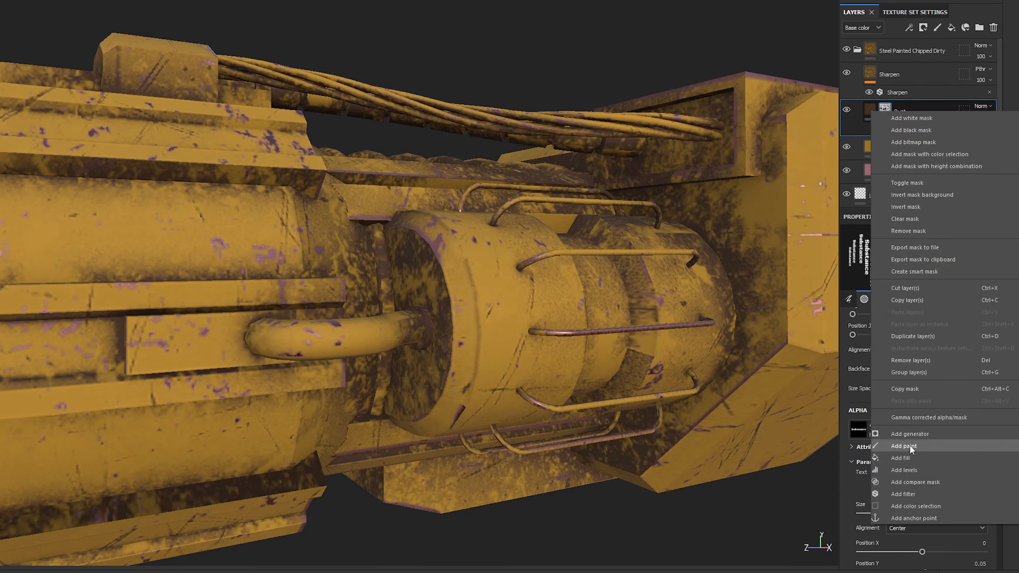
{"action": "left_click", "coordinate": [909, 444]}
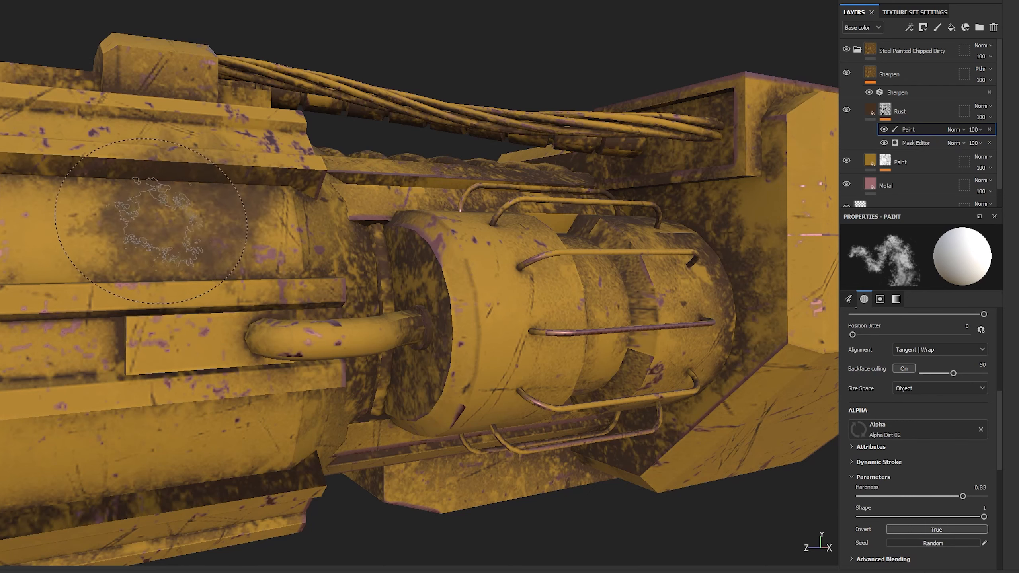
Rename the paint effect in the Rust layer's mask as CustomRust.
{"action": "left_click_drag", "start_coordinate": [151, 221], "coordinate": [257, 201], "text": "alt"}
{"action": "double_click", "coordinate": [908, 130]}
{"action": "type", "text": "C"}
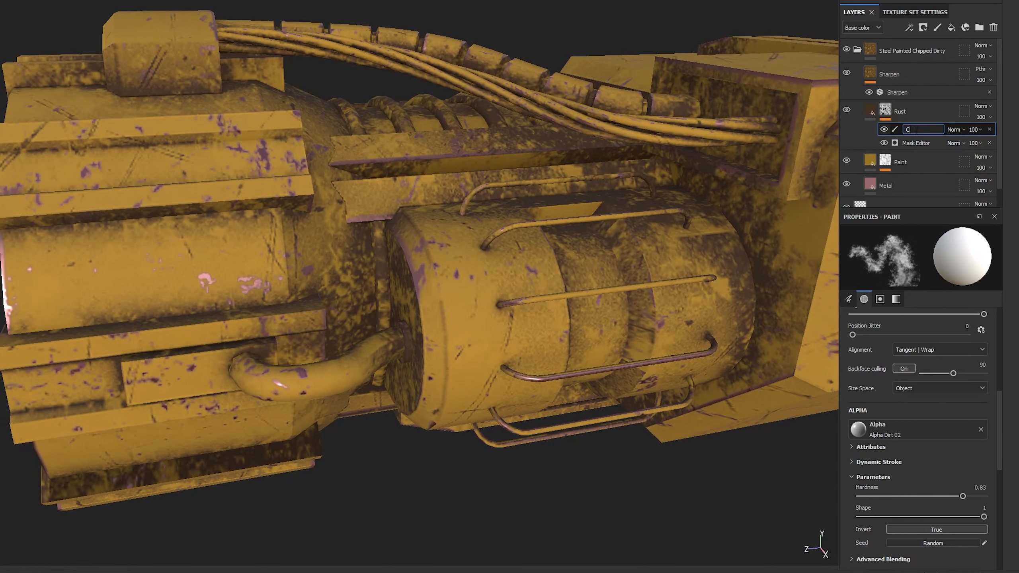
{"action": "type", "text": "ustomRust"}
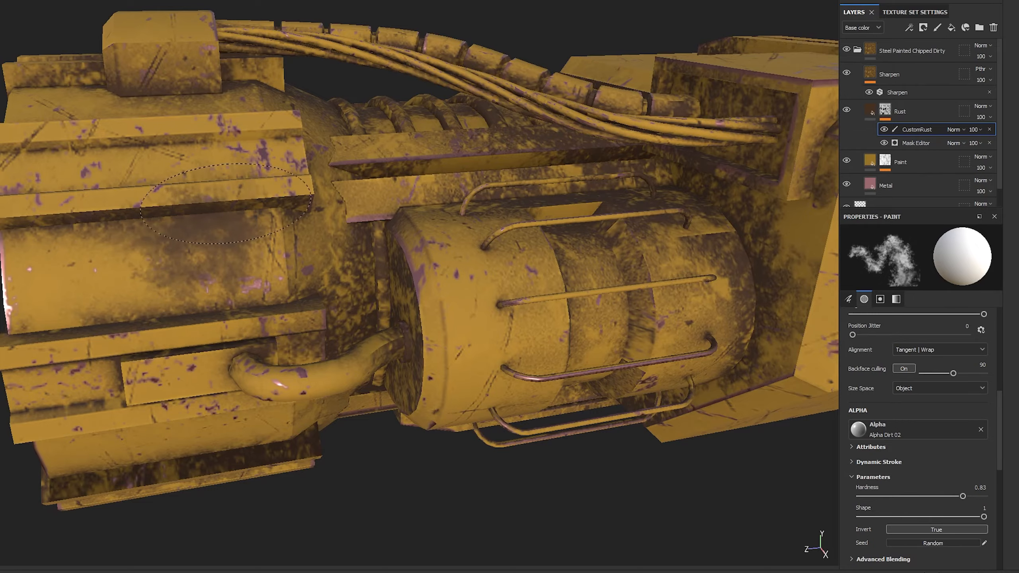
Switch the CustomRust brush to black and erase rust from the caged cylinder and the recess beside the rear block.
{"action": "mouse_move", "coordinate": [225, 203]}
{"action": "left_mouse_down", "text": "alt"}
{"action": "mouse_move", "coordinate": [361, 208]}
{"action": "mouse_move", "coordinate": [225, 203]}
{"action": "left_mouse_up", "text": "alt"}
{"action": "key", "text": "x"}
{"action": "scroll", "coordinate": [321, 281], "scroll_direction": "up", "scroll_amount": 3}
{"action": "scroll", "coordinate": [437, 256], "scroll_direction": "down", "scroll_amount": 3}
{"action": "middle_click_drag", "start_coordinate": [437, 257], "coordinate": [373, 261], "text": "alt"}
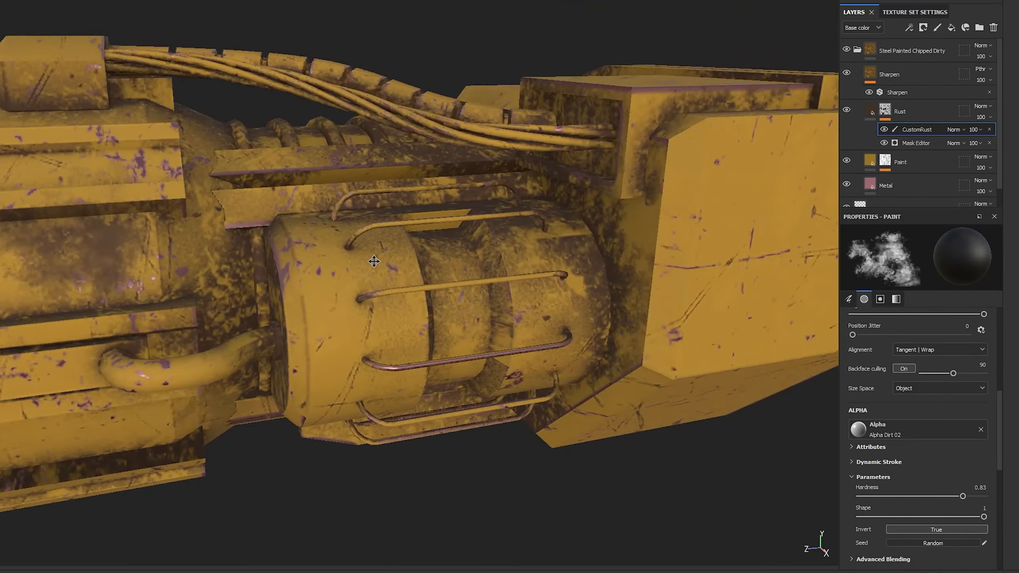
{"action": "left_click_drag", "start_coordinate": [373, 261], "coordinate": [405, 289], "text": "alt"}
{"action": "mouse_move", "coordinate": [525, 245]}
{"action": "left_mouse_down"}
{"action": "mouse_move", "coordinate": [498, 271]}
{"action": "mouse_move", "coordinate": [359, 165]}
{"action": "mouse_move", "coordinate": [518, 217]}
{"action": "mouse_move", "coordinate": [533, 137]}
{"action": "mouse_move", "coordinate": [495, 224]}
{"action": "left_mouse_up"}
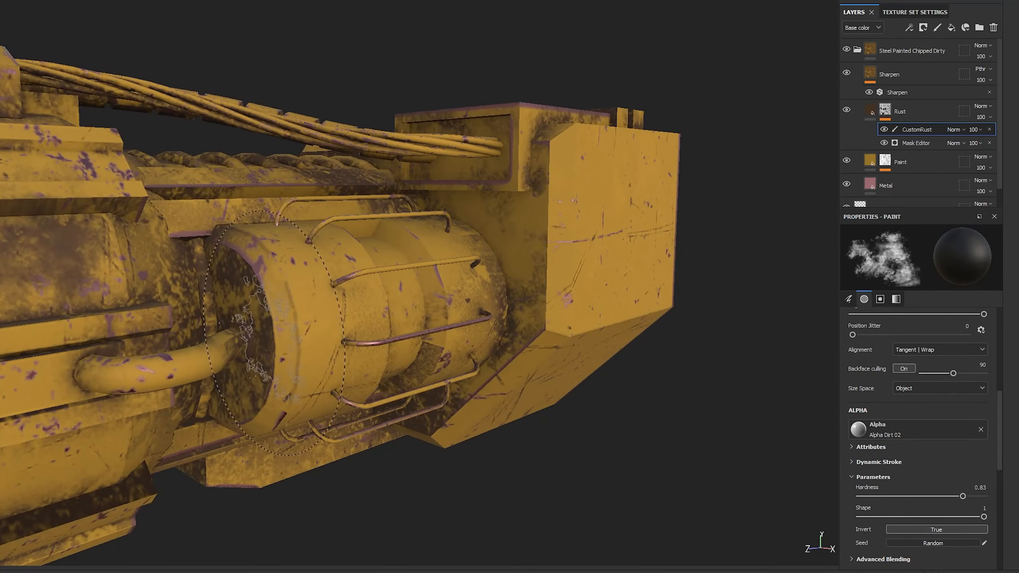
Switch the brush back to white and paint extra rust onto the engine's lower front panels.
{"action": "left_click_drag", "start_coordinate": [275, 333], "coordinate": [462, 274], "text": "alt"}
{"action": "left_click_drag", "start_coordinate": [247, 302], "coordinate": [161, 229], "text": "alt"}
{"action": "mouse_move", "coordinate": [160, 341]}
{"action": "middle_mouse_down", "text": "alt"}
{"action": "mouse_move", "coordinate": [358, 268]}
{"action": "mouse_move", "coordinate": [485, 247]}
{"action": "middle_mouse_up", "text": "alt"}
{"action": "key", "text": "x"}
{"action": "left_click_drag", "start_coordinate": [651, 287], "coordinate": [380, 285]}
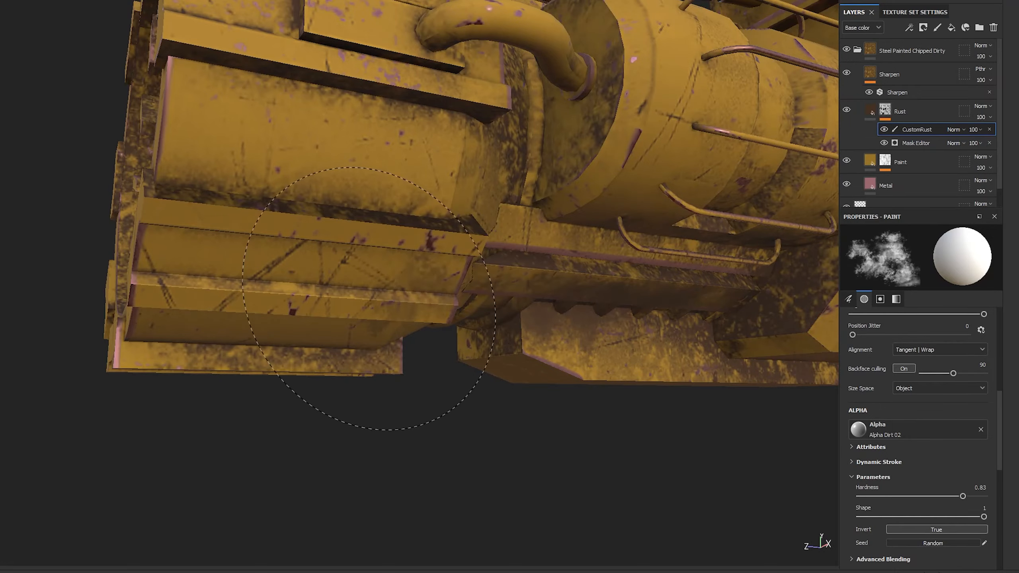
Enlarge the dirt brush and paint heavy rust across the rear block and the engine's underside.
{"action": "right_click_drag", "start_coordinate": [285, 266], "coordinate": [309, 265], "text": "ctrl"}
{"action": "scroll", "coordinate": [240, 242], "scroll_direction": "down", "scroll_amount": 3}
{"action": "mouse_move", "coordinate": [284, 266]}
{"action": "left_mouse_down", "text": "alt"}
{"action": "mouse_move", "coordinate": [240, 242]}
{"action": "mouse_move", "coordinate": [522, 307]}
{"action": "mouse_move", "coordinate": [489, 160]}
{"action": "left_mouse_up", "text": "alt"}
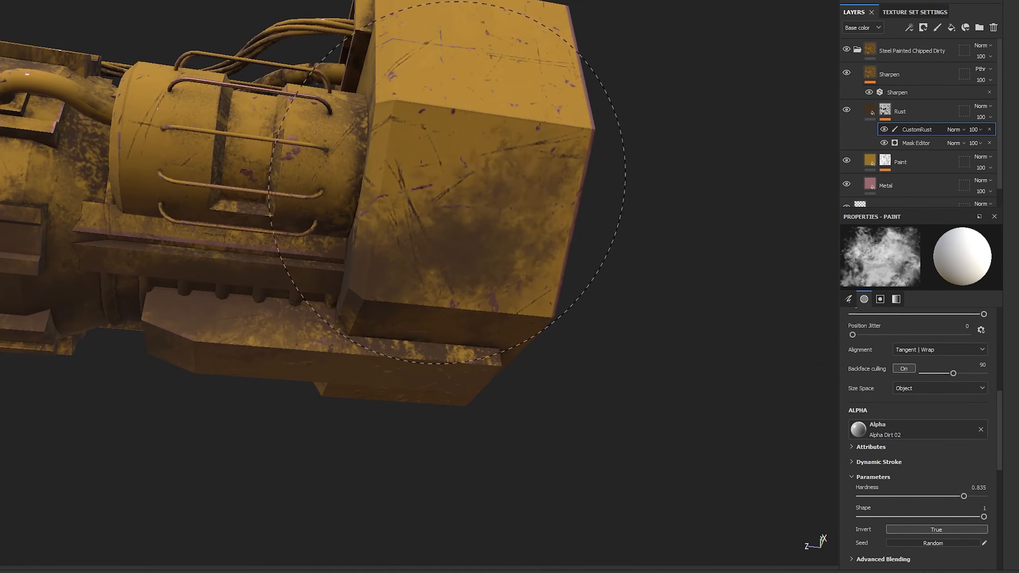
{"action": "mouse_move", "coordinate": [466, 291]}
{"action": "left_mouse_down", "text": "alt"}
{"action": "mouse_move", "coordinate": [280, 220]}
{"action": "mouse_move", "coordinate": [130, 239]}
{"action": "left_mouse_up", "text": "alt"}
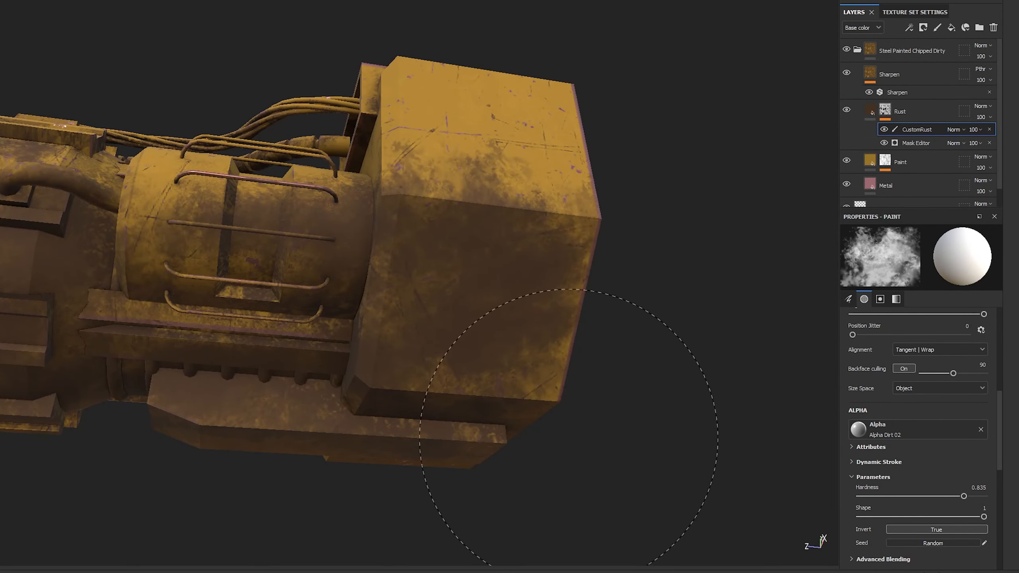
{"action": "mouse_move", "coordinate": [512, 387]}
{"action": "left_mouse_down", "text": "alt"}
{"action": "mouse_move", "coordinate": [102, 194]}
{"action": "mouse_move", "coordinate": [341, 467]}
{"action": "left_mouse_up", "text": "alt"}
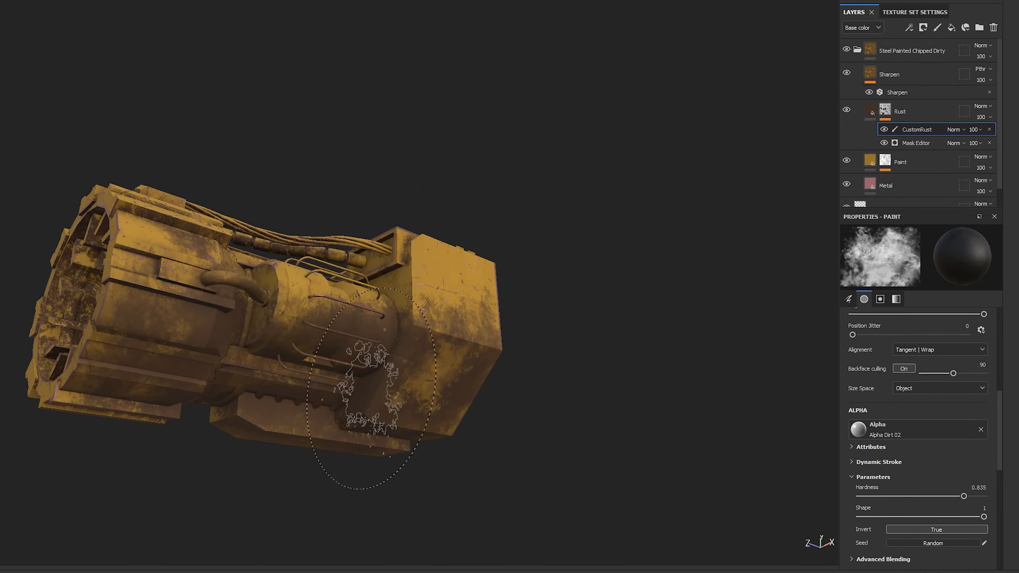
{"action": "key", "text": "x"}
{"action": "mouse_move", "coordinate": [306, 339]}
{"action": "left_mouse_down", "text": "alt"}
{"action": "mouse_move", "coordinate": [414, 291]}
{"action": "mouse_move", "coordinate": [278, 375]}
{"action": "mouse_move", "coordinate": [296, 260]}
{"action": "mouse_move", "coordinate": [454, 341]}
{"action": "mouse_move", "coordinate": [677, 205]}
{"action": "mouse_move", "coordinate": [312, 91]}
{"action": "left_mouse_up", "text": "alt"}
{"action": "scroll", "coordinate": [277, 375], "scroll_direction": "down", "scroll_amount": 3}
{"action": "scroll", "coordinate": [278, 375], "scroll_direction": "up", "scroll_amount": 5}
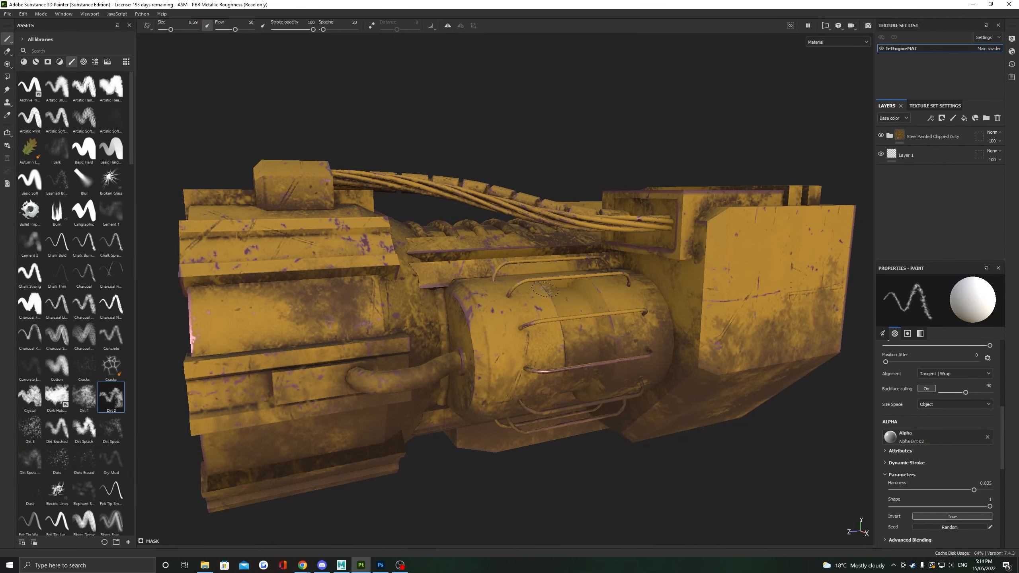
Apply the Steel Scratched smart material to the engine model.
{"action": "left_click_drag", "start_coordinate": [544, 289], "coordinate": [541, 230], "text": "alt"}
{"action": "middle_click_drag", "start_coordinate": [538, 238], "coordinate": [688, 258], "text": "alt"}
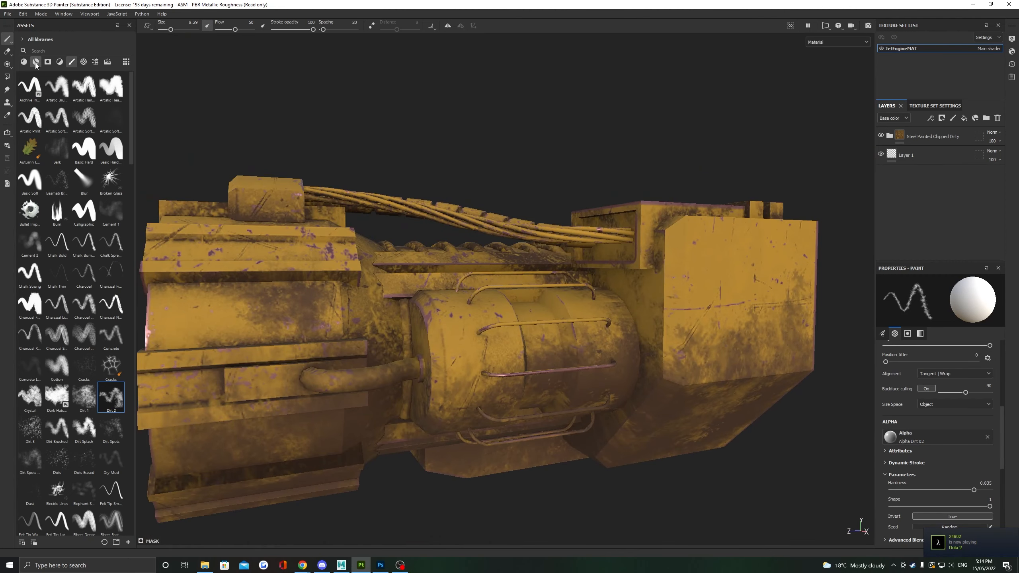
{"action": "left_click", "coordinate": [36, 63]}
{"action": "scroll", "coordinate": [32, 312], "scroll_direction": "down", "scroll_amount": 10}
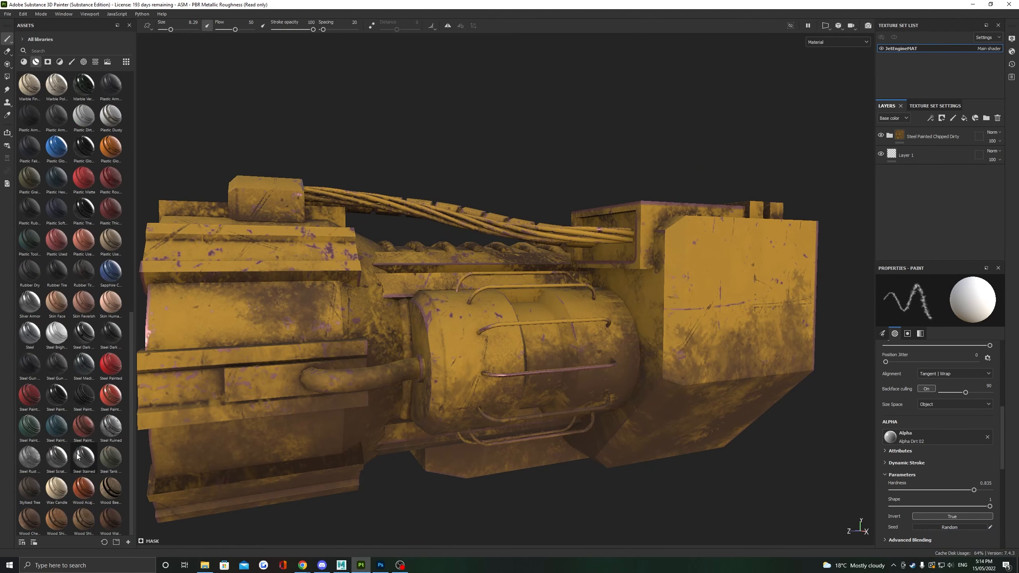
{"action": "left_click_drag", "start_coordinate": [49, 466], "coordinate": [452, 377]}
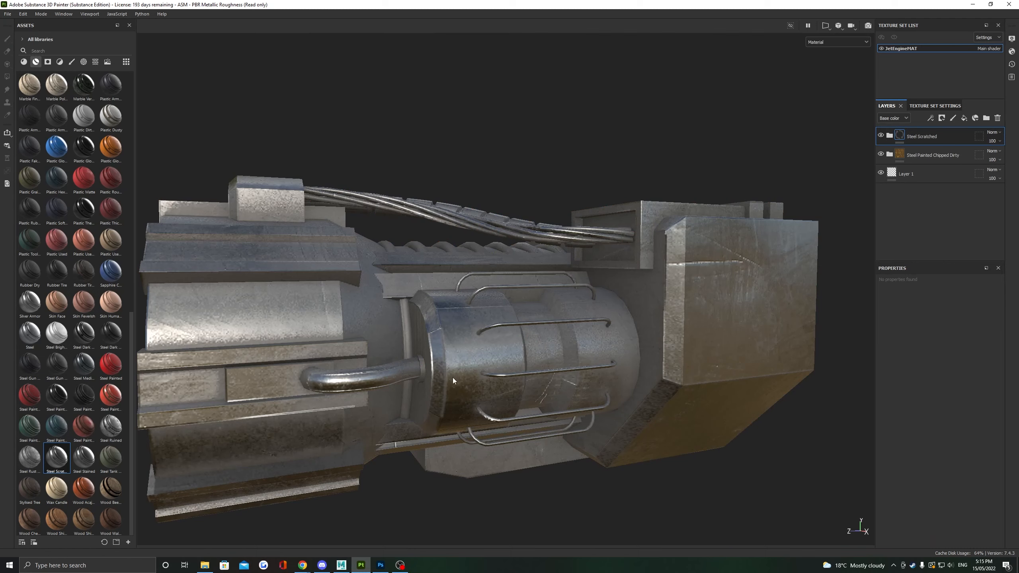
{"action": "left_click", "coordinate": [726, 152]}
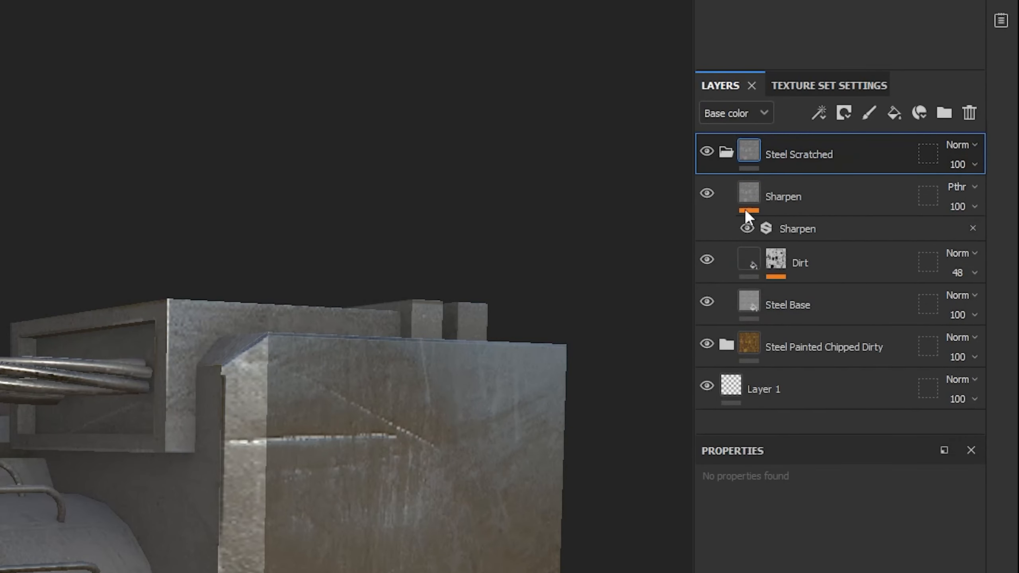
{"action": "left_click", "coordinate": [726, 151]}
Add a black mask with a paint effect to the Steel Scratched folder.
{"action": "left_click", "coordinate": [843, 114]}
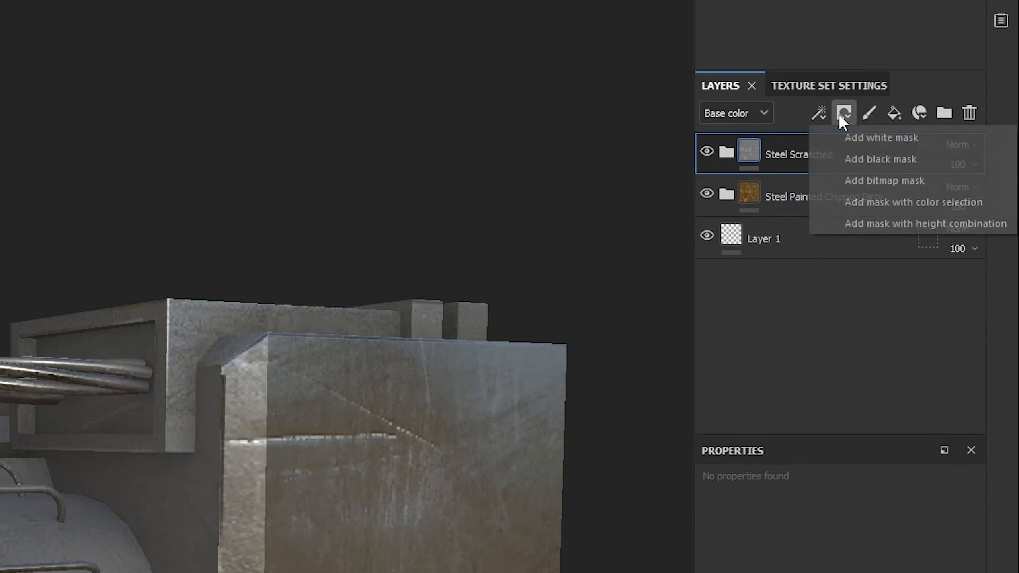
{"action": "left_click", "coordinate": [859, 158]}
{"action": "right_click", "coordinate": [780, 154]}
{"action": "left_click", "coordinate": [868, 112]}
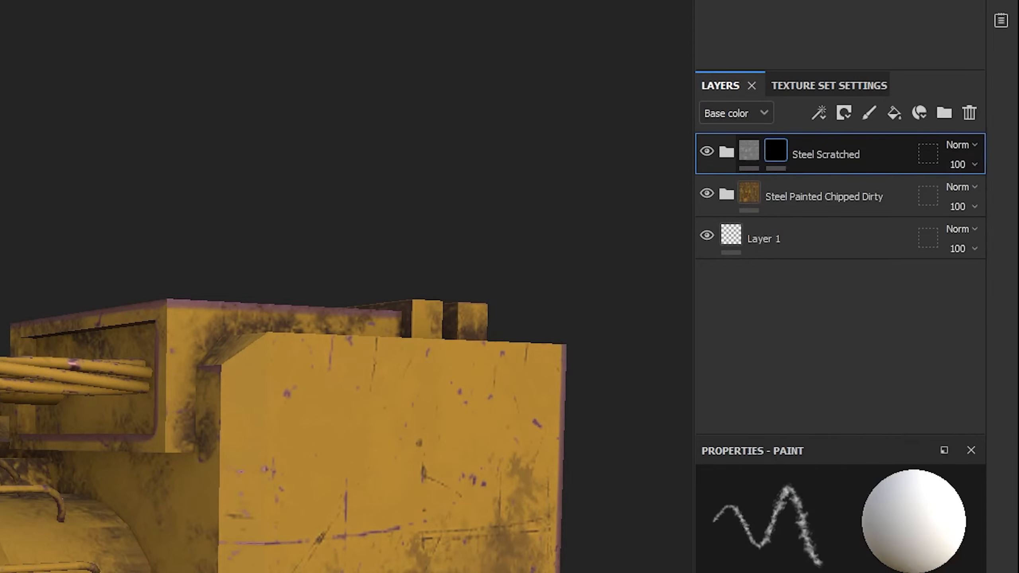
Use Polygon Fill in mesh mode to reveal scratched steel on the cables, the front cylinder body and the cable housing on the rear block.
{"action": "key", "text": "4"}
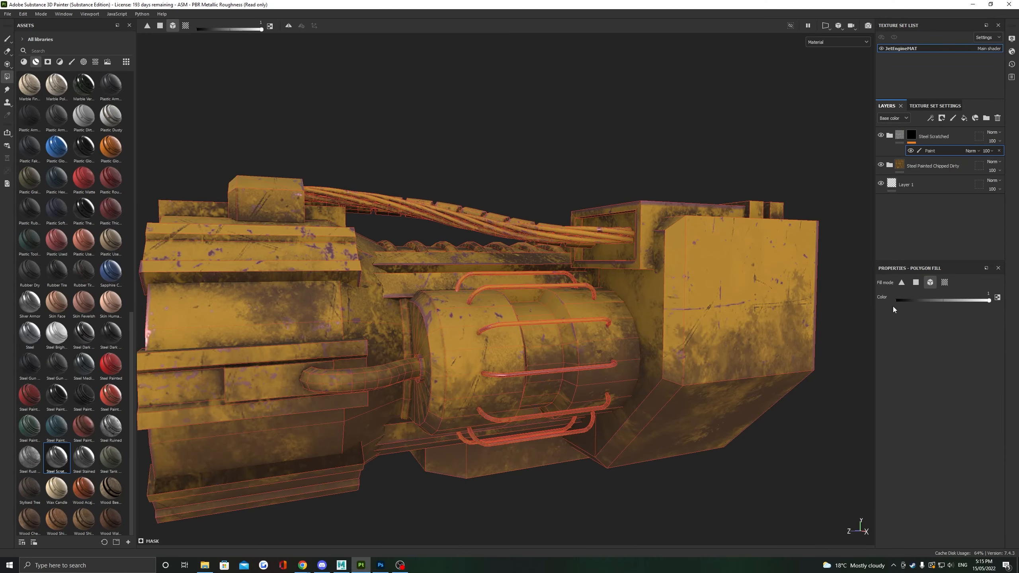
{"action": "left_click", "coordinate": [316, 305]}
{"action": "left_click_drag", "start_coordinate": [316, 283], "coordinate": [281, 321], "text": "alt"}
{"action": "left_click", "coordinate": [566, 233]}
{"action": "mouse_move", "coordinate": [566, 232]}
{"action": "left_mouse_down", "text": "alt"}
{"action": "mouse_move", "coordinate": [613, 244]}
{"action": "mouse_move", "coordinate": [699, 200]}
{"action": "mouse_move", "coordinate": [358, 320]}
{"action": "mouse_move", "coordinate": [521, 313]}
{"action": "mouse_move", "coordinate": [380, 317]}
{"action": "left_mouse_up", "text": "alt"}
{"action": "left_click", "coordinate": [613, 243]}
{"action": "scroll", "coordinate": [669, 240], "scroll_direction": "up", "scroll_amount": 2}
{"action": "scroll", "coordinate": [596, 212], "scroll_direction": "down", "scroll_amount": 5}
{"action": "left_click", "coordinate": [899, 135]}
{"action": "mouse_move", "coordinate": [442, 240]}
{"action": "left_mouse_down", "text": "alt"}
{"action": "mouse_move", "coordinate": [321, 381]}
{"action": "mouse_move", "coordinate": [301, 281]}
{"action": "left_mouse_up", "text": "alt"}
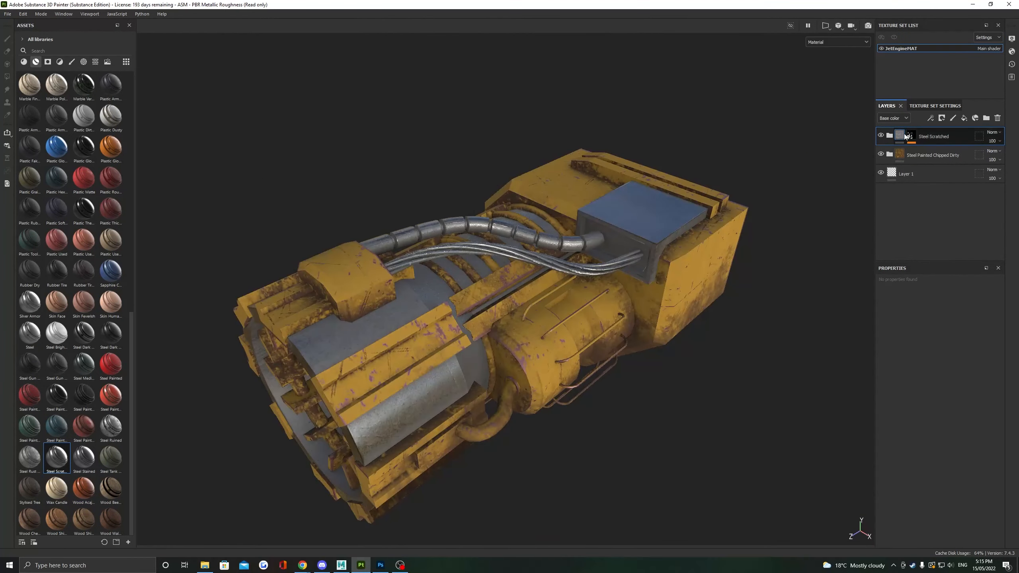
Add a second paint effect to the Steel Scratched mask and rename the polygon-filled one PolyFill.
{"action": "left_click", "coordinate": [907, 136]}
{"action": "right_click", "coordinate": [909, 148]}
{"action": "left_click", "coordinate": [923, 258]}
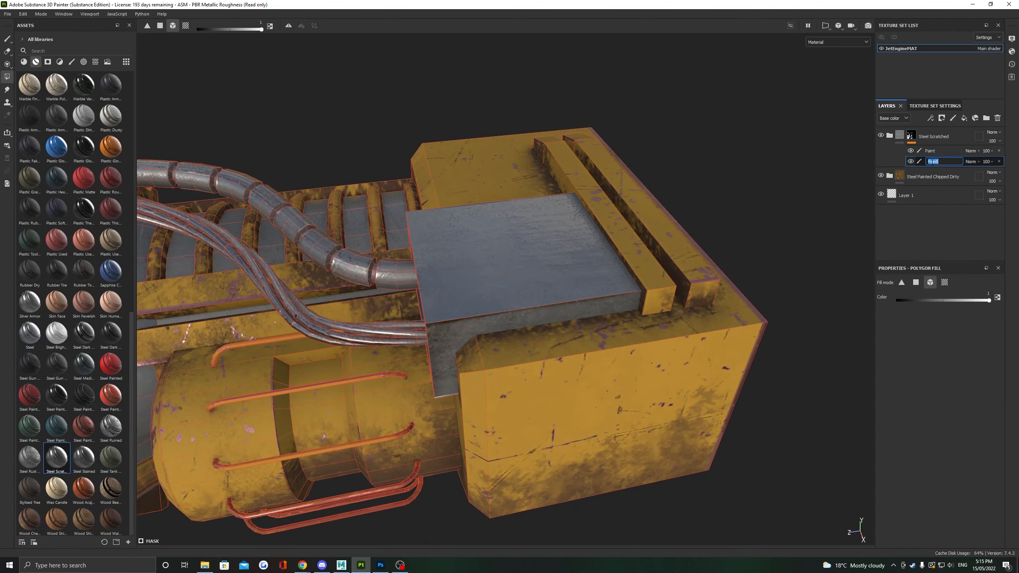
{"action": "type", "text": "PolyFill"}
In the new Paint effect, enlarge the Dirt 2 brush to size 36.72 and paint steel wear over the rear block's upper edge.
{"action": "left_click", "coordinate": [930, 151]}
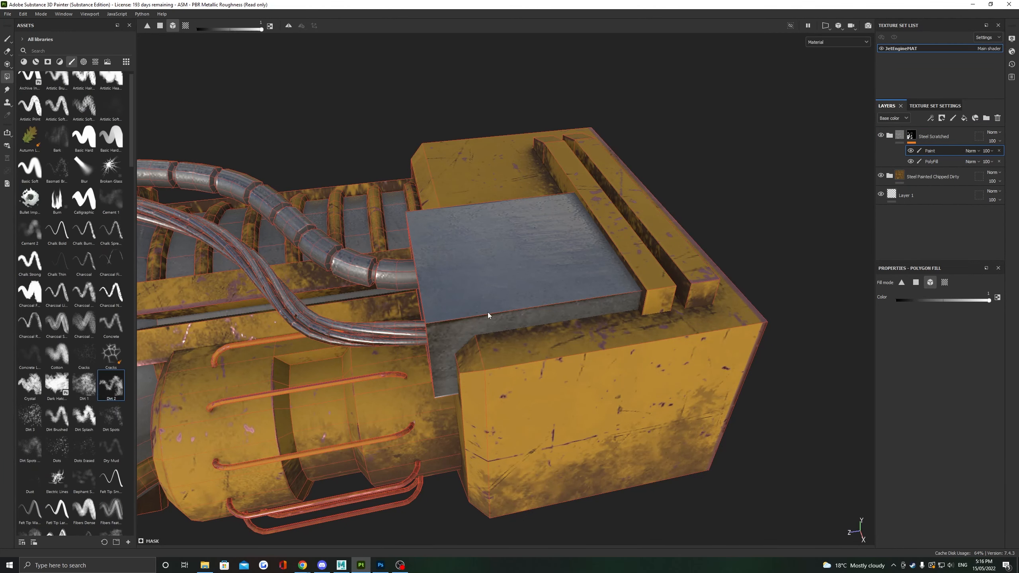
{"action": "left_click", "coordinate": [7, 39]}
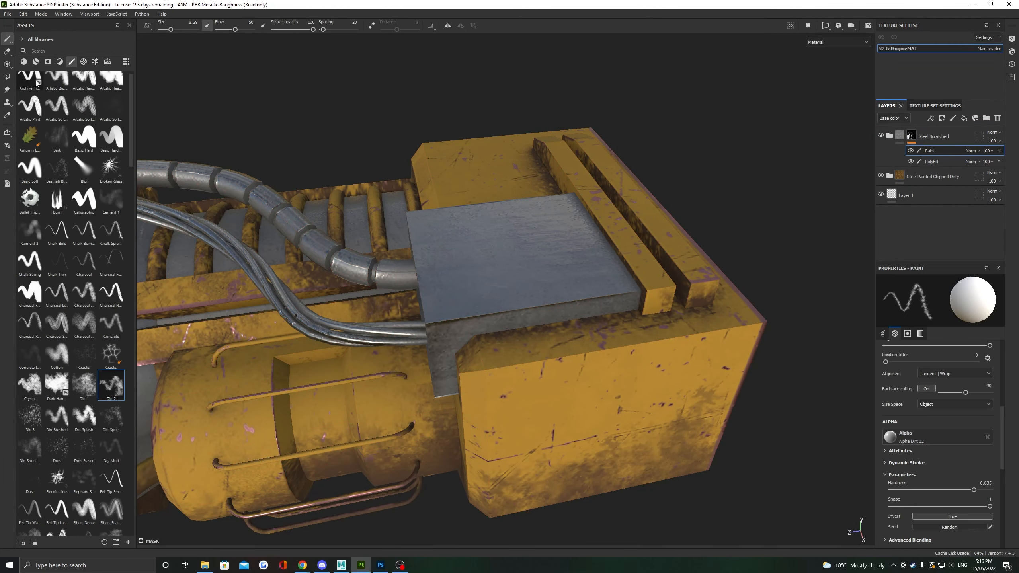
{"action": "scroll", "coordinate": [552, 326], "scroll_direction": "up", "scroll_amount": 3}
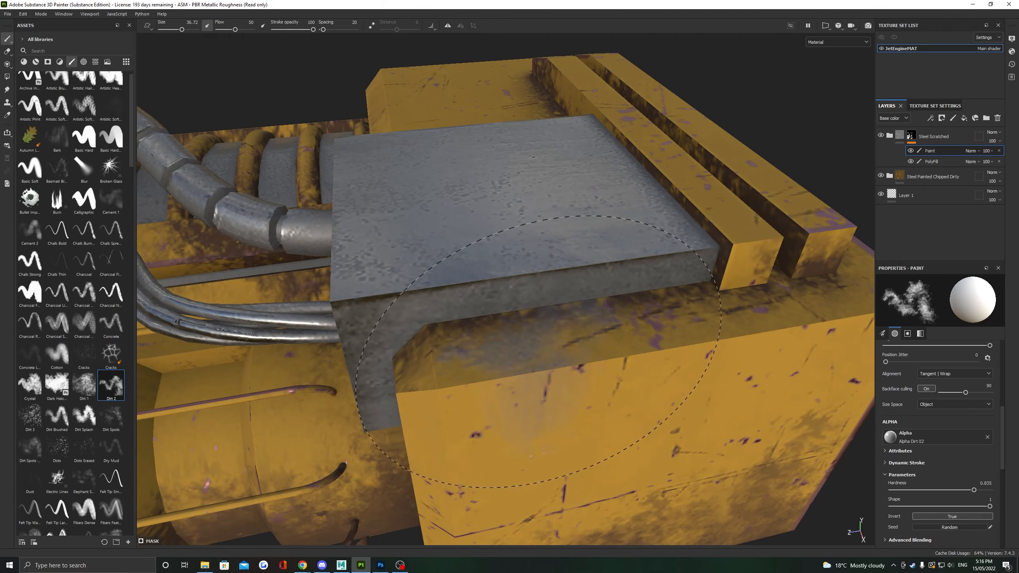
{"action": "right_click_drag", "start_coordinate": [548, 252], "coordinate": [594, 252], "text": "ctrl"}
{"action": "mouse_move", "coordinate": [548, 251]}
{"action": "left_mouse_down", "text": "alt"}
{"action": "mouse_move", "coordinate": [750, 205]}
{"action": "mouse_move", "coordinate": [541, 273]}
{"action": "mouse_move", "coordinate": [450, 294]}
{"action": "mouse_move", "coordinate": [428, 283]}
{"action": "mouse_move", "coordinate": [569, 256]}
{"action": "mouse_move", "coordinate": [417, 284]}
{"action": "mouse_move", "coordinate": [474, 317]}
{"action": "mouse_move", "coordinate": [417, 253]}
{"action": "mouse_move", "coordinate": [199, 290]}
{"action": "mouse_move", "coordinate": [409, 215]}
{"action": "mouse_move", "coordinate": [698, 285]}
{"action": "mouse_move", "coordinate": [481, 240]}
{"action": "mouse_move", "coordinate": [502, 225]}
{"action": "left_mouse_up", "text": "alt"}
Switch the brush to black and erase steel from parts of the front cylinder body.
{"action": "key", "text": "x"}
{"action": "left_click", "coordinate": [422, 313]}
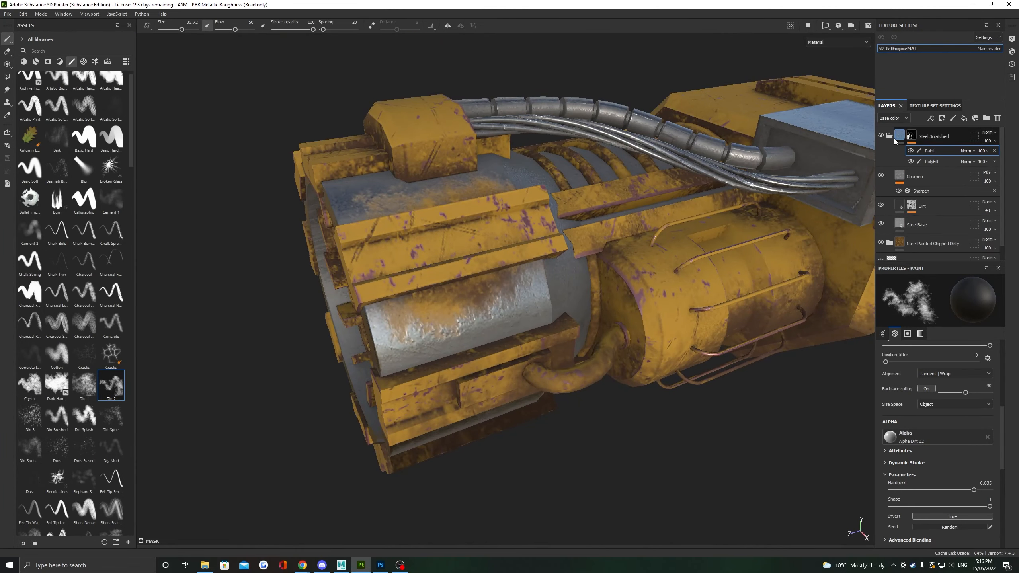
{"action": "left_click", "coordinate": [929, 136]}
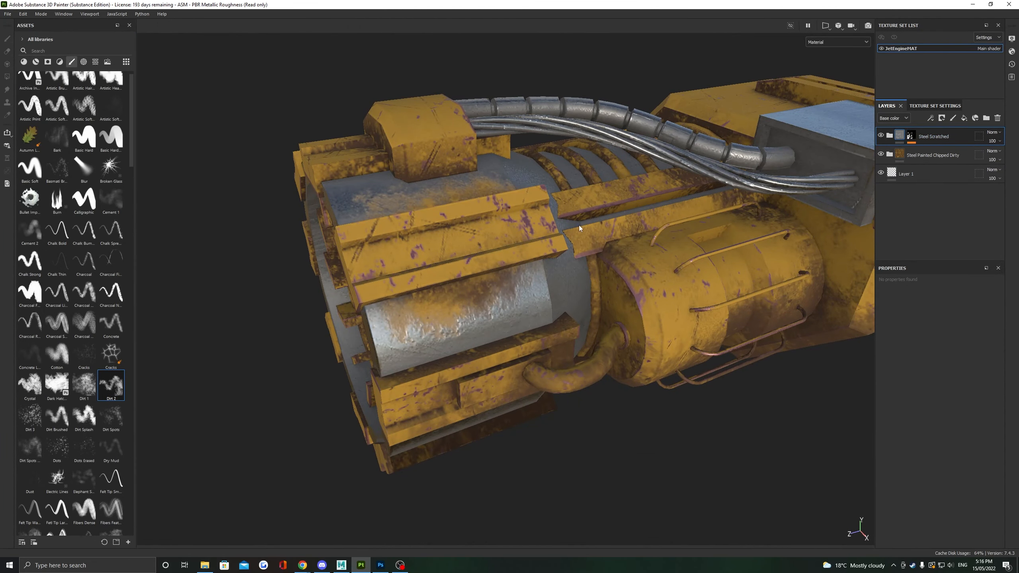
{"action": "left_click_drag", "start_coordinate": [579, 224], "coordinate": [681, 233], "text": "alt"}
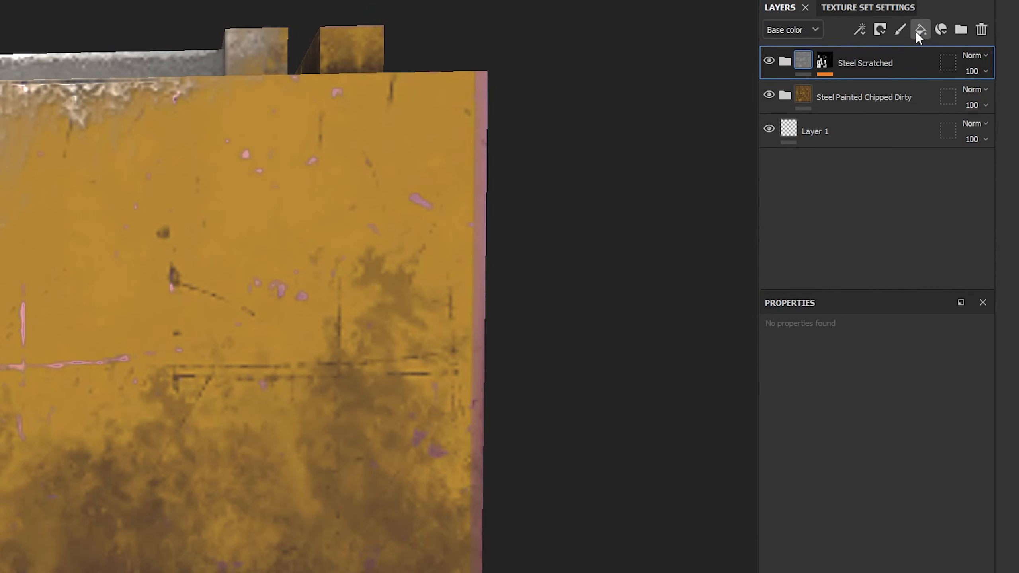
Add a fill layer with only the height channel active, set its height to -0.4286 and name it Height.
{"action": "left_click", "coordinate": [918, 30]}
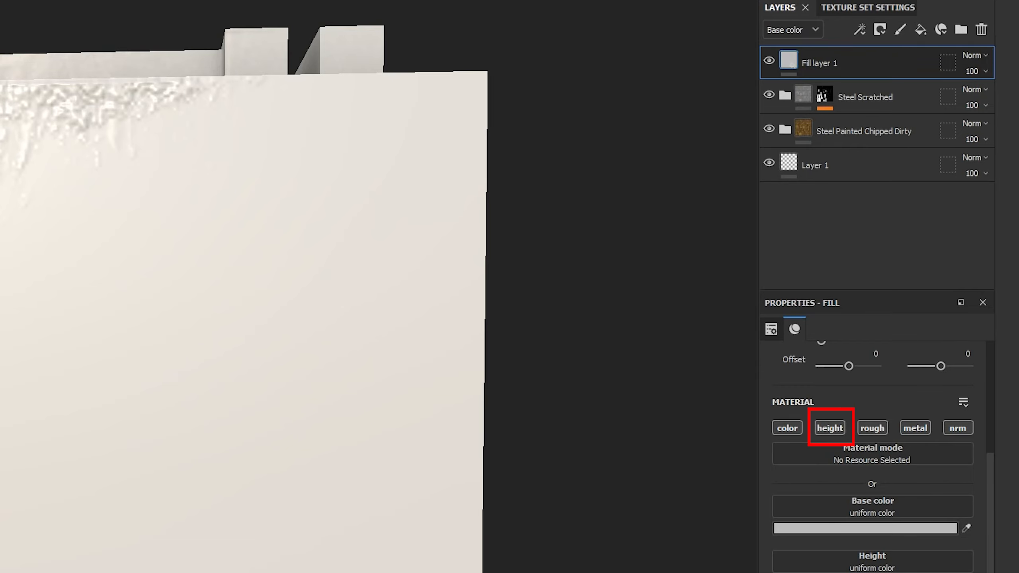
{"action": "left_click", "coordinate": [799, 430]}
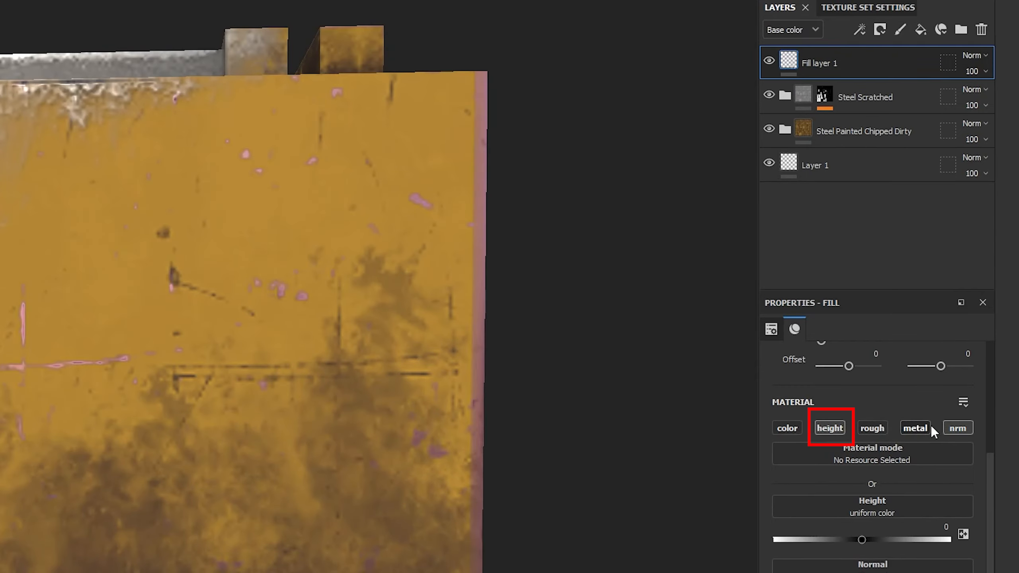
{"action": "left_click", "coordinate": [837, 431], "text": "alt"}
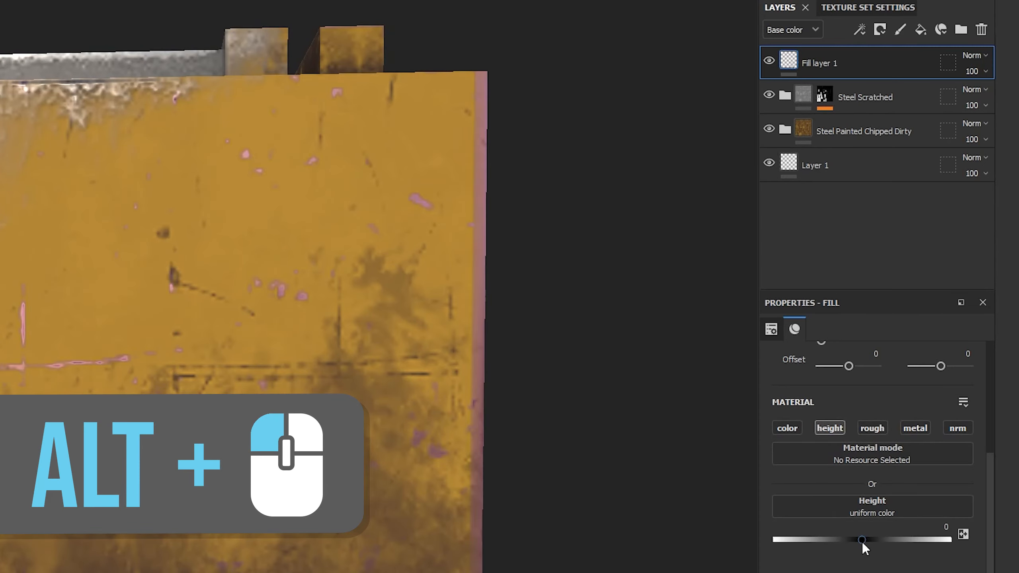
{"action": "left_click_drag", "start_coordinate": [862, 540], "coordinate": [822, 538]}
{"action": "double_click", "coordinate": [819, 62]}
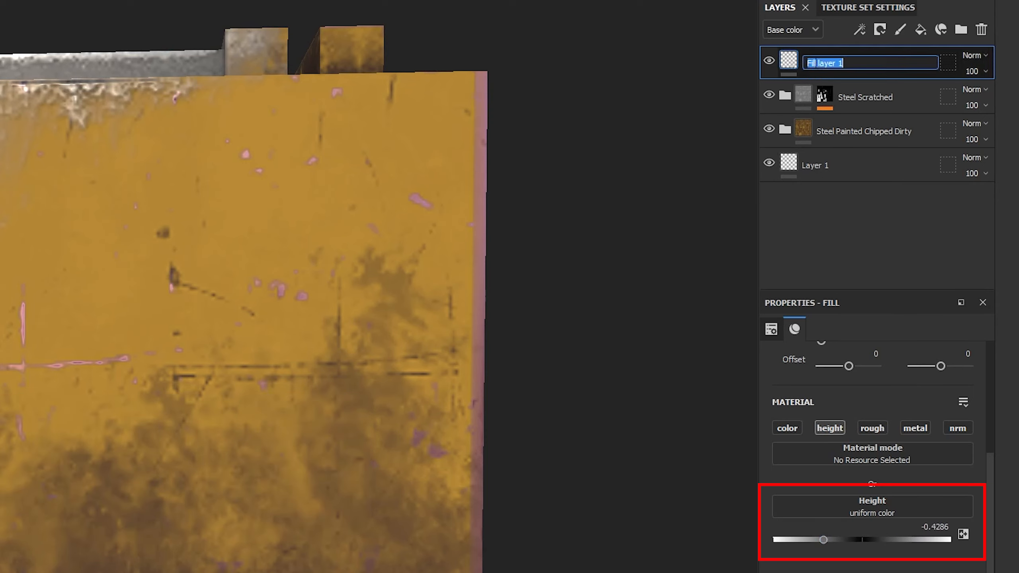
{"action": "type", "text": "Height"}
{"action": "key", "text": "Return"}
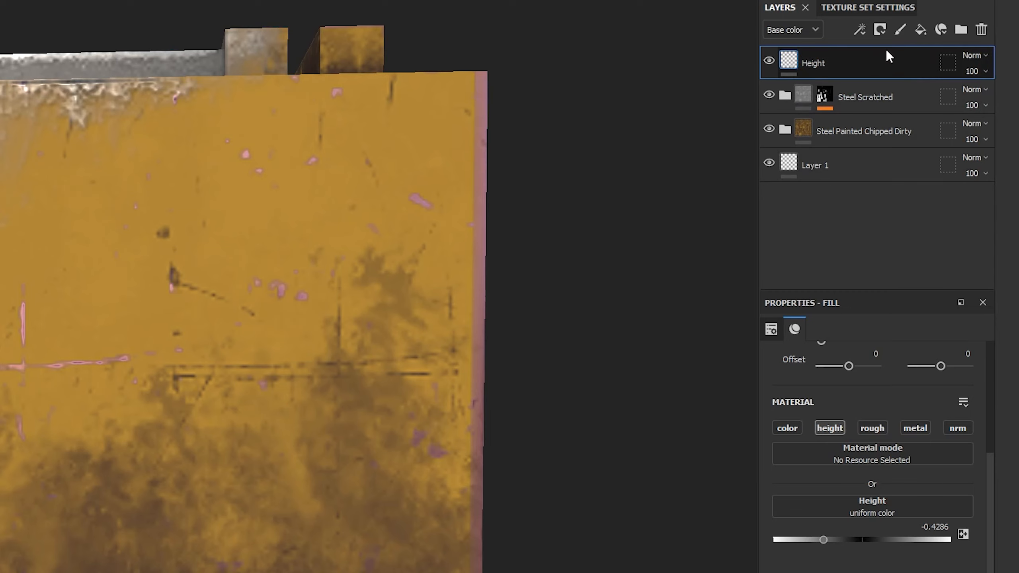
Add a black mask with a paint effect to the Height layer.
{"action": "left_click", "coordinate": [877, 29]}
{"action": "left_click", "coordinate": [901, 60]}
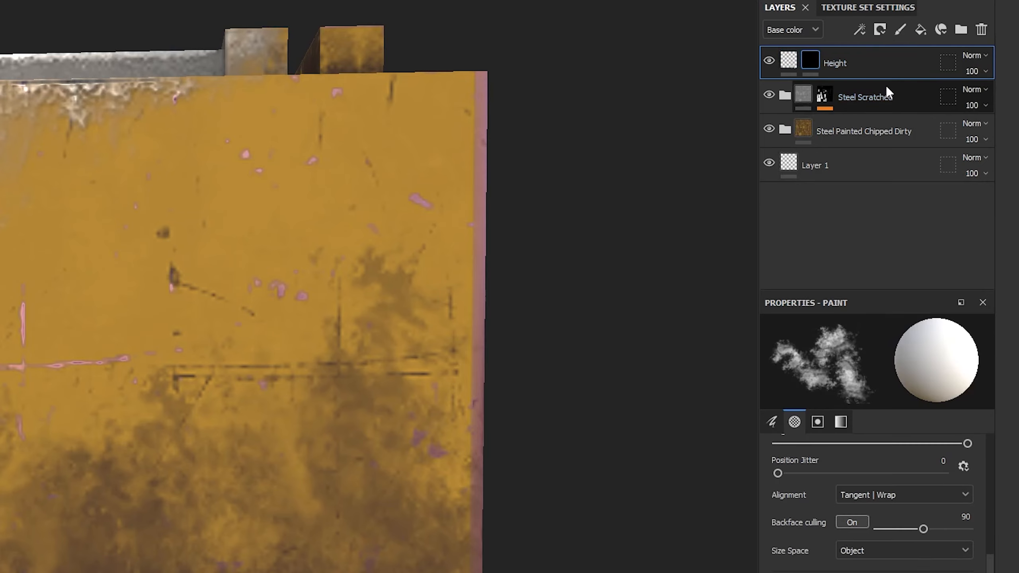
{"action": "right_click", "coordinate": [810, 60]}
{"action": "left_click", "coordinate": [888, 546]}
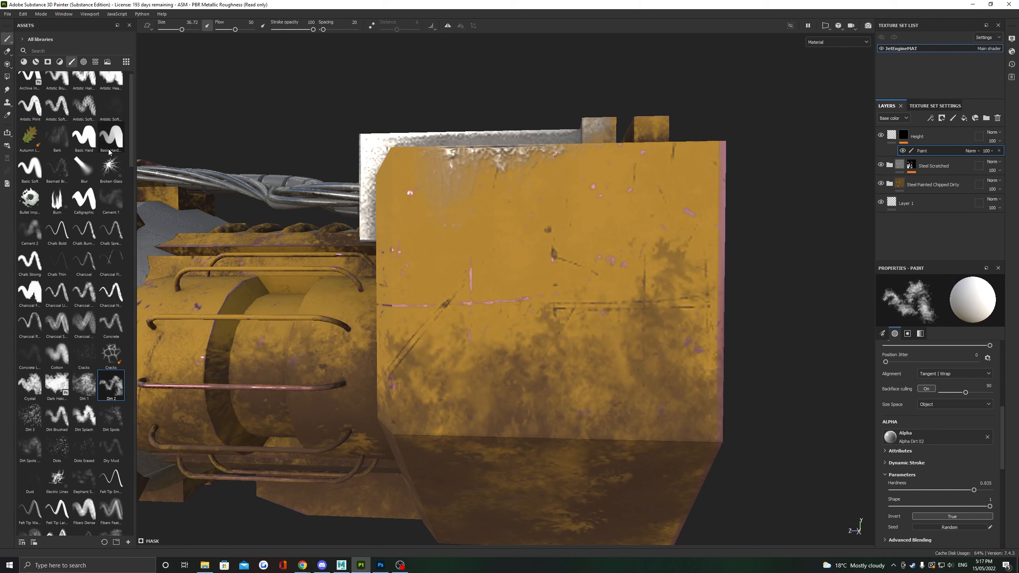
Choose the Basic Hard brush and shrink it to about size 1.07.
{"action": "left_click", "coordinate": [111, 141]}
{"action": "right_click_drag", "start_coordinate": [511, 240], "coordinate": [496, 230], "text": "ctrl"}
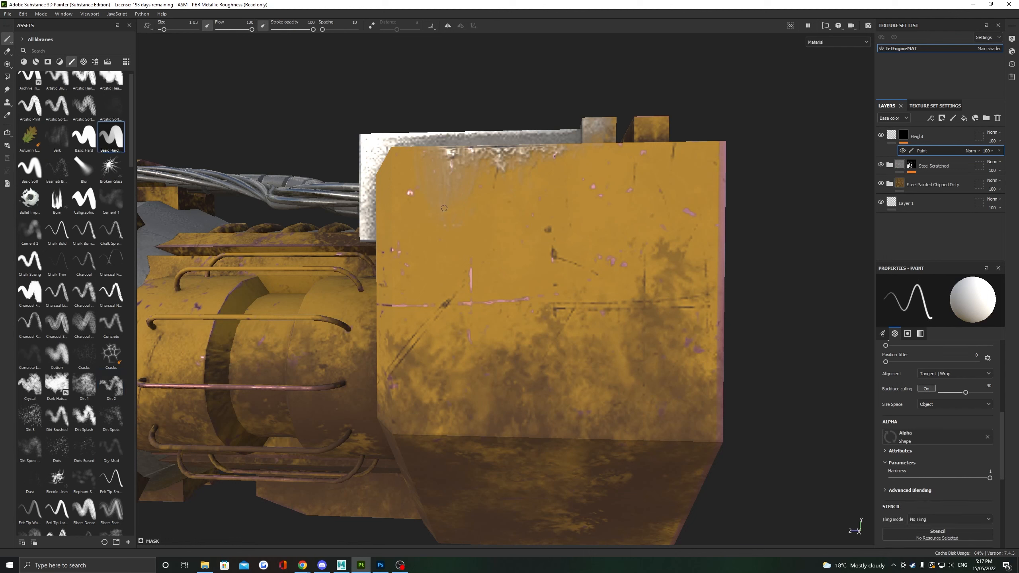
Draw a freehand curved groove across the rear block's side face, and undo it.
{"action": "left_click_drag", "start_coordinate": [555, 187], "coordinate": [673, 255]}
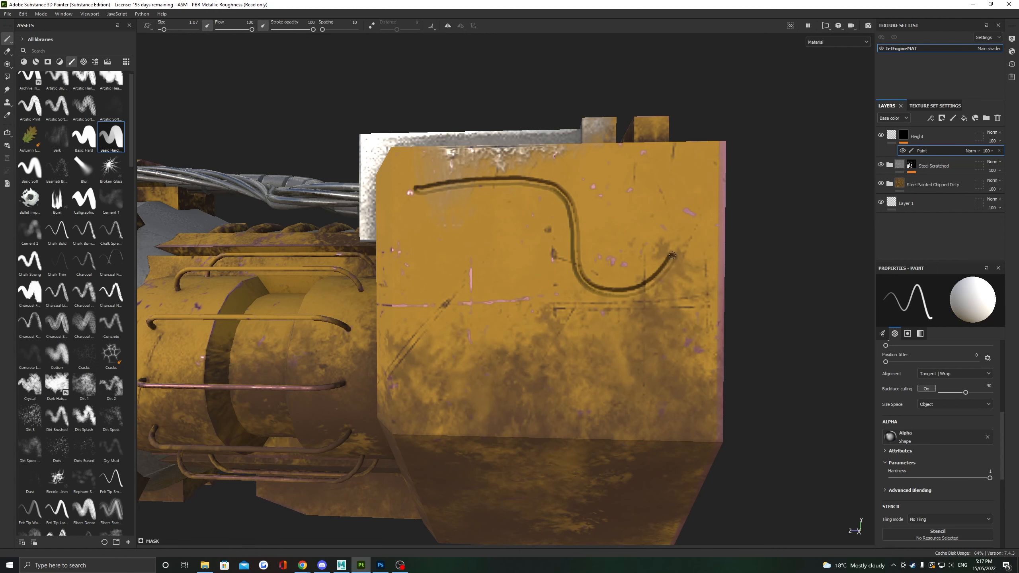
{"action": "mouse_move", "coordinate": [682, 325]}
{"action": "left_mouse_down"}
{"action": "mouse_move", "coordinate": [438, 281]}
{"action": "mouse_move", "coordinate": [497, 385]}
{"action": "mouse_move", "coordinate": [801, 325]}
{"action": "mouse_move", "coordinate": [648, 318]}
{"action": "mouse_move", "coordinate": [583, 285]}
{"action": "left_mouse_up"}
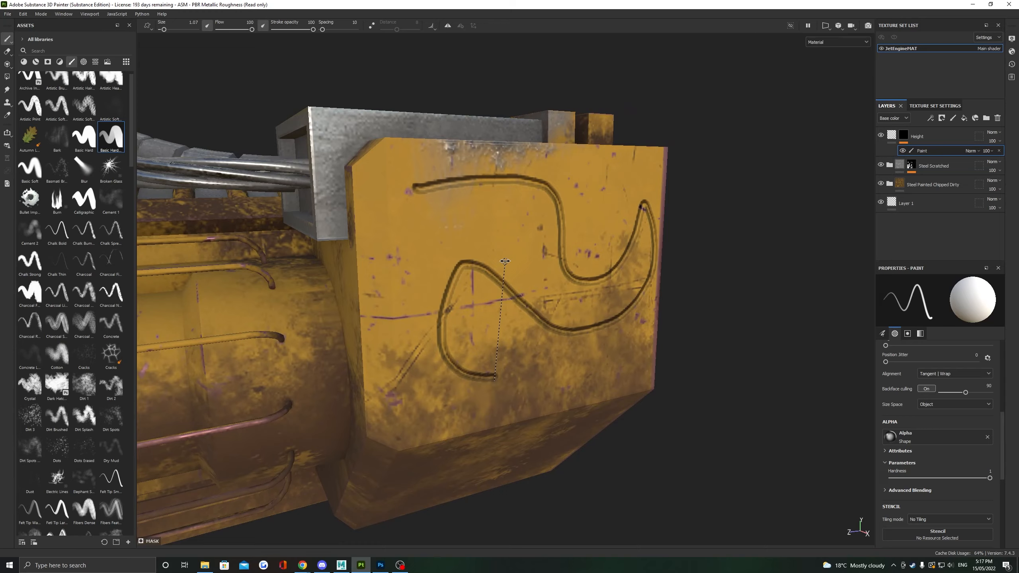
{"action": "mouse_move", "coordinate": [505, 261]}
{"action": "right_mouse_down", "text": "shift"}
{"action": "mouse_move", "coordinate": [612, 252]}
{"action": "mouse_move", "coordinate": [510, 246]}
{"action": "mouse_move", "coordinate": [553, 234]}
{"action": "mouse_move", "coordinate": [482, 227]}
{"action": "mouse_move", "coordinate": [517, 233]}
{"action": "mouse_move", "coordinate": [506, 232]}
{"action": "right_mouse_up", "text": "shift"}
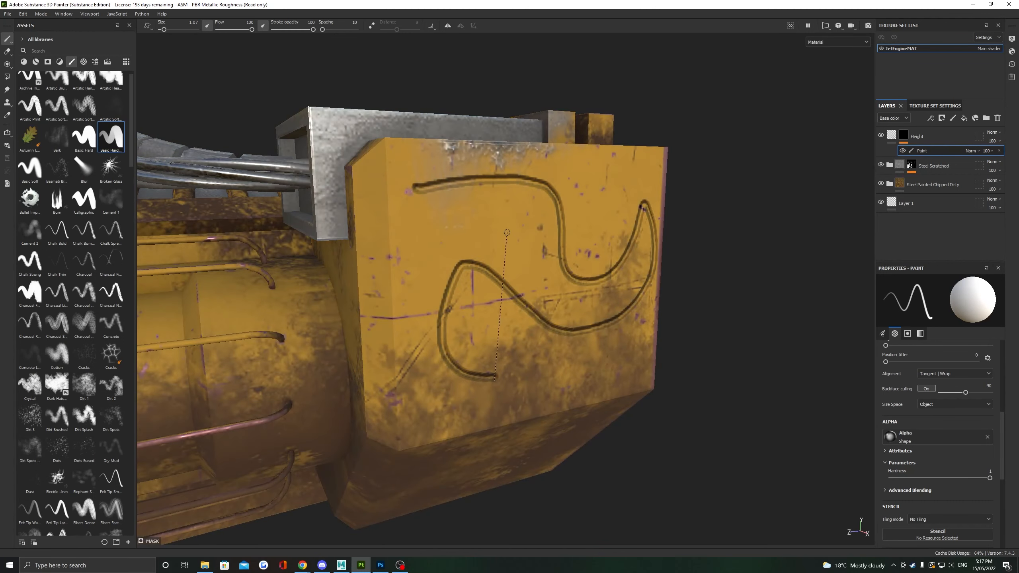
{"action": "mouse_move", "coordinate": [506, 233]}
{"action": "left_mouse_down", "text": "alt"}
{"action": "mouse_move", "coordinate": [461, 237]}
{"action": "mouse_move", "coordinate": [481, 225]}
{"action": "left_mouse_up", "text": "alt"}
{"action": "key", "text": "ctrl+z"}
{"action": "scroll", "coordinate": [428, 196], "scroll_direction": "up", "scroll_amount": 2}
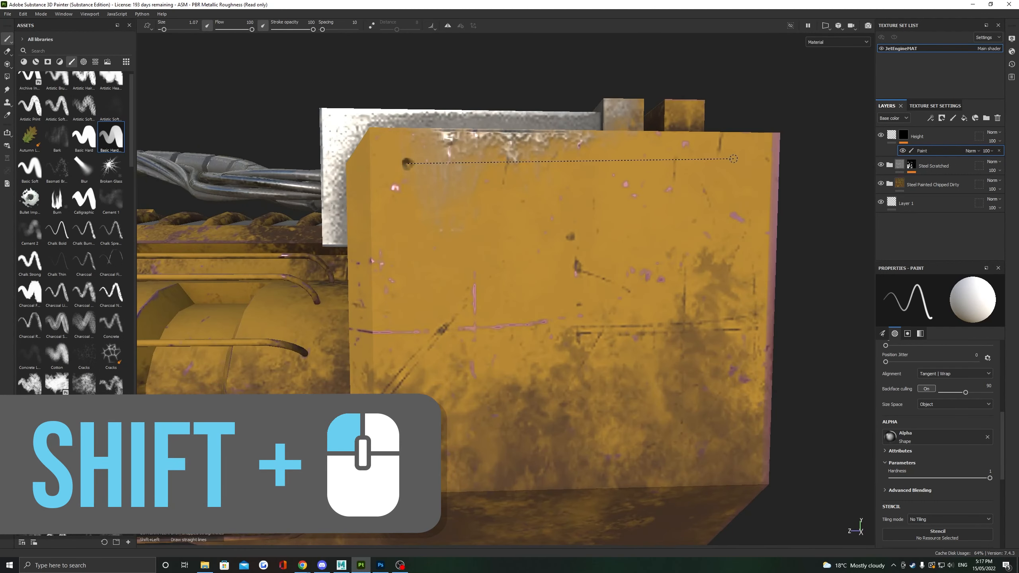
Draw a chain of connected straight grooves across the rear block's side face, starting along its upper edge.
{"action": "left_click", "coordinate": [733, 164], "text": "shift"}
{"action": "left_click", "coordinate": [740, 295], "text": "shift"}
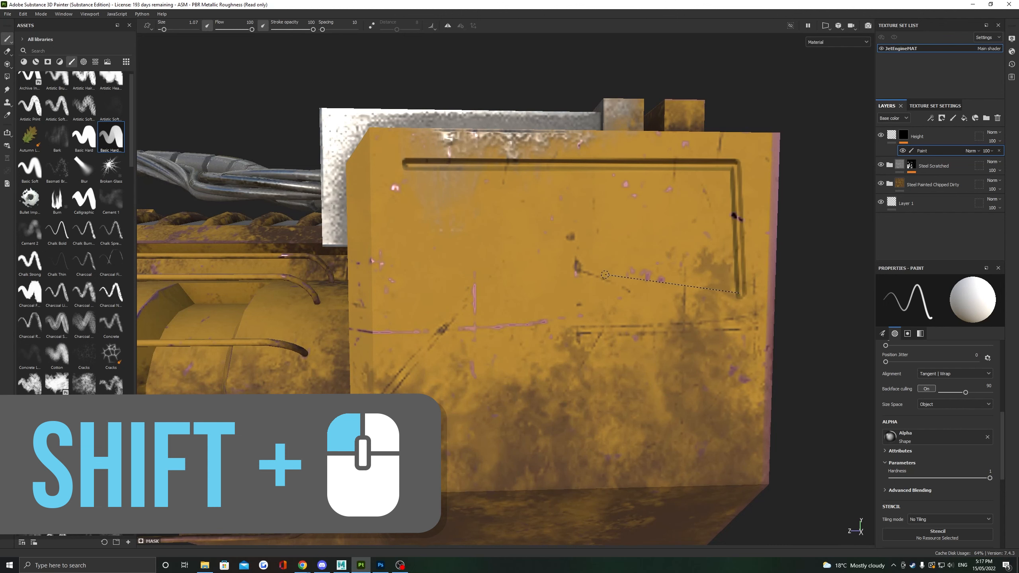
{"action": "left_click", "coordinate": [587, 274], "text": "shift"}
{"action": "left_click", "coordinate": [601, 207], "text": "shift"}
{"action": "left_click", "coordinate": [475, 202], "text": "shift"}
{"action": "left_click", "coordinate": [471, 323], "text": "shift"}
{"action": "left_click", "coordinate": [621, 333], "text": "shift"}
Undo all the straight grooves on the rear block's side face.
{"action": "left_click_drag", "start_coordinate": [726, 322], "coordinate": [526, 244], "text": "alt"}
{"action": "key", "text": "ctrl+z"}
{"action": "key", "text": "ctrl+z"}
{"action": "key", "text": "ctrl+z"}
{"action": "key", "text": "ctrl+z"}
{"action": "key", "text": "ctrl+z"}
{"action": "key", "text": "ctrl+z"}
{"action": "key", "text": "ctrl+z"}
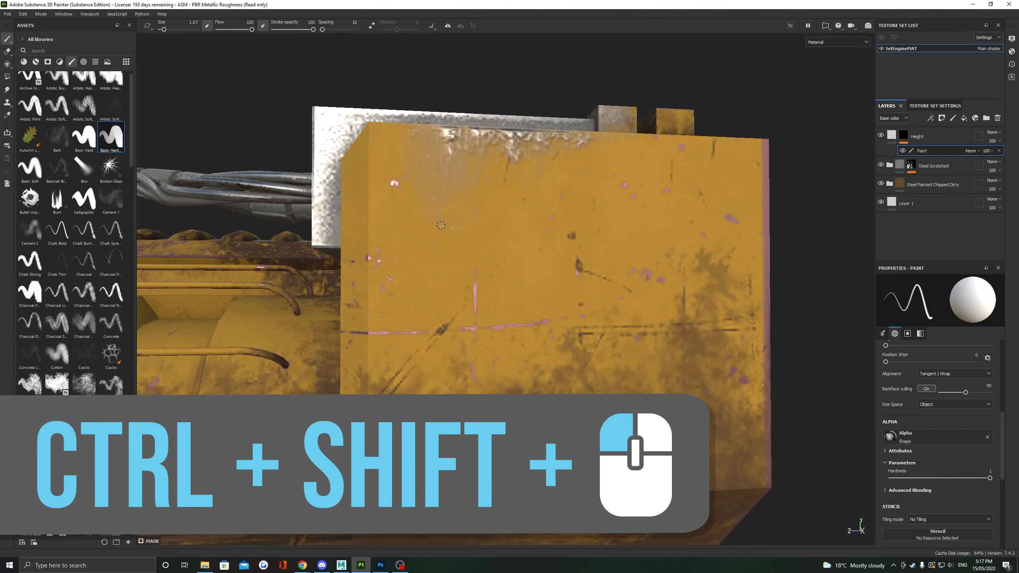
Try angle-snapped straight grooves along the upper and rear edges of the block's side face, and undo them.
{"action": "left_click_drag", "start_coordinate": [441, 225], "coordinate": [426, 236], "text": "ctrl+shift"}
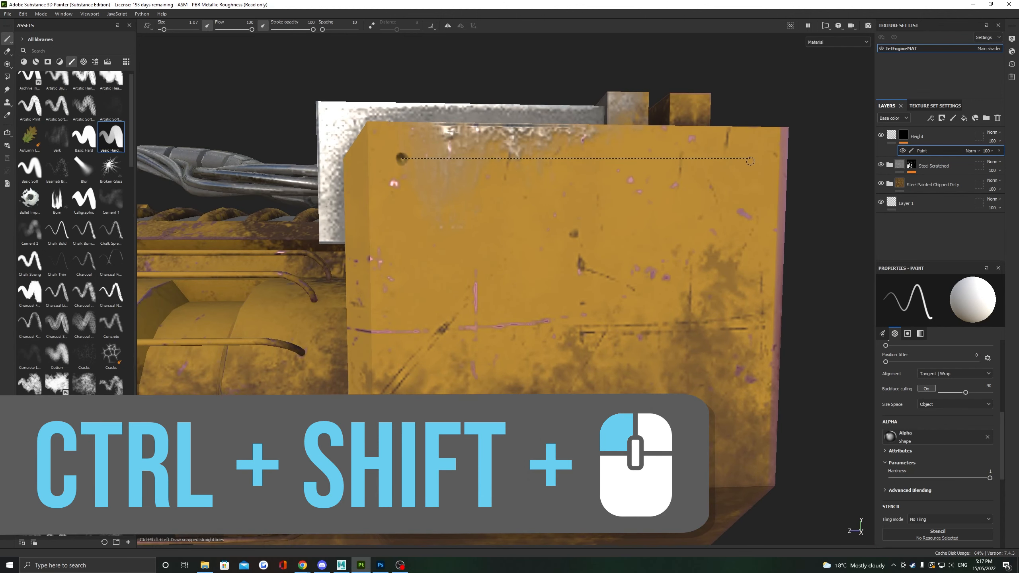
{"action": "left_click", "coordinate": [750, 161], "text": "ctrl+shift"}
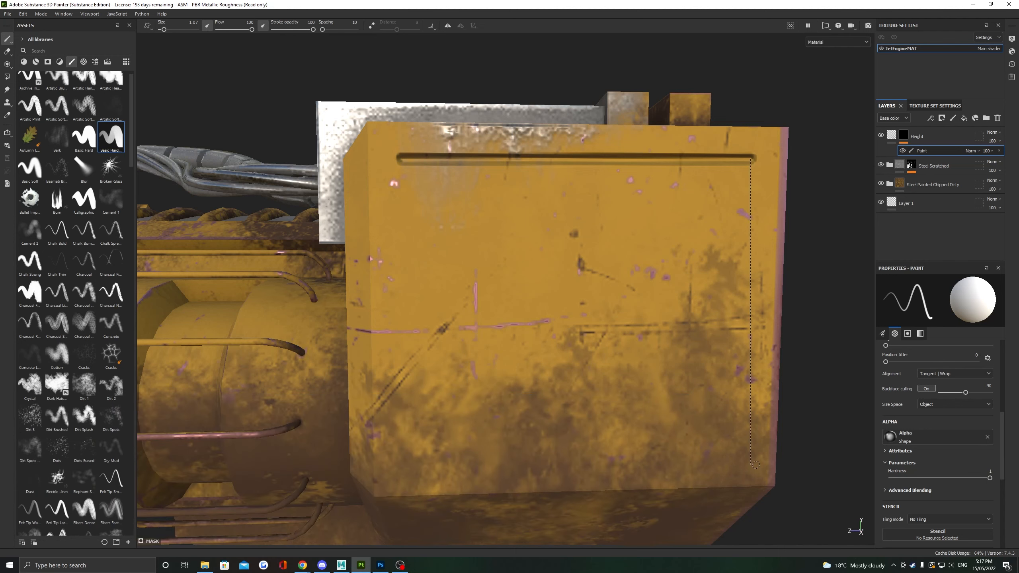
{"action": "left_click", "coordinate": [754, 465], "text": "ctrl+shift"}
{"action": "mouse_move", "coordinate": [754, 464]}
{"action": "left_mouse_down", "text": "alt"}
{"action": "mouse_move", "coordinate": [571, 308]}
{"action": "mouse_move", "coordinate": [626, 305]}
{"action": "left_mouse_up", "text": "alt"}
{"action": "key", "text": "ctrl+z"}
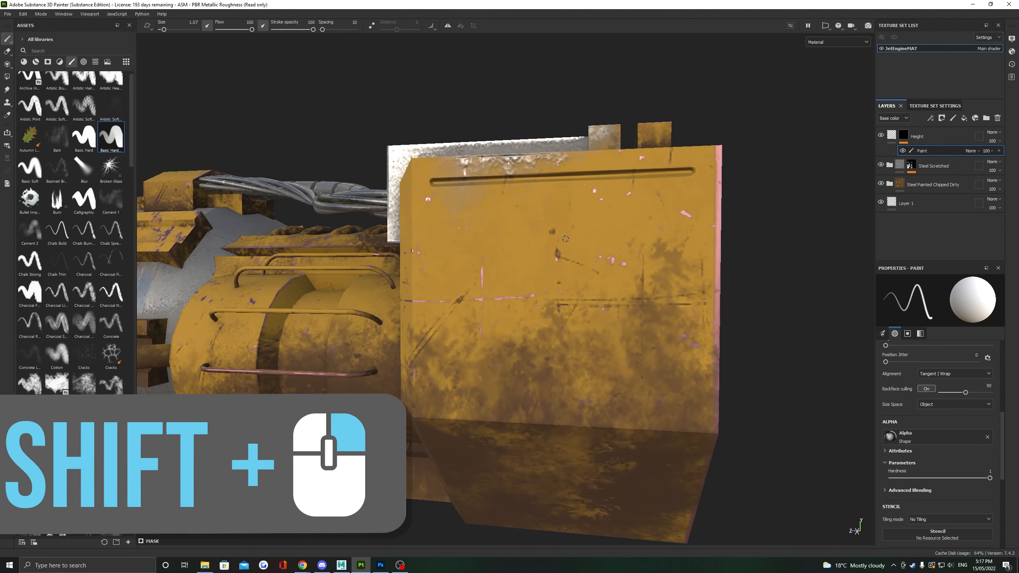
{"action": "key", "text": "ctrl+z"}
Draw angle-snapped straight grooves along the front and upper edges of the rear block's side face.
{"action": "mouse_move", "coordinate": [441, 169]}
{"action": "left_mouse_down", "text": "alt+shift"}
{"action": "mouse_move", "coordinate": [425, 179]}
{"action": "mouse_move", "coordinate": [461, 209]}
{"action": "mouse_move", "coordinate": [419, 178]}
{"action": "left_mouse_up", "text": "alt+shift"}
{"action": "left_click", "coordinate": [421, 179]}
{"action": "left_click", "coordinate": [423, 395], "text": "ctrl+shift"}
{"action": "left_click", "coordinate": [688, 178], "text": "ctrl+shift"}
{"action": "mouse_move", "coordinate": [689, 178]}
{"action": "left_mouse_down", "text": "alt"}
{"action": "mouse_move", "coordinate": [714, 173]}
{"action": "mouse_move", "coordinate": [693, 158]}
{"action": "mouse_move", "coordinate": [620, 237]}
{"action": "mouse_move", "coordinate": [682, 183]}
{"action": "mouse_move", "coordinate": [678, 165]}
{"action": "left_mouse_up", "text": "alt"}
Set the brush alpha to Arrow Head Smooth, enlarge the brush and stamp two arrowheads side by side on the rear block's side face.
{"action": "left_click", "coordinate": [84, 61]}
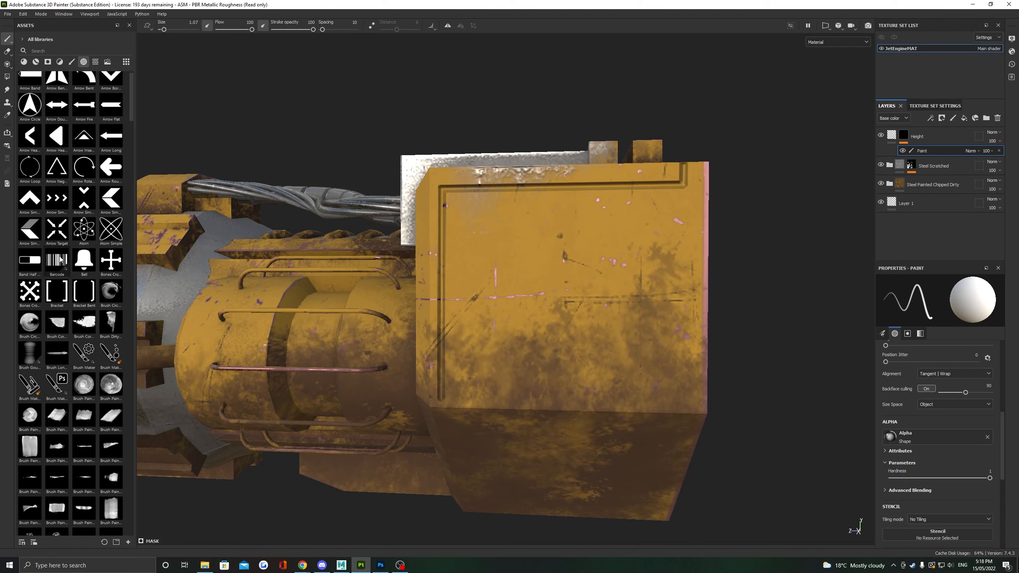
{"action": "left_click", "coordinate": [65, 139]}
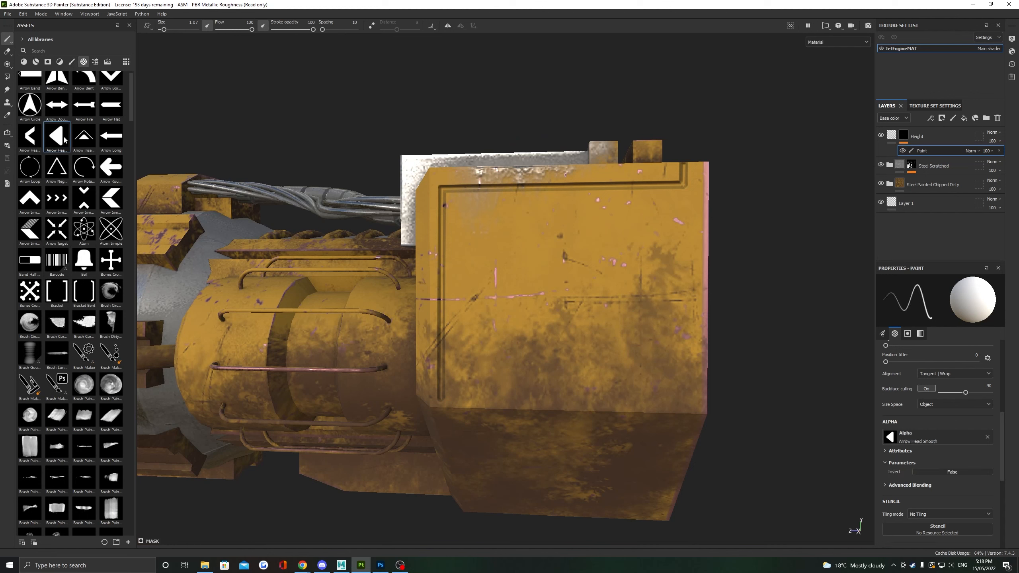
{"action": "right_click_drag", "start_coordinate": [486, 228], "coordinate": [486, 228], "text": "ctrl"}
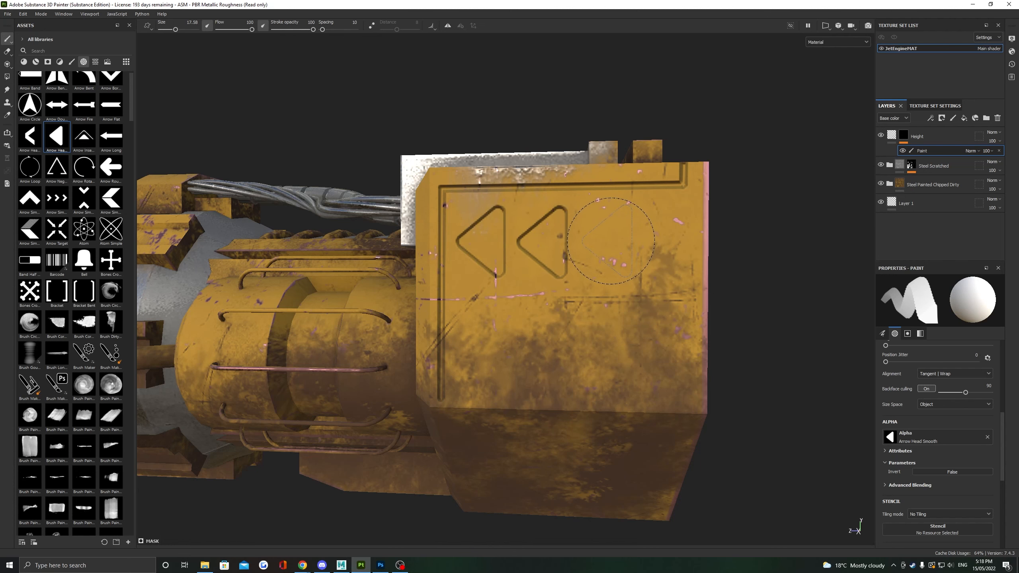
Stamp a third arrowhead beside the other two and set the Height layer's fill height to 0.6082.
{"action": "scroll", "coordinate": [632, 298], "scroll_direction": "down", "scroll_amount": 3}
{"action": "scroll", "coordinate": [639, 294], "scroll_direction": "up", "scroll_amount": 6}
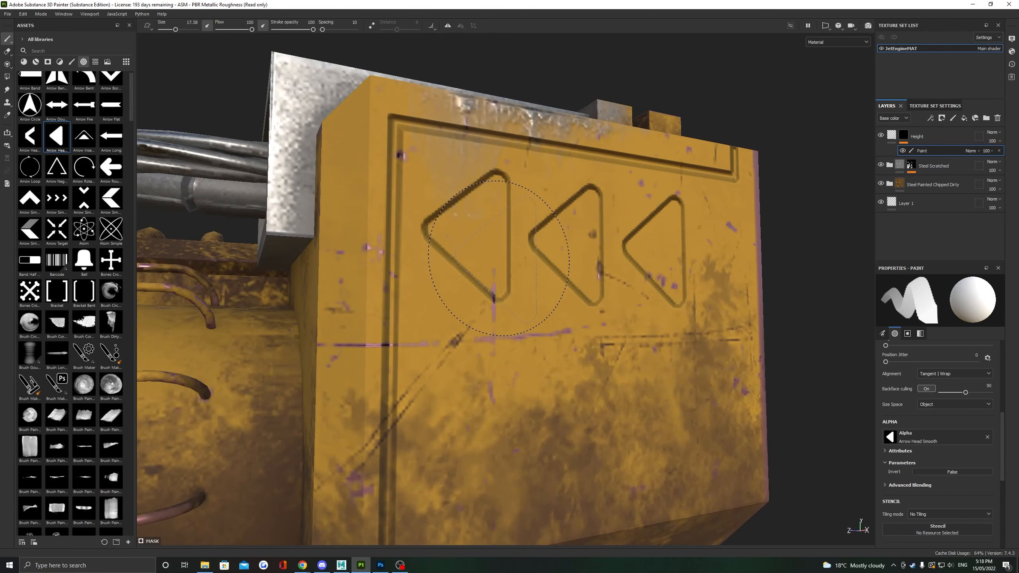
{"action": "left_click", "coordinate": [998, 150]}
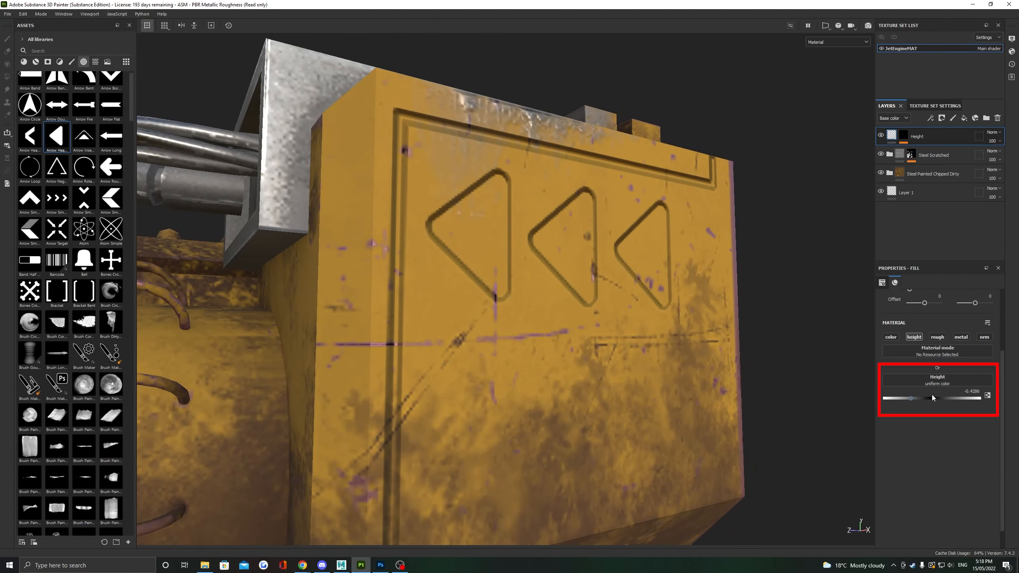
{"action": "left_click_drag", "start_coordinate": [890, 398], "coordinate": [954, 401]}
{"action": "left_click_drag", "start_coordinate": [722, 365], "coordinate": [595, 337], "text": "alt"}
{"action": "scroll", "coordinate": [595, 332], "scroll_direction": "down", "scroll_amount": 4}
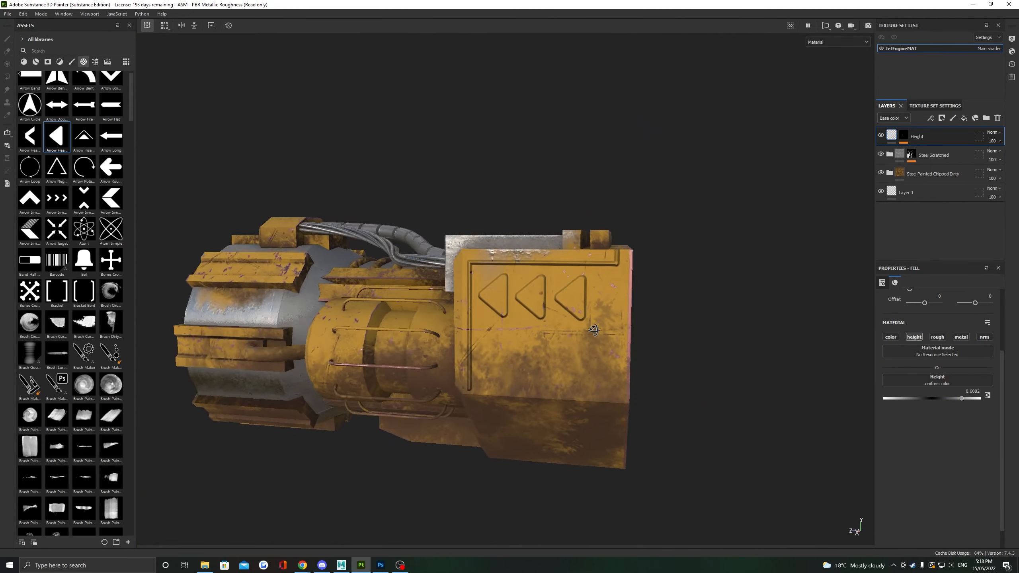
Set the brush alpha to Hexagon Stripes and stamp it below the arrowheads on the rear block's side face.
{"action": "scroll", "coordinate": [495, 306], "scroll_direction": "up", "scroll_amount": 4}
{"action": "left_click_drag", "start_coordinate": [496, 307], "coordinate": [556, 299], "text": "alt"}
{"action": "left_click_drag", "start_coordinate": [128, 107], "coordinate": [129, 199]}
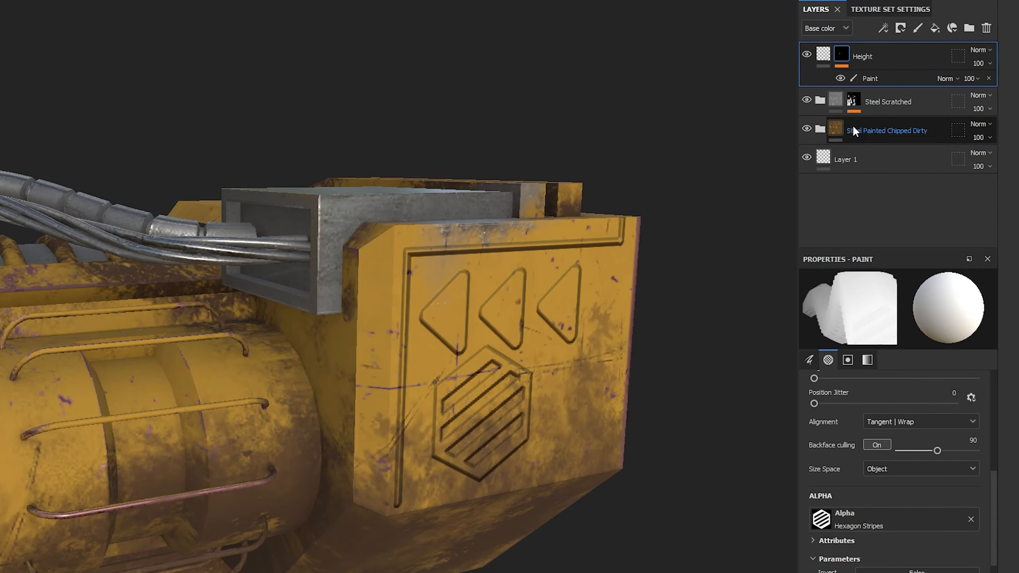
Try a red base color on the Height layer's fill and turn its color channel back off.
{"action": "left_click", "coordinate": [823, 54]}
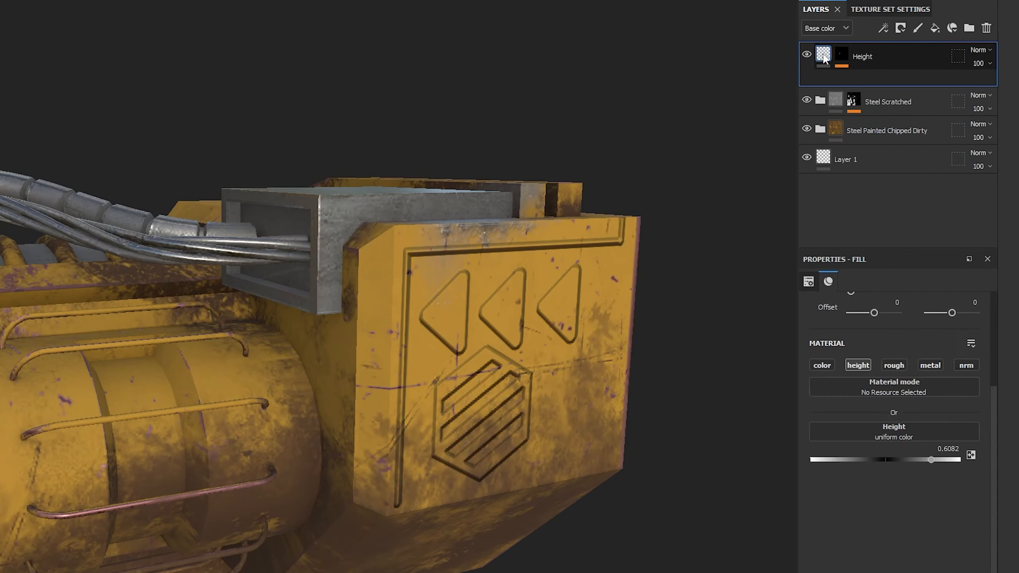
{"action": "left_click", "coordinate": [829, 364]}
{"action": "left_click", "coordinate": [869, 452]}
{"action": "type", "text": "943939"}
{"action": "left_click_drag", "start_coordinate": [742, 364], "coordinate": [782, 360]}
{"action": "left_click", "coordinate": [846, 315]}
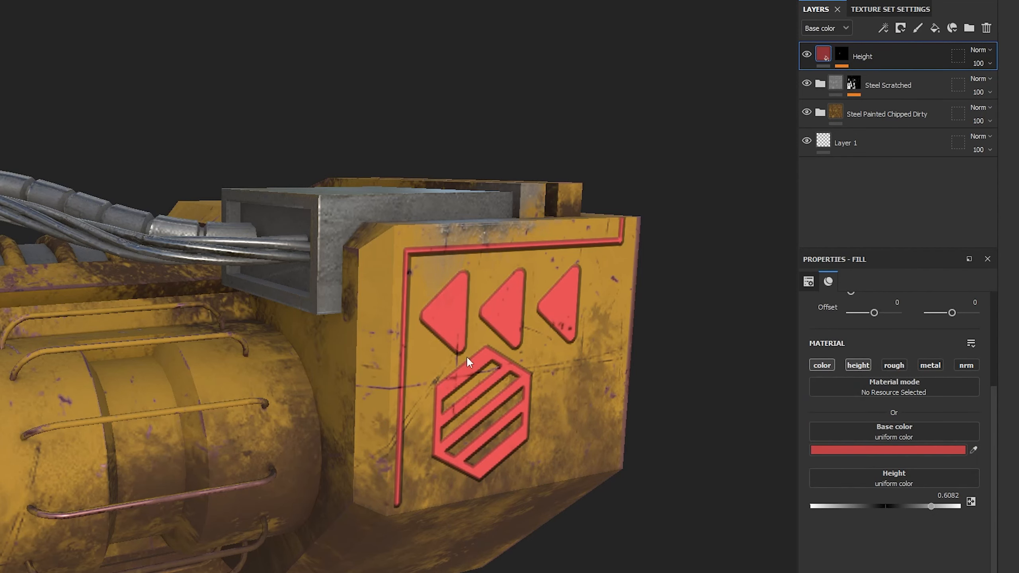
{"action": "left_click", "coordinate": [822, 365]}
Enable the metallic channel on the Height layer's fill and set Metallic to about 0.75.
{"action": "scroll", "coordinate": [489, 337], "scroll_direction": "up", "scroll_amount": 5}
{"action": "left_click", "coordinate": [930, 365]}
{"action": "left_click", "coordinate": [878, 513]}
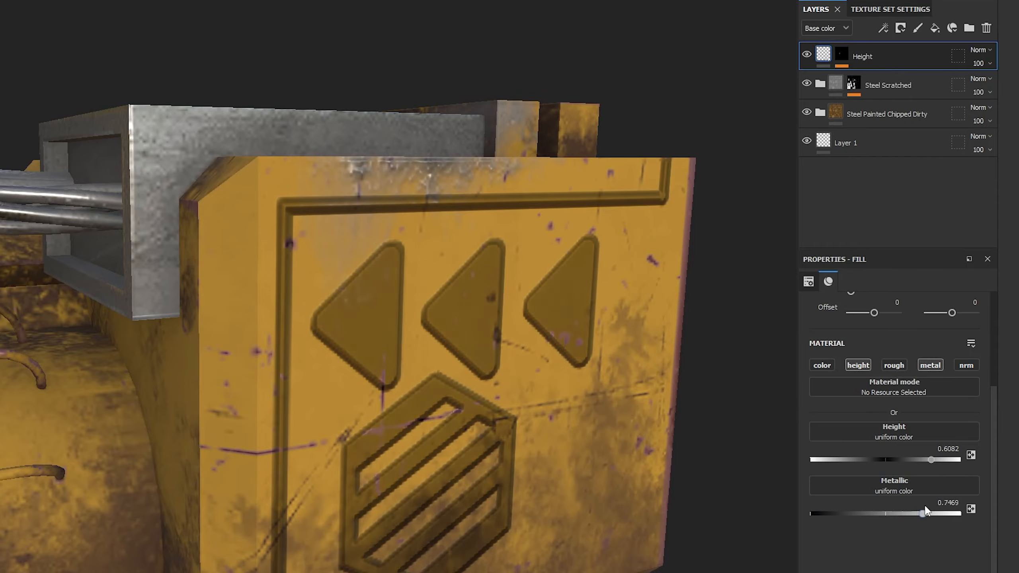
{"action": "left_click_drag", "start_coordinate": [661, 362], "coordinate": [501, 269], "text": "alt"}
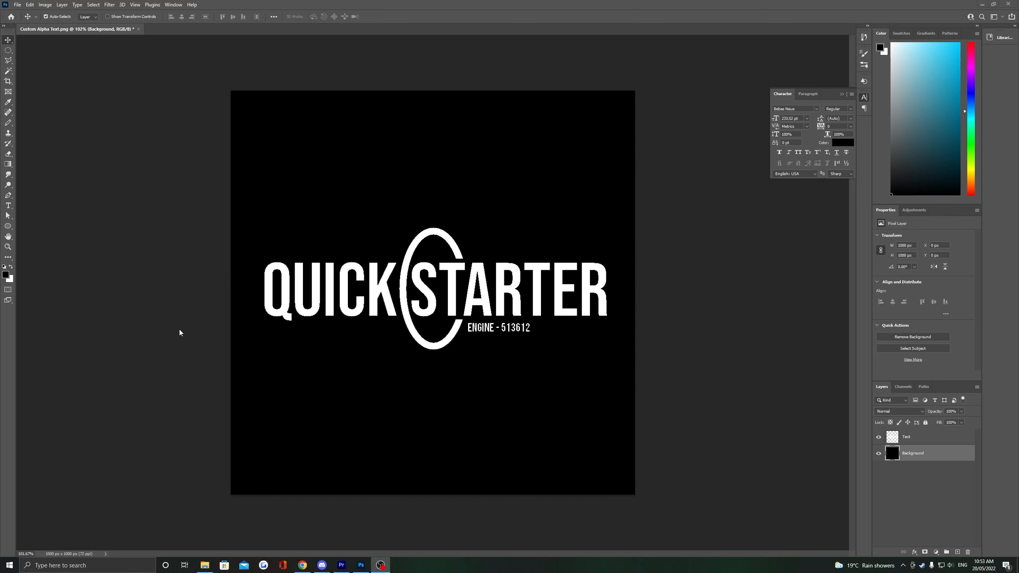
Bring the Custom Alpha Text image from the TExturing folder into the Substance Painter assets for import.
{"action": "scroll", "coordinate": [419, 354], "scroll_direction": "up", "scroll_amount": 2, "text": "alt"}
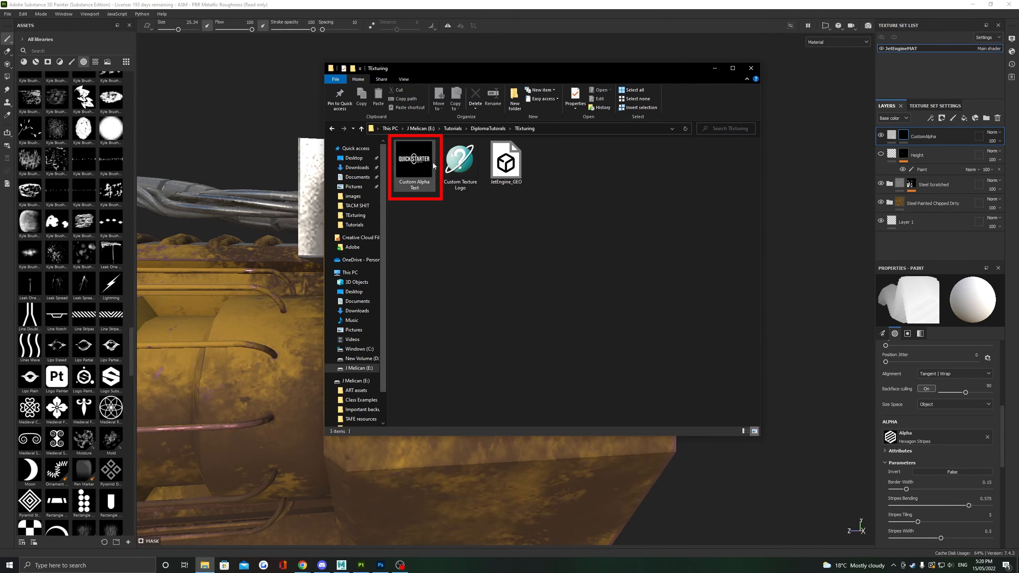
{"action": "left_click", "coordinate": [425, 165]}
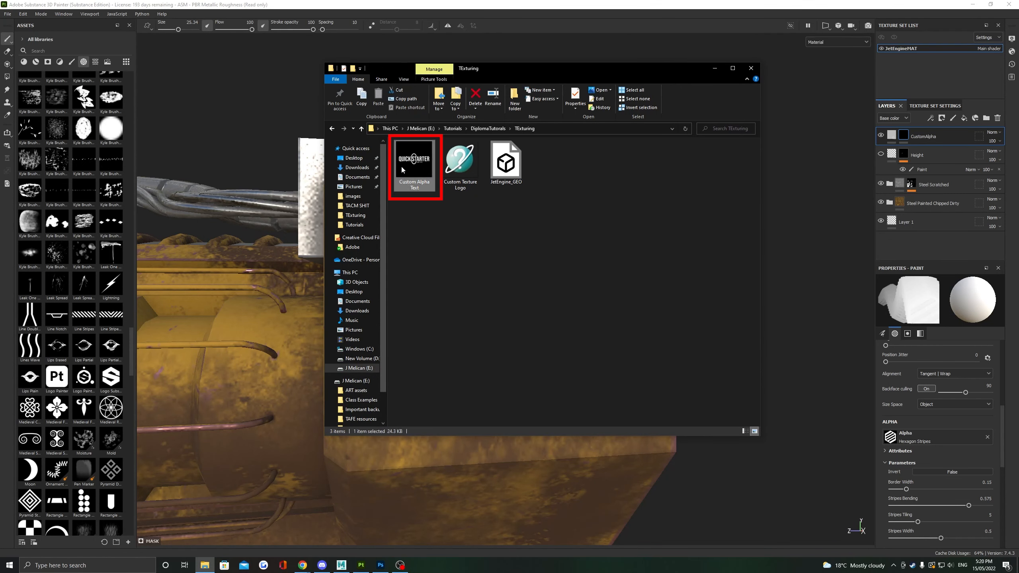
{"action": "left_click", "coordinate": [399, 213]}
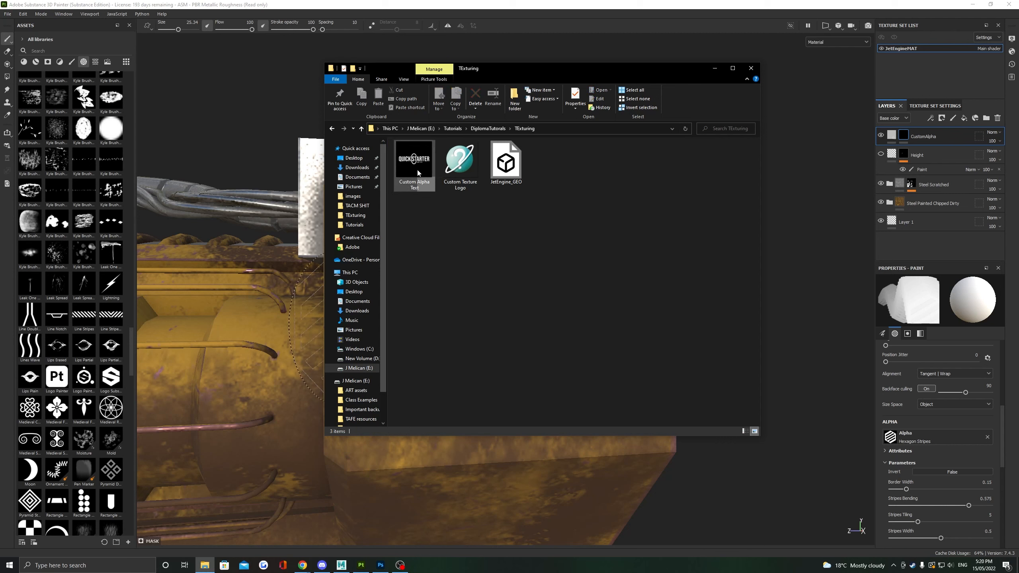
{"action": "left_click_drag", "start_coordinate": [417, 170], "coordinate": [65, 284]}
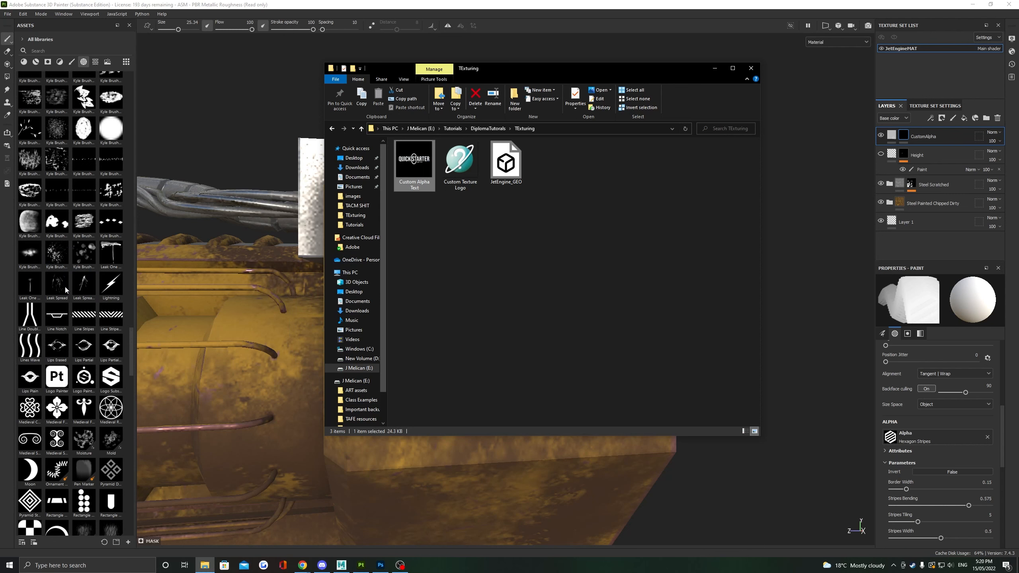
{"action": "left_click", "coordinate": [716, 69]}
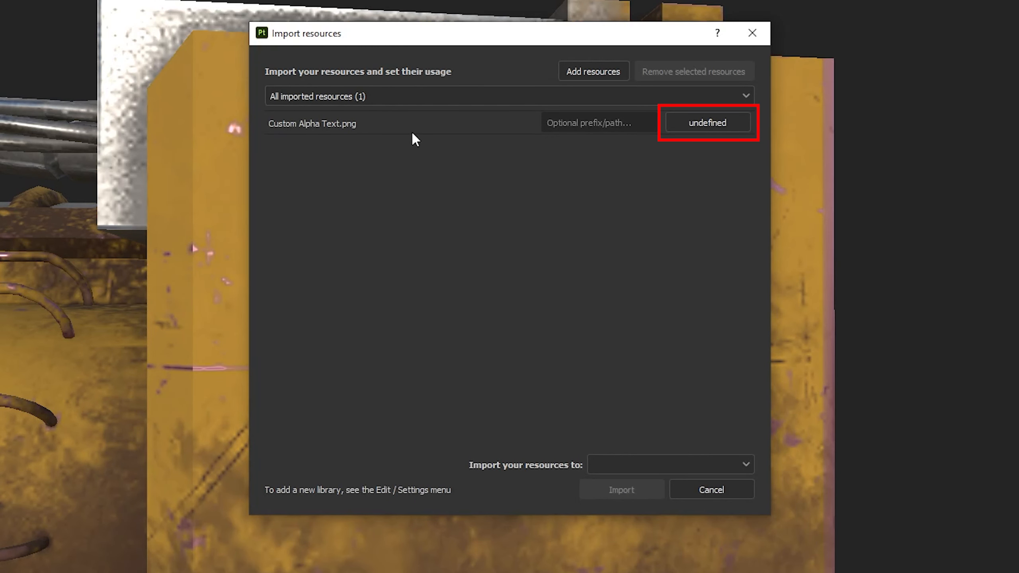
Define Custom Alpha Text.png as an alpha and import it into the current session.
{"action": "left_click", "coordinate": [721, 123]}
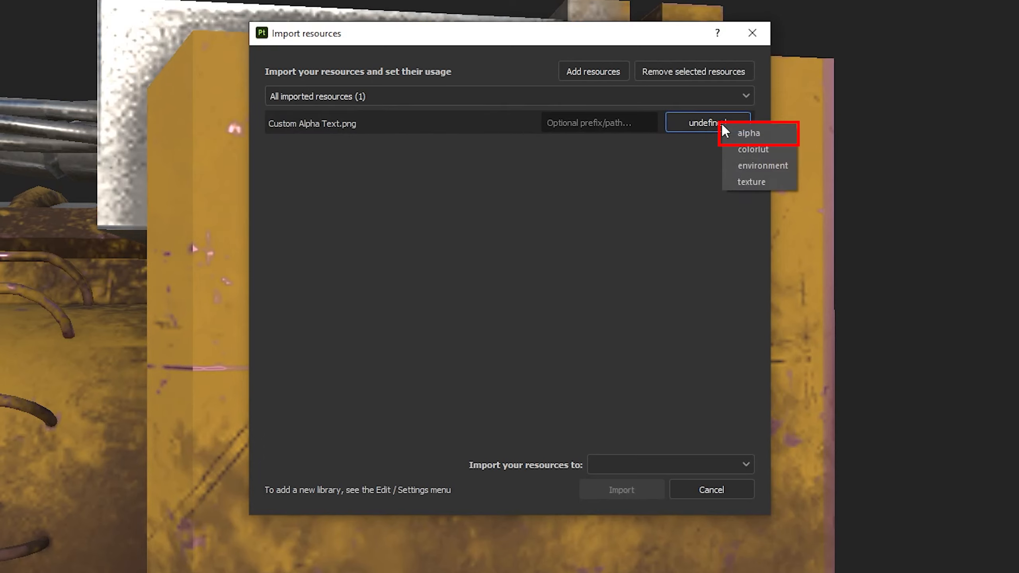
{"action": "left_click", "coordinate": [774, 135]}
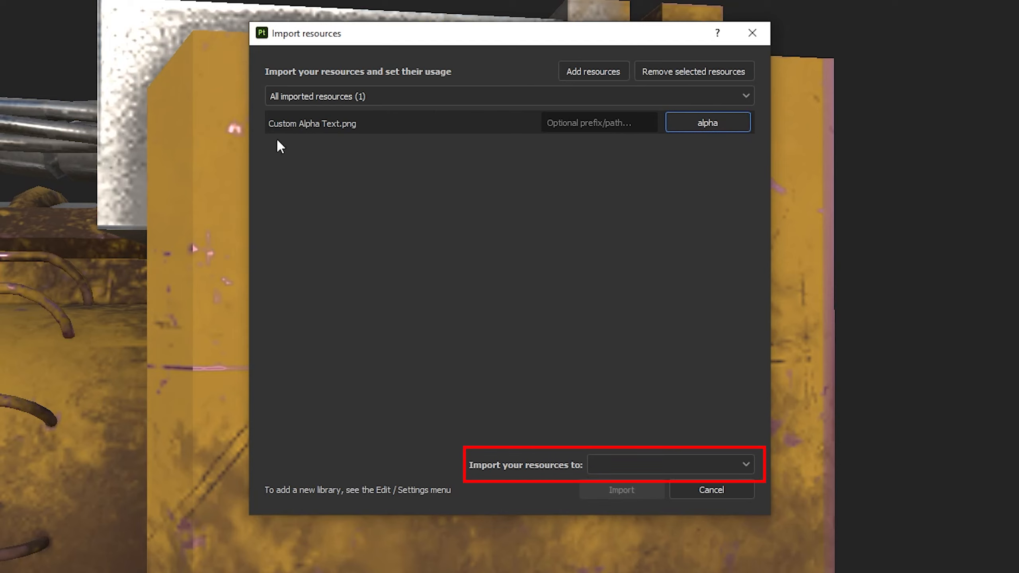
{"action": "left_click", "coordinate": [744, 466]}
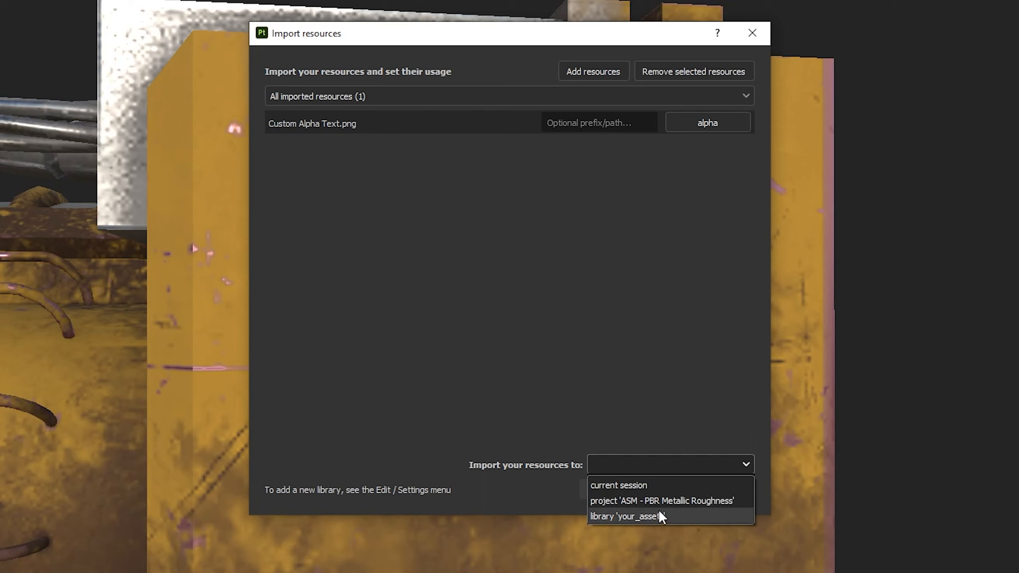
{"action": "left_click", "coordinate": [657, 486]}
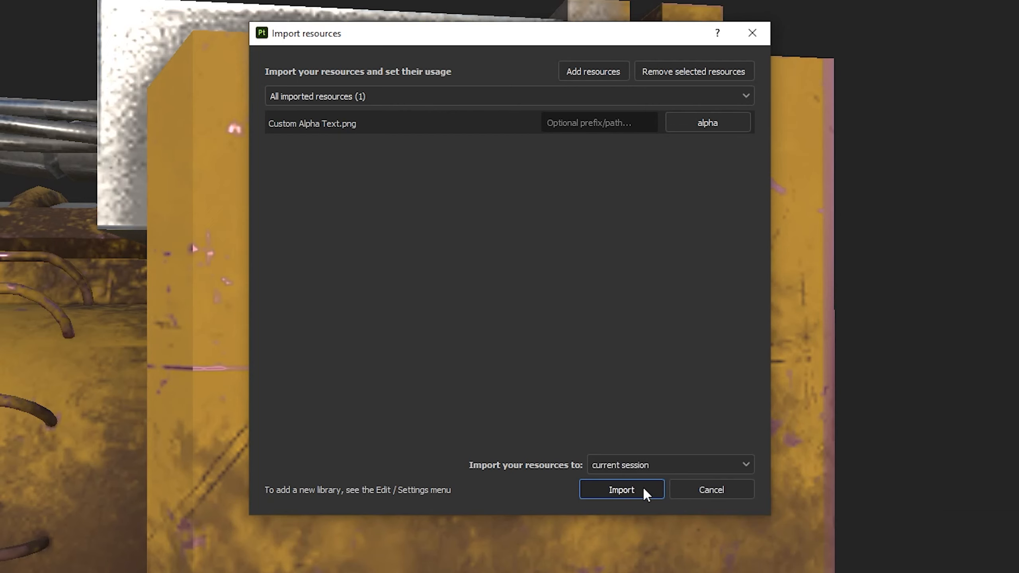
{"action": "left_click", "coordinate": [642, 486]}
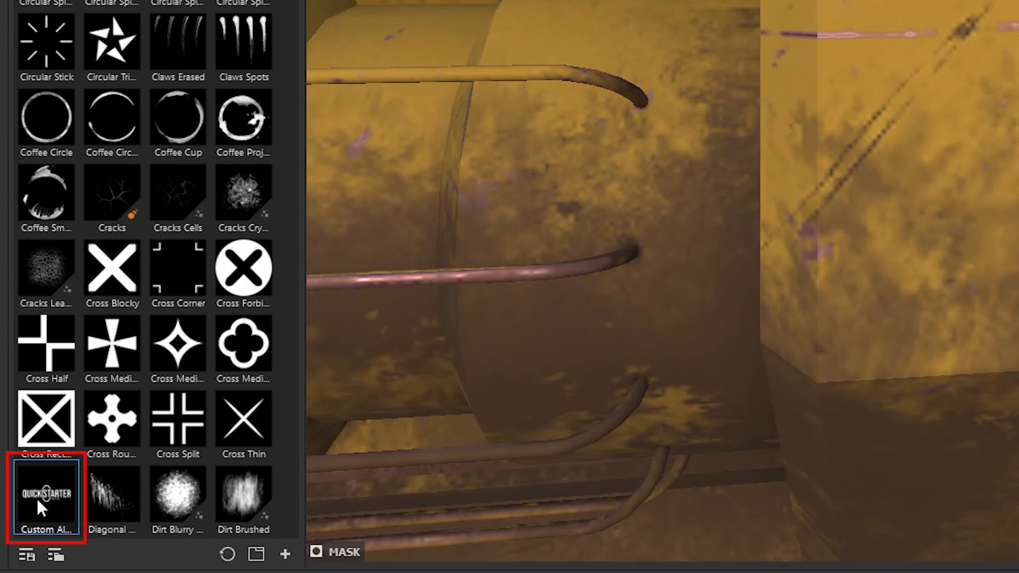
Enlarge the brush to about 55 with the Custom Alpha Text alpha and stamp it across the upper part of the rear block's side face.
{"action": "mouse_move", "coordinate": [41, 508]}
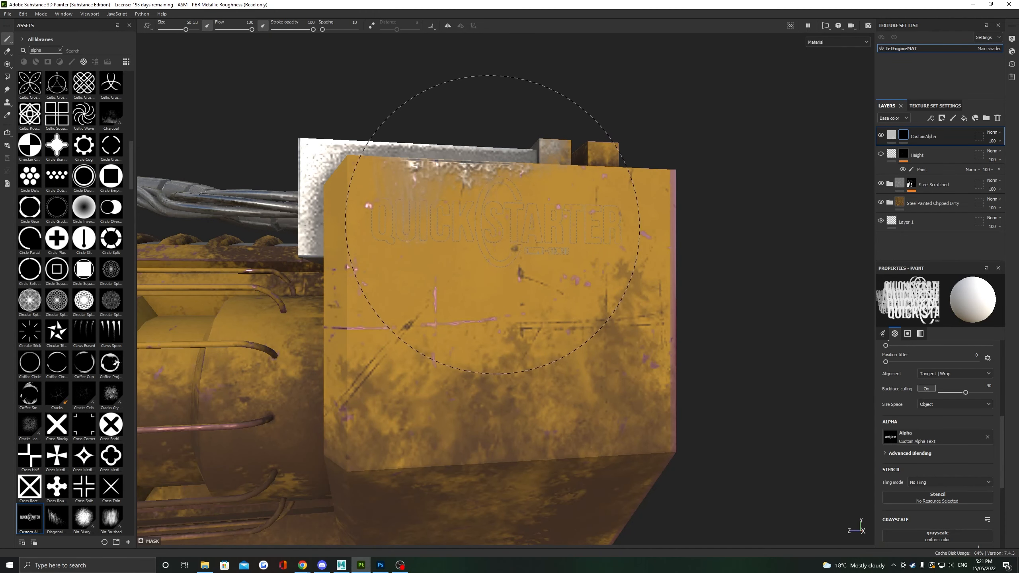
{"action": "right_click_drag", "start_coordinate": [488, 217], "coordinate": [484, 221], "text": "ctrl"}
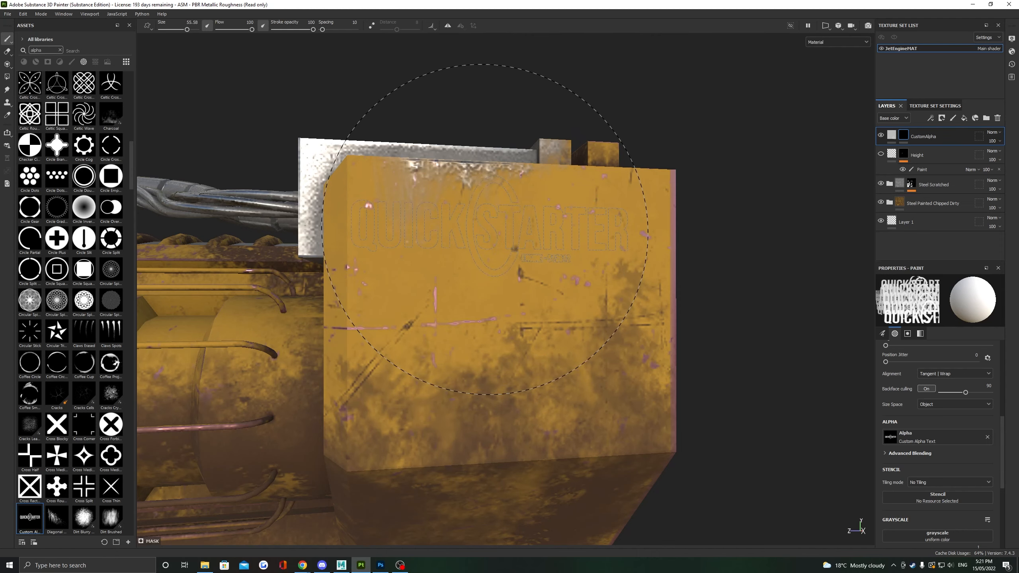
{"action": "left_click", "coordinate": [485, 223]}
{"action": "mouse_move", "coordinate": [718, 236]}
{"action": "left_mouse_down", "text": "alt"}
{"action": "mouse_move", "coordinate": [329, 244]}
{"action": "mouse_move", "coordinate": [673, 252]}
{"action": "mouse_move", "coordinate": [626, 251]}
{"action": "left_mouse_up", "text": "alt"}
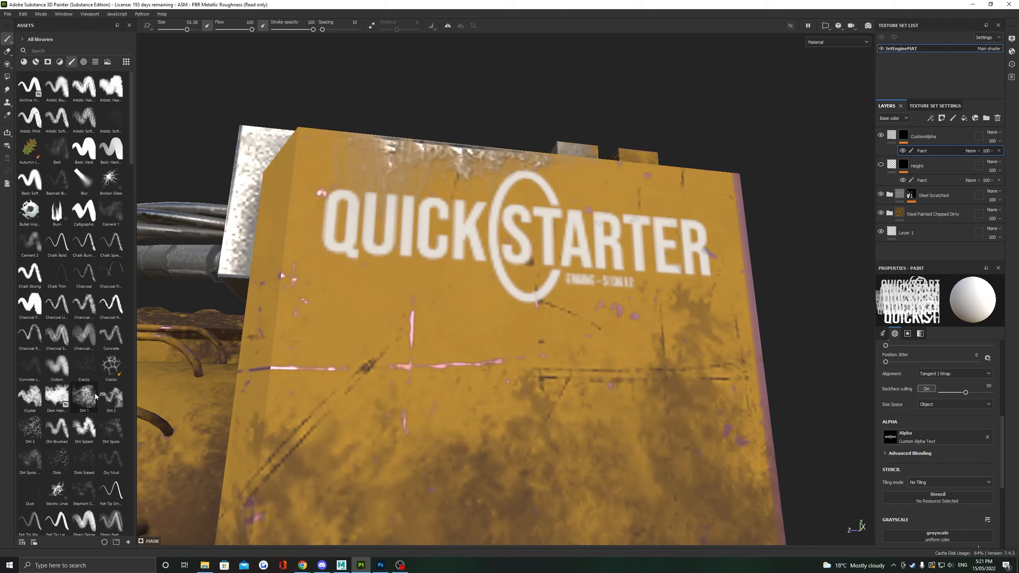
Wear down the QUICKSTARTER lettering in the CustomAlpha mask with the Dirt 1 brush in black, undoing a first white stroke.
{"action": "left_click", "coordinate": [84, 396]}
{"action": "mouse_move", "coordinate": [517, 305]}
{"action": "left_mouse_down"}
{"action": "mouse_move", "coordinate": [505, 321]}
{"action": "mouse_move", "coordinate": [527, 323]}
{"action": "left_mouse_up"}
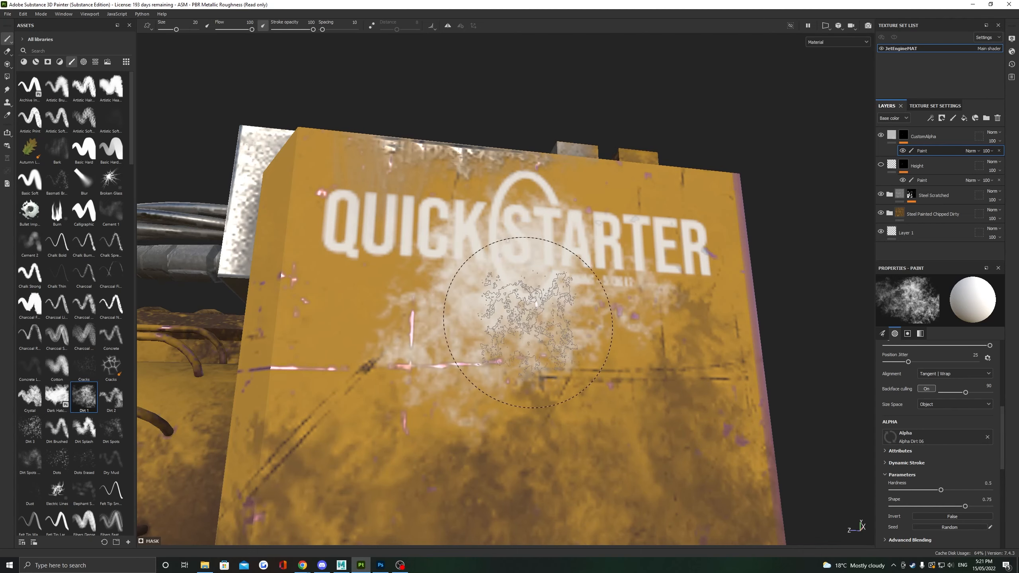
{"action": "key", "text": "ctrl+z"}
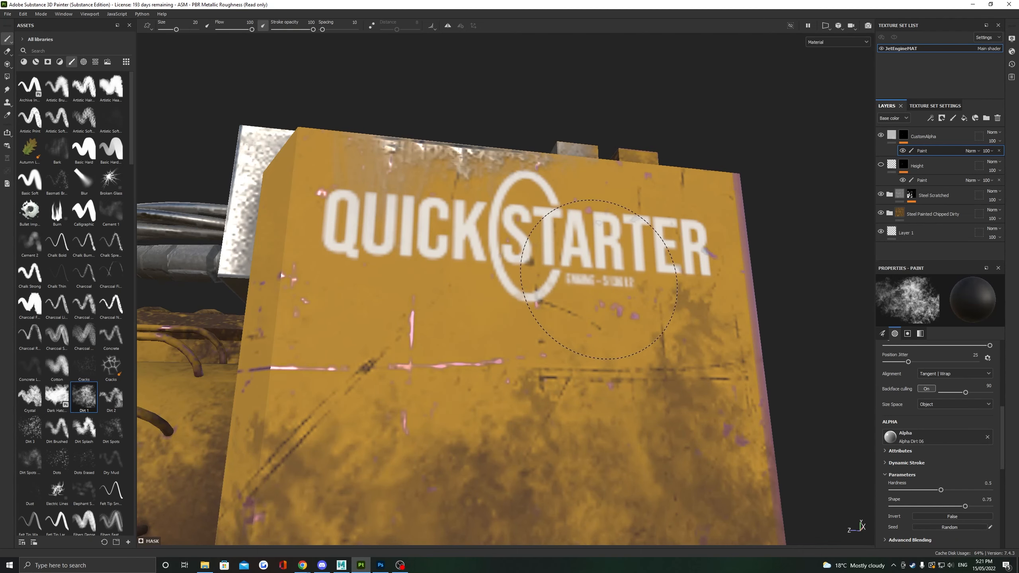
{"action": "mouse_move", "coordinate": [446, 321]}
{"action": "left_mouse_down", "text": "alt"}
{"action": "mouse_move", "coordinate": [443, 354]}
{"action": "mouse_move", "coordinate": [549, 397]}
{"action": "mouse_move", "coordinate": [632, 415]}
{"action": "mouse_move", "coordinate": [727, 386]}
{"action": "mouse_move", "coordinate": [305, 361]}
{"action": "left_mouse_up", "text": "alt"}
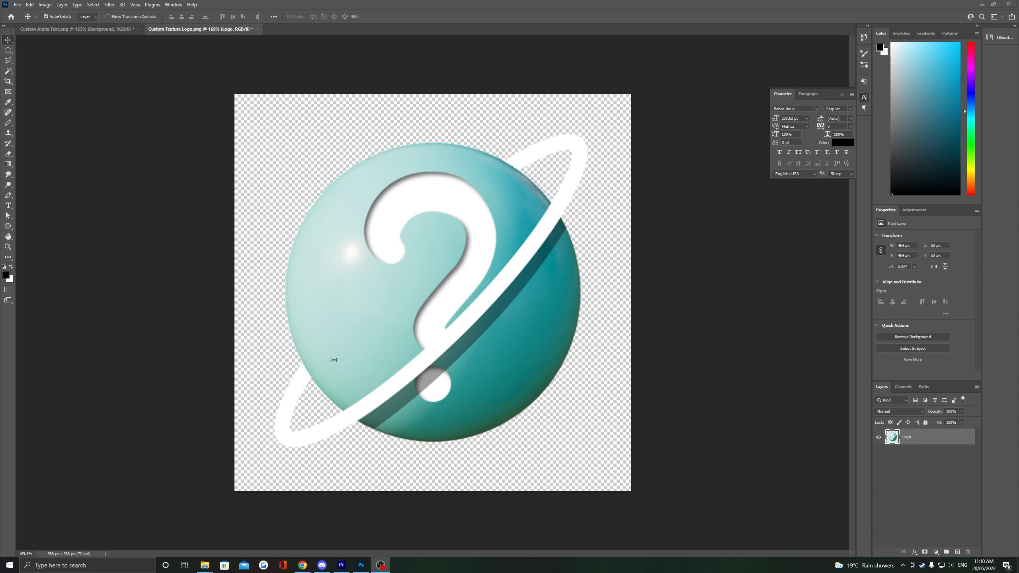
Examine the Custom Texture Logo image in Photoshop, hiding and showing its Logo layer.
{"action": "scroll", "coordinate": [319, 269], "scroll_direction": "up", "scroll_amount": 2, "text": "alt"}
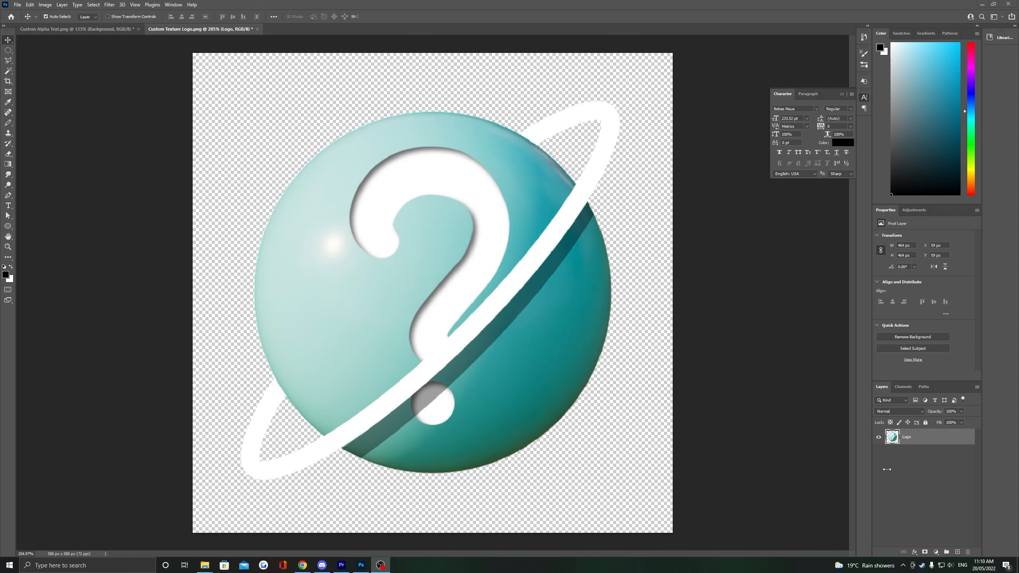
{"action": "left_click", "coordinate": [879, 440]}
{"action": "left_click", "coordinate": [879, 439]}
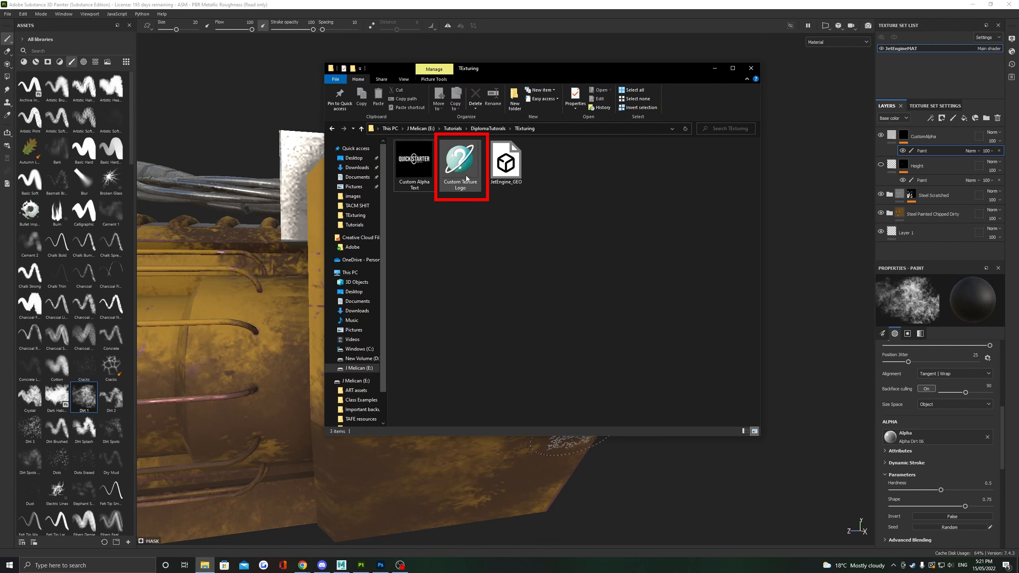
Import Custom Texture Logo.png from the TExturing folder into Substance Painter's current session as a texture.
{"action": "left_click_drag", "start_coordinate": [465, 173], "coordinate": [68, 223]}
{"action": "left_click", "coordinate": [715, 68]}
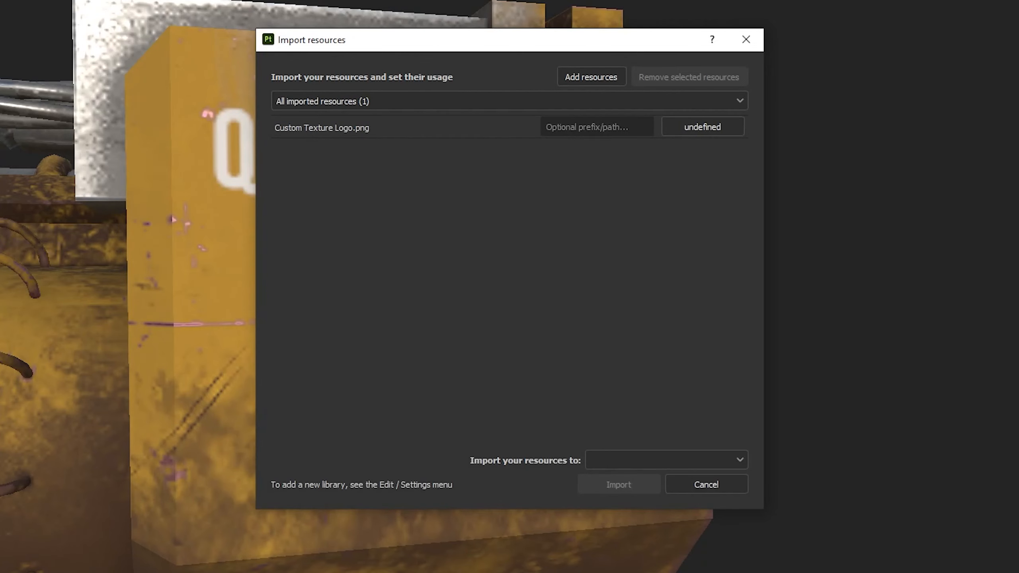
{"action": "left_click", "coordinate": [728, 127]}
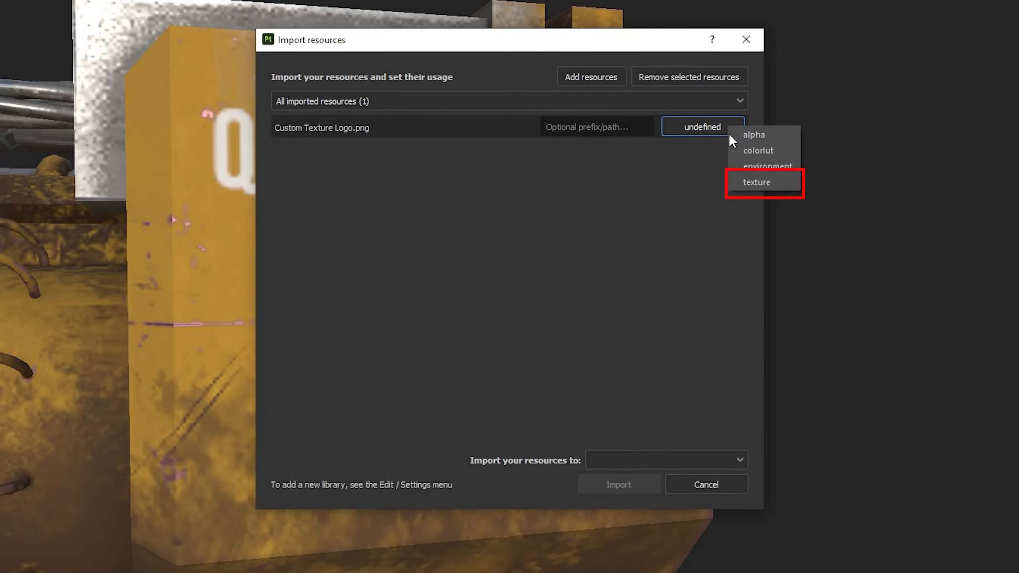
{"action": "left_click", "coordinate": [774, 182]}
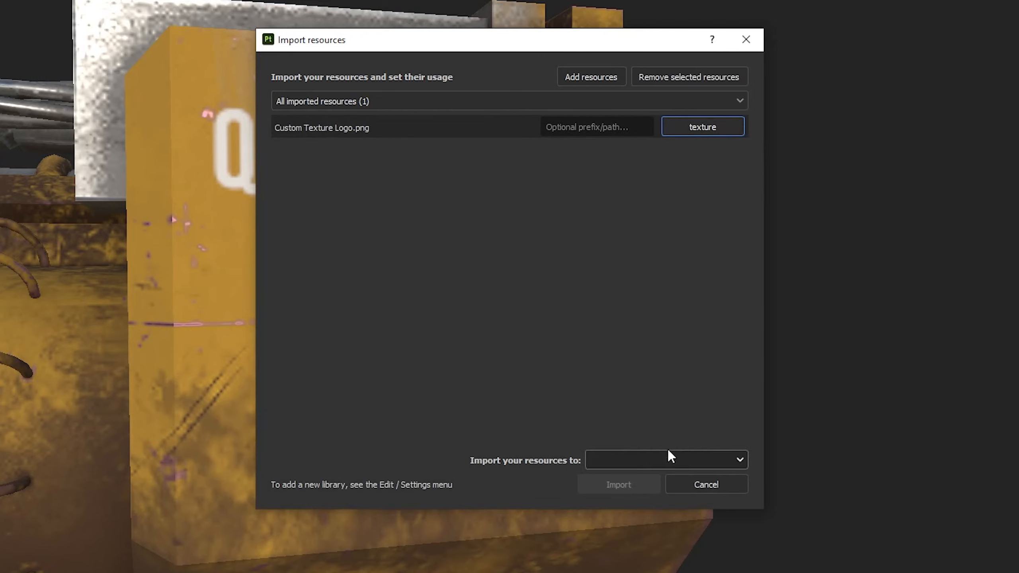
{"action": "left_click", "coordinate": [666, 460]}
{"action": "left_click", "coordinate": [657, 478]}
{"action": "left_click", "coordinate": [640, 485]}
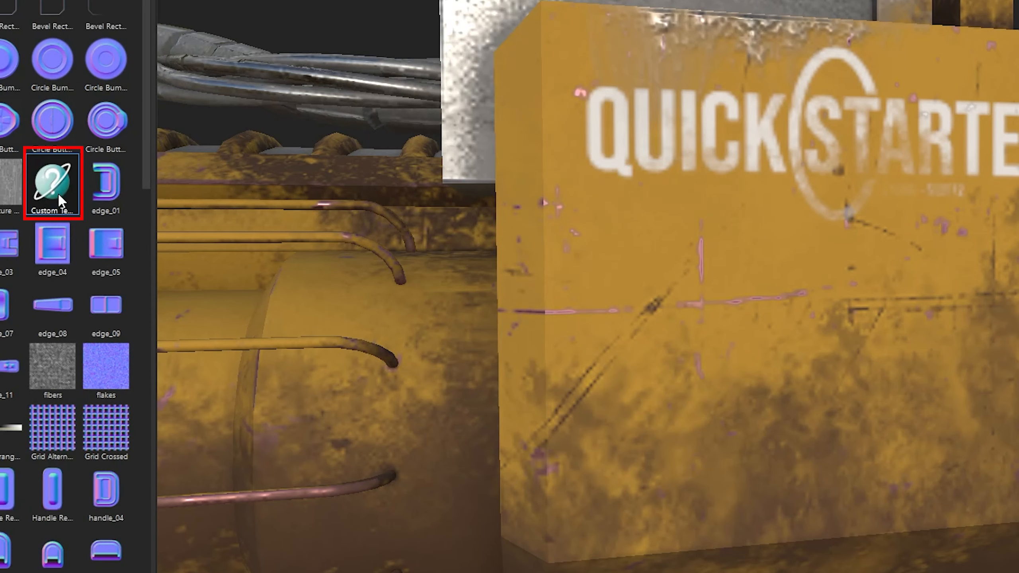
Place the Custom Texture Logo on the rear block's side face below the lettering as a base color projection.
{"action": "left_click_drag", "start_coordinate": [57, 193], "coordinate": [847, 353]}
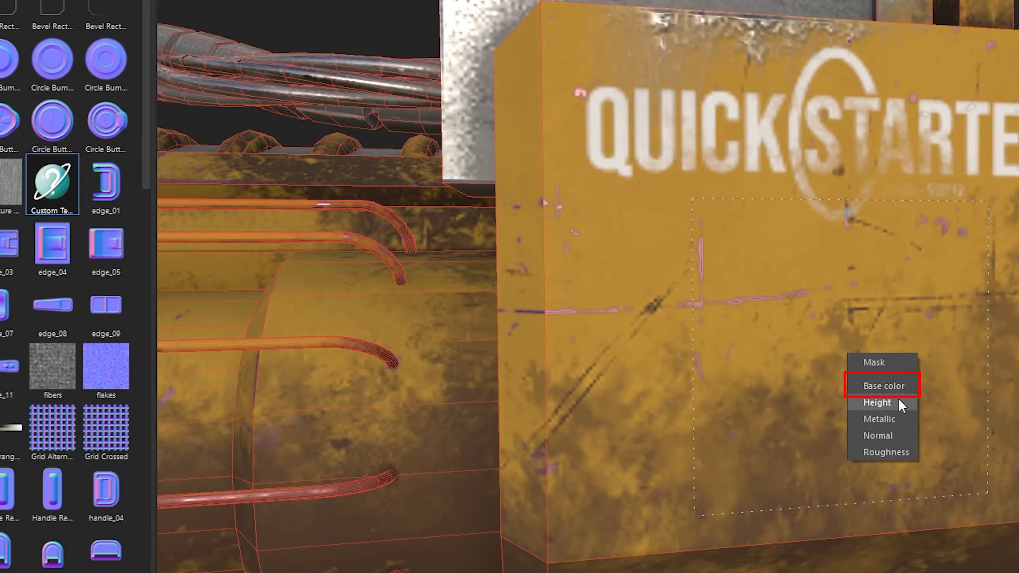
{"action": "left_click", "coordinate": [901, 386]}
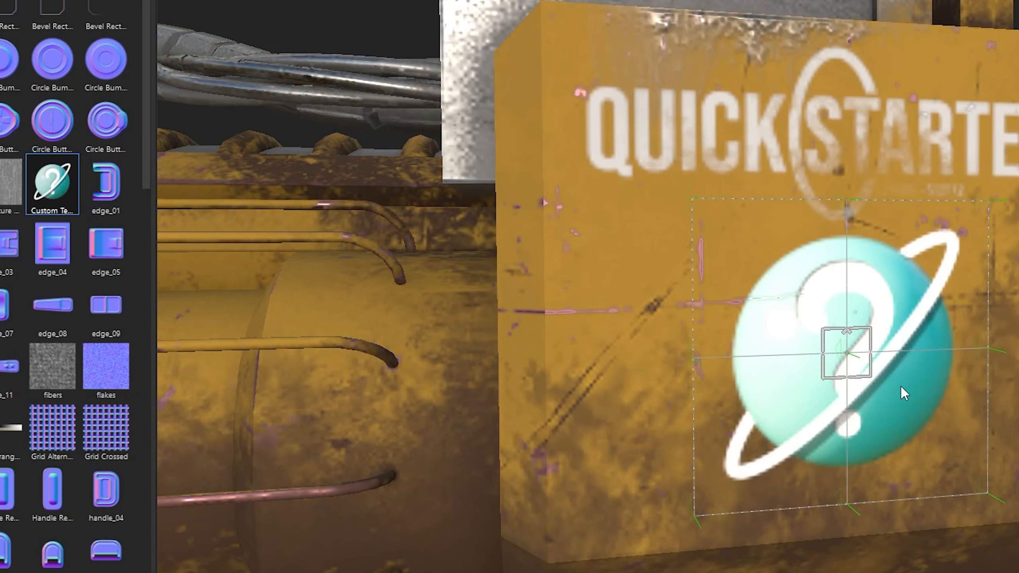
{"action": "scroll", "coordinate": [509, 360], "scroll_direction": "up", "scroll_amount": 3}
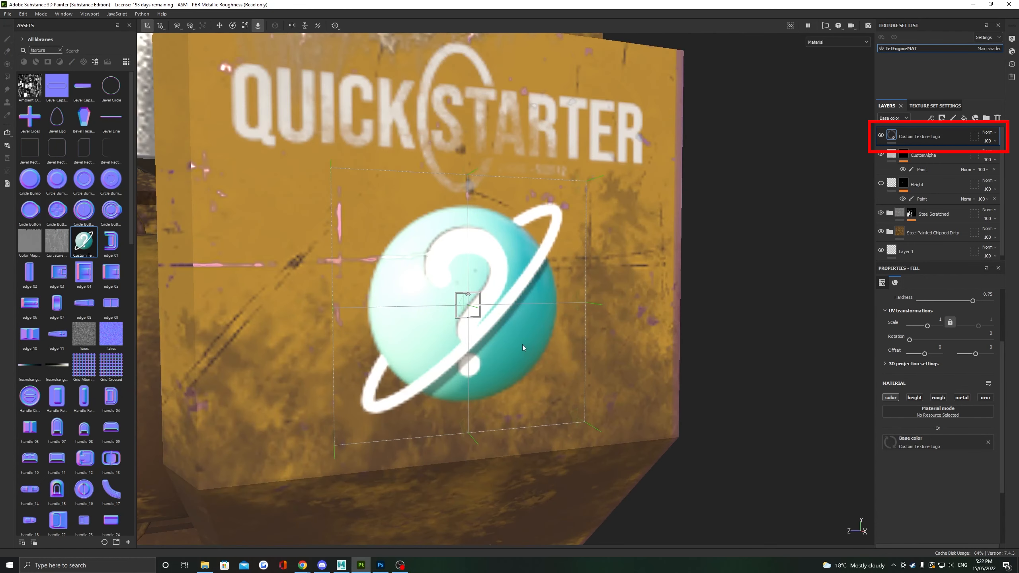
{"action": "left_click_drag", "start_coordinate": [522, 344], "coordinate": [441, 270], "text": "alt"}
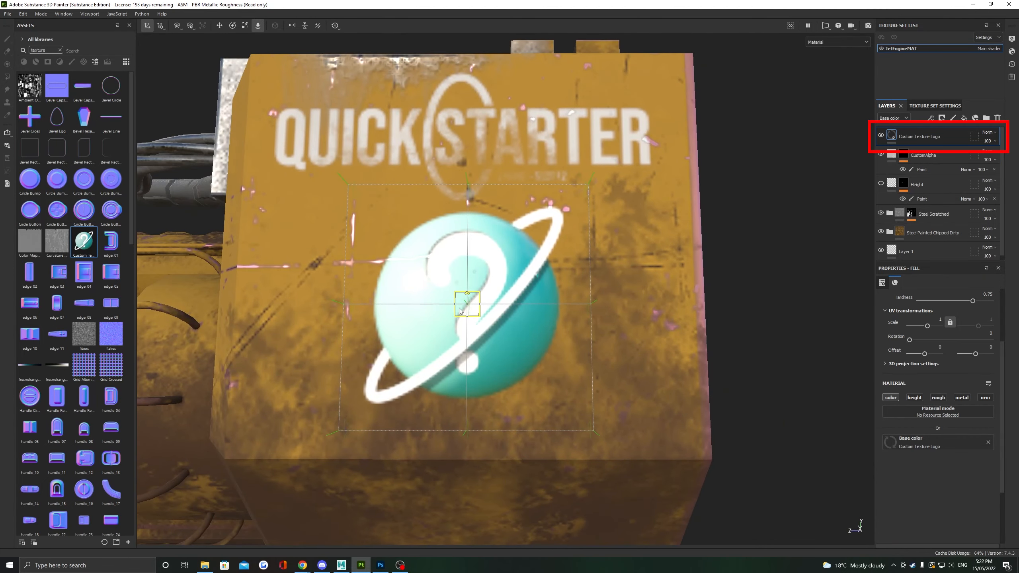
Move the logo projection around on the block's side face below the lettering and rotate it slightly clockwise.
{"action": "left_click_drag", "start_coordinate": [459, 311], "coordinate": [443, 330]}
{"action": "scroll", "coordinate": [443, 325], "scroll_direction": "down", "scroll_amount": 4}
{"action": "middle_click_drag", "start_coordinate": [409, 335], "coordinate": [511, 353], "text": "alt"}
{"action": "mouse_move", "coordinate": [511, 353]}
{"action": "left_mouse_down"}
{"action": "mouse_move", "coordinate": [424, 388]}
{"action": "mouse_move", "coordinate": [276, 372]}
{"action": "mouse_move", "coordinate": [242, 336]}
{"action": "mouse_move", "coordinate": [387, 448]}
{"action": "mouse_move", "coordinate": [618, 506]}
{"action": "mouse_move", "coordinate": [398, 414]}
{"action": "mouse_move", "coordinate": [587, 472]}
{"action": "mouse_move", "coordinate": [588, 379]}
{"action": "mouse_move", "coordinate": [572, 321]}
{"action": "left_mouse_up"}
{"action": "key", "text": "e"}
{"action": "scroll", "coordinate": [571, 321], "scroll_direction": "up", "scroll_amount": 3}
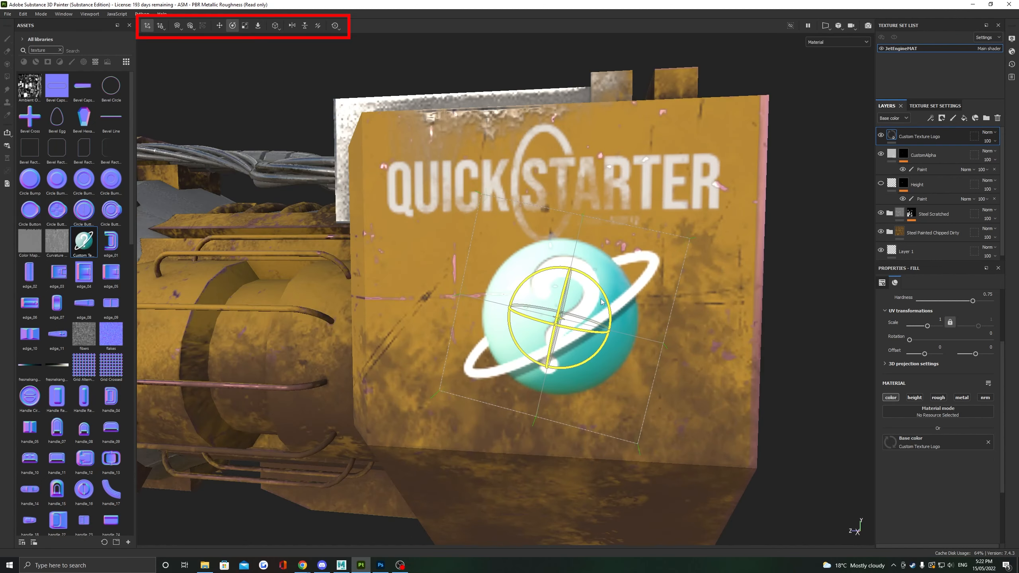
Scale the logo projection down slightly and move it toward the lower right corner of the block's side face.
{"action": "key", "text": "r"}
{"action": "mouse_move", "coordinate": [601, 301]}
{"action": "left_mouse_down"}
{"action": "mouse_move", "coordinate": [375, 296]}
{"action": "mouse_move", "coordinate": [602, 317]}
{"action": "mouse_move", "coordinate": [543, 333]}
{"action": "mouse_move", "coordinate": [699, 319]}
{"action": "left_mouse_up"}
{"action": "key", "text": "w"}
{"action": "key", "text": "r"}
{"action": "key", "text": "w"}
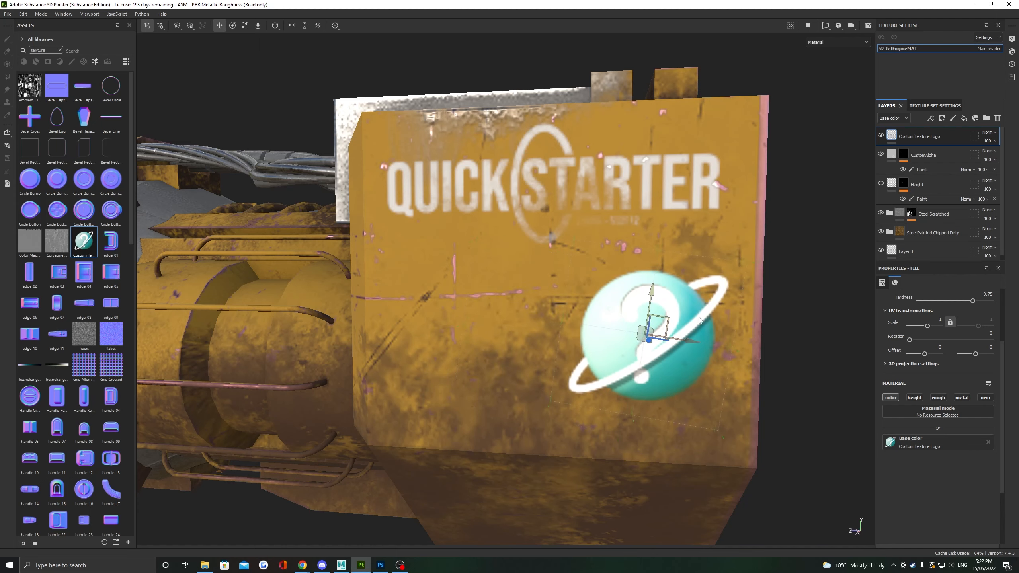
{"action": "left_click_drag", "start_coordinate": [816, 190], "coordinate": [762, 192], "text": "alt"}
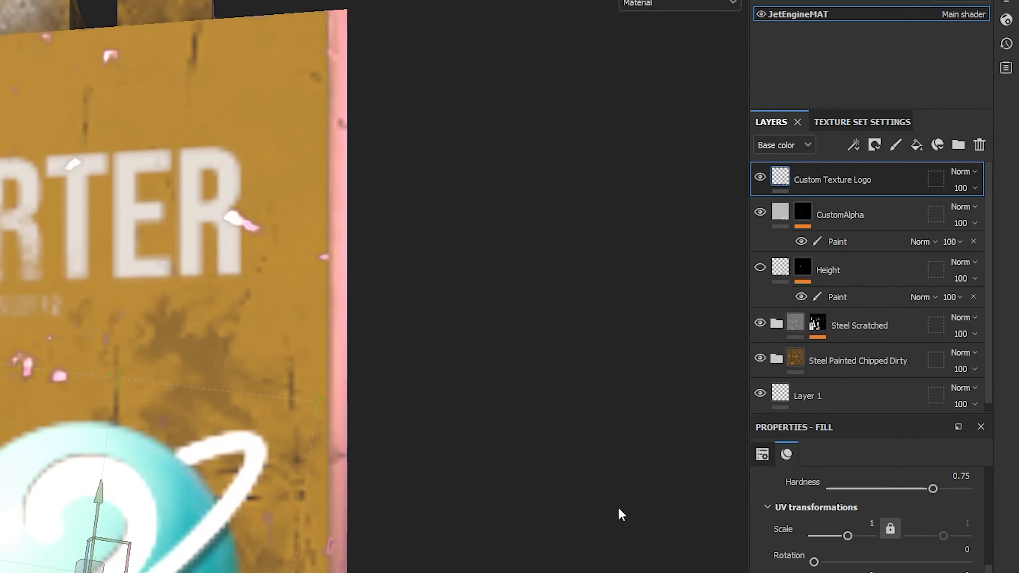
{"action": "left_click", "coordinate": [874, 145]}
{"action": "left_click", "coordinate": [896, 184]}
{"action": "key", "text": "ctrl+z"}
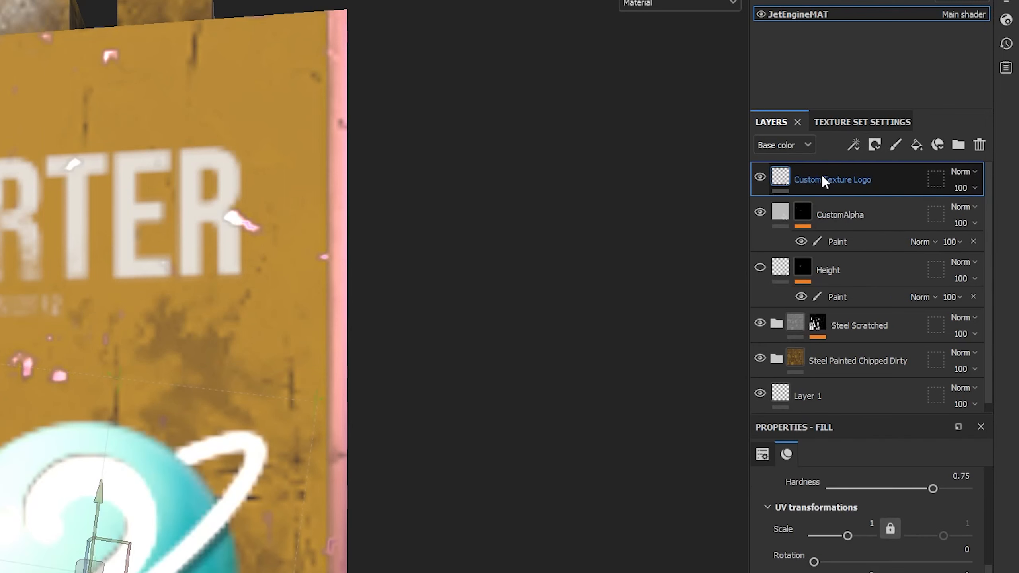
Add a white mask to the Custom Texture Logo layer and wear away the logo's lower part with the dirt brush.
{"action": "left_click", "coordinate": [874, 144]}
{"action": "left_click", "coordinate": [884, 164]}
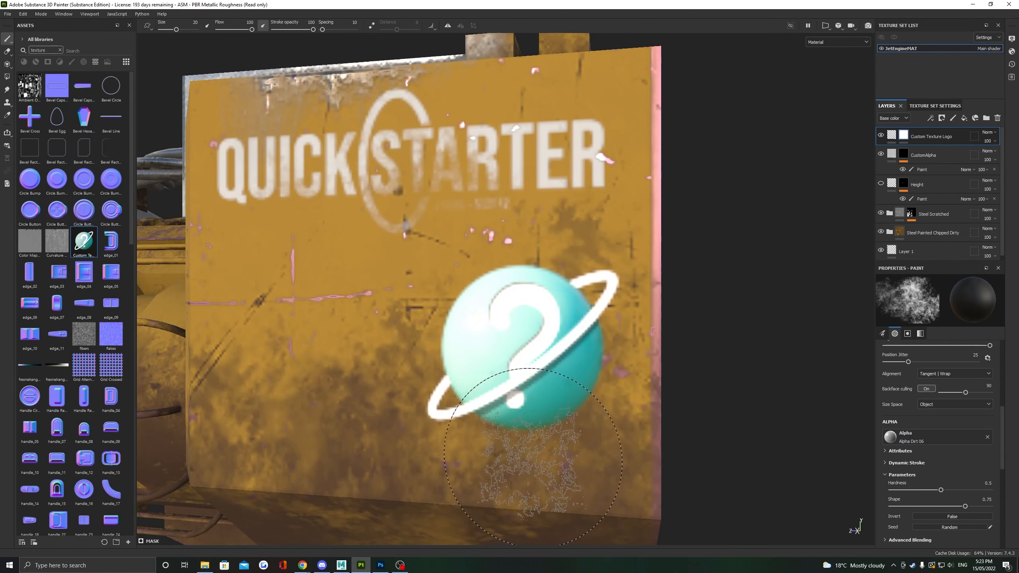
{"action": "mouse_move", "coordinate": [533, 457]}
{"action": "left_mouse_down"}
{"action": "mouse_move", "coordinate": [474, 393]}
{"action": "mouse_move", "coordinate": [489, 377]}
{"action": "mouse_move", "coordinate": [473, 361]}
{"action": "mouse_move", "coordinate": [684, 415]}
{"action": "left_mouse_up"}
Examine the weathered logo on the rear block together with the whole engine from several angles.
{"action": "scroll", "coordinate": [726, 308], "scroll_direction": "down", "scroll_amount": 5}
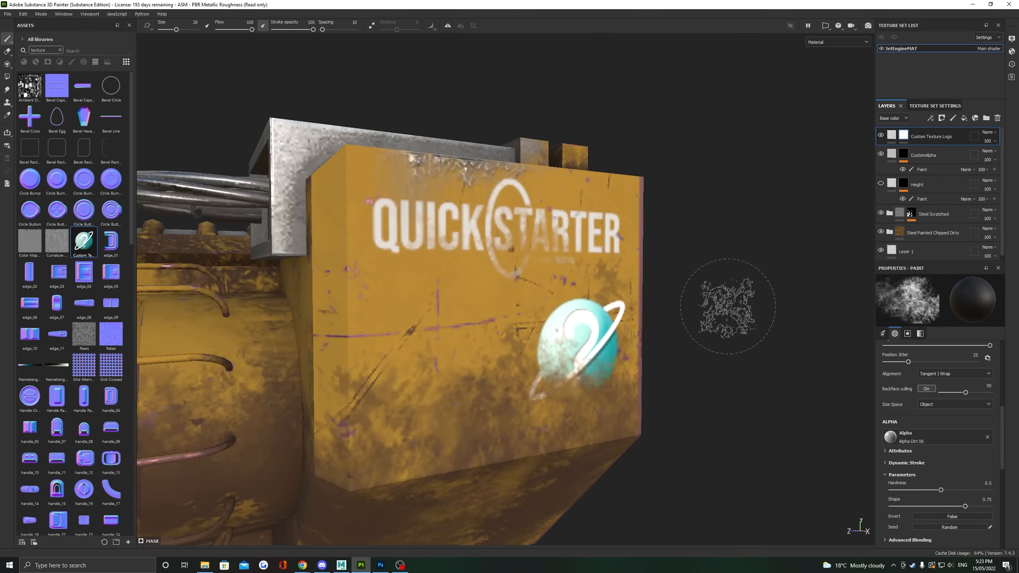
{"action": "left_click_drag", "start_coordinate": [668, 284], "coordinate": [762, 289], "text": "alt"}
{"action": "scroll", "coordinate": [500, 206], "scroll_direction": "down", "scroll_amount": 3}
{"action": "scroll", "coordinate": [501, 205], "scroll_direction": "up", "scroll_amount": 3}
{"action": "middle_click_drag", "start_coordinate": [500, 206], "coordinate": [493, 280], "text": "alt"}
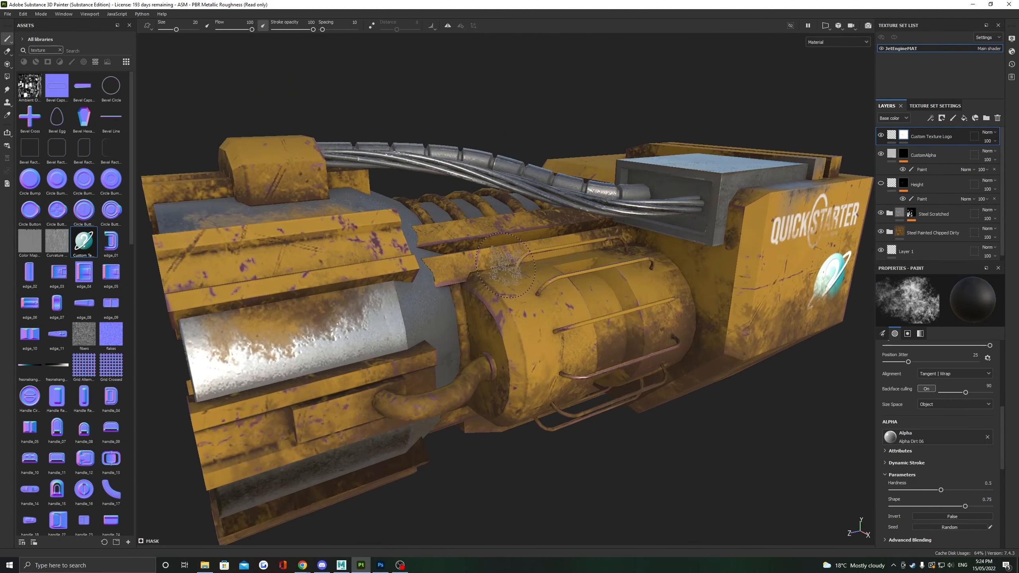
{"action": "scroll", "coordinate": [513, 233], "scroll_direction": "down", "scroll_amount": 3}
{"action": "scroll", "coordinate": [569, 223], "scroll_direction": "up", "scroll_amount": 2}
{"action": "left_click_drag", "start_coordinate": [590, 234], "coordinate": [602, 218], "text": "alt"}
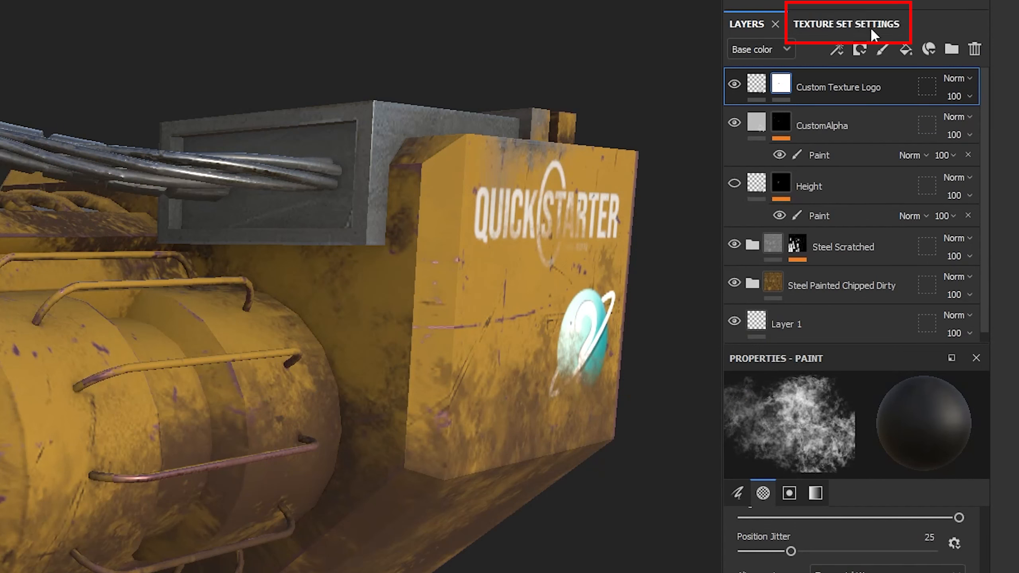
Add an Emissive channel to the JetEngineMAT texture set.
{"action": "left_click", "coordinate": [870, 27]}
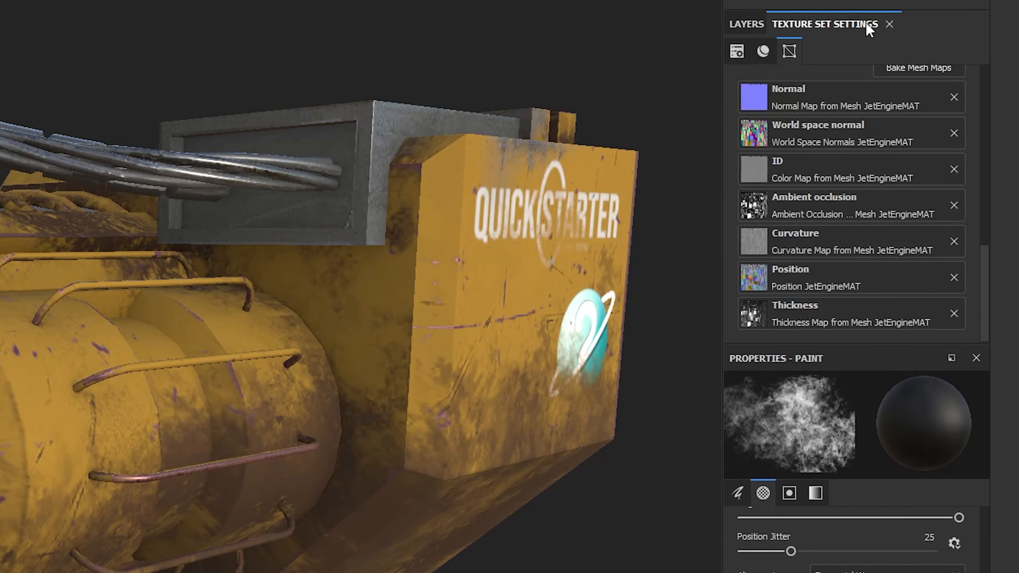
{"action": "scroll", "coordinate": [847, 231], "scroll_direction": "up", "scroll_amount": 5}
{"action": "scroll", "coordinate": [846, 229], "scroll_direction": "up", "scroll_amount": 5}
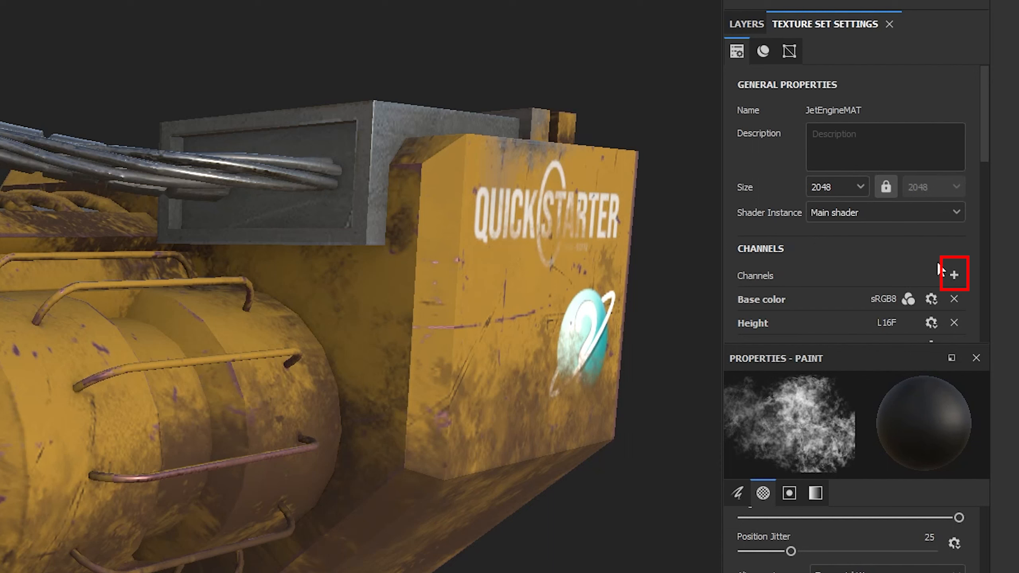
{"action": "scroll", "coordinate": [929, 241], "scroll_direction": "down", "scroll_amount": 1}
{"action": "left_click", "coordinate": [952, 227]}
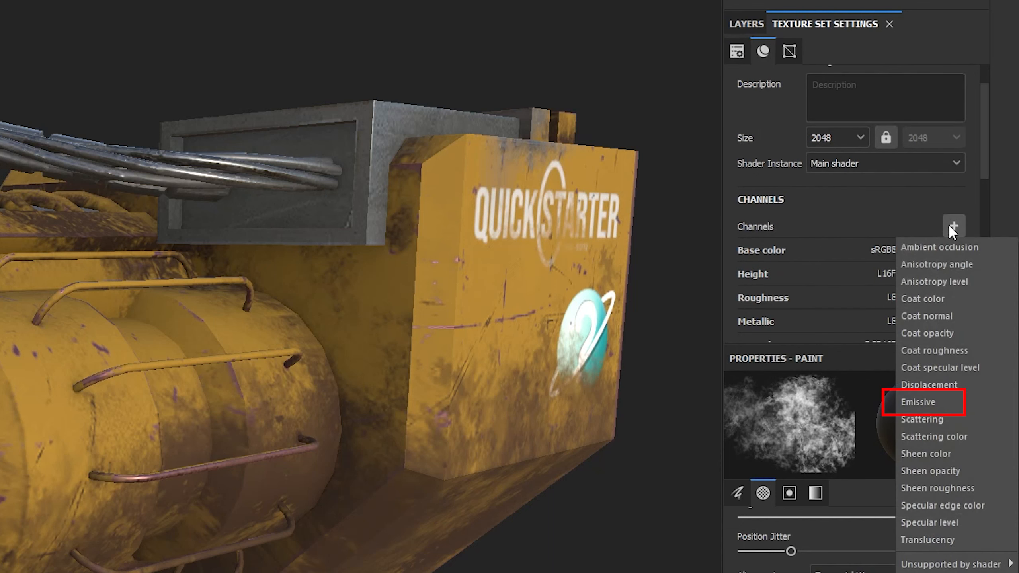
{"action": "left_click", "coordinate": [949, 400]}
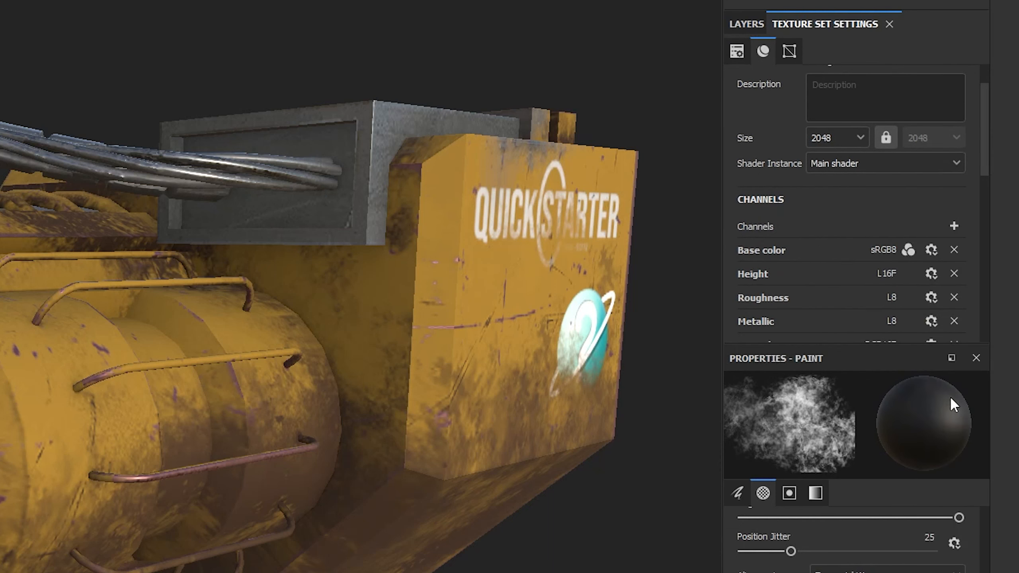
Add a fill layer above the Custom Texture Logo layer with only its emissive channel enabled.
{"action": "left_click", "coordinate": [734, 20]}
{"action": "mouse_move", "coordinate": [268, 229]}
{"action": "left_mouse_down", "text": "alt"}
{"action": "mouse_move", "coordinate": [485, 196]}
{"action": "mouse_move", "coordinate": [662, 193]}
{"action": "mouse_move", "coordinate": [461, 197]}
{"action": "left_mouse_up", "text": "alt"}
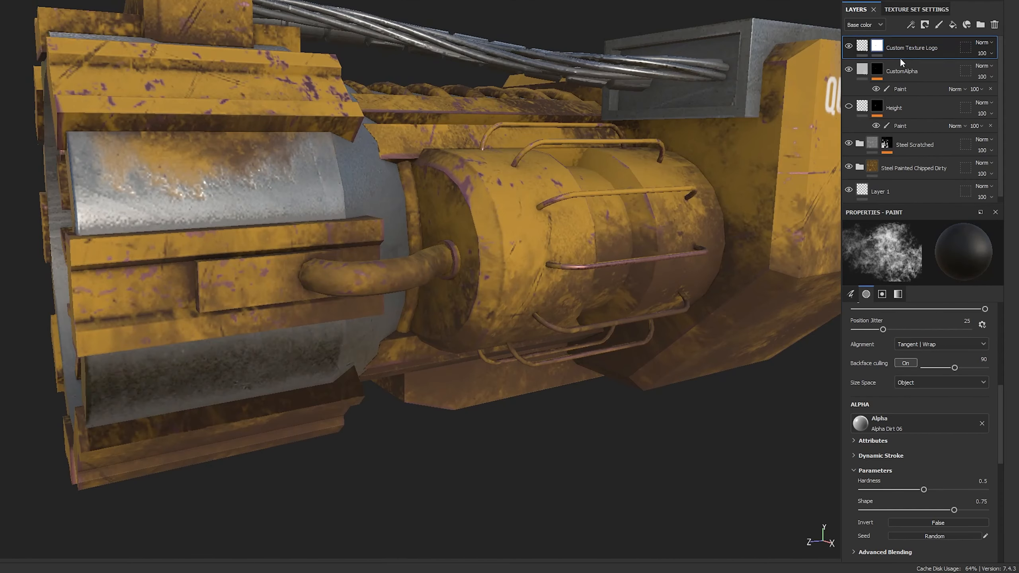
{"action": "left_click", "coordinate": [953, 26]}
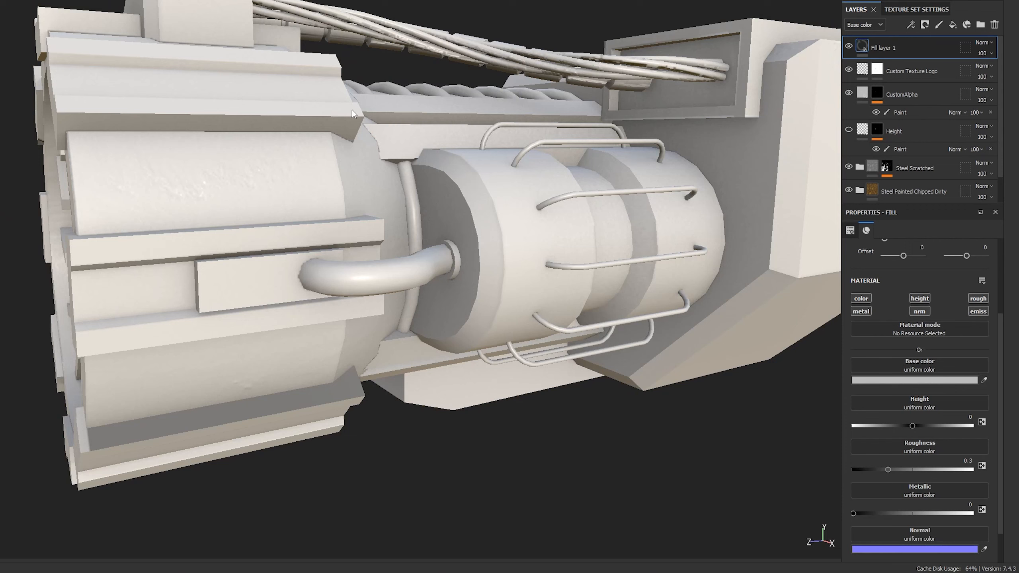
{"action": "left_click", "coordinate": [979, 315]}
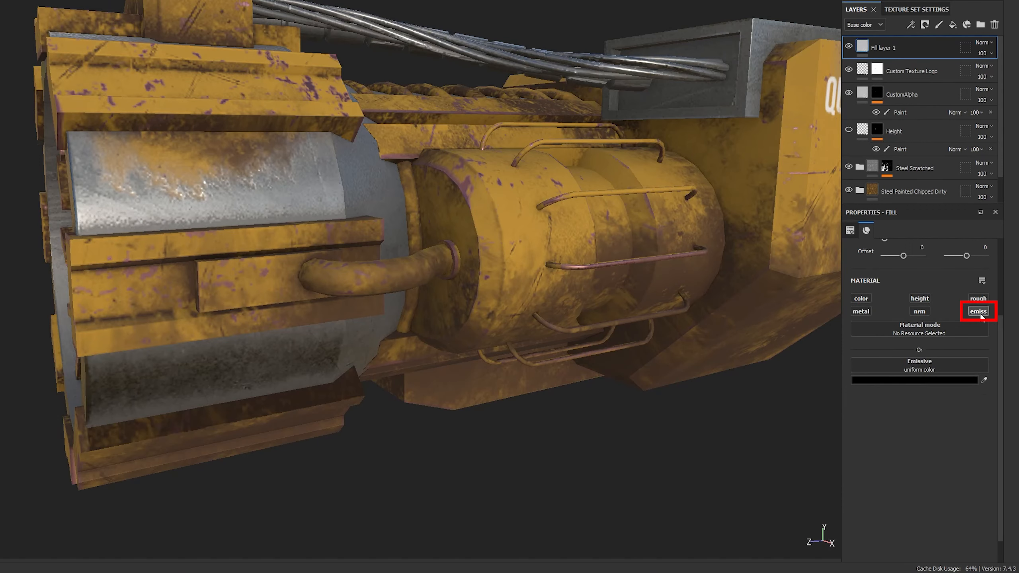
Set the fill layer's emissive color to light blue 5FC8FF.
{"action": "left_click", "coordinate": [929, 382]}
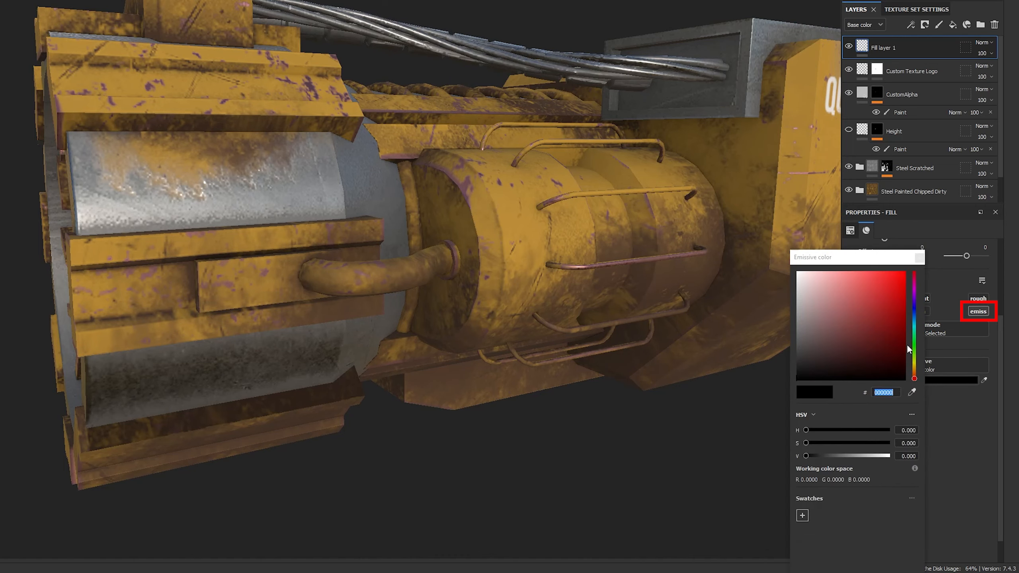
{"action": "left_click_drag", "start_coordinate": [916, 333], "coordinate": [914, 319]}
{"action": "left_click_drag", "start_coordinate": [867, 295], "coordinate": [865, 273]}
{"action": "left_click_drag", "start_coordinate": [353, 209], "coordinate": [602, 209], "text": "alt"}
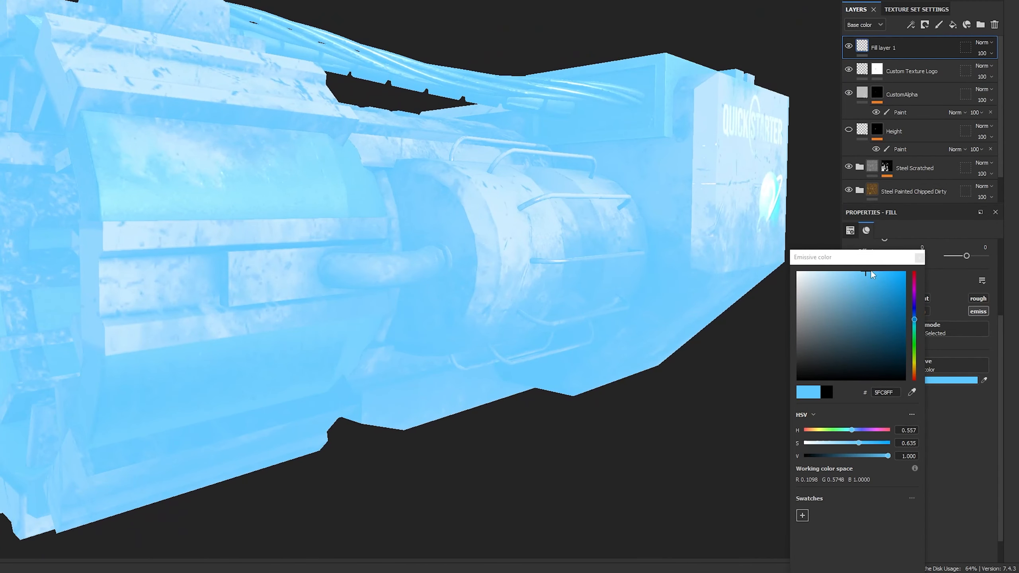
{"action": "left_click", "coordinate": [923, 260]}
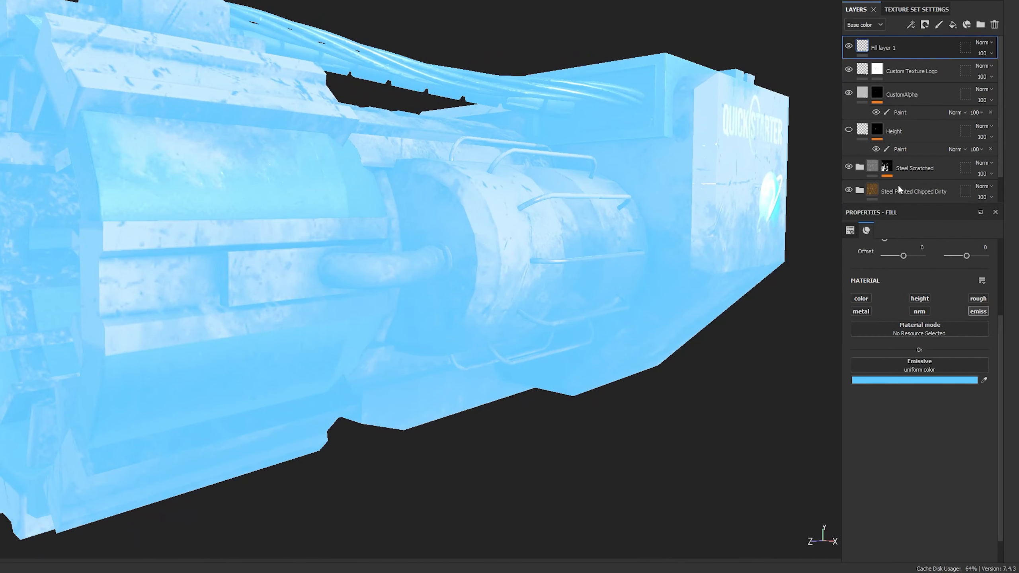
Add a black mask to the emissive fill layer and reveal the glow on the intake's inner rings with Polygon Fill.
{"action": "left_click", "coordinate": [924, 25]}
{"action": "left_click", "coordinate": [950, 48]}
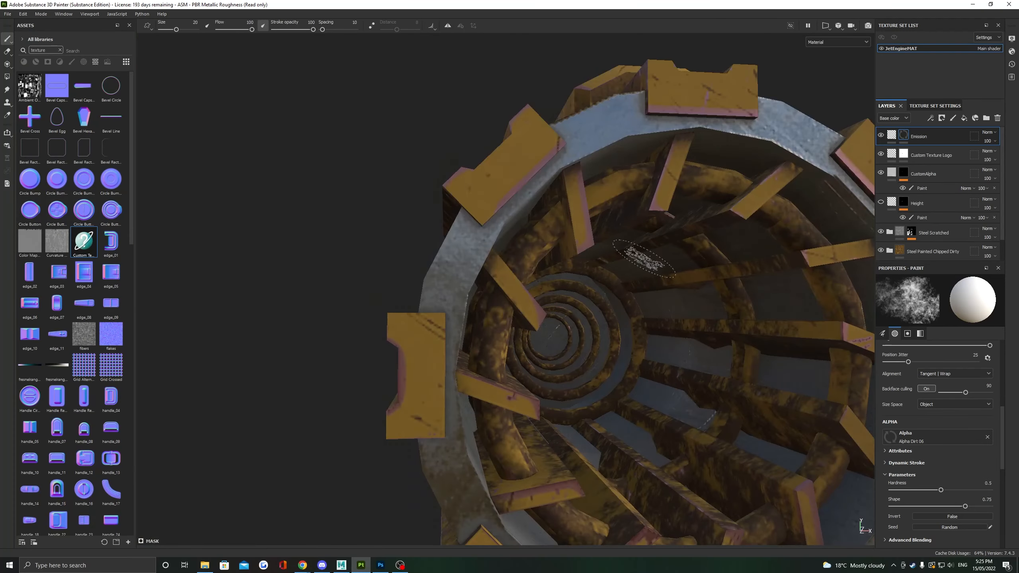
{"action": "key", "text": "f"}
{"action": "left_click", "coordinate": [495, 318]}
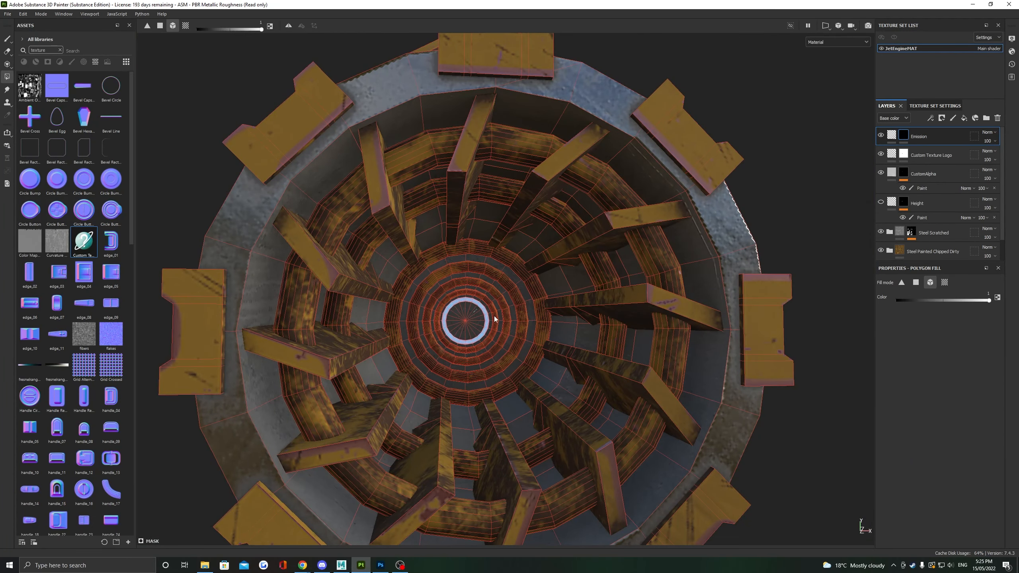
{"action": "left_click_drag", "start_coordinate": [495, 318], "coordinate": [503, 291], "text": "alt"}
{"action": "key", "text": "f"}
{"action": "key", "text": "1"}
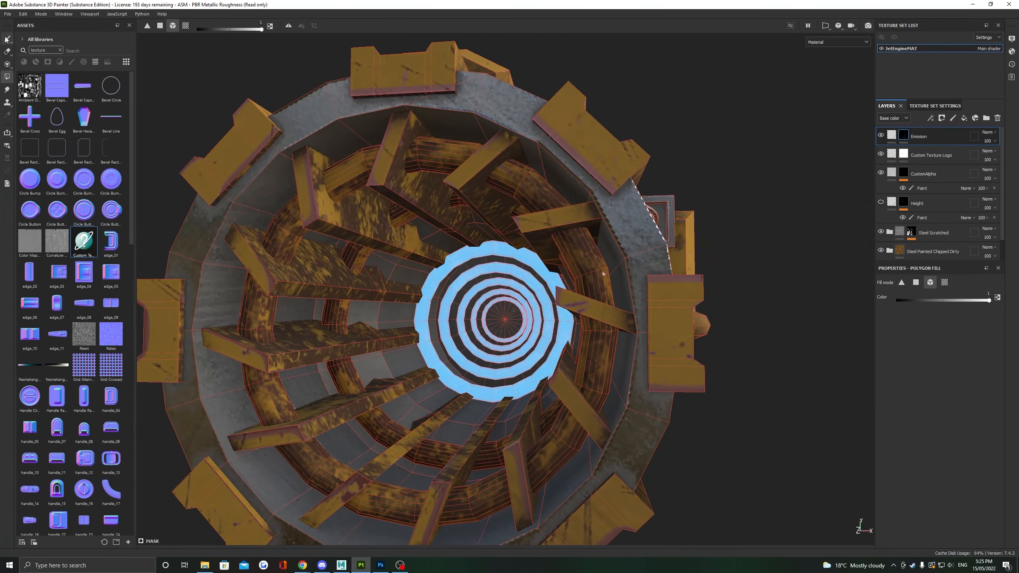
{"action": "scroll", "coordinate": [489, 315], "scroll_direction": "up", "scroll_amount": 6}
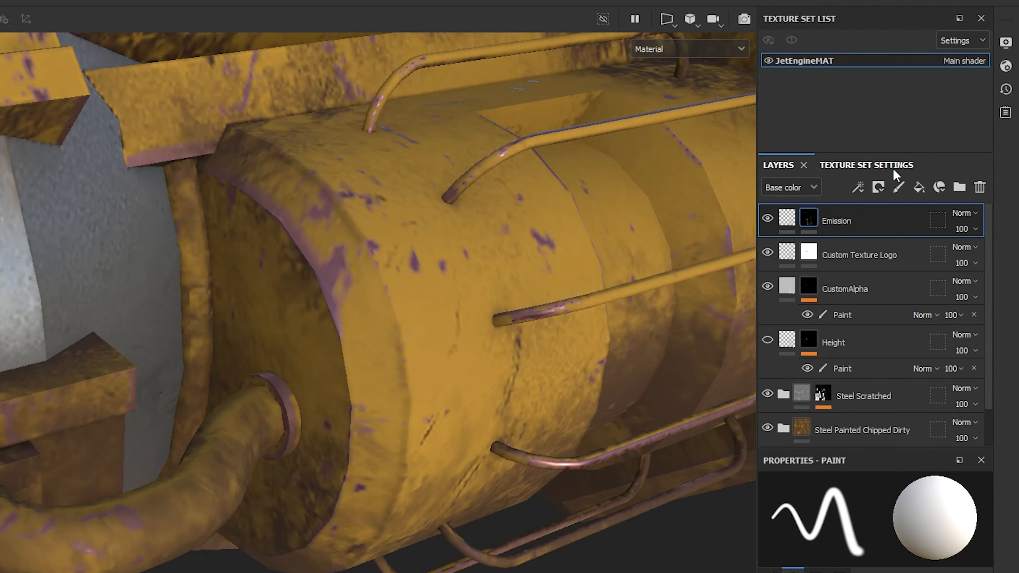
Check which channels the texture set can add and switch the main shader to pbr-metal-rough-with-alpha-blending.
{"action": "left_click", "coordinate": [958, 107]}
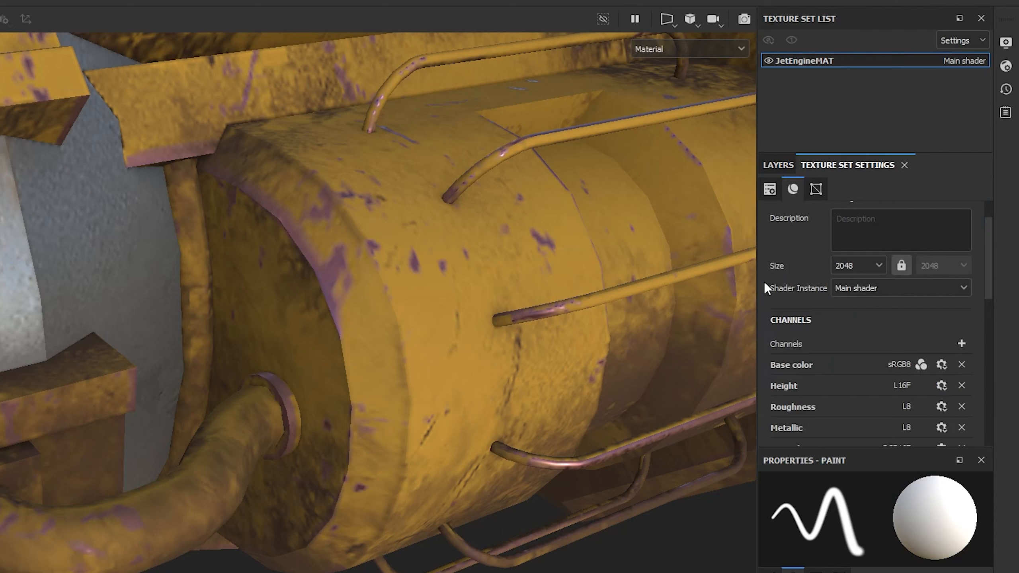
{"action": "left_click", "coordinate": [961, 344]}
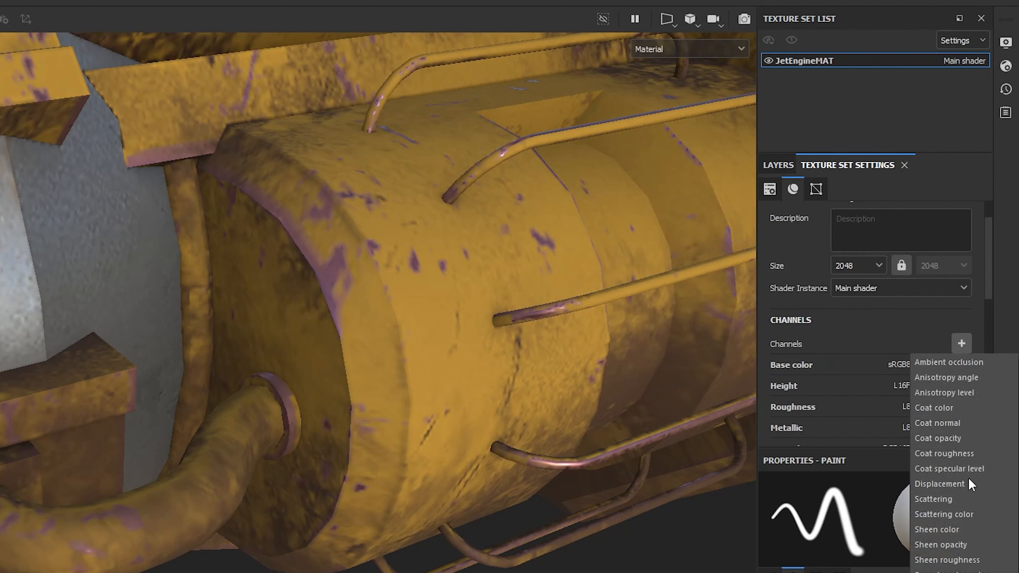
{"action": "left_click", "coordinate": [961, 341]}
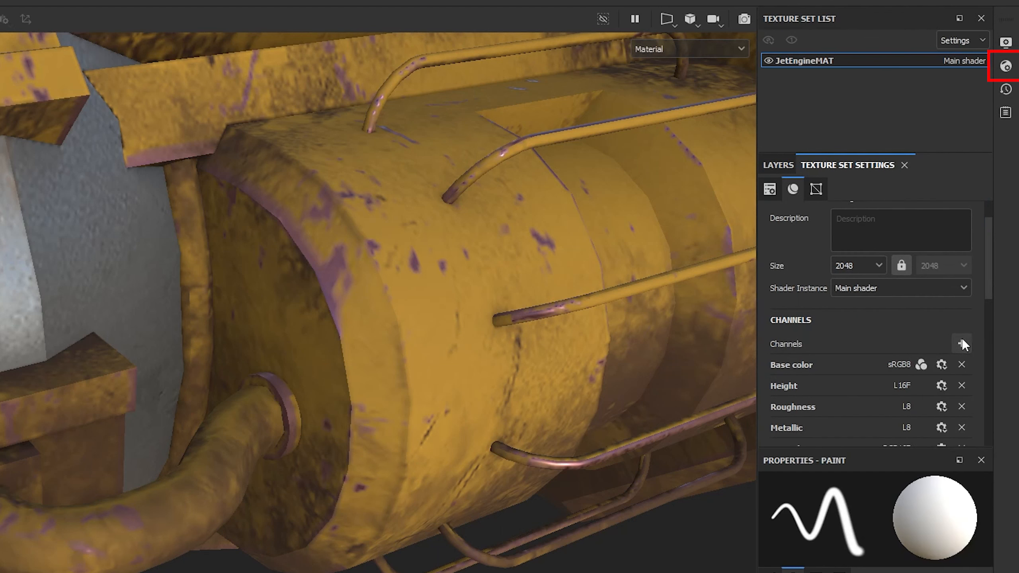
{"action": "left_click", "coordinate": [1006, 66]}
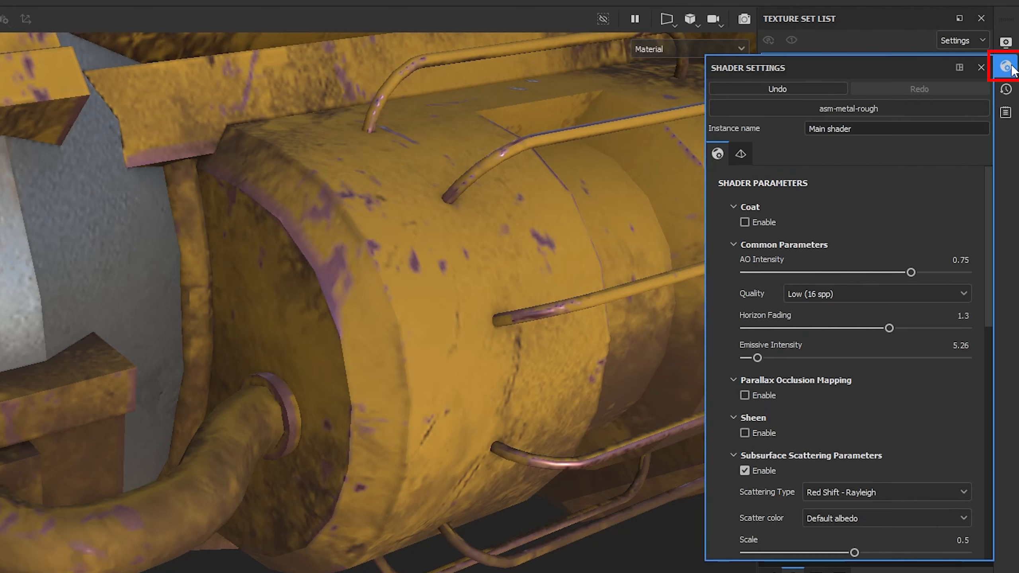
{"action": "left_click", "coordinate": [864, 114]}
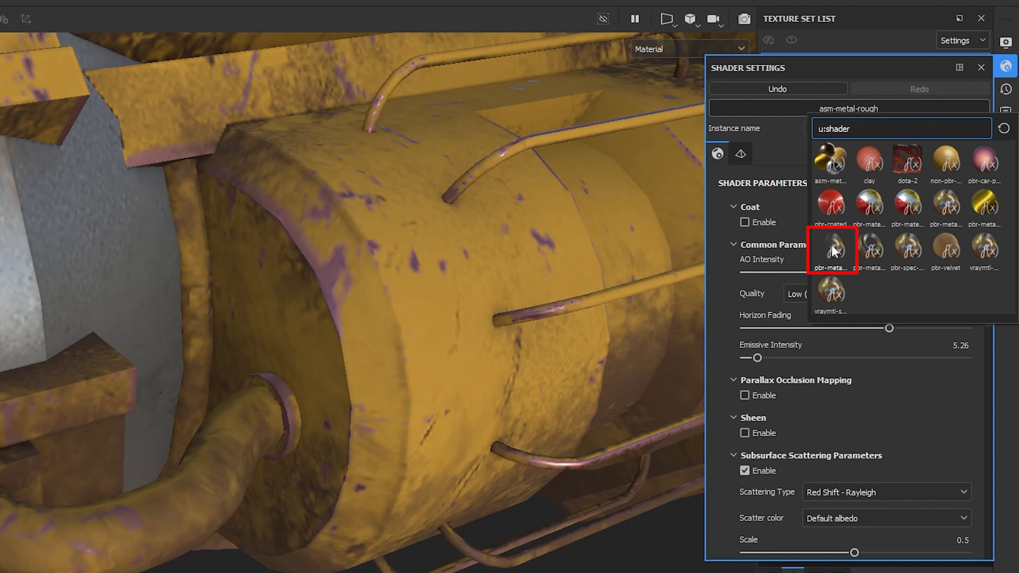
{"action": "mouse_move", "coordinate": [831, 244]}
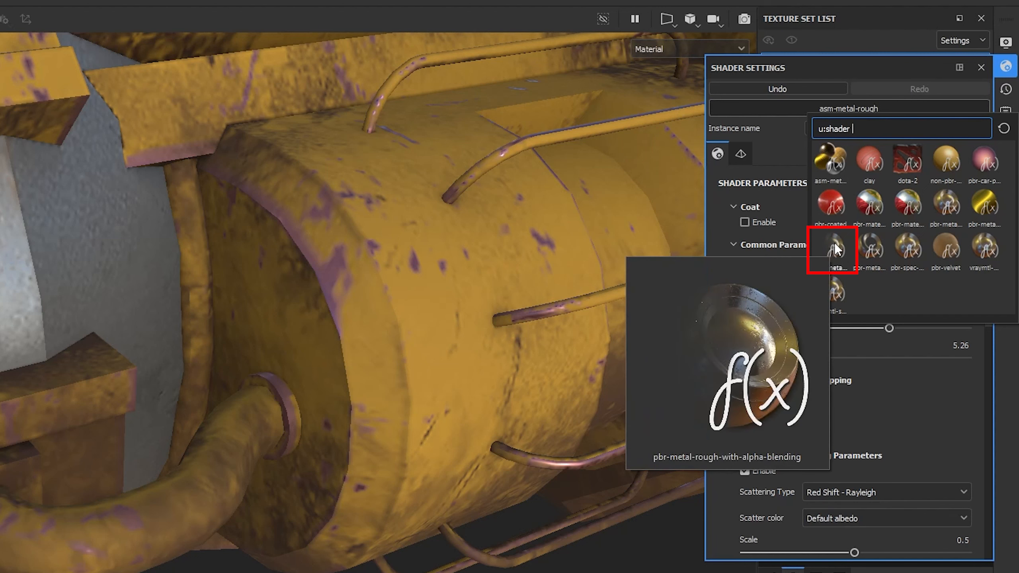
{"action": "key", "text": "Escape"}
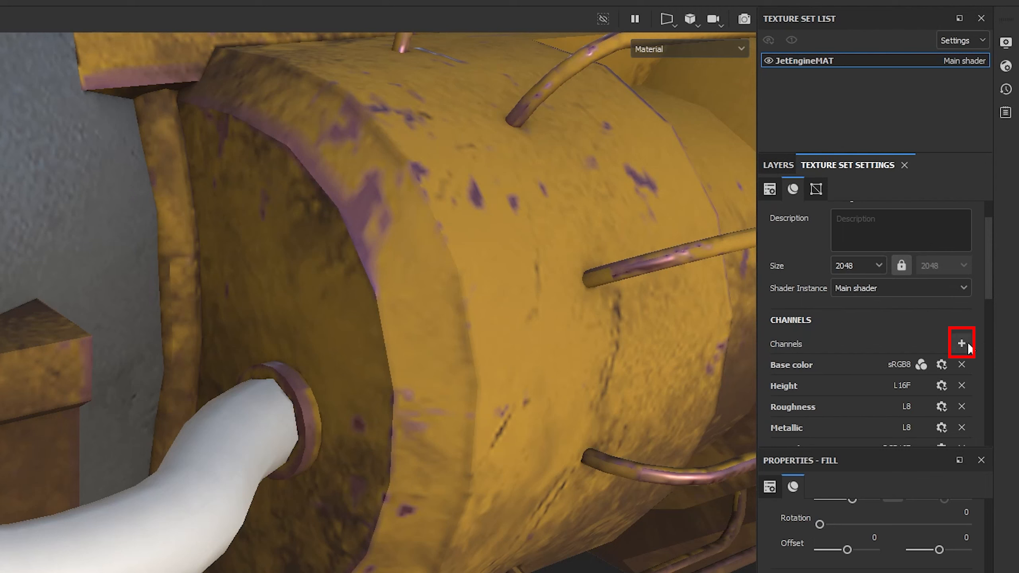
Add an Opacity channel to the texture set and lower the Glass layer's opacity value to about 0.17.
{"action": "left_click", "coordinate": [961, 343]}
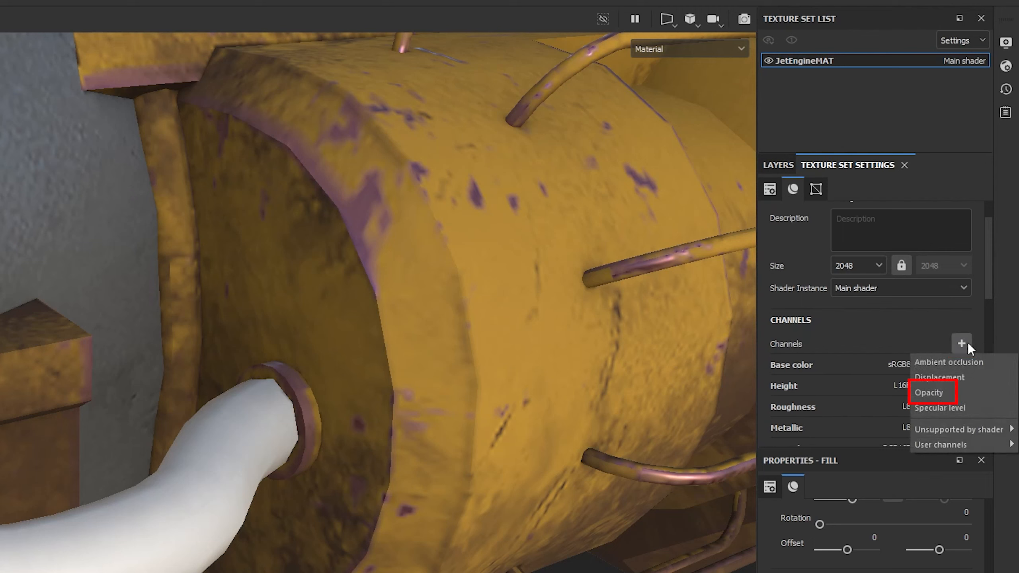
{"action": "left_click", "coordinate": [973, 394]}
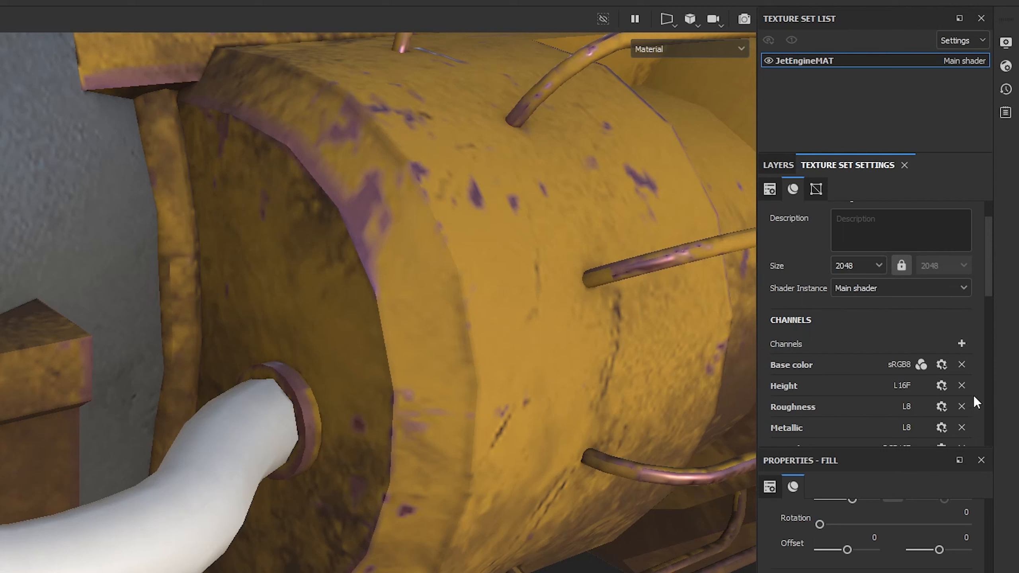
{"action": "left_click", "coordinate": [777, 163]}
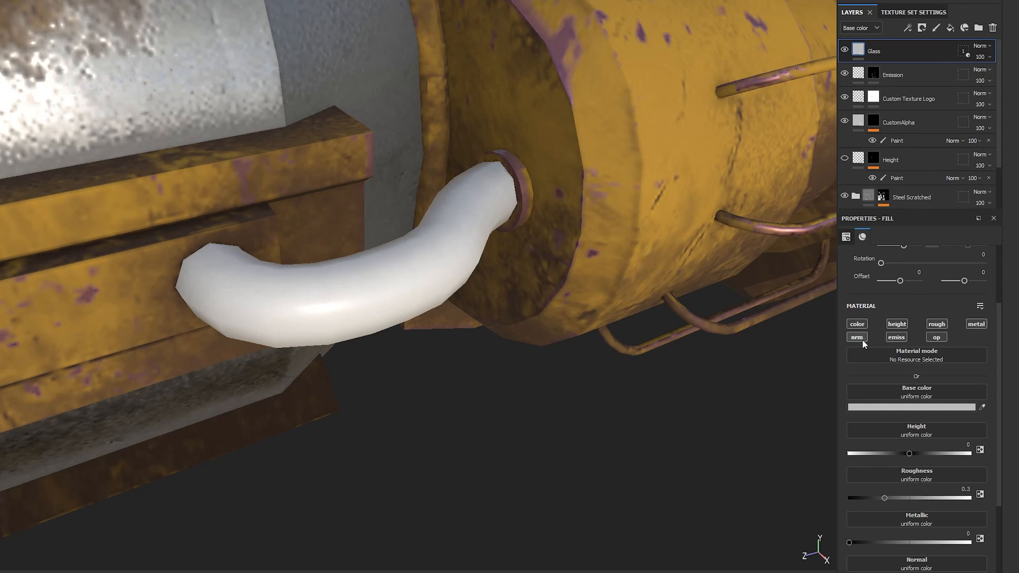
{"action": "scroll", "coordinate": [889, 353], "scroll_direction": "down", "scroll_amount": 3}
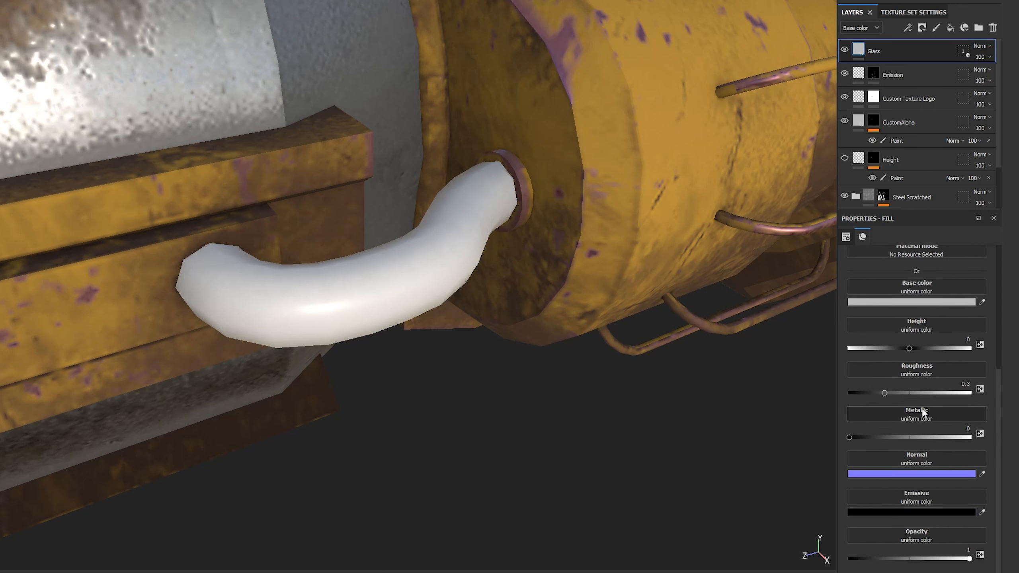
{"action": "left_click_drag", "start_coordinate": [968, 558], "coordinate": [863, 561]}
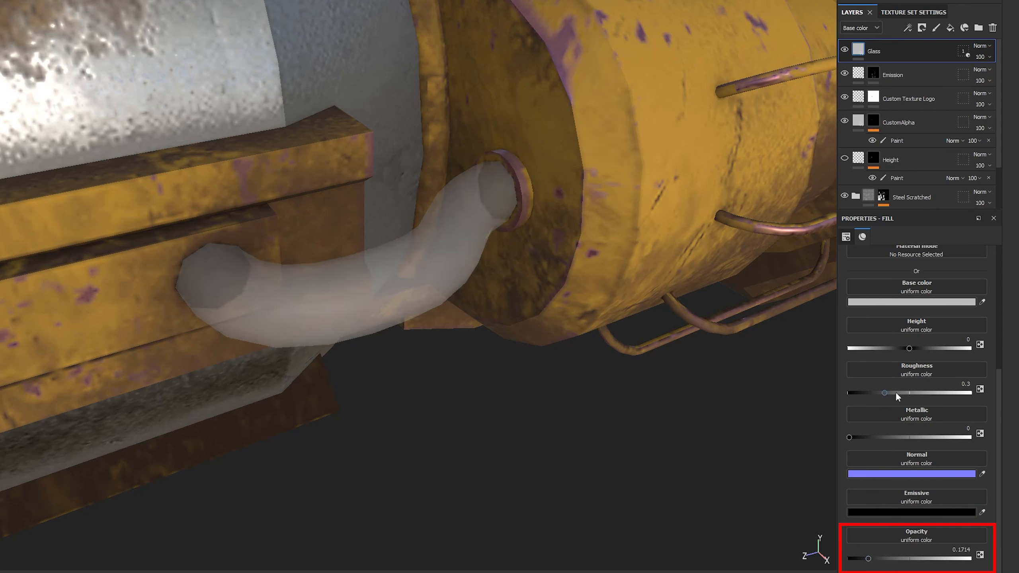
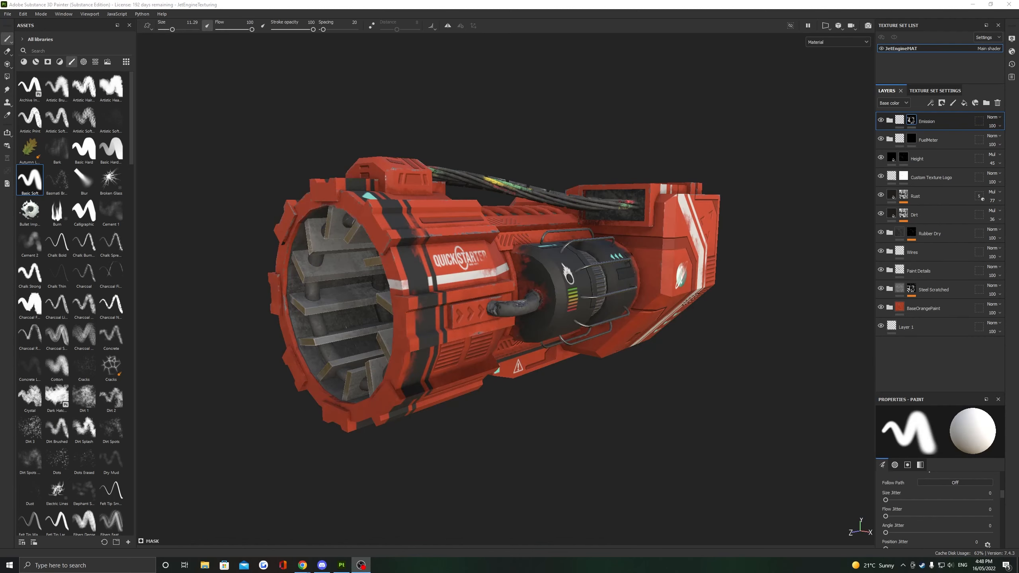
Examine the finished red jet engine's textures from the front and the side.
{"action": "left_click_drag", "start_coordinate": [281, 281], "coordinate": [278, 135], "text": "alt"}
{"action": "left_click_drag", "start_coordinate": [429, 156], "coordinate": [708, 206], "text": "alt"}
{"action": "left_click_drag", "start_coordinate": [499, 238], "coordinate": [592, 263], "text": "alt"}
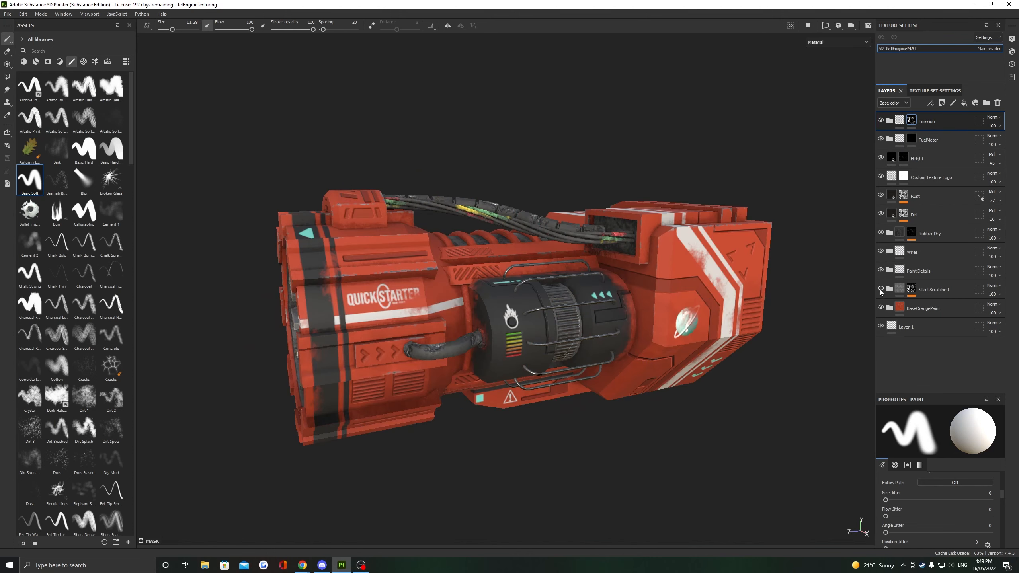
Toggle the visibility of the Steel Scratched and BaseOrangePaint folders to compare the engine with and without them.
{"action": "left_click", "coordinate": [880, 289]}
{"action": "left_click", "coordinate": [881, 307]}
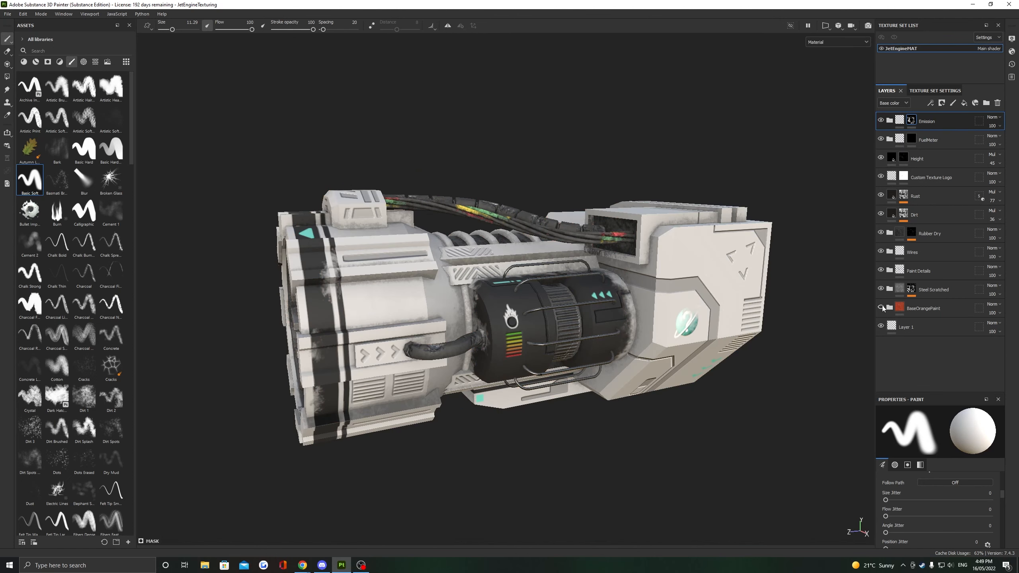
{"action": "left_click", "coordinate": [881, 307]}
{"action": "left_click_drag", "start_coordinate": [510, 305], "coordinate": [572, 293], "text": "alt"}
{"action": "right_click_drag", "start_coordinate": [571, 293], "coordinate": [473, 370], "text": "alt"}
{"action": "left_click_drag", "start_coordinate": [473, 369], "coordinate": [570, 285], "text": "alt"}
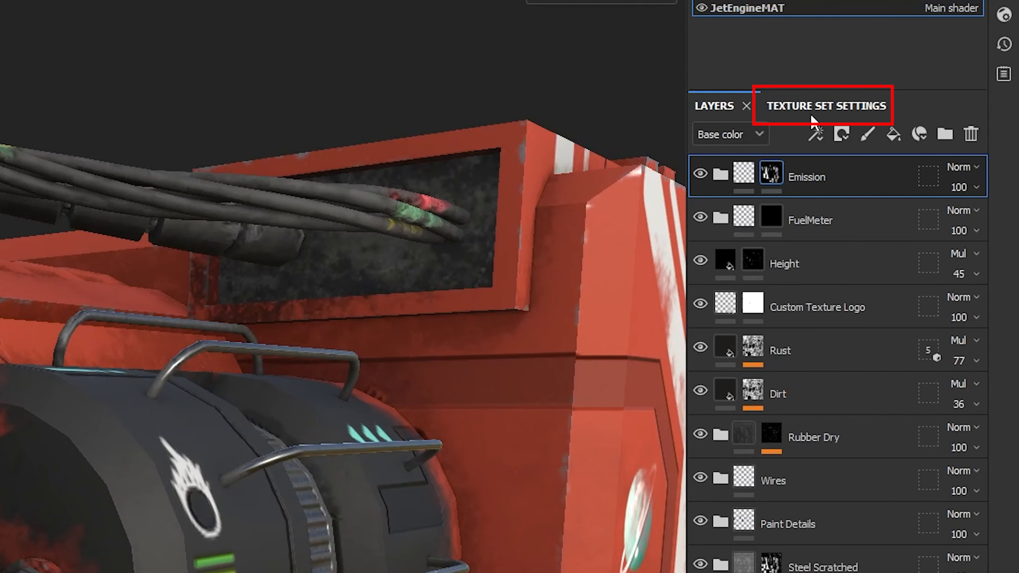
Set the JetEngineMAT texture set's size to 4096.
{"action": "left_click", "coordinate": [811, 116]}
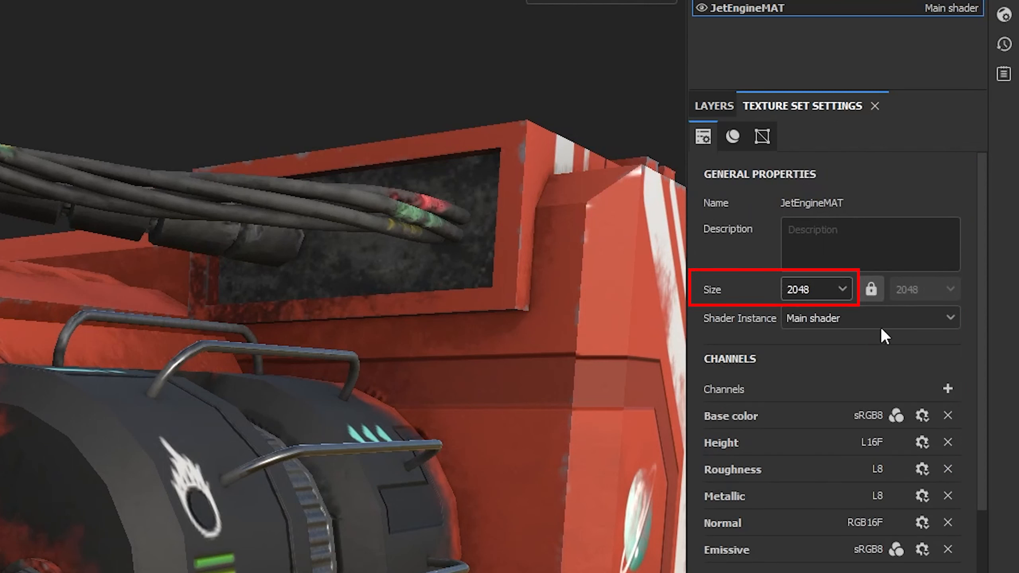
{"action": "left_click", "coordinate": [839, 290]}
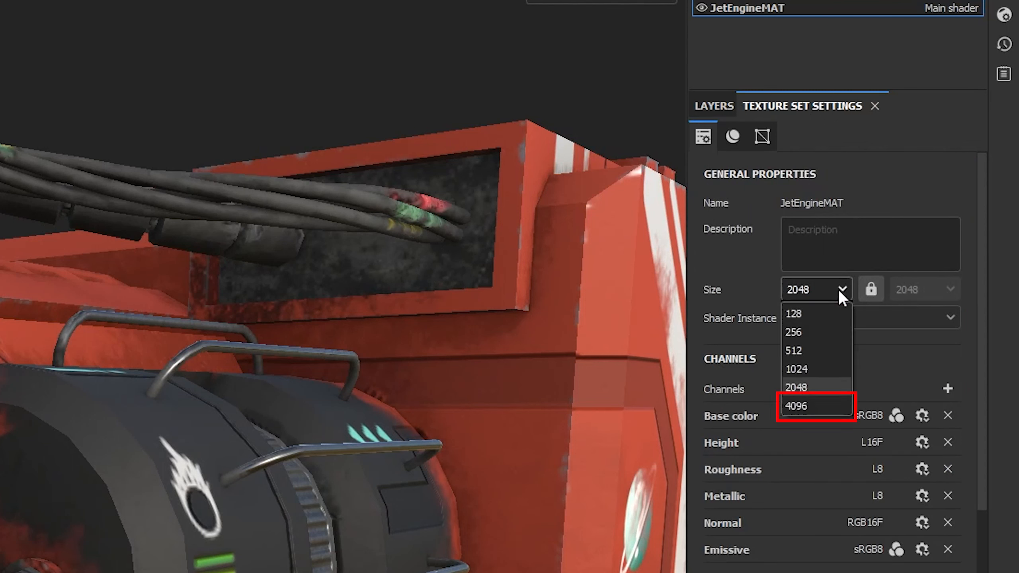
{"action": "left_click", "coordinate": [828, 403]}
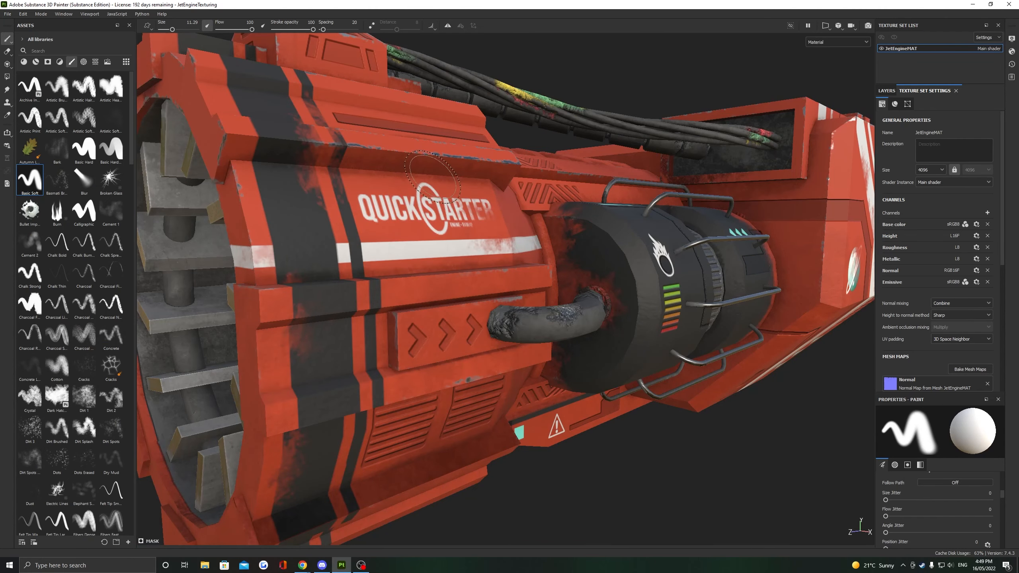
Examine the textured engine up close and from several sides, including its logo, canister and planet decal.
{"action": "left_click_drag", "start_coordinate": [432, 178], "coordinate": [361, 201], "text": "alt"}
{"action": "scroll", "coordinate": [628, 417], "scroll_direction": "up", "scroll_amount": 3}
{"action": "scroll", "coordinate": [445, 292], "scroll_direction": "down", "scroll_amount": 6}
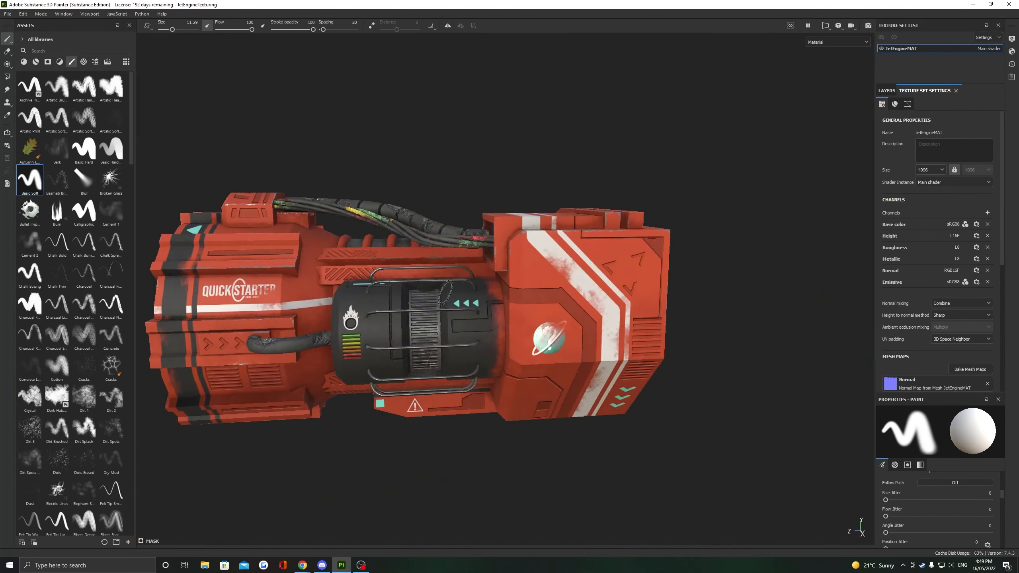
{"action": "scroll", "coordinate": [445, 293], "scroll_direction": "up", "scroll_amount": 5}
{"action": "middle_click_drag", "start_coordinate": [575, 420], "coordinate": [443, 345], "text": "alt"}
{"action": "scroll", "coordinate": [443, 345], "scroll_direction": "down", "scroll_amount": 8}
{"action": "left_click_drag", "start_coordinate": [444, 345], "coordinate": [541, 352], "text": "alt"}
{"action": "scroll", "coordinate": [557, 240], "scroll_direction": "up", "scroll_amount": 7}
{"action": "left_click_drag", "start_coordinate": [557, 240], "coordinate": [331, 284], "text": "alt"}
{"action": "scroll", "coordinate": [644, 260], "scroll_direction": "down", "scroll_amount": 6}
{"action": "scroll", "coordinate": [499, 278], "scroll_direction": "down", "scroll_amount": 2}
{"action": "scroll", "coordinate": [546, 300], "scroll_direction": "up", "scroll_amount": 4}
{"action": "scroll", "coordinate": [546, 313], "scroll_direction": "down", "scroll_amount": 4}
{"action": "mouse_move", "coordinate": [545, 313]}
{"action": "left_mouse_down", "text": "alt"}
{"action": "mouse_move", "coordinate": [625, 281]}
{"action": "mouse_move", "coordinate": [602, 243]}
{"action": "mouse_move", "coordinate": [584, 268]}
{"action": "left_mouse_up", "text": "alt"}
{"action": "scroll", "coordinate": [601, 243], "scroll_direction": "up", "scroll_amount": 1}
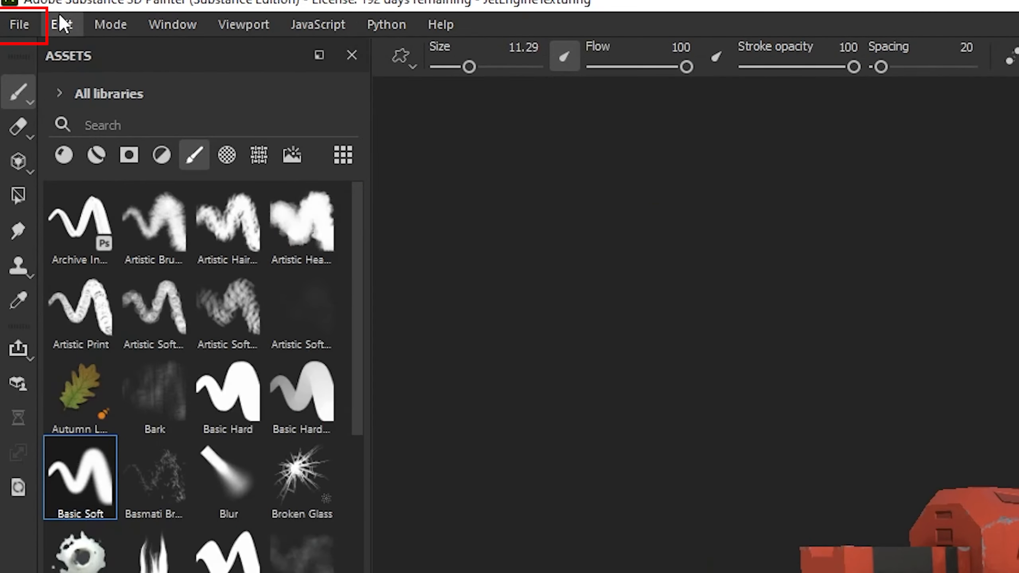
Export the JetEngineMAT textures to the Adobe Substance 3D Painter export folder.
{"action": "left_click", "coordinate": [28, 26]}
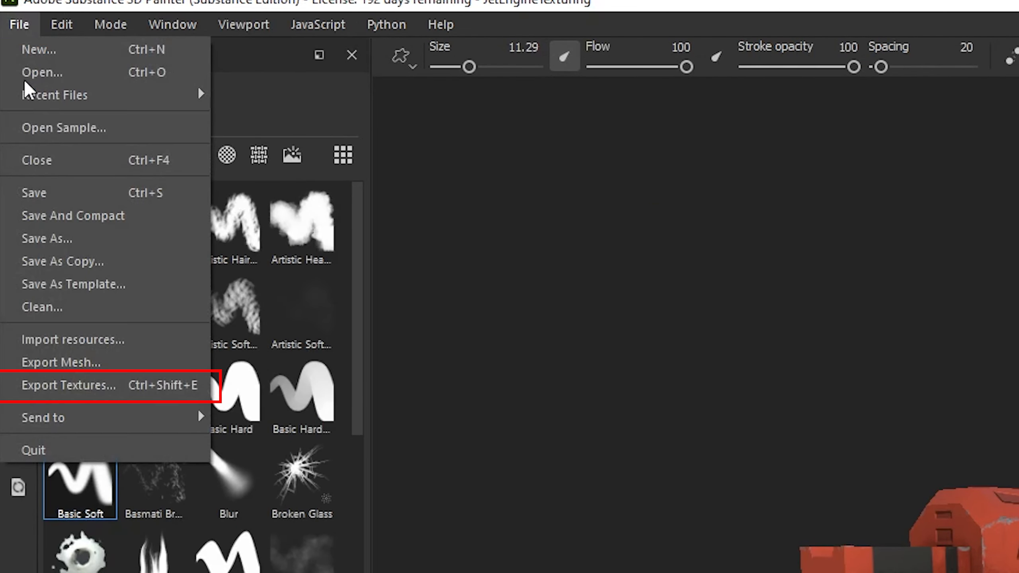
{"action": "left_click", "coordinate": [124, 386]}
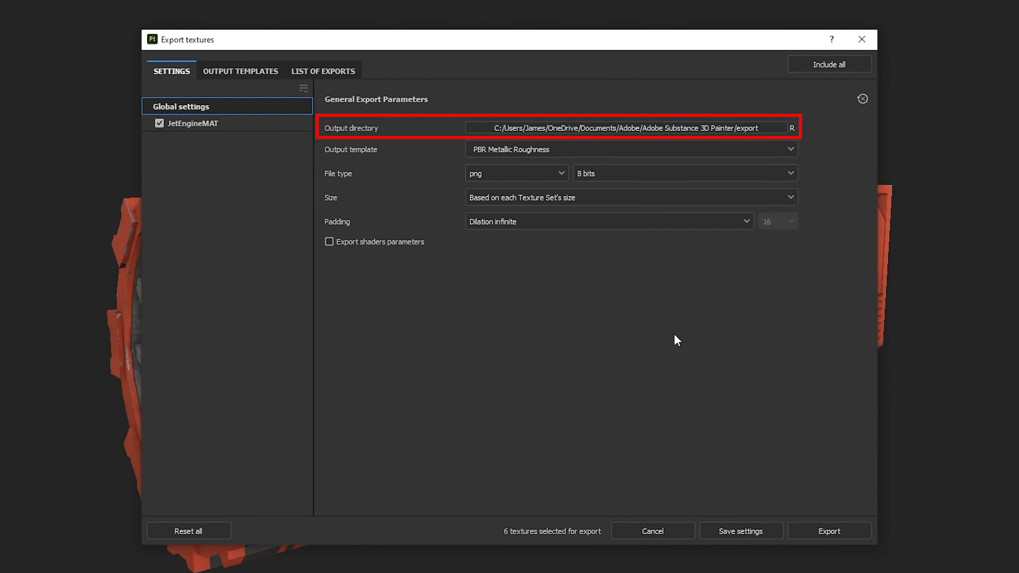
{"action": "left_click", "coordinate": [757, 132]}
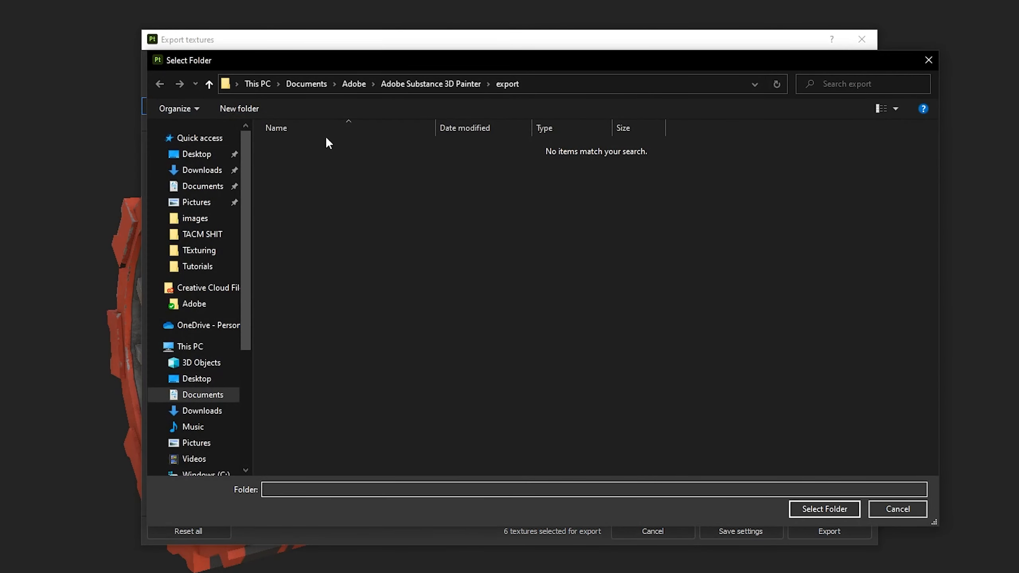
{"action": "left_click", "coordinate": [841, 510]}
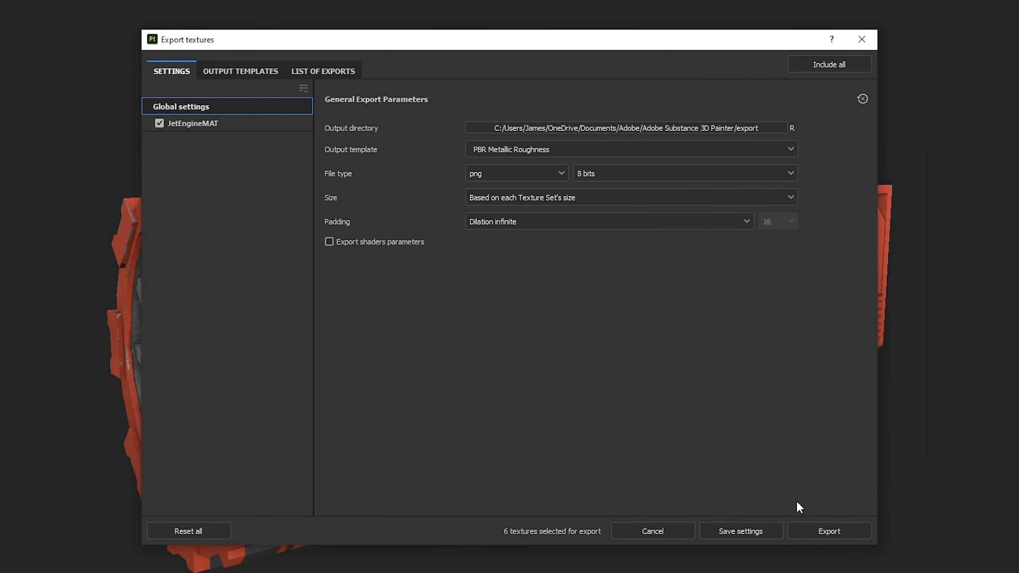
{"action": "left_click", "coordinate": [850, 534]}
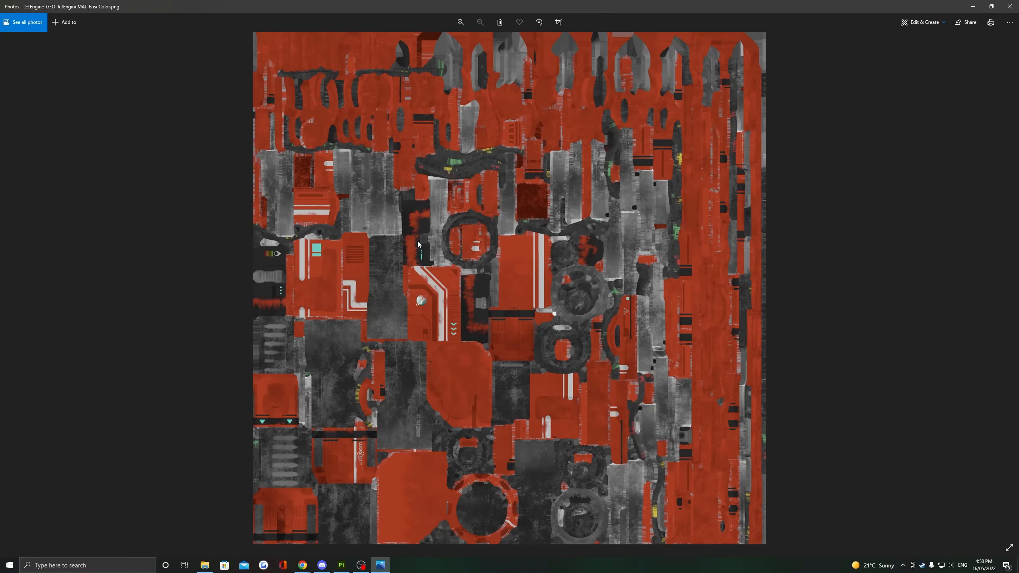
Look through the exported base color, height, metallic and roughness maps in the Photos app.
{"action": "key", "text": "Right"}
{"action": "key", "text": "Right"}
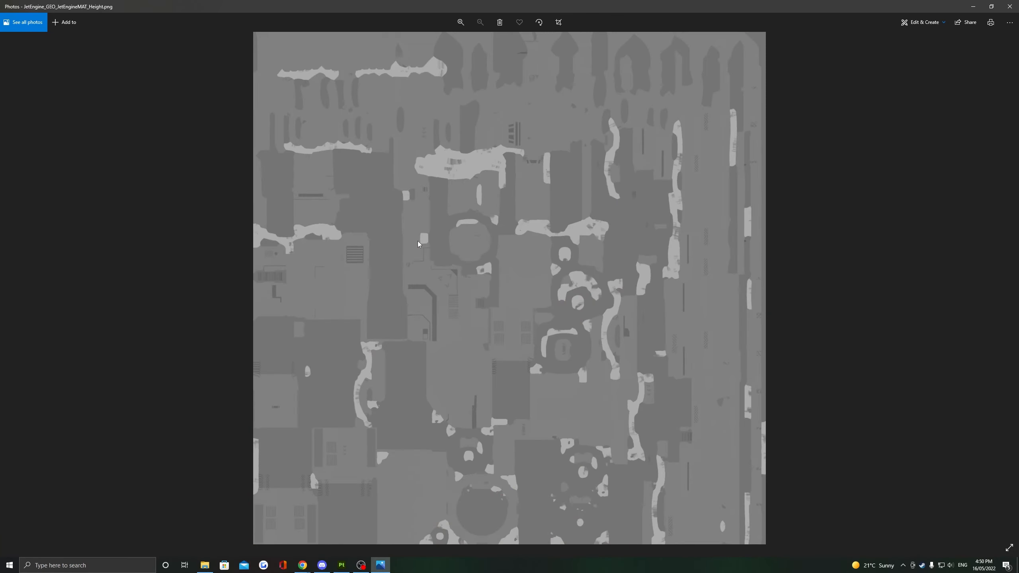
{"action": "key", "text": "Right"}
{"action": "key", "text": "Right"}
{"action": "key", "text": "Right"}
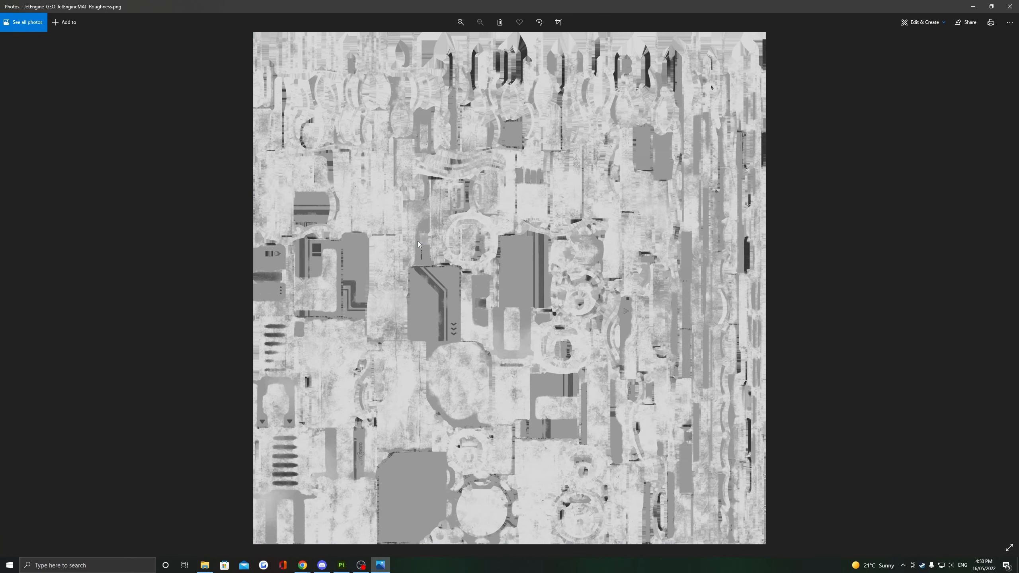
{"action": "key", "text": "Left"}
{"action": "key", "text": "Left"}
{"action": "key", "text": "Left"}
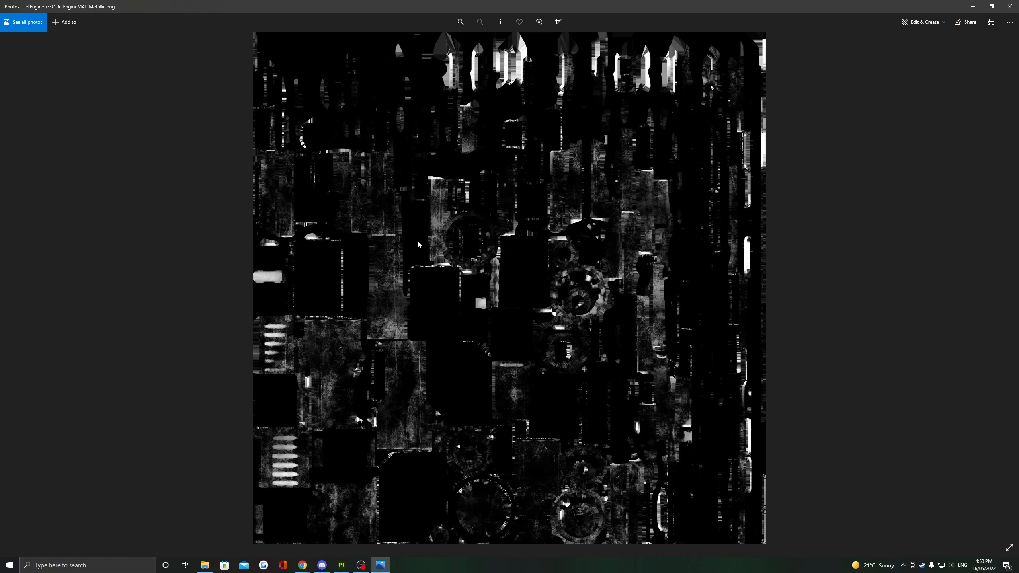
{"action": "key", "text": "Left"}
{"action": "key", "text": "Left"}
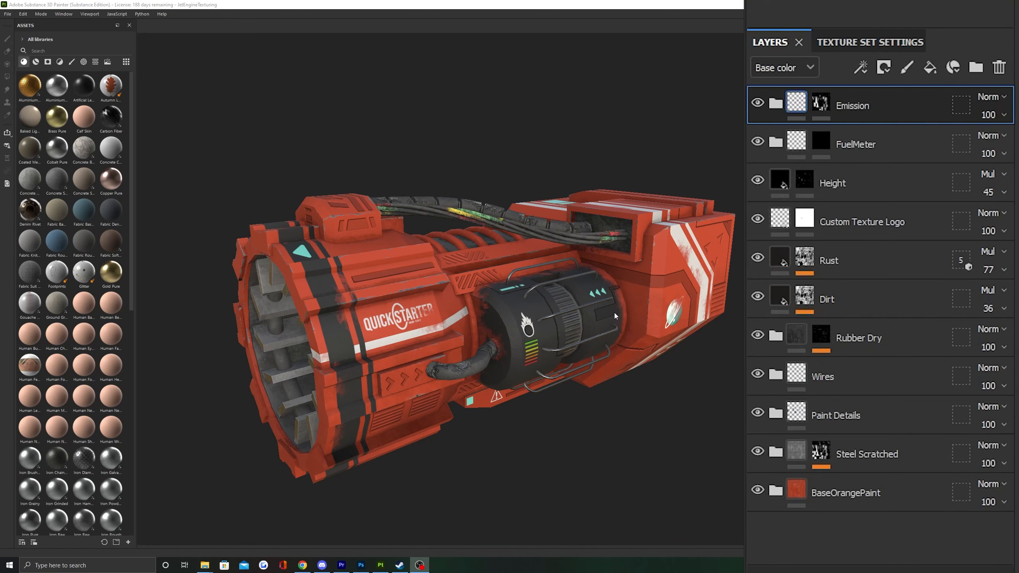
Expand the Emission folder to review its yellow layers against the glow inside the intake, and collapse it again.
{"action": "left_click_drag", "start_coordinate": [616, 296], "coordinate": [521, 292], "text": "alt"}
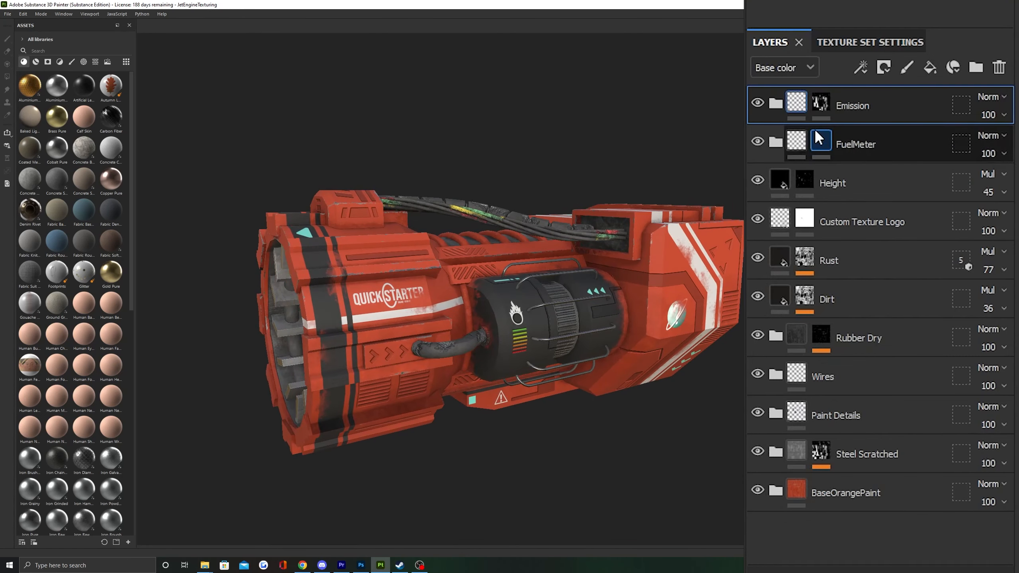
{"action": "left_click_drag", "start_coordinate": [387, 223], "coordinate": [658, 217], "text": "alt"}
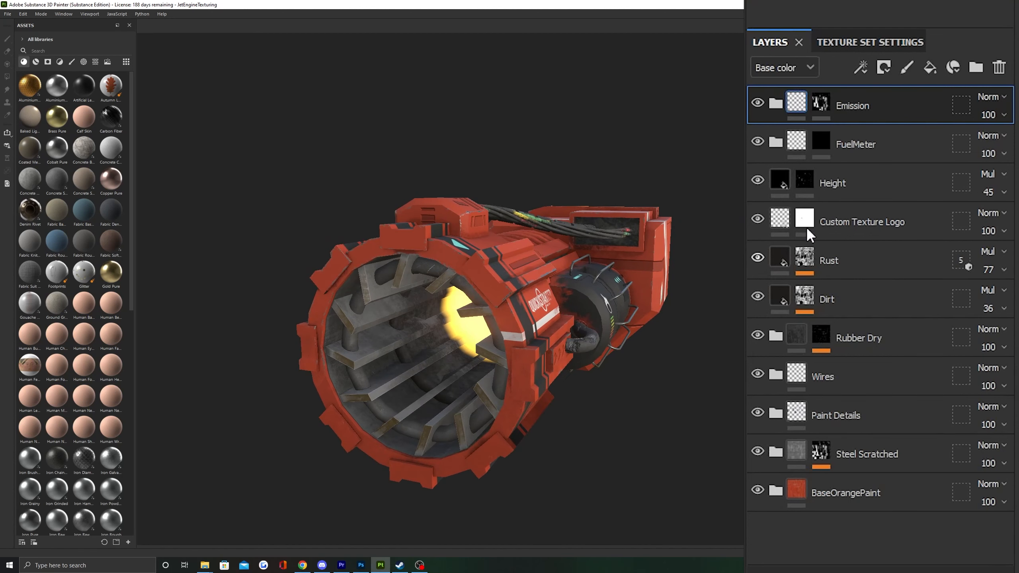
{"action": "left_click", "coordinate": [775, 105]}
{"action": "left_click_drag", "start_coordinate": [641, 168], "coordinate": [698, 168], "text": "alt"}
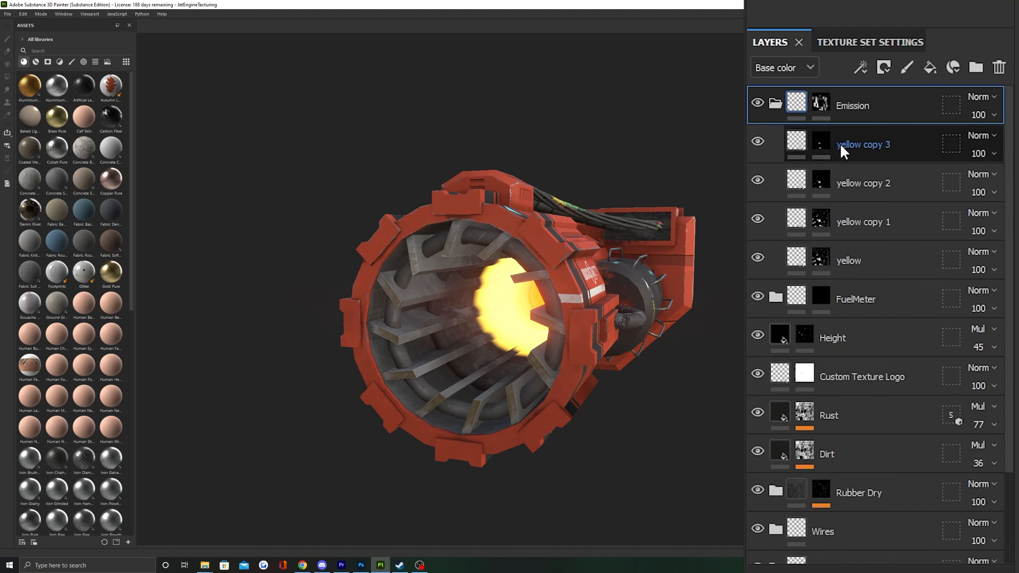
{"action": "left_click_drag", "start_coordinate": [461, 265], "coordinate": [515, 300], "text": "alt"}
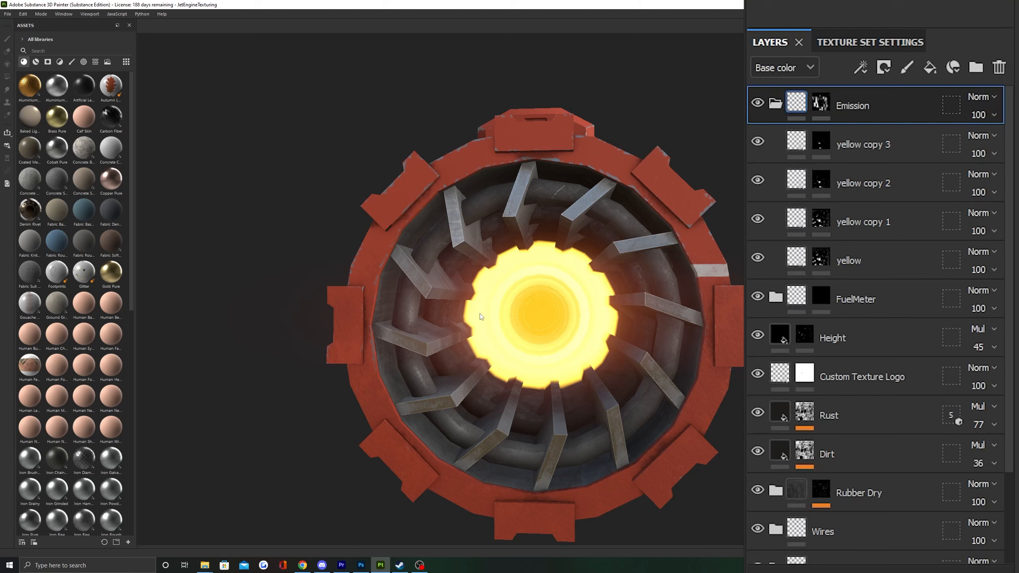
{"action": "mouse_move", "coordinate": [527, 269]}
{"action": "left_mouse_down", "text": "alt"}
{"action": "mouse_move", "coordinate": [485, 291]}
{"action": "mouse_move", "coordinate": [528, 253]}
{"action": "left_mouse_up", "text": "alt"}
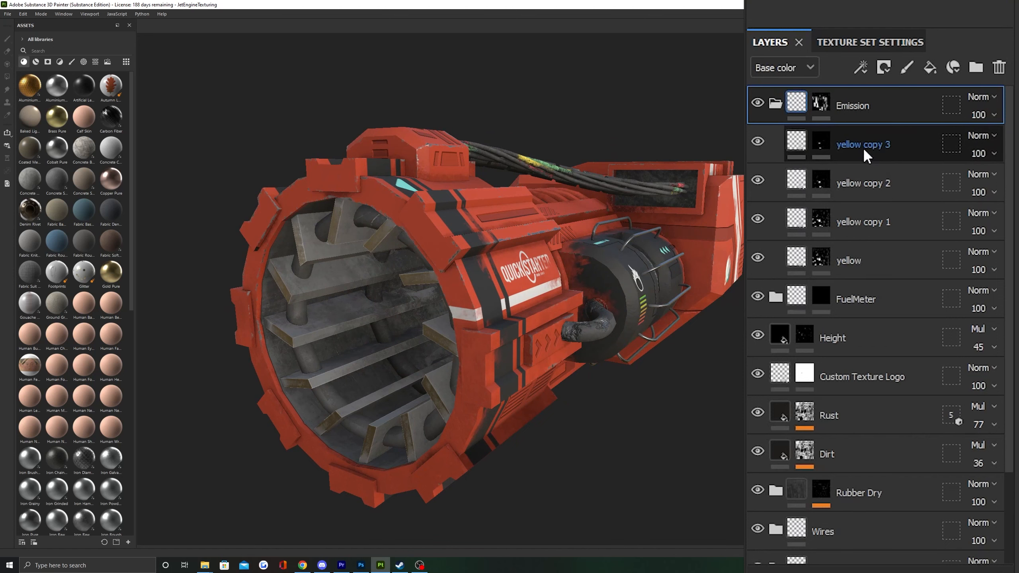
{"action": "left_click", "coordinate": [774, 104]}
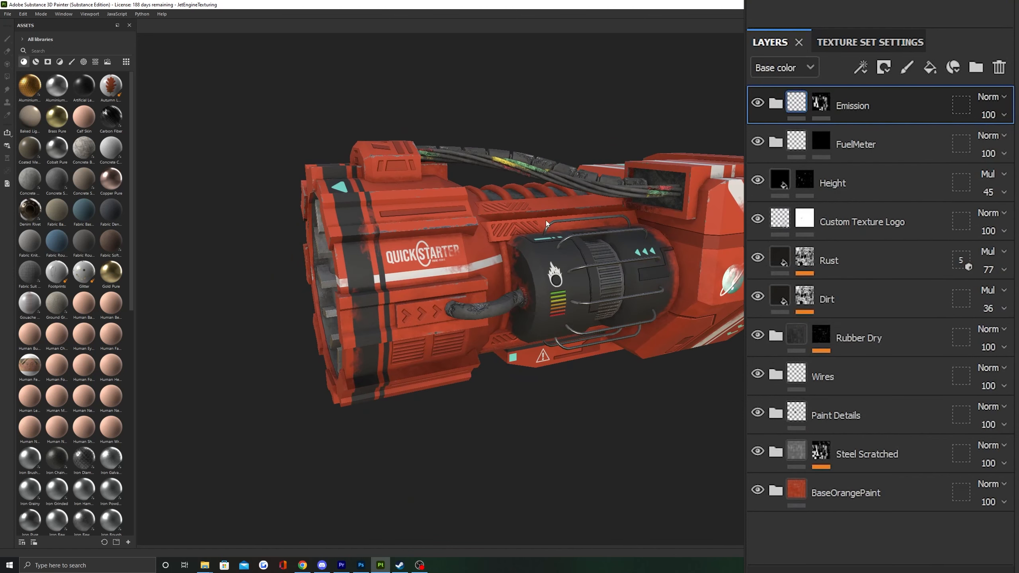
Expand the FuelMeter folder and inspect its colours layer against the coloured gauge bars on the black canister.
{"action": "scroll", "coordinate": [645, 225], "scroll_direction": "up", "scroll_amount": 4}
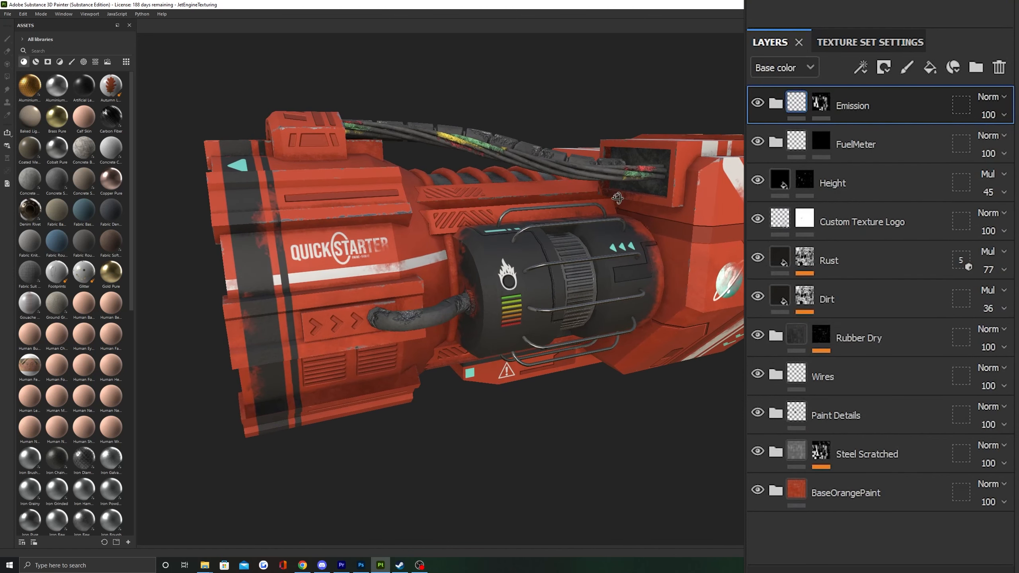
{"action": "scroll", "coordinate": [501, 232], "scroll_direction": "up", "scroll_amount": 3}
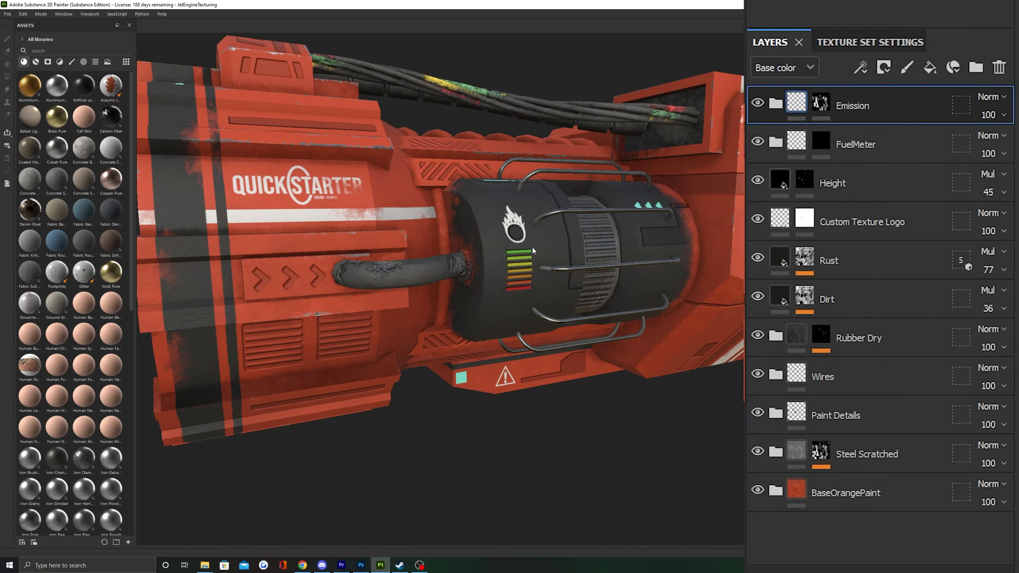
{"action": "scroll", "coordinate": [531, 250], "scroll_direction": "up", "scroll_amount": 2}
{"action": "left_click", "coordinate": [775, 142]}
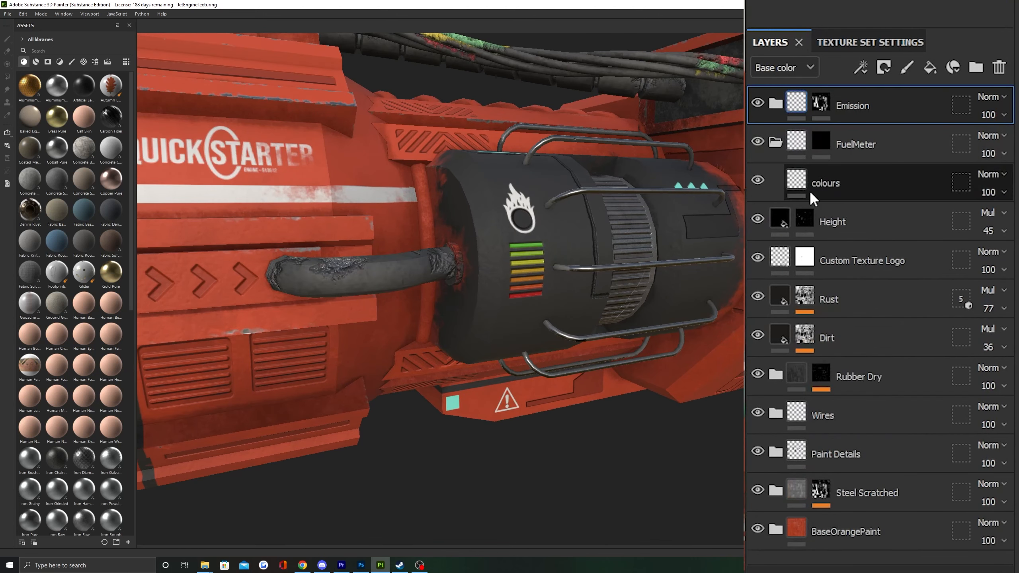
{"action": "scroll", "coordinate": [540, 252], "scroll_direction": "up", "scroll_amount": 4}
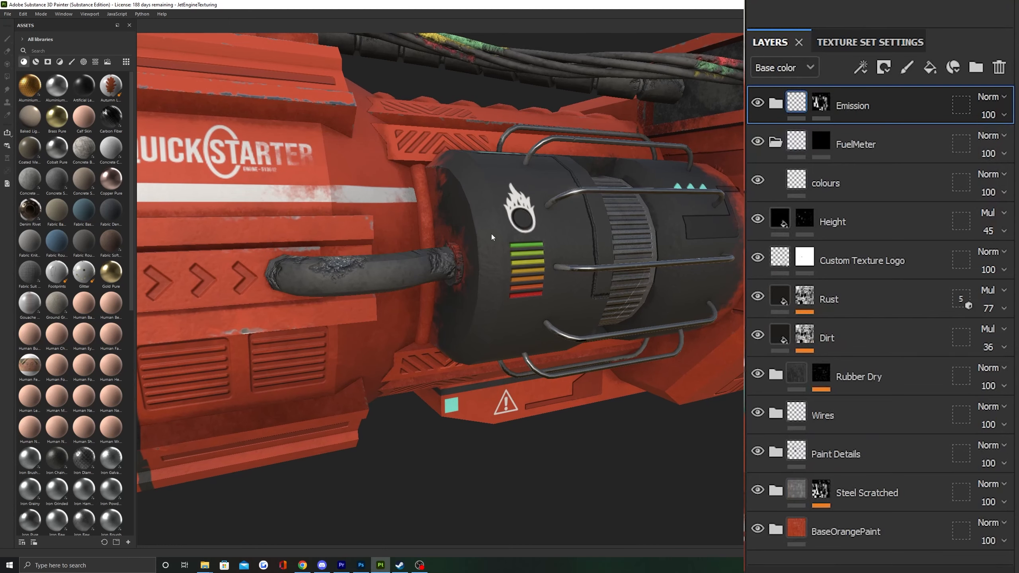
{"action": "scroll", "coordinate": [539, 252], "scroll_direction": "up", "scroll_amount": 4}
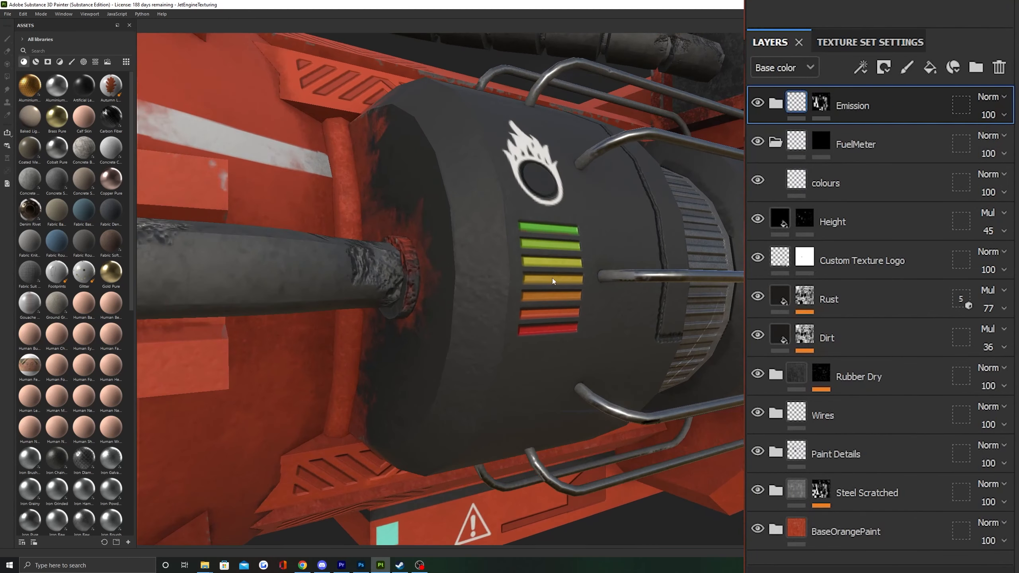
{"action": "middle_click_drag", "start_coordinate": [554, 290], "coordinate": [491, 337], "text": "alt"}
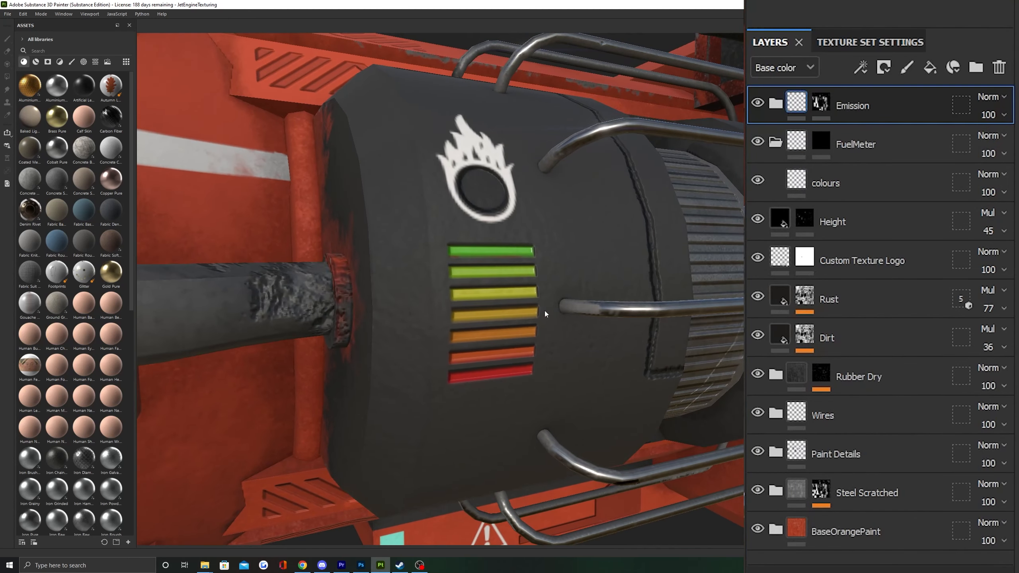
{"action": "left_click_drag", "start_coordinate": [546, 314], "coordinate": [545, 303], "text": "alt"}
{"action": "middle_click_drag", "start_coordinate": [546, 303], "coordinate": [568, 280], "text": "alt"}
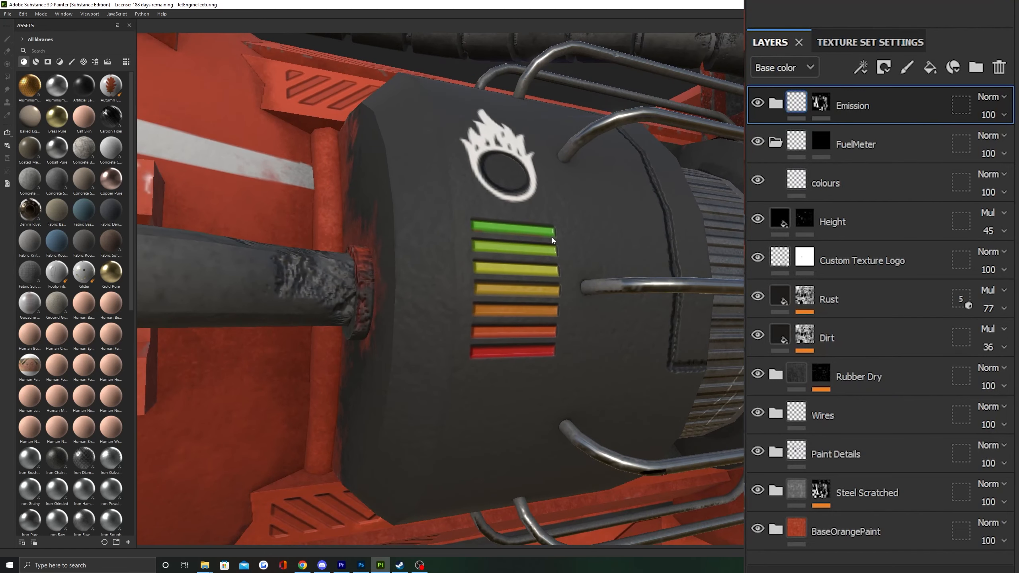
{"action": "scroll", "coordinate": [539, 283], "scroll_direction": "down", "scroll_amount": 5}
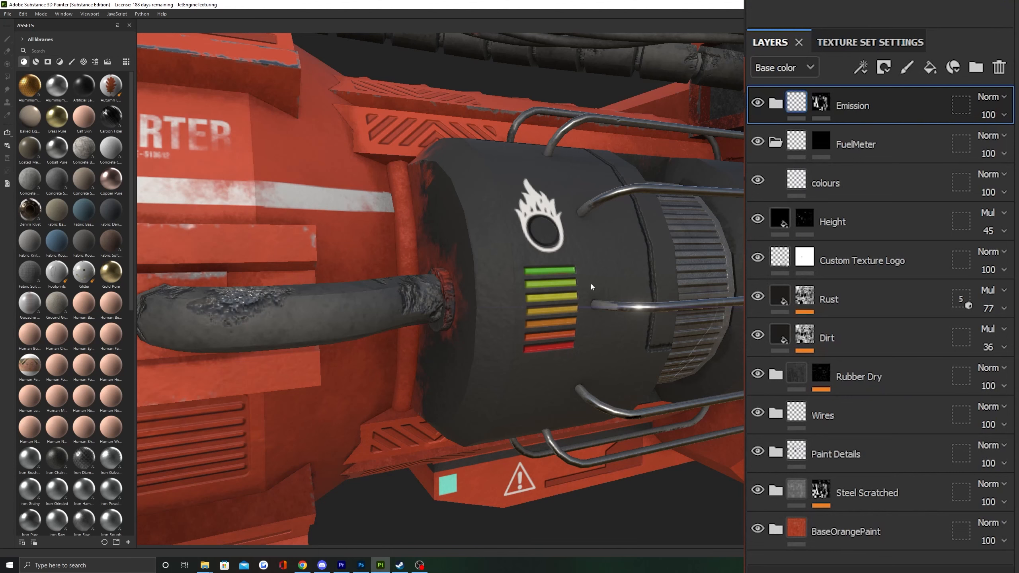
{"action": "scroll", "coordinate": [590, 283], "scroll_direction": "up", "scroll_amount": 4}
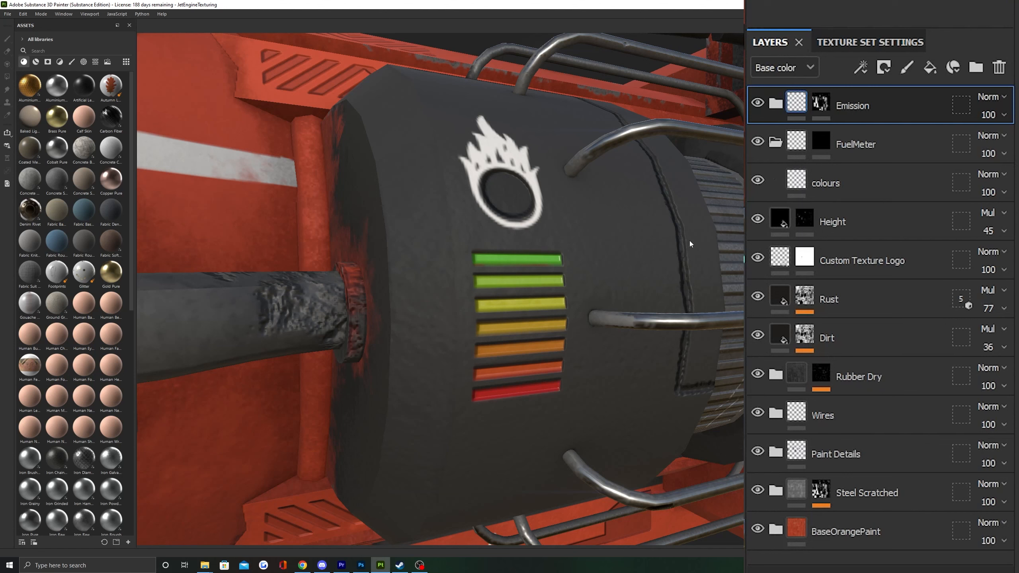
{"action": "left_click", "coordinate": [825, 177]}
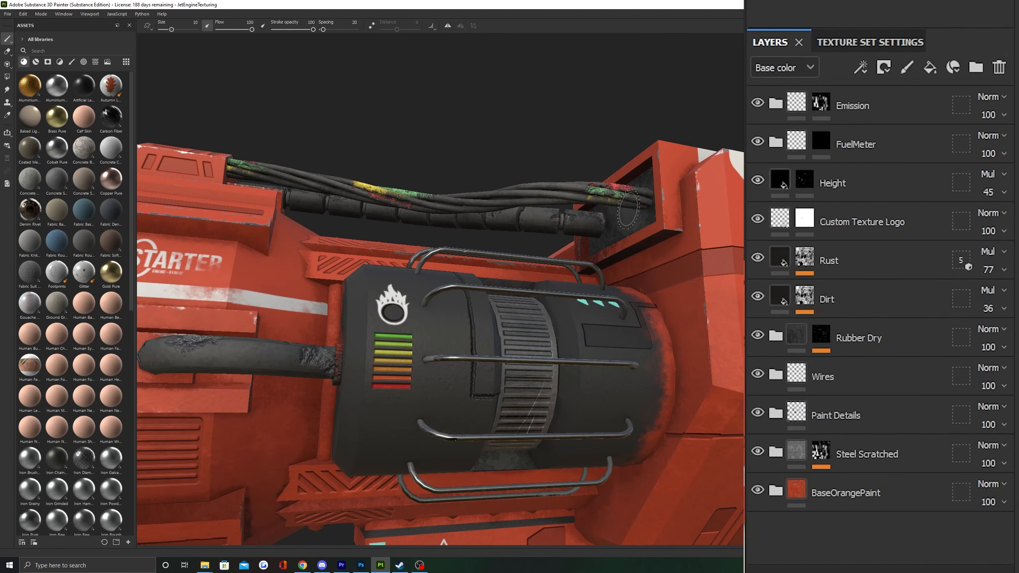
Hide the Height layer to compare the engine without its stamped details, and select that layer.
{"action": "left_click_drag", "start_coordinate": [625, 209], "coordinate": [690, 221], "text": "alt"}
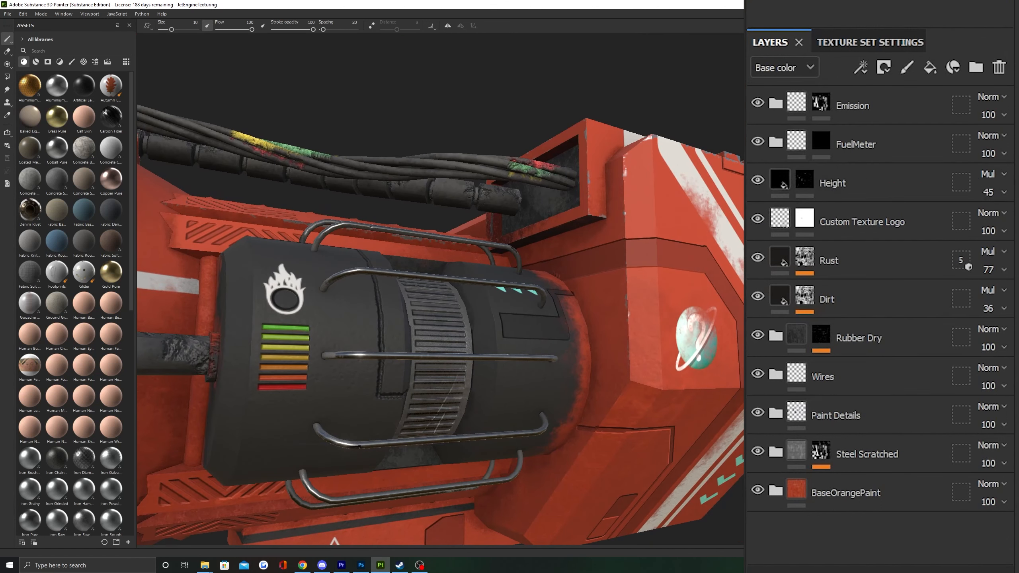
{"action": "left_click", "coordinate": [758, 180]}
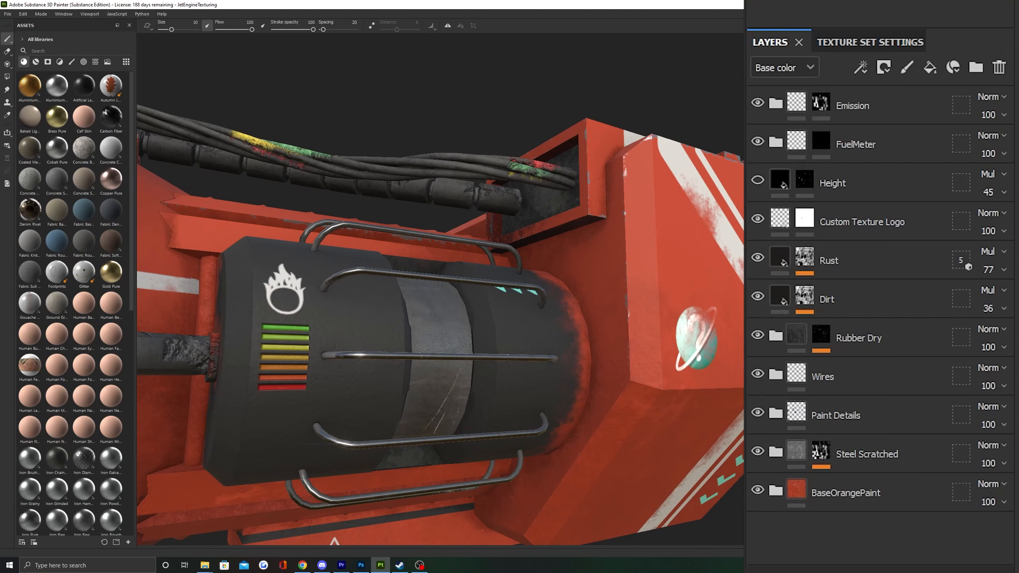
{"action": "scroll", "coordinate": [440, 289], "scroll_direction": "down", "scroll_amount": 3}
{"action": "left_click_drag", "start_coordinate": [440, 289], "coordinate": [413, 283], "text": "alt"}
{"action": "left_click", "coordinate": [789, 178]}
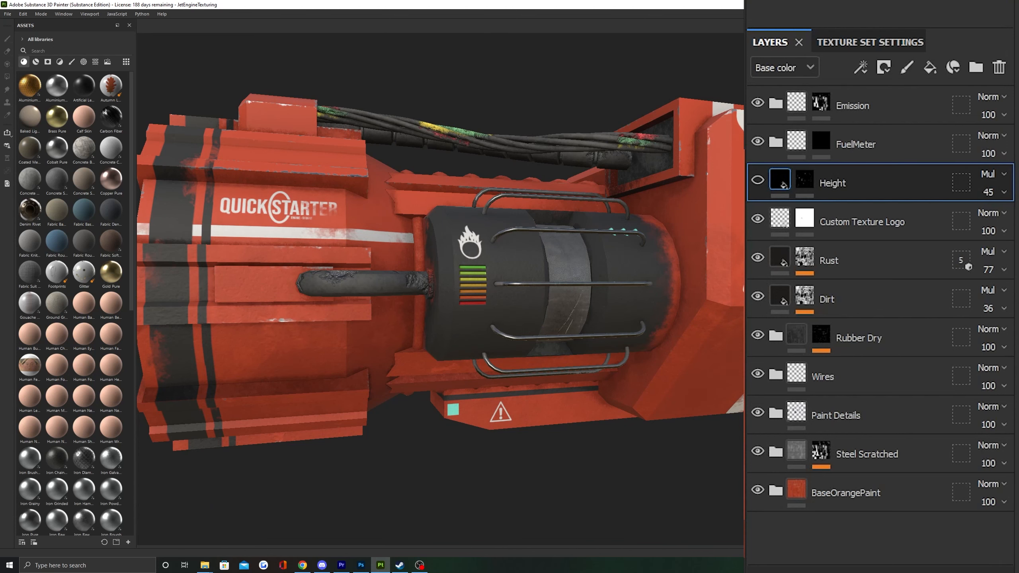
Turn the Height layer back on and toggle its visibility to compare the stamped panels on the intake housing and canister.
{"action": "left_click", "coordinate": [761, 177]}
{"action": "scroll", "coordinate": [739, 234], "scroll_direction": "up", "scroll_amount": 3}
{"action": "left_click_drag", "start_coordinate": [770, 229], "coordinate": [678, 245], "text": "alt"}
{"action": "scroll", "coordinate": [678, 244], "scroll_direction": "down", "scroll_amount": 3}
{"action": "left_click_drag", "start_coordinate": [537, 270], "coordinate": [514, 363], "text": "alt"}
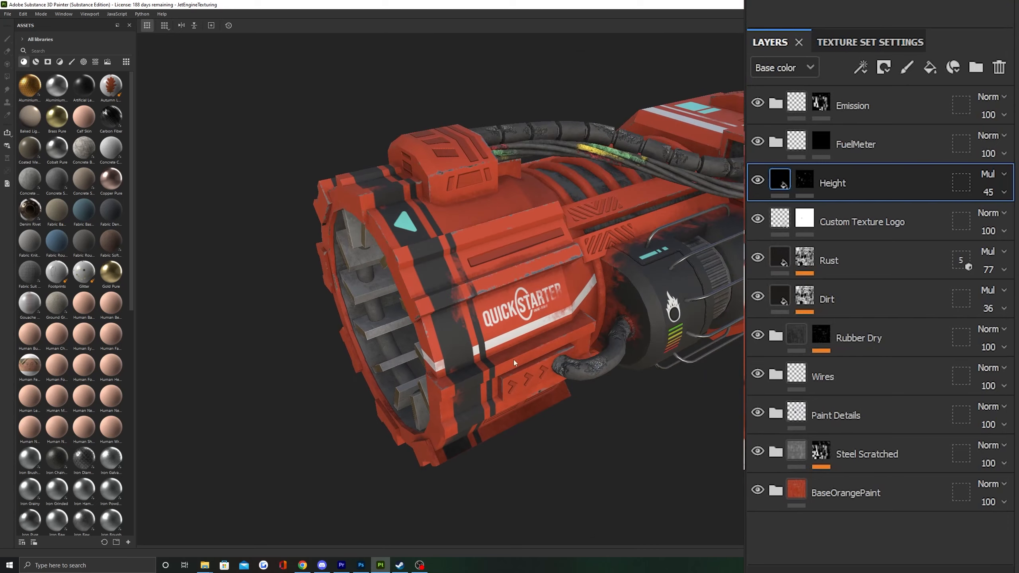
{"action": "left_click", "coordinate": [758, 180]}
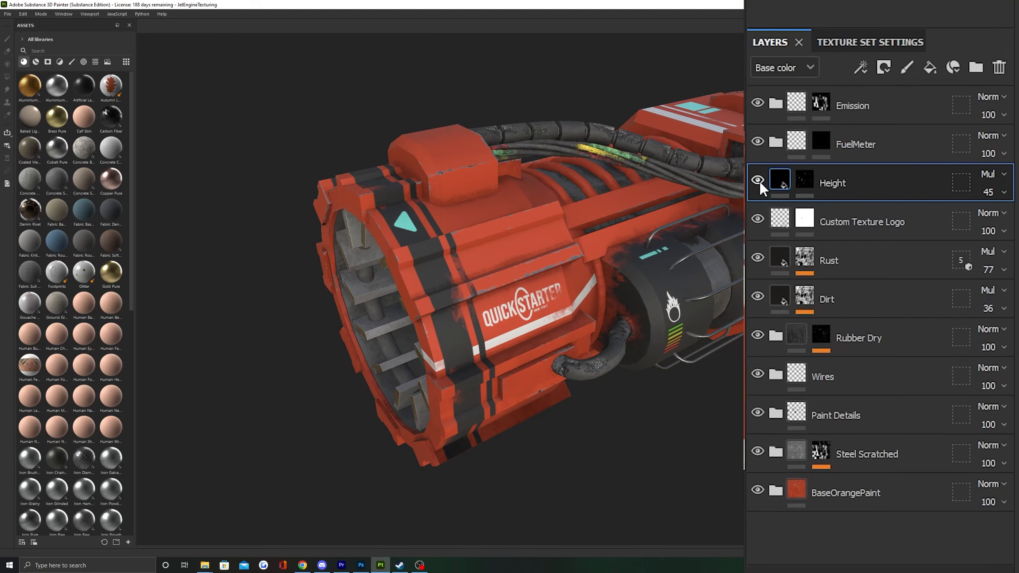
{"action": "left_click", "coordinate": [758, 180]}
{"action": "left_click_drag", "start_coordinate": [738, 241], "coordinate": [658, 206], "text": "alt"}
{"action": "left_click_drag", "start_coordinate": [706, 257], "coordinate": [682, 265], "text": "alt"}
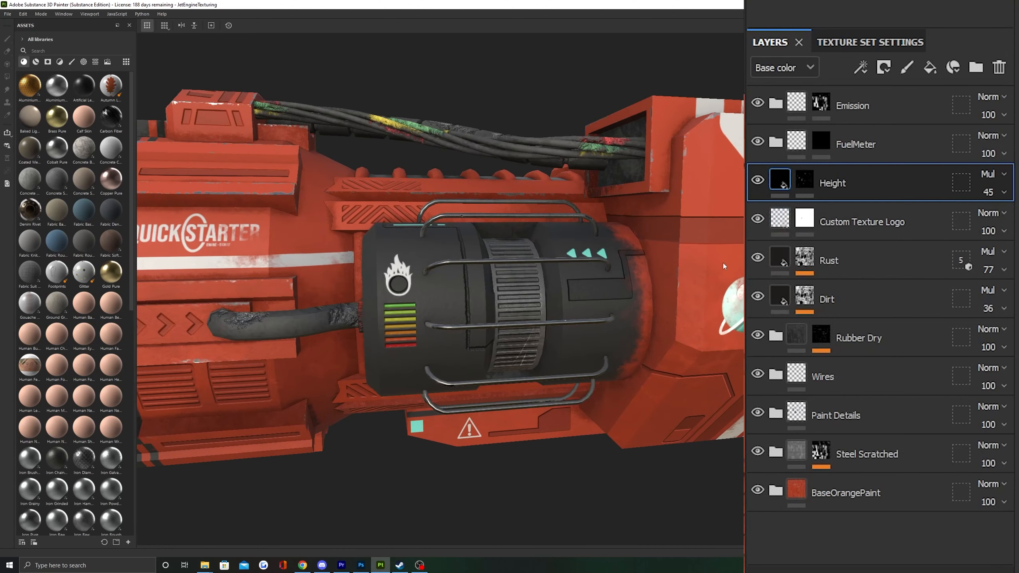
Toggle the Custom Texture Logo layer to compare the planet decal on the rear housing, and select the layer's mask for inspection.
{"action": "middle_click_drag", "start_coordinate": [682, 265], "coordinate": [559, 305], "text": "alt"}
{"action": "scroll", "coordinate": [559, 288], "scroll_direction": "up", "scroll_amount": 3}
{"action": "left_click_drag", "start_coordinate": [561, 292], "coordinate": [560, 281], "text": "alt"}
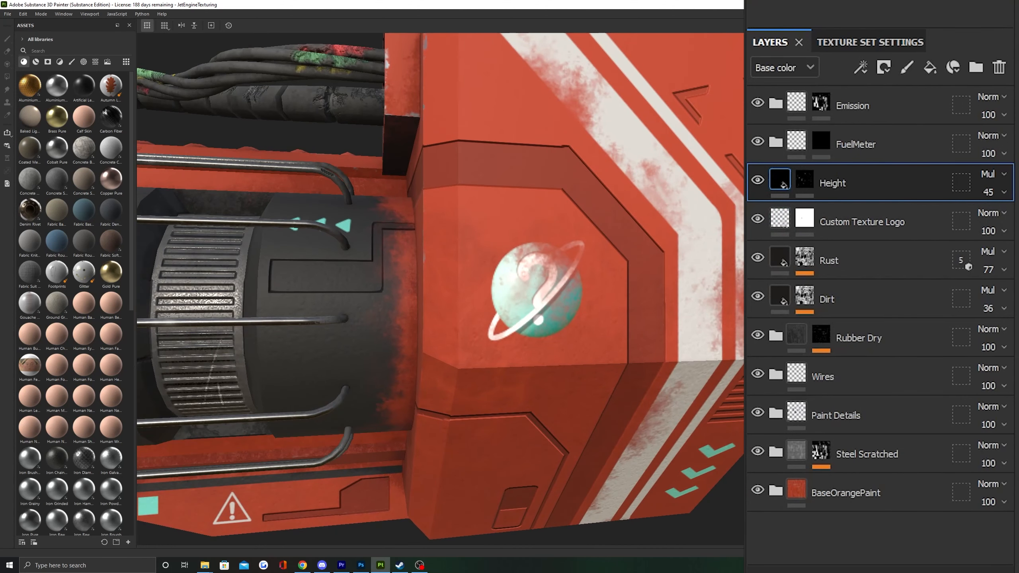
{"action": "left_click", "coordinate": [756, 219]}
{"action": "left_click", "coordinate": [756, 219]}
{"action": "left_click", "coordinate": [756, 219]}
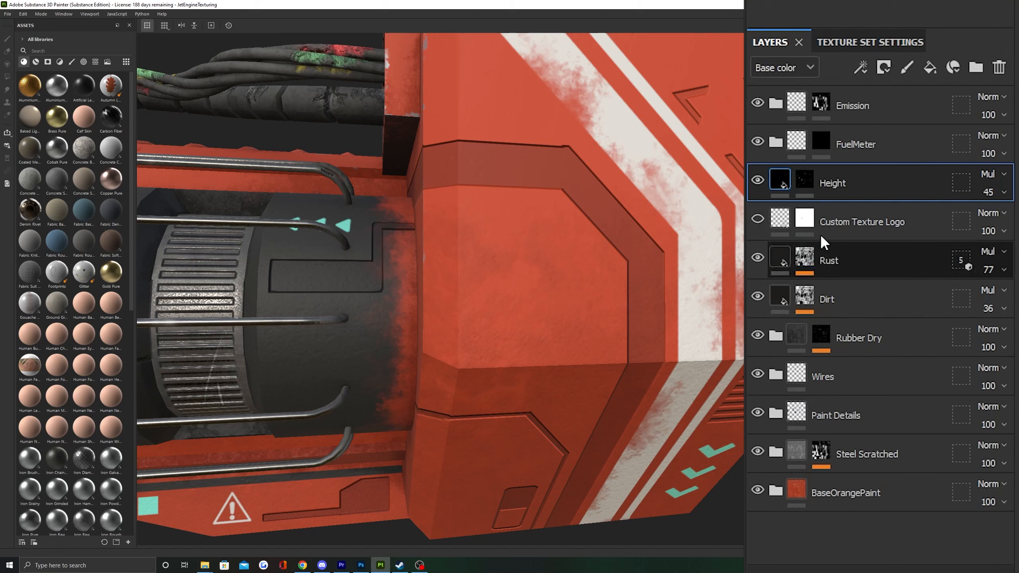
{"action": "left_click", "coordinate": [757, 219]}
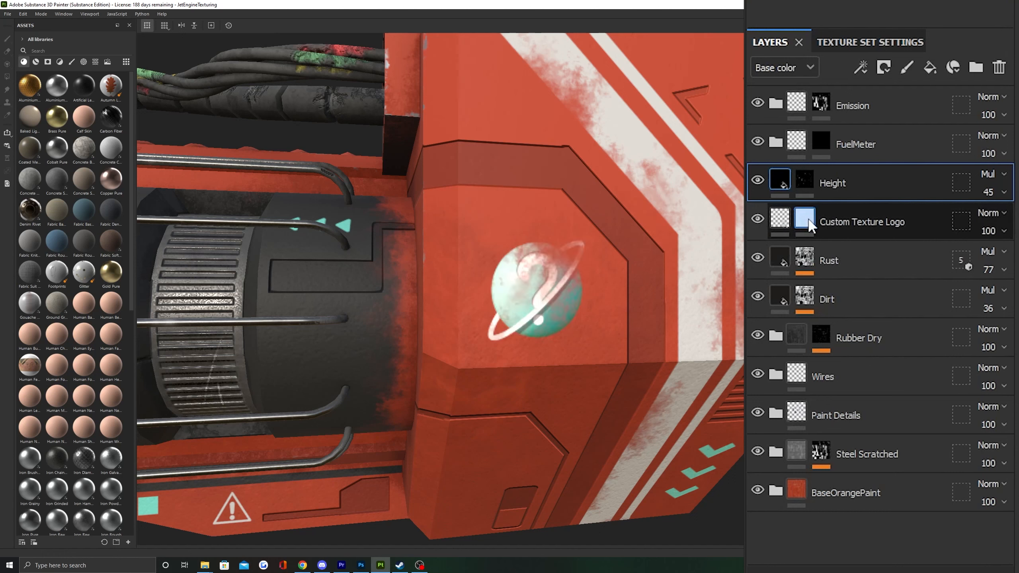
{"action": "left_click", "coordinate": [808, 222]}
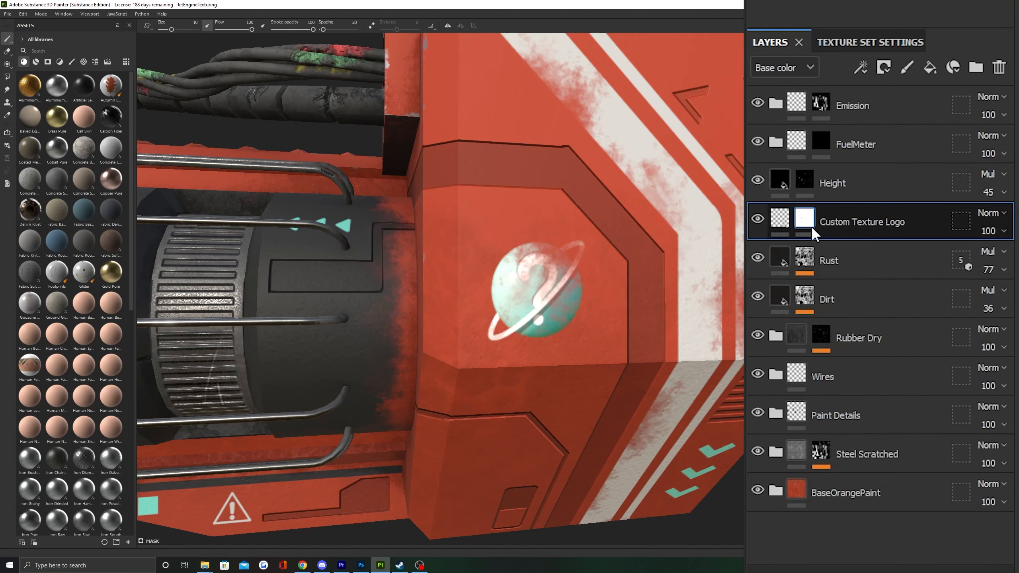
{"action": "middle_click_drag", "start_coordinate": [542, 254], "coordinate": [538, 292], "text": "alt"}
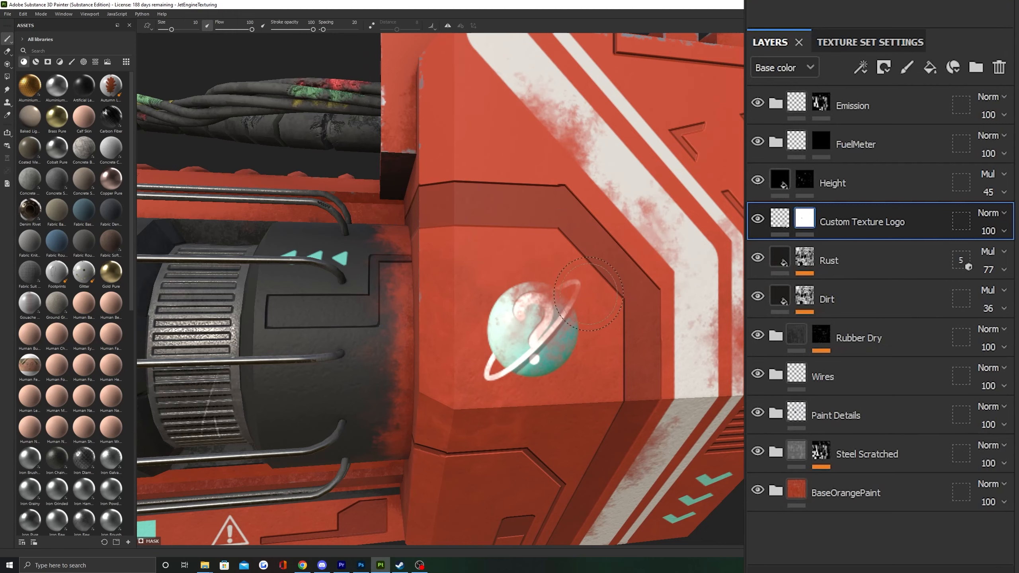
Toggle the Rust layer's visibility to compare its effect on the outer body and on the steel blades inside the intake.
{"action": "scroll", "coordinate": [397, 315], "scroll_direction": "down", "scroll_amount": 3}
{"action": "middle_click_drag", "start_coordinate": [397, 315], "coordinate": [570, 281], "text": "alt"}
{"action": "left_click_drag", "start_coordinate": [424, 280], "coordinate": [562, 289], "text": "alt"}
{"action": "left_click", "coordinate": [758, 257]}
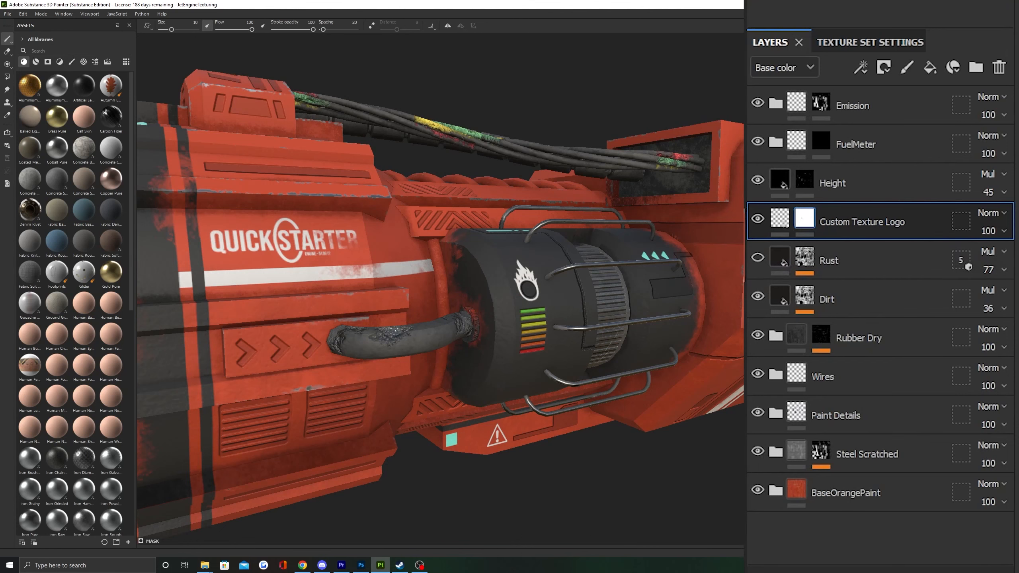
{"action": "scroll", "coordinate": [564, 221], "scroll_direction": "down", "scroll_amount": 3}
{"action": "left_click_drag", "start_coordinate": [561, 223], "coordinate": [614, 293], "text": "alt"}
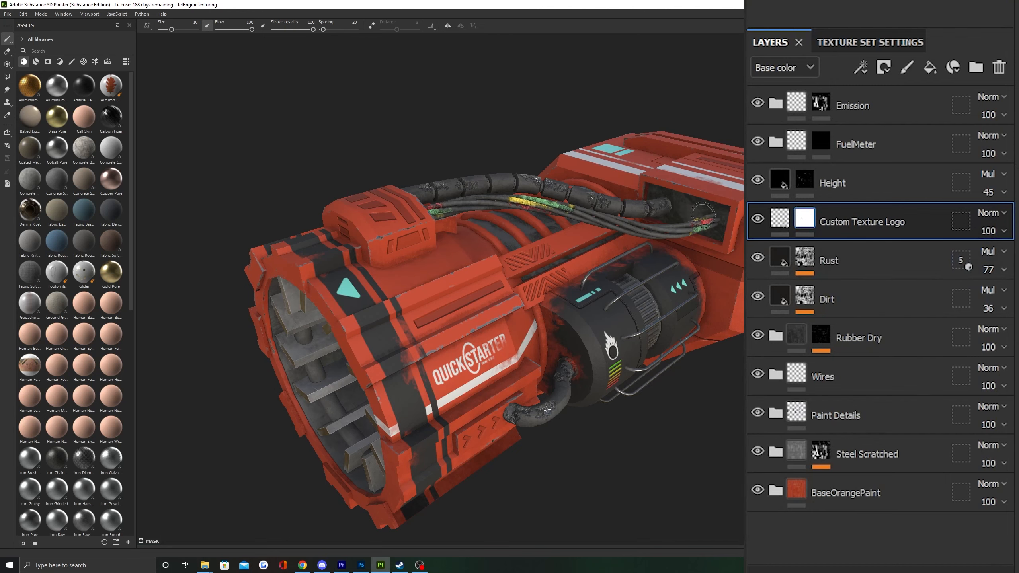
{"action": "scroll", "coordinate": [684, 174], "scroll_direction": "up", "scroll_amount": 5}
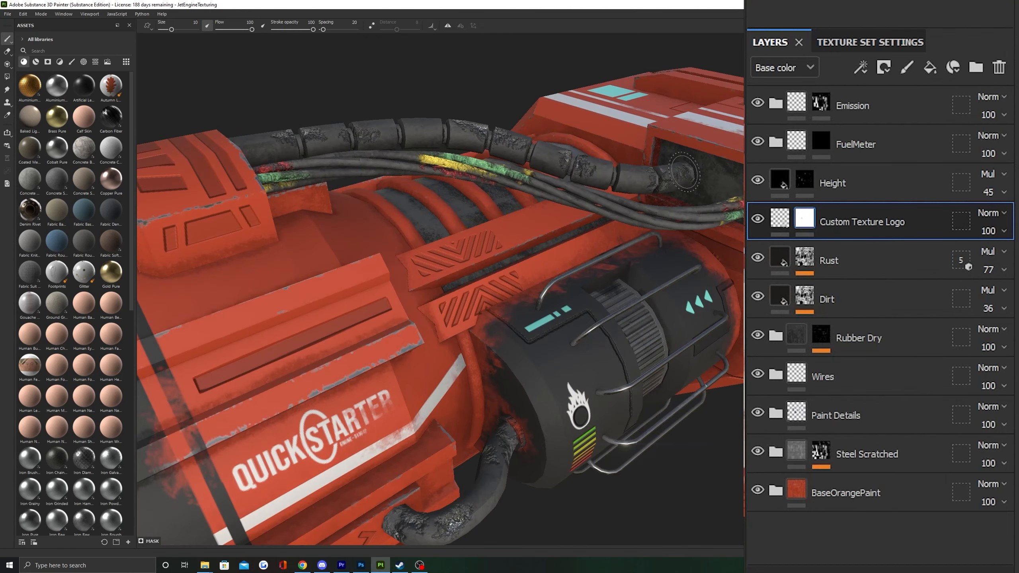
{"action": "left_click_drag", "start_coordinate": [684, 174], "coordinate": [462, 299], "text": "alt"}
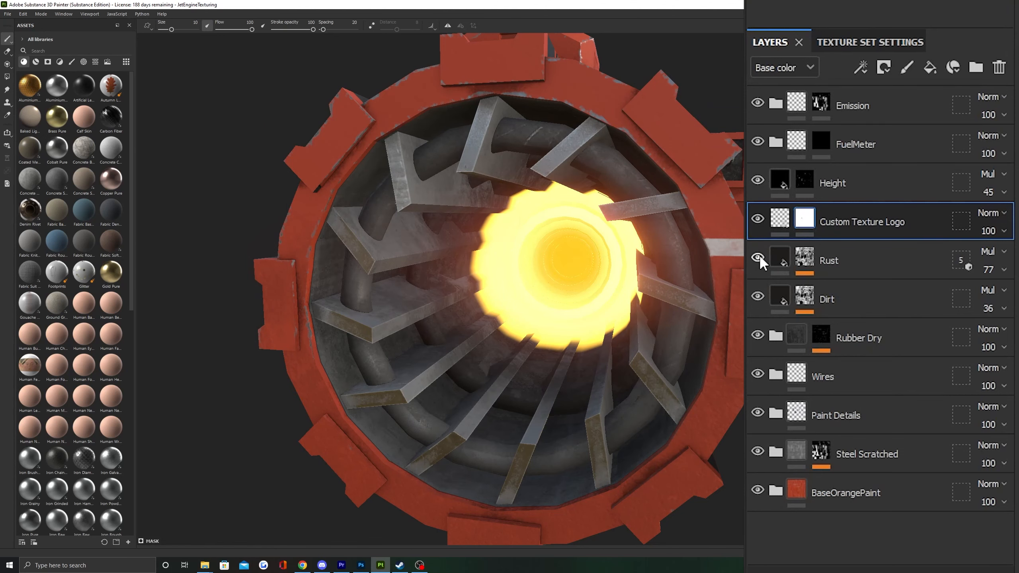
{"action": "left_click_drag", "start_coordinate": [541, 249], "coordinate": [481, 247], "text": "alt"}
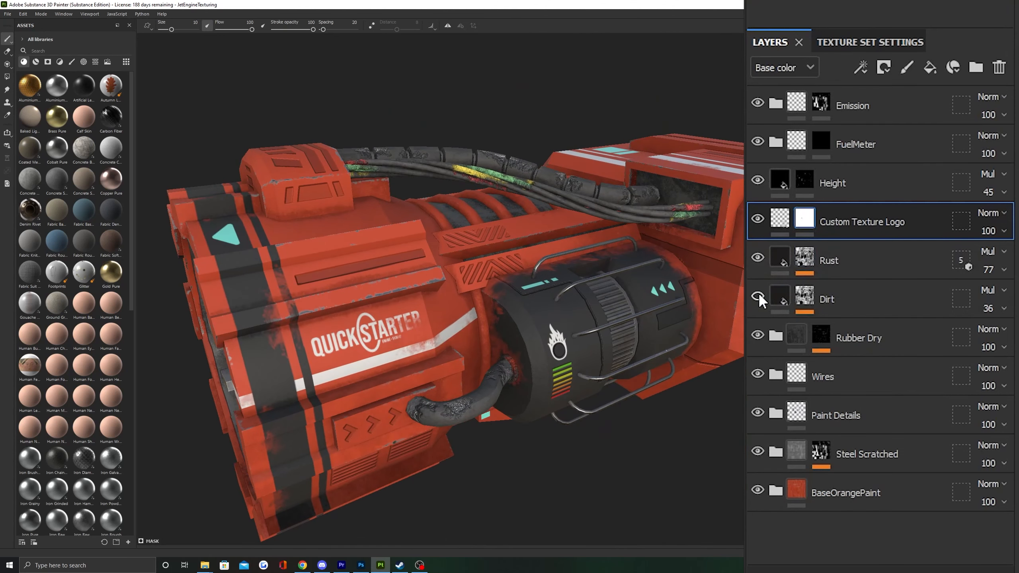
Toggle the Dirt layer repeatedly to compare the grime on the orange panels and black canister, leaving it visible.
{"action": "left_click", "coordinate": [757, 296]}
{"action": "left_click", "coordinate": [758, 296]}
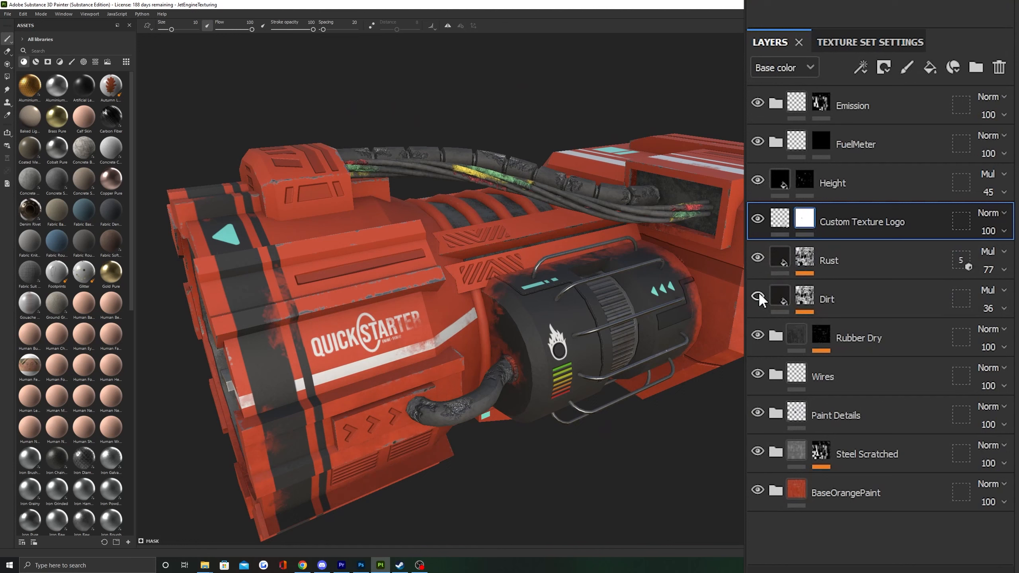
{"action": "left_click", "coordinate": [758, 296]}
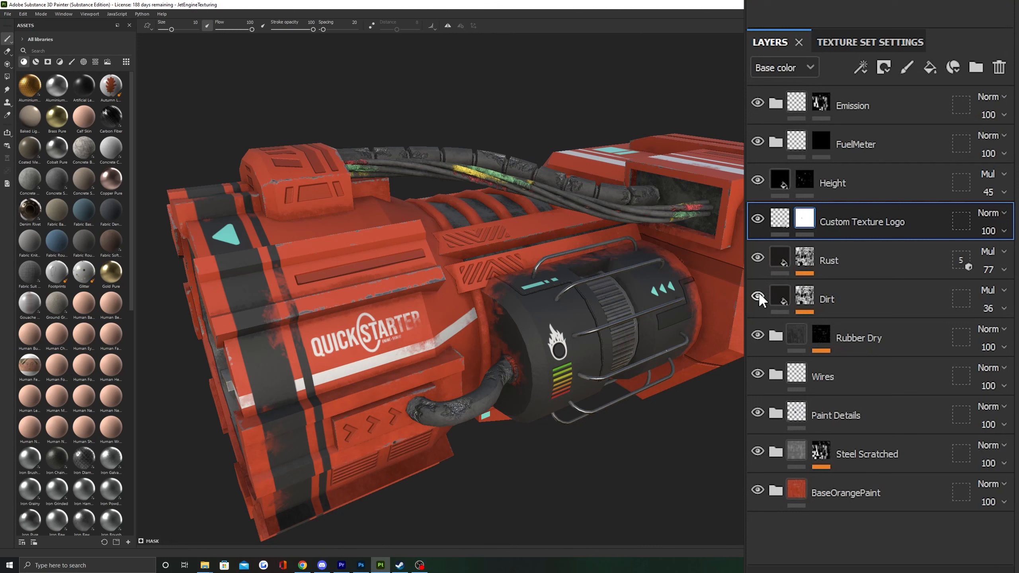
{"action": "left_click", "coordinate": [758, 296]}
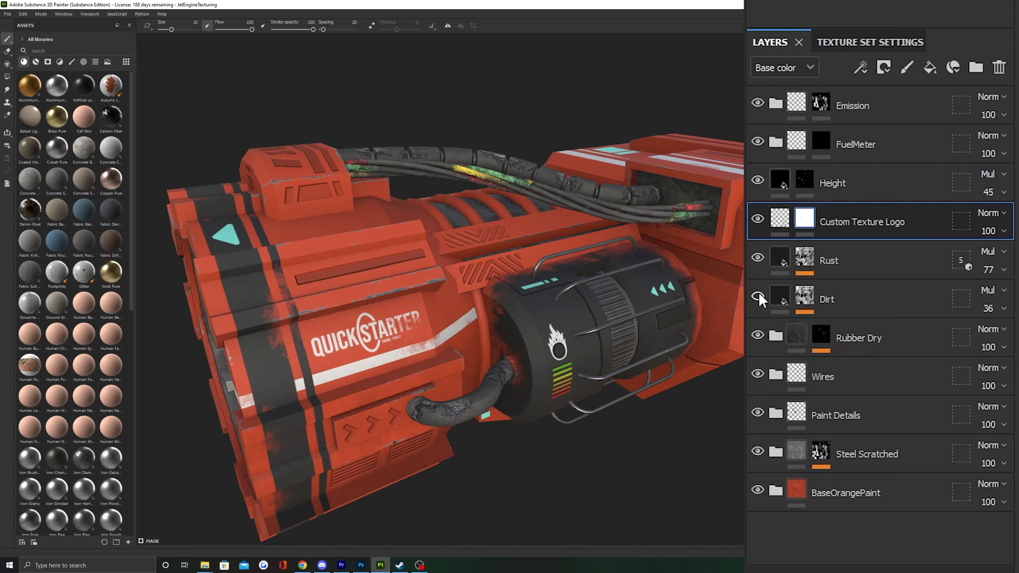
{"action": "left_click", "coordinate": [758, 296]}
{"action": "left_click_drag", "start_coordinate": [481, 281], "coordinate": [501, 240], "text": "alt"}
{"action": "scroll", "coordinate": [521, 209], "scroll_direction": "up", "scroll_amount": 2}
{"action": "middle_click_drag", "start_coordinate": [522, 209], "coordinate": [565, 204], "text": "alt"}
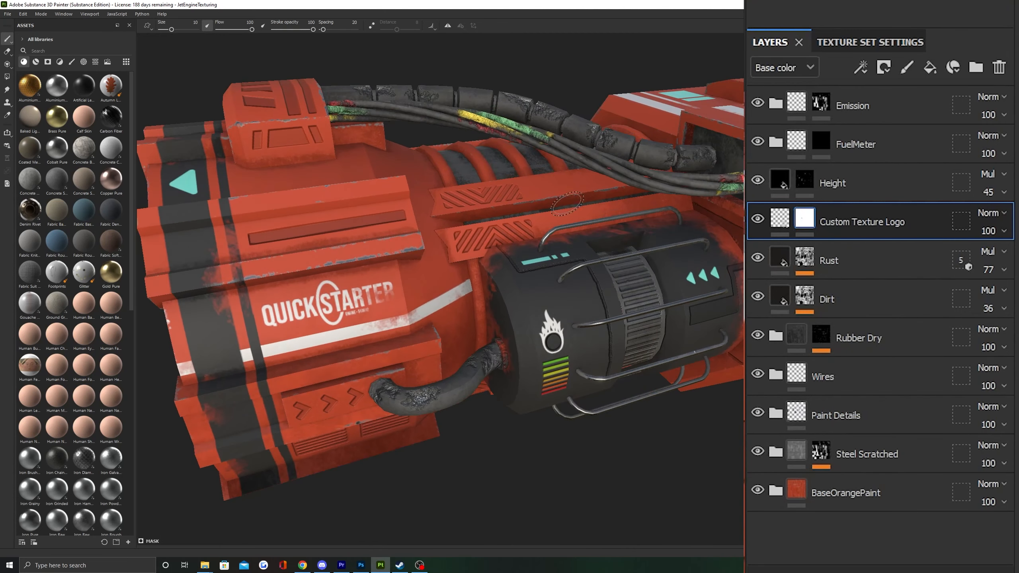
{"action": "left_click", "coordinate": [757, 296]}
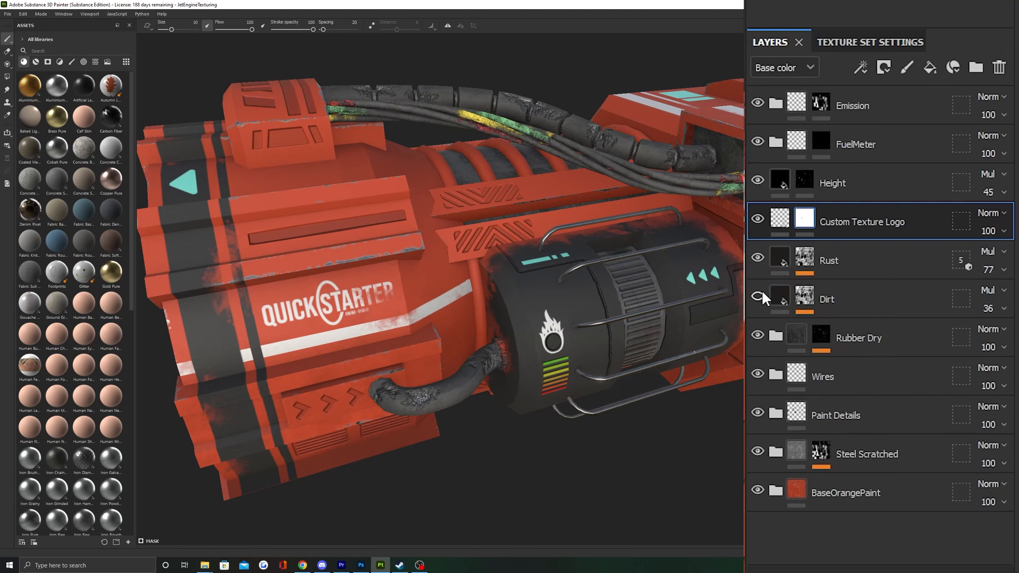
{"action": "left_click", "coordinate": [757, 296]}
Toggle the Rubber Dry folder to compare the wires, ribbed pipe and hose with and without their rubber coating.
{"action": "left_click", "coordinate": [757, 334]}
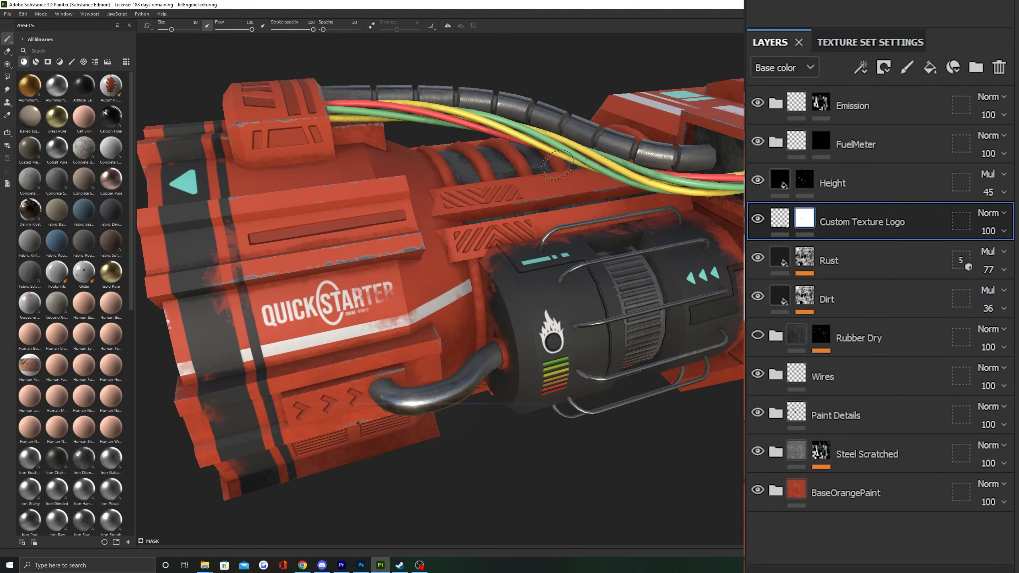
{"action": "mouse_move", "coordinate": [555, 165]}
{"action": "left_mouse_down", "text": "alt"}
{"action": "mouse_move", "coordinate": [518, 208]}
{"action": "mouse_move", "coordinate": [675, 216]}
{"action": "left_mouse_up", "text": "alt"}
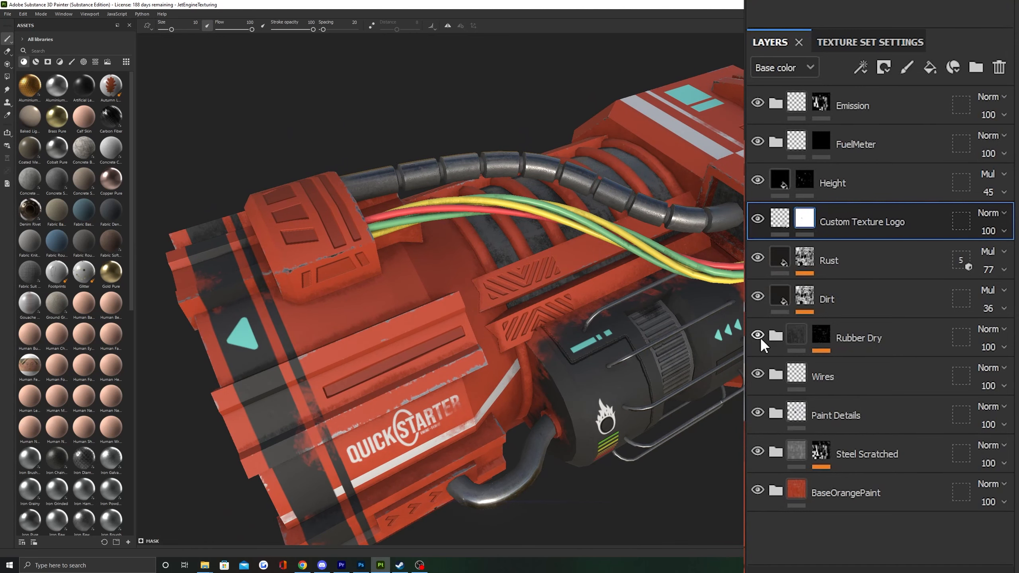
{"action": "left_click", "coordinate": [758, 335]}
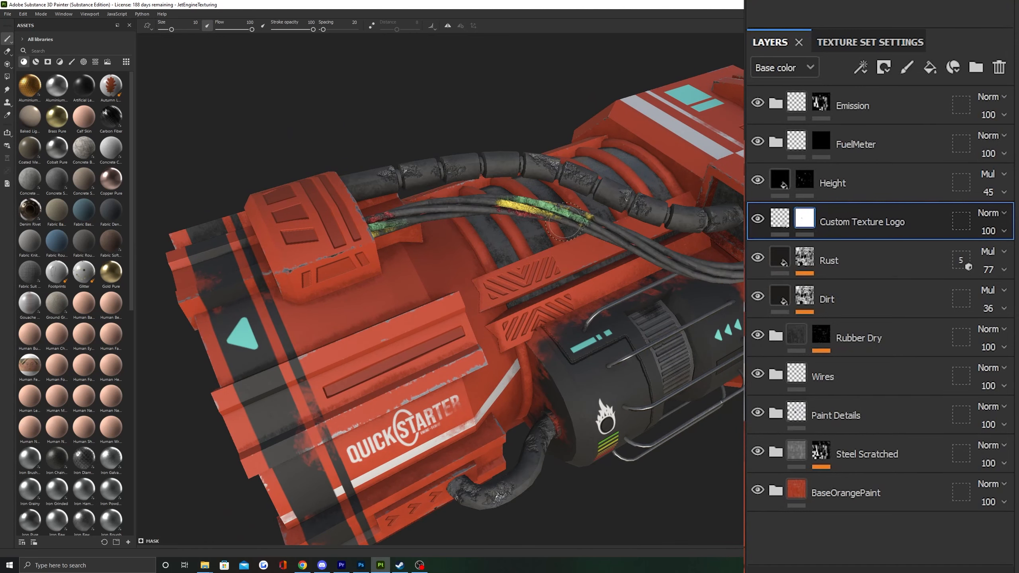
{"action": "left_click", "coordinate": [757, 336]}
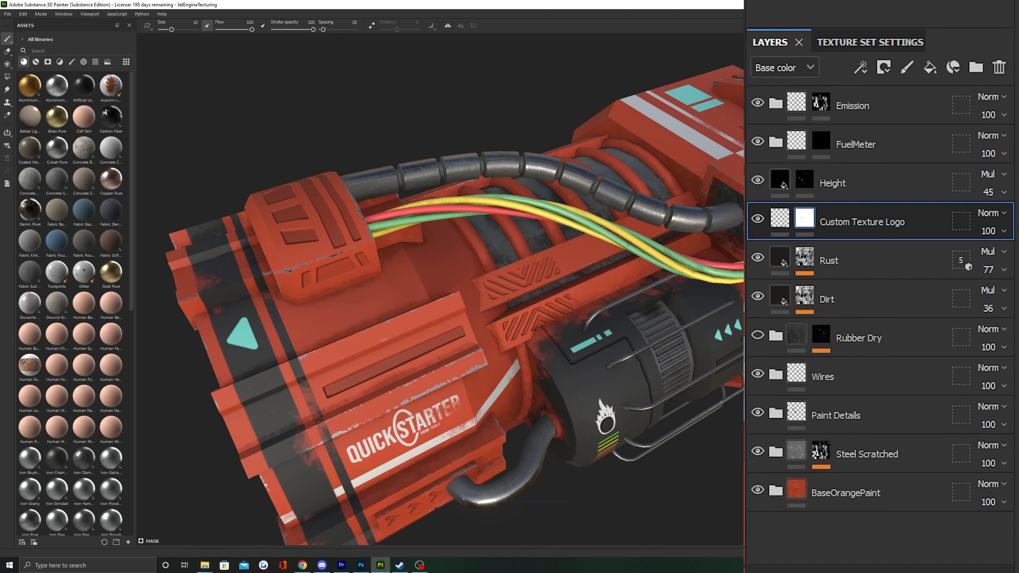
{"action": "left_click", "coordinate": [758, 336]}
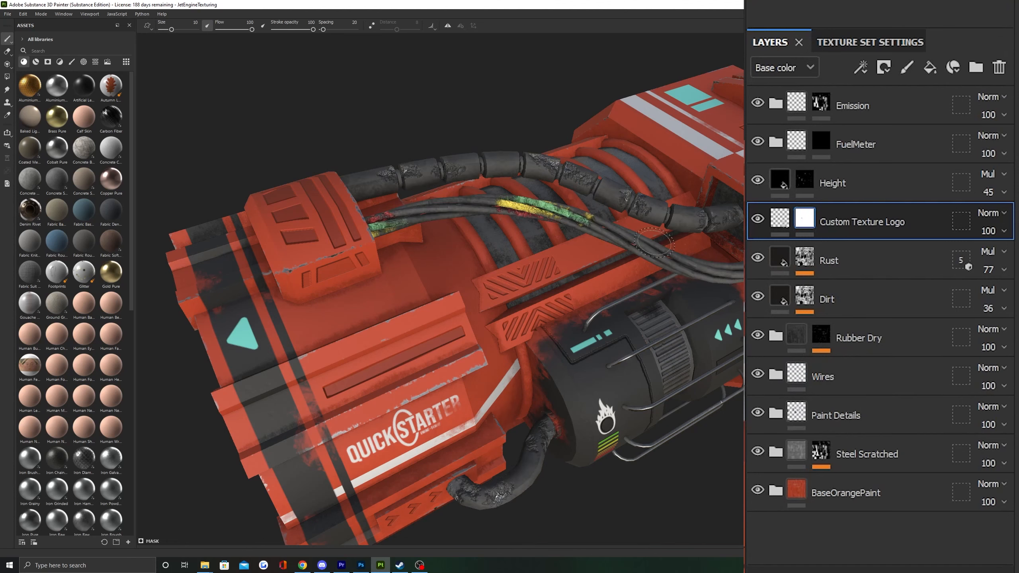
Examine the worn rubber patches on the ribbed pipe and coloured wires up close from several angles.
{"action": "scroll", "coordinate": [570, 209], "scroll_direction": "up", "scroll_amount": 5}
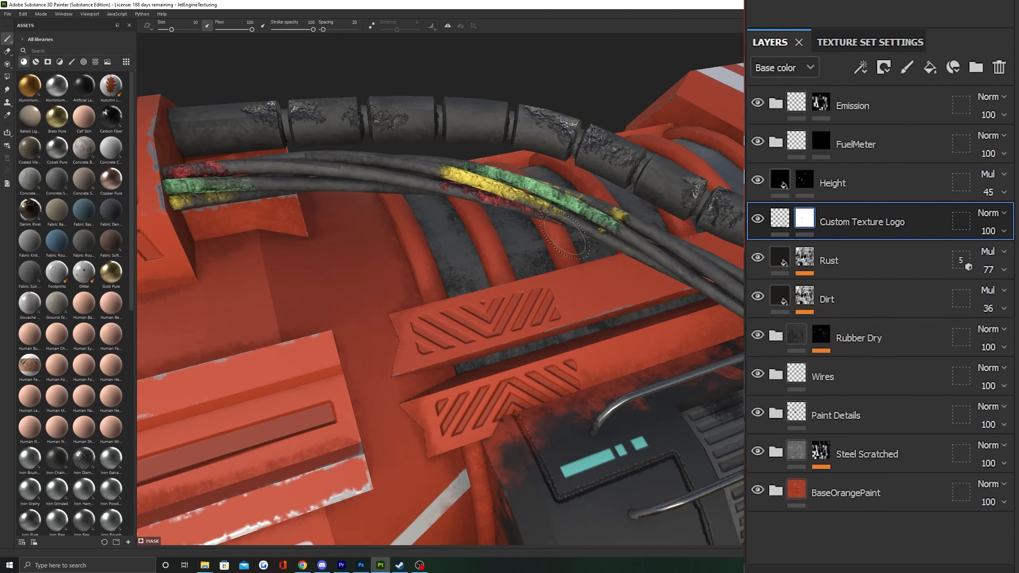
{"action": "scroll", "coordinate": [564, 234], "scroll_direction": "down", "scroll_amount": 5}
{"action": "left_click_drag", "start_coordinate": [564, 235], "coordinate": [501, 241], "text": "alt"}
{"action": "scroll", "coordinate": [496, 221], "scroll_direction": "up", "scroll_amount": 4}
{"action": "scroll", "coordinate": [501, 241], "scroll_direction": "up", "scroll_amount": 3}
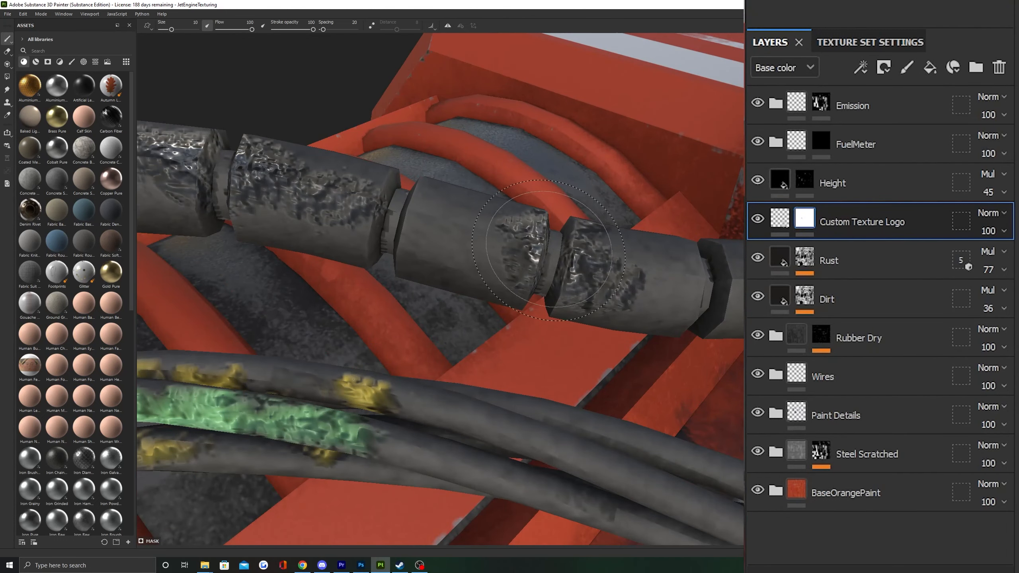
{"action": "scroll", "coordinate": [501, 247], "scroll_direction": "up", "scroll_amount": 2}
{"action": "scroll", "coordinate": [501, 244], "scroll_direction": "down", "scroll_amount": 3}
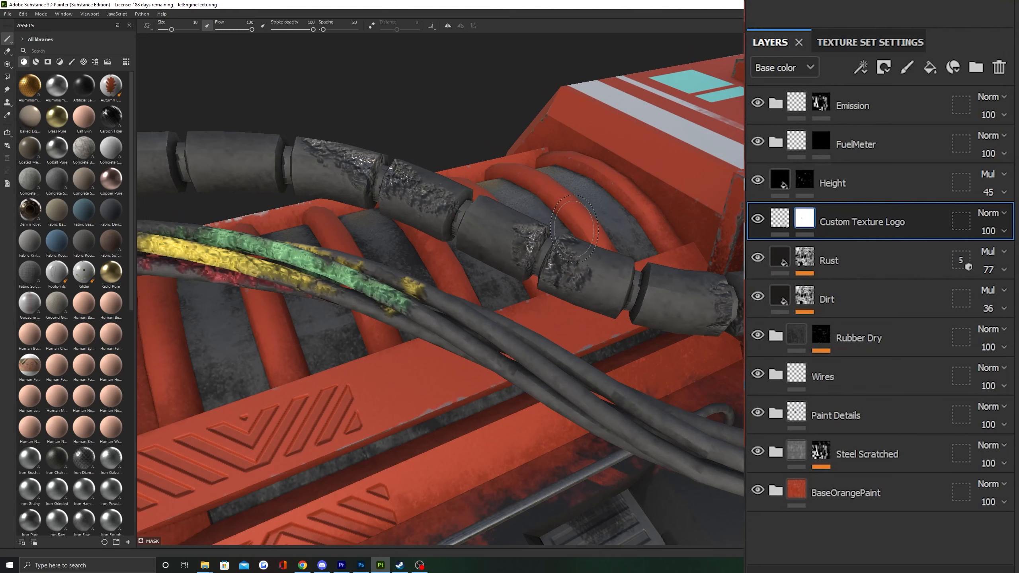
{"action": "mouse_move", "coordinate": [573, 228]}
{"action": "left_mouse_down", "text": "alt"}
{"action": "mouse_move", "coordinate": [418, 256]}
{"action": "mouse_move", "coordinate": [449, 229]}
{"action": "mouse_move", "coordinate": [545, 245]}
{"action": "mouse_move", "coordinate": [514, 220]}
{"action": "left_mouse_up", "text": "alt"}
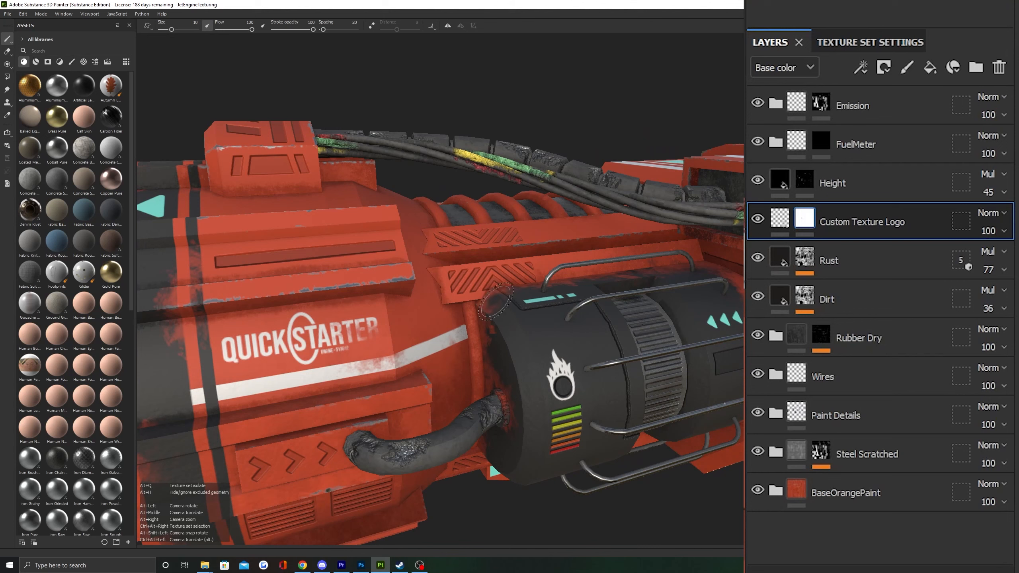
Toggle the Wires folder to compare the exposed wire colours, and expand it to review its red, yellow and green layers.
{"action": "left_click", "coordinate": [757, 374]}
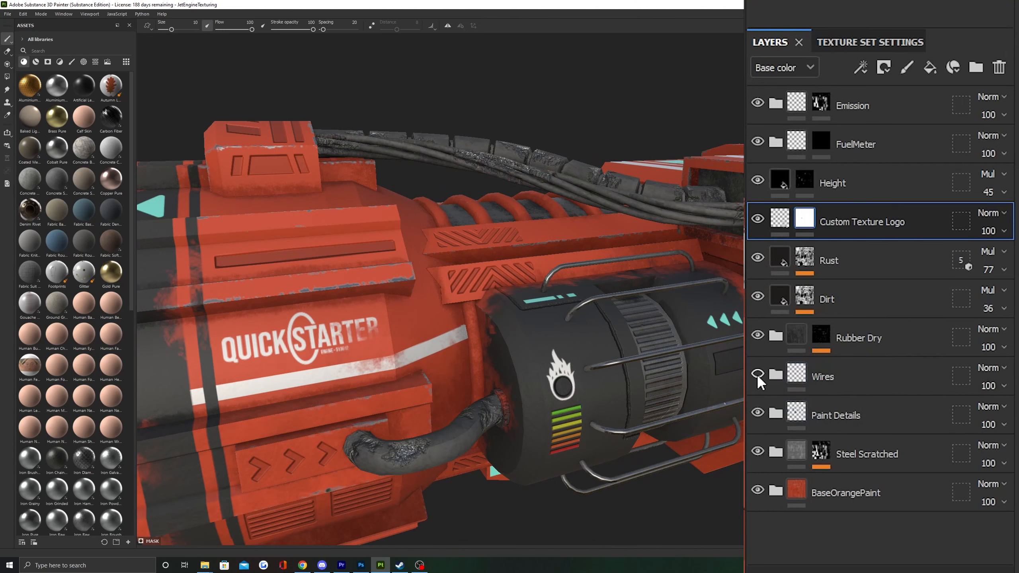
{"action": "left_click", "coordinate": [756, 374]}
{"action": "left_click", "coordinate": [775, 374]}
{"action": "left_click_drag", "start_coordinate": [721, 257], "coordinate": [746, 242], "text": "alt"}
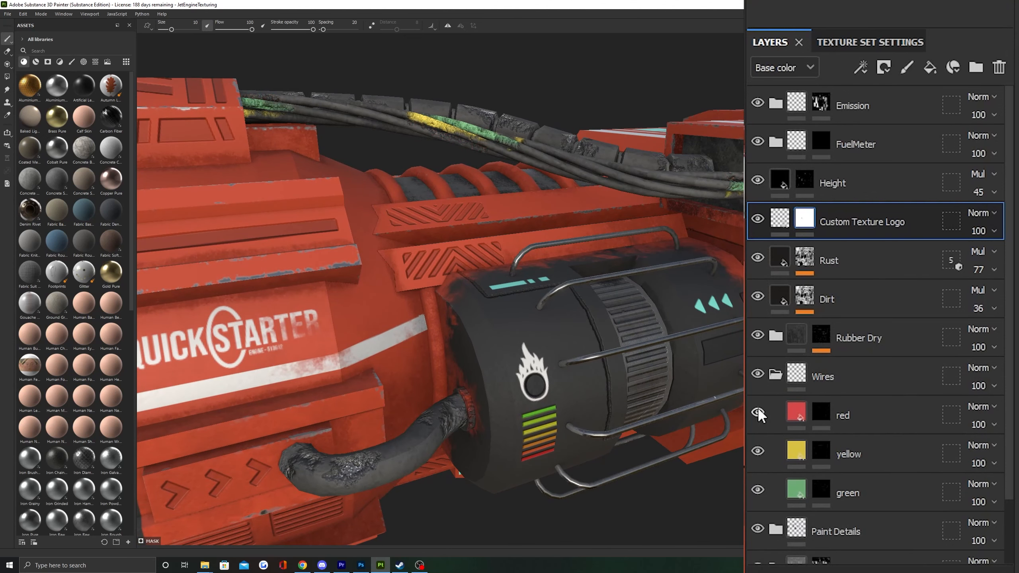
Try blue 3078BA as the base color of the red fill layer in the Wires folder, and undo the color changes.
{"action": "left_click", "coordinate": [792, 412]}
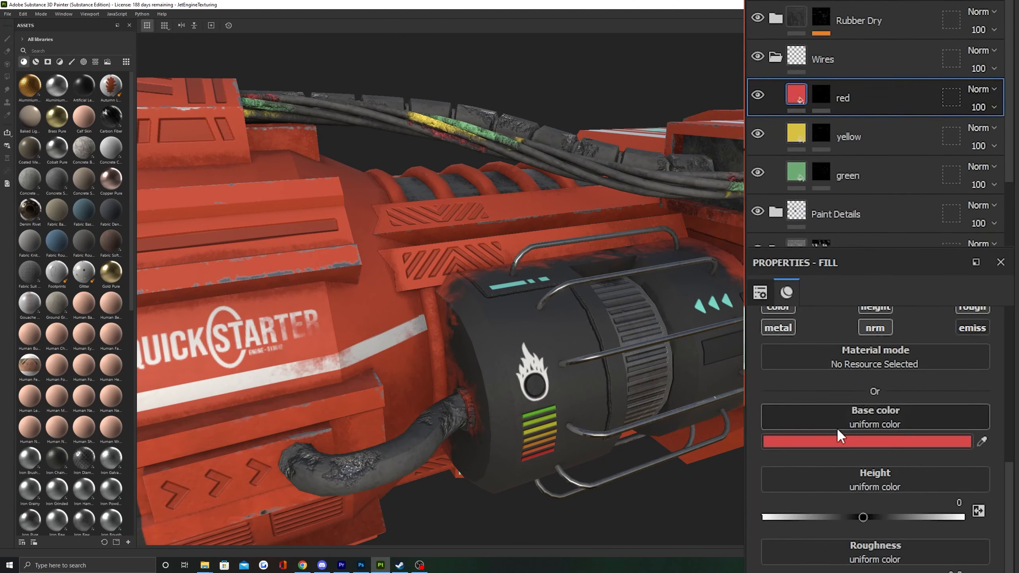
{"action": "left_click", "coordinate": [838, 435]}
{"action": "left_click", "coordinate": [815, 363]}
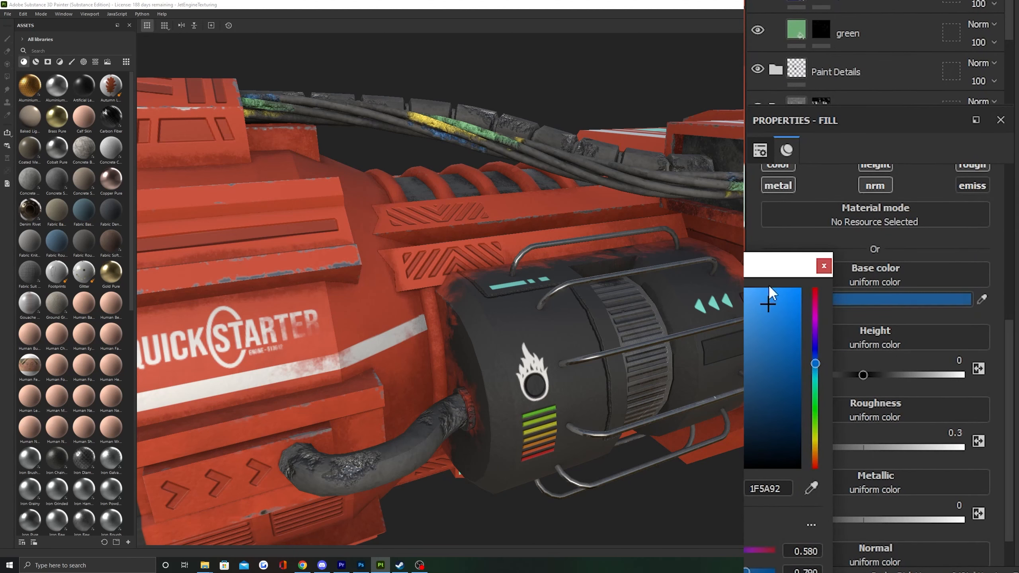
{"action": "left_click", "coordinate": [754, 337]}
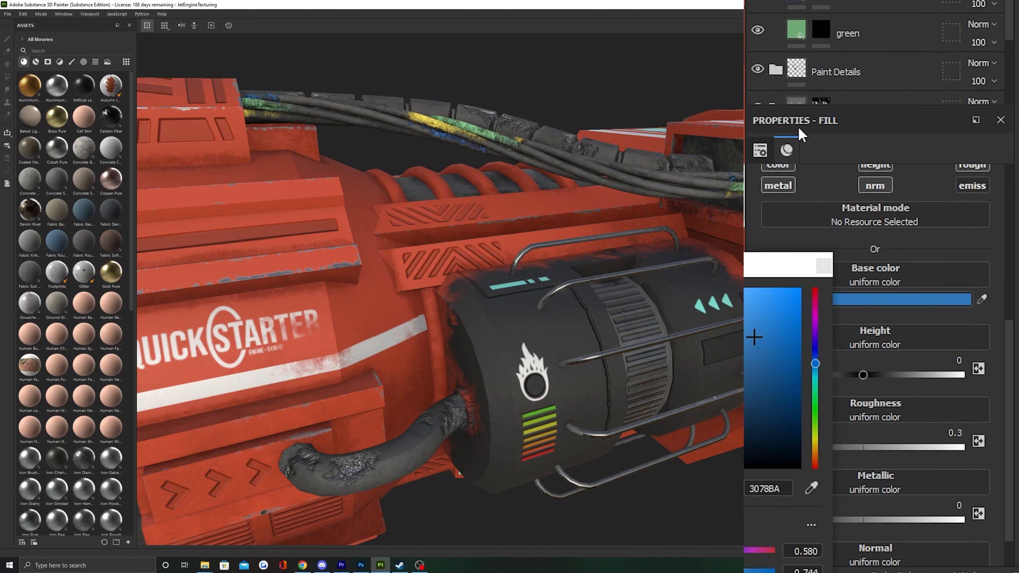
{"action": "key", "text": "ctrl+z"}
{"action": "key", "text": "ctrl+z"}
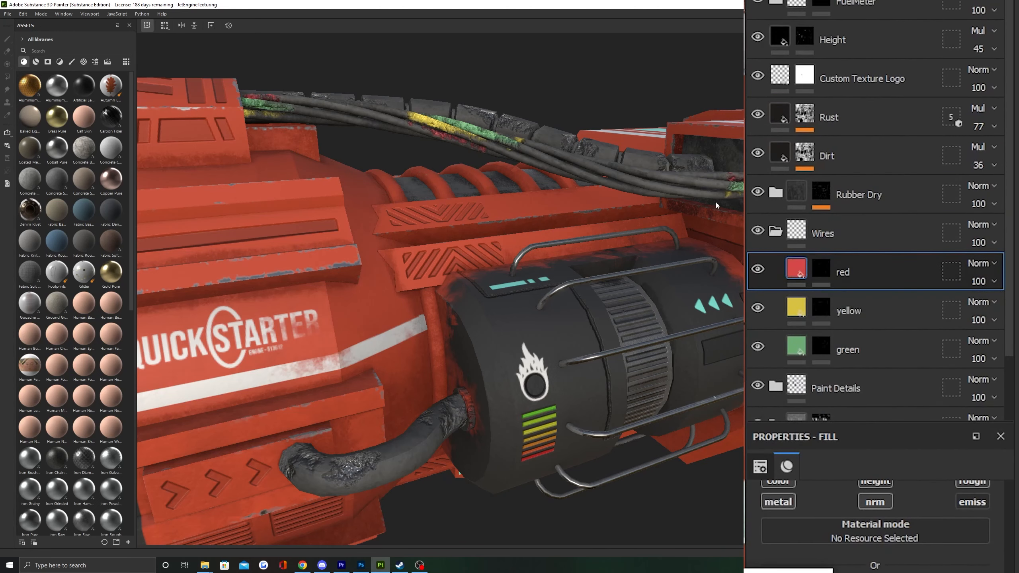
Check the wires along the engine's upper side and collapse the Wires folder.
{"action": "left_click_drag", "start_coordinate": [558, 306], "coordinate": [645, 192], "text": "alt"}
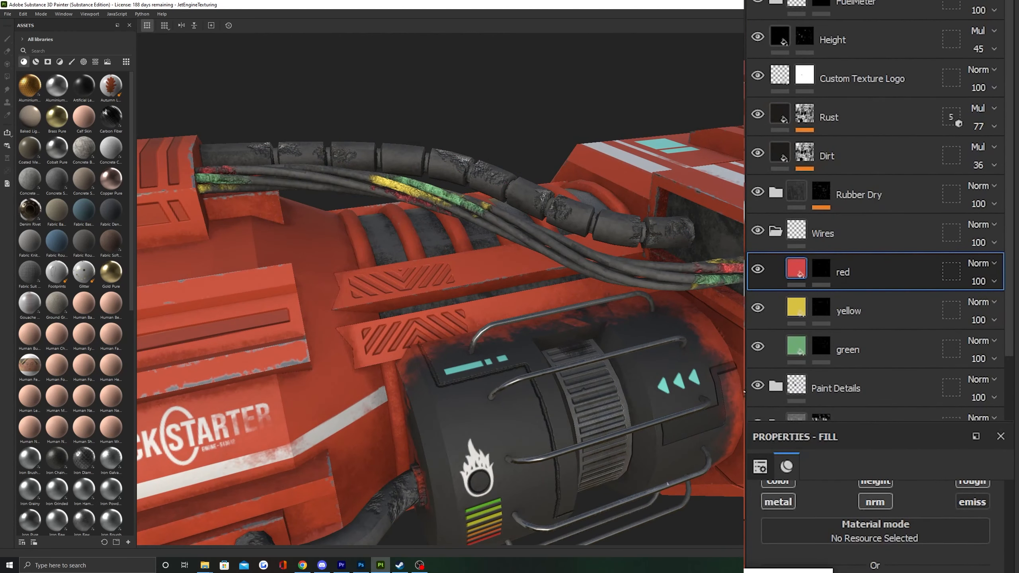
{"action": "left_click", "coordinate": [781, 234]}
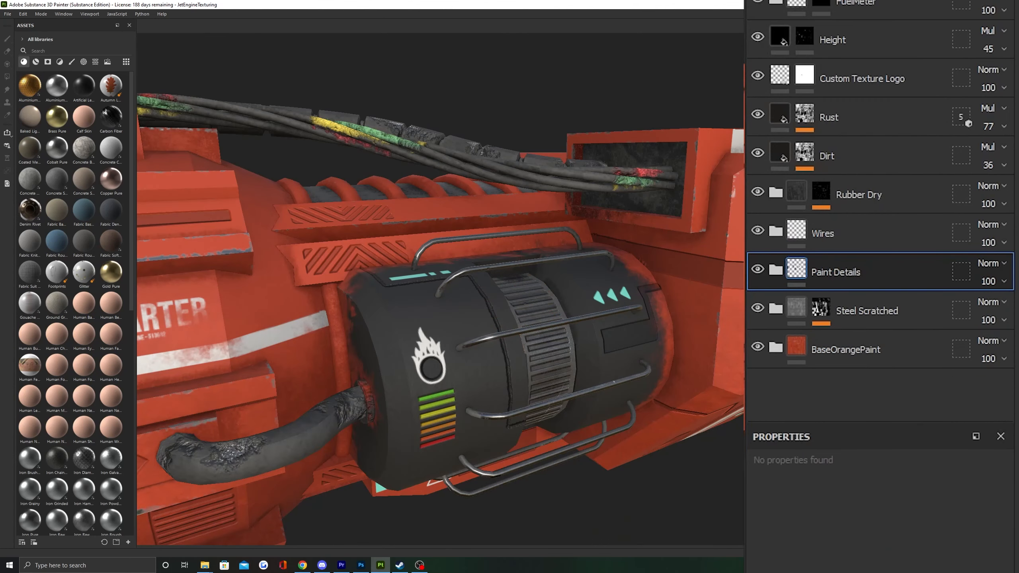
Expand the Paint Details folder and examine the cyan, black and white markings along the engine's side.
{"action": "left_click", "coordinate": [776, 270]}
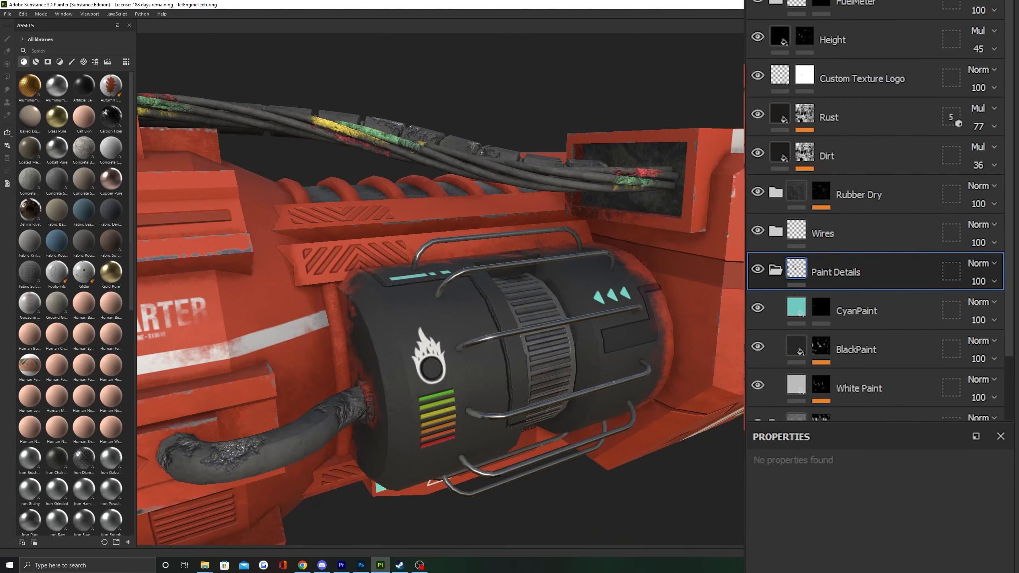
{"action": "left_click_drag", "start_coordinate": [562, 260], "coordinate": [653, 260], "text": "alt"}
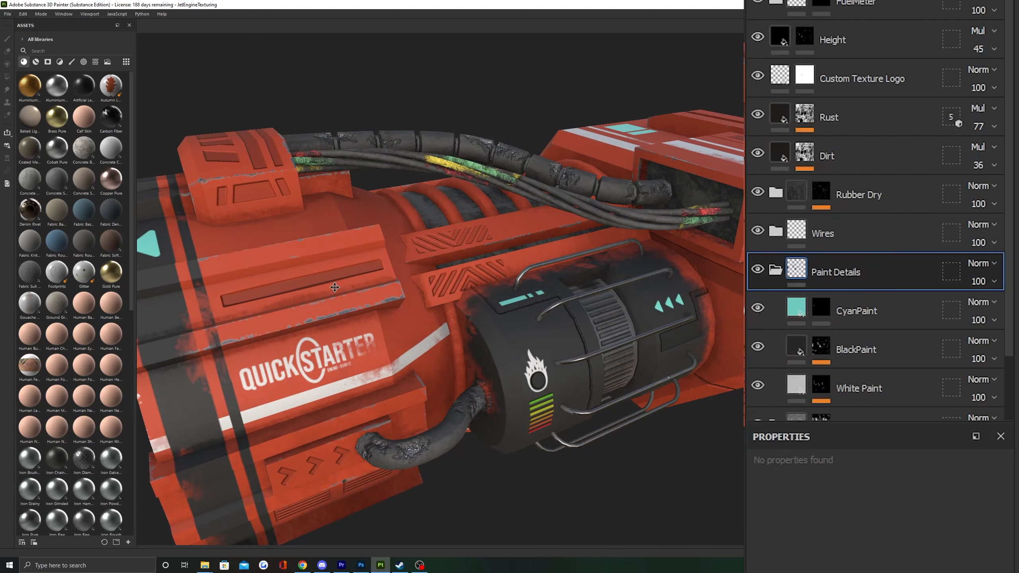
{"action": "left_click_drag", "start_coordinate": [335, 287], "coordinate": [308, 241], "text": "alt"}
{"action": "left_click_drag", "start_coordinate": [530, 281], "coordinate": [552, 295], "text": "alt"}
{"action": "scroll", "coordinate": [320, 199], "scroll_direction": "up", "scroll_amount": 3}
{"action": "scroll", "coordinate": [625, 326], "scroll_direction": "up", "scroll_amount": 3}
{"action": "left_click_drag", "start_coordinate": [625, 326], "coordinate": [522, 313], "text": "alt"}
{"action": "scroll", "coordinate": [445, 298], "scroll_direction": "down", "scroll_amount": 3}
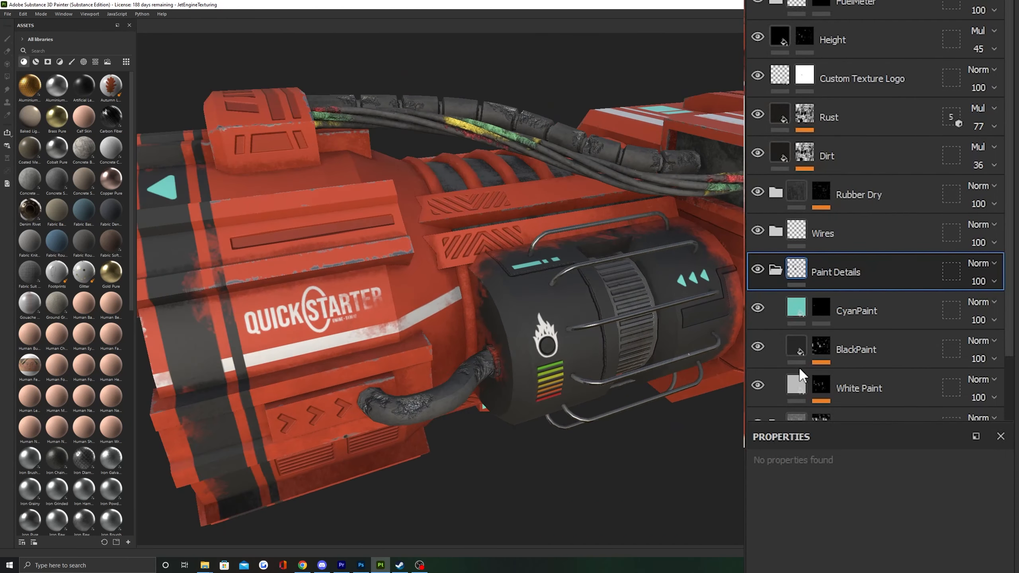
Inspect the BlackPaint and White Paint layers, toggling each one's visibility to compare the painted markings with and without it.
{"action": "left_click", "coordinate": [860, 352]}
{"action": "left_click_drag", "start_coordinate": [608, 314], "coordinate": [301, 148], "text": "alt"}
{"action": "scroll", "coordinate": [500, 276], "scroll_direction": "down", "scroll_amount": 3}
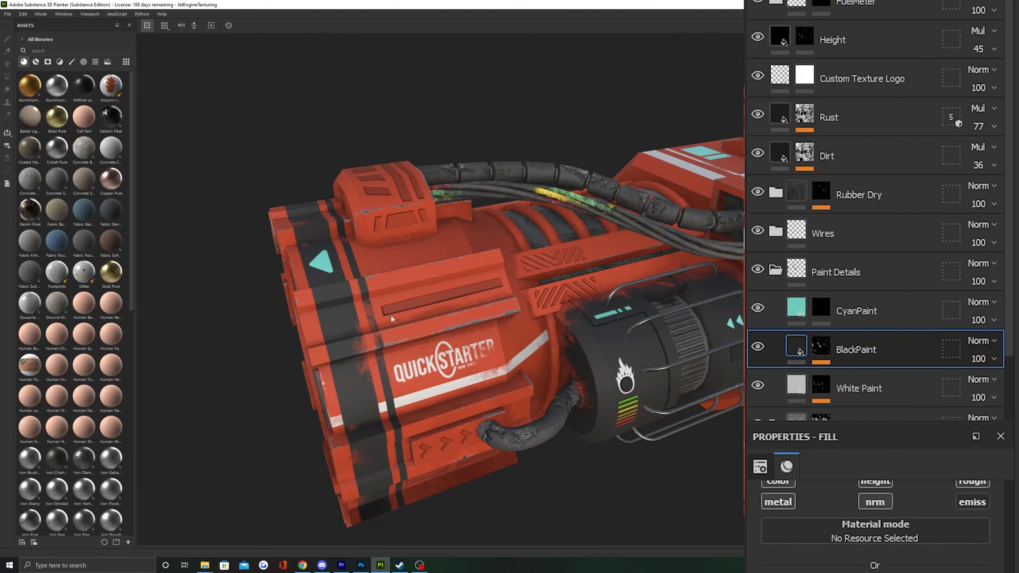
{"action": "mouse_move", "coordinate": [391, 315]}
{"action": "left_mouse_down", "text": "alt"}
{"action": "mouse_move", "coordinate": [414, 269]}
{"action": "mouse_move", "coordinate": [461, 261]}
{"action": "left_mouse_up", "text": "alt"}
{"action": "left_click", "coordinate": [797, 388]}
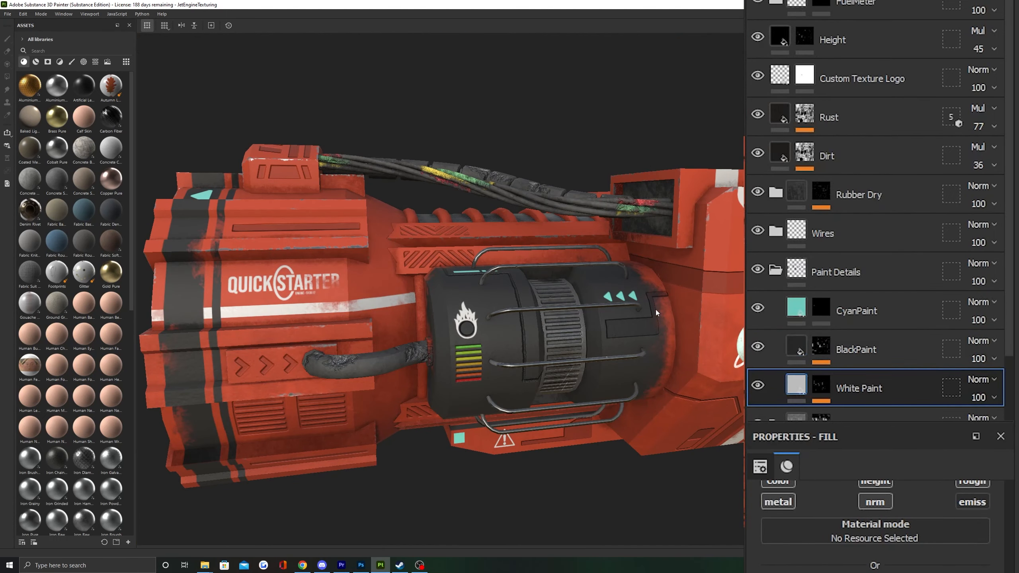
{"action": "left_click", "coordinate": [759, 386]}
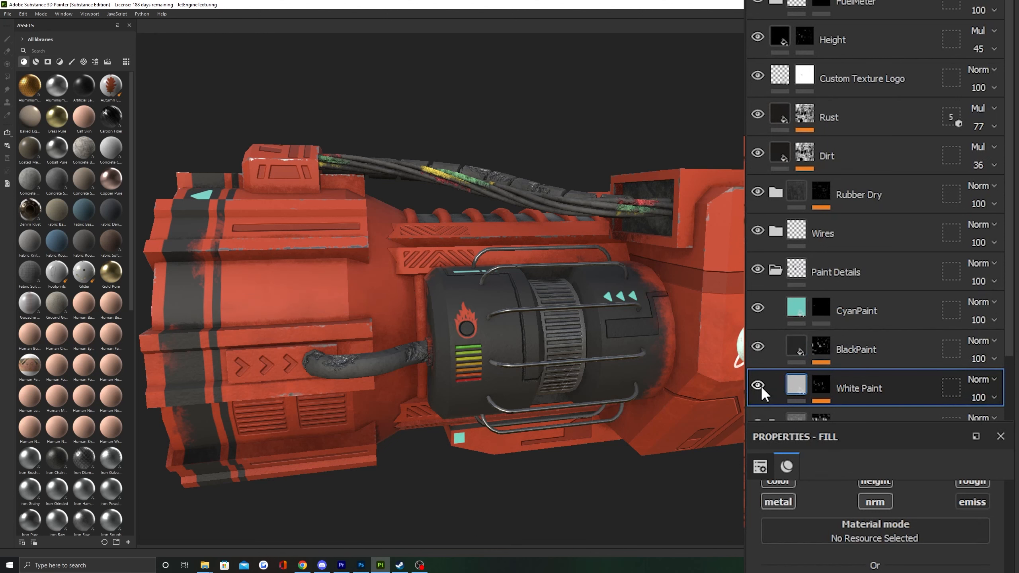
{"action": "left_click", "coordinate": [760, 385]}
{"action": "left_click", "coordinate": [758, 345]}
{"action": "left_click", "coordinate": [759, 346]}
Show the White Paint mask's effects and toggle weathering to compare clean and worn white stripes near the planet decal.
{"action": "left_click", "coordinate": [821, 389]}
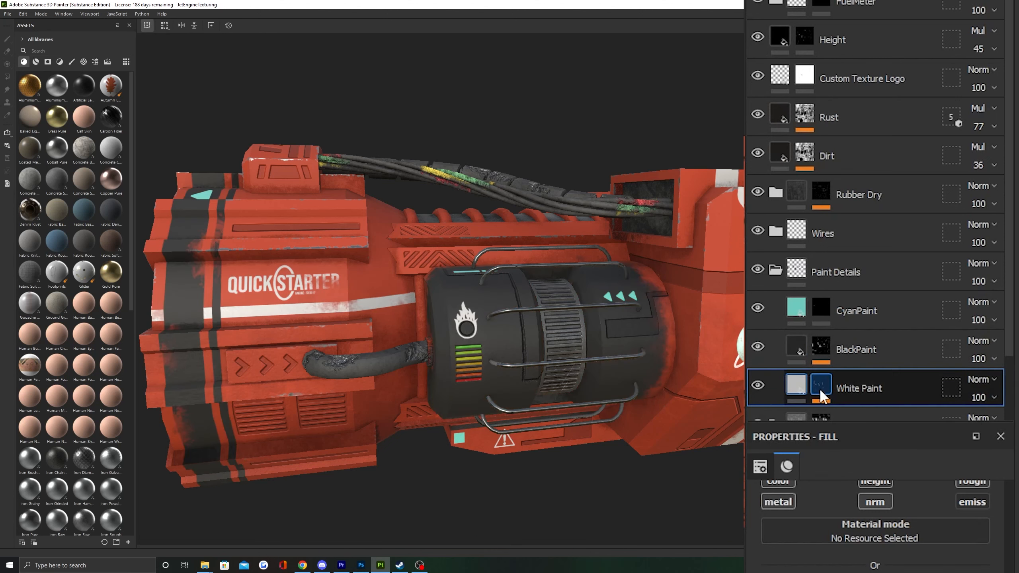
{"action": "left_click", "coordinate": [821, 391]}
{"action": "scroll", "coordinate": [737, 282], "scroll_direction": "down", "scroll_amount": 1}
{"action": "scroll", "coordinate": [826, 292], "scroll_direction": "down", "scroll_amount": 3}
{"action": "middle_click_drag", "start_coordinate": [724, 279], "coordinate": [724, 237], "text": "alt"}
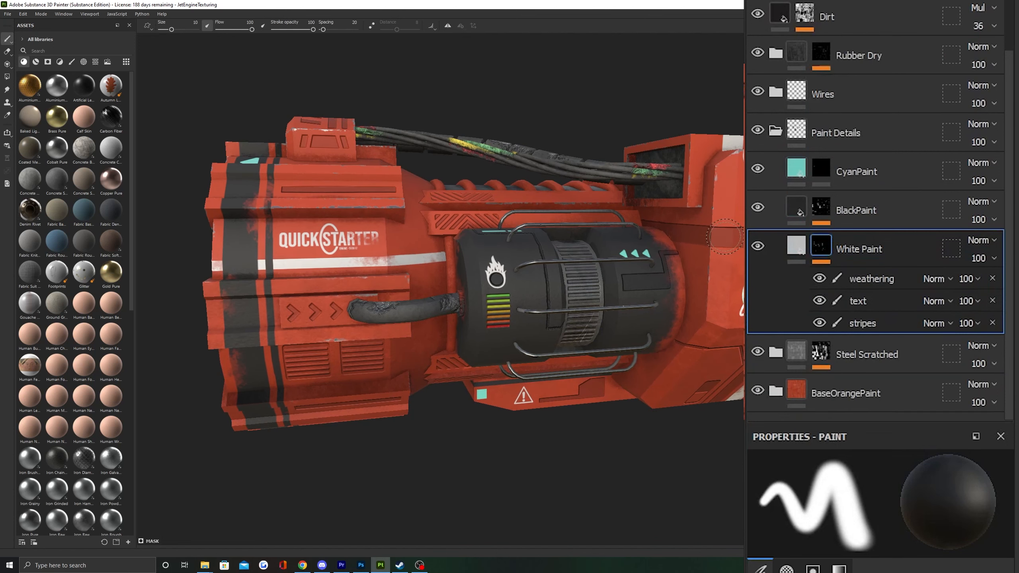
{"action": "left_click_drag", "start_coordinate": [724, 236], "coordinate": [724, 220], "text": "alt"}
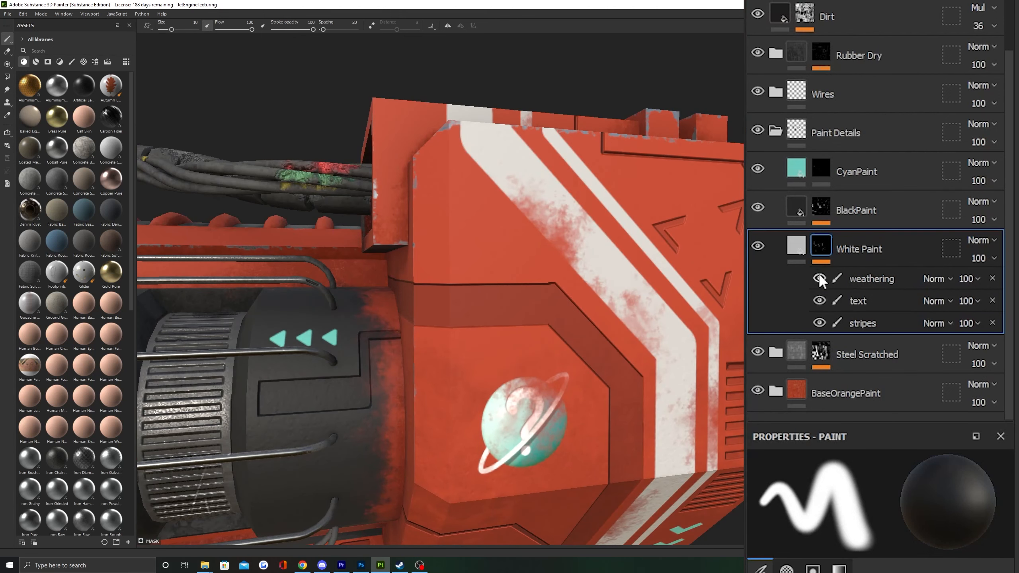
{"action": "left_click", "coordinate": [819, 279]}
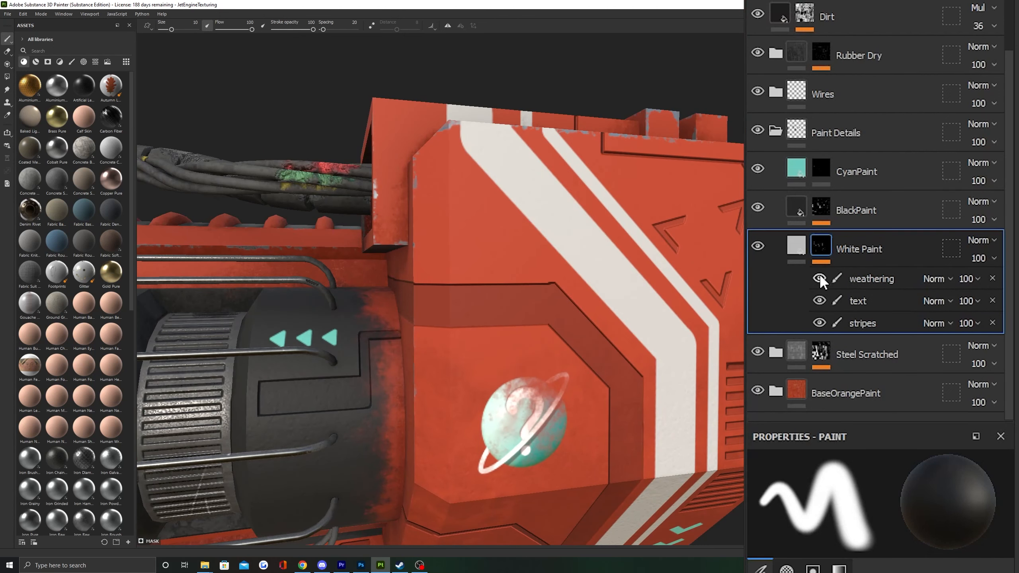
{"action": "left_click", "coordinate": [819, 278]}
Toggle the text effect in the White Paint mask to compare the engine's side with and without the QUICKSTARTER lettering.
{"action": "left_click", "coordinate": [819, 300]}
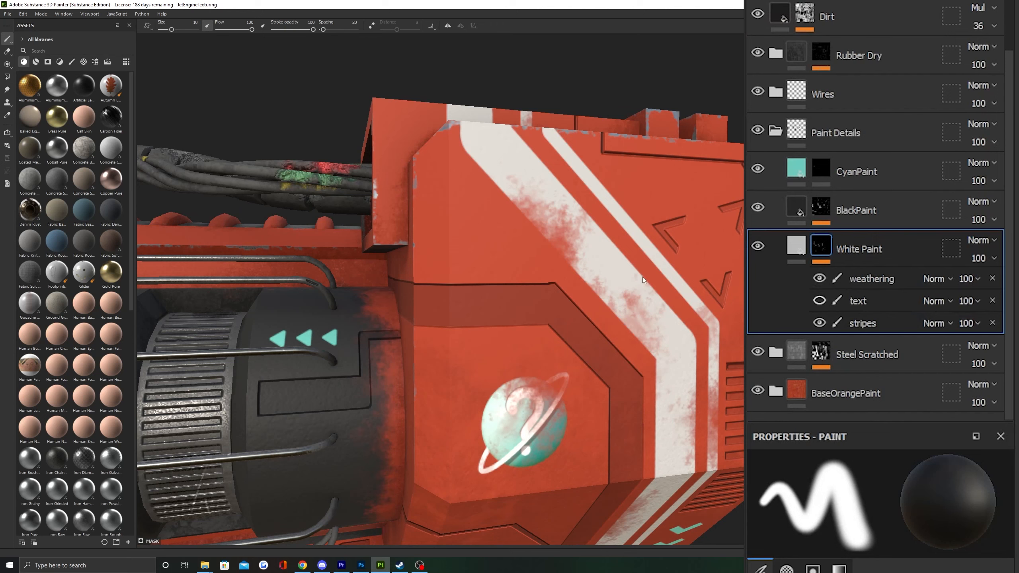
{"action": "left_click_drag", "start_coordinate": [421, 321], "coordinate": [350, 329], "text": "alt"}
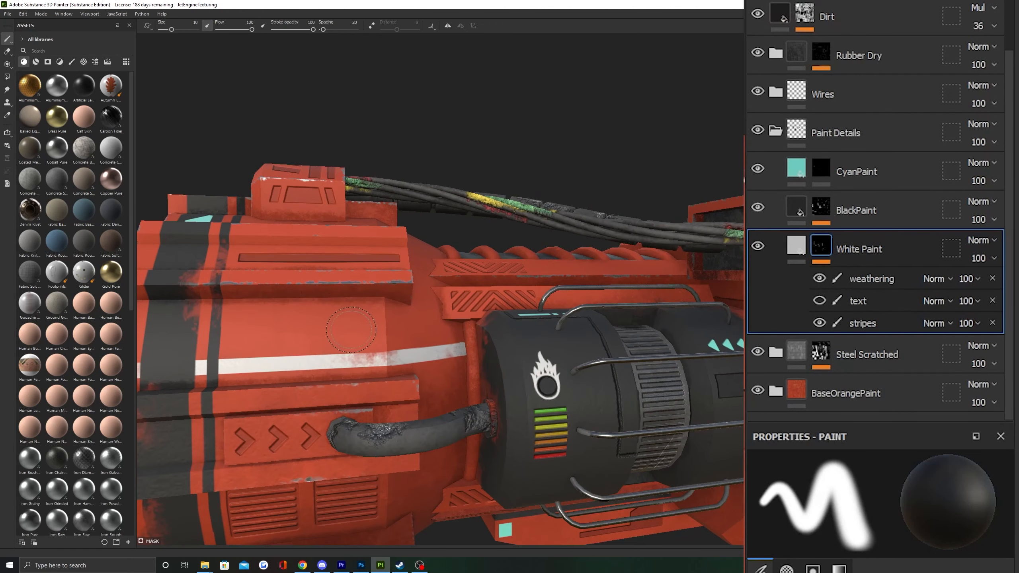
{"action": "left_click", "coordinate": [817, 302]}
{"action": "left_click_drag", "start_coordinate": [571, 518], "coordinate": [565, 480], "text": "alt"}
{"action": "key", "text": "f"}
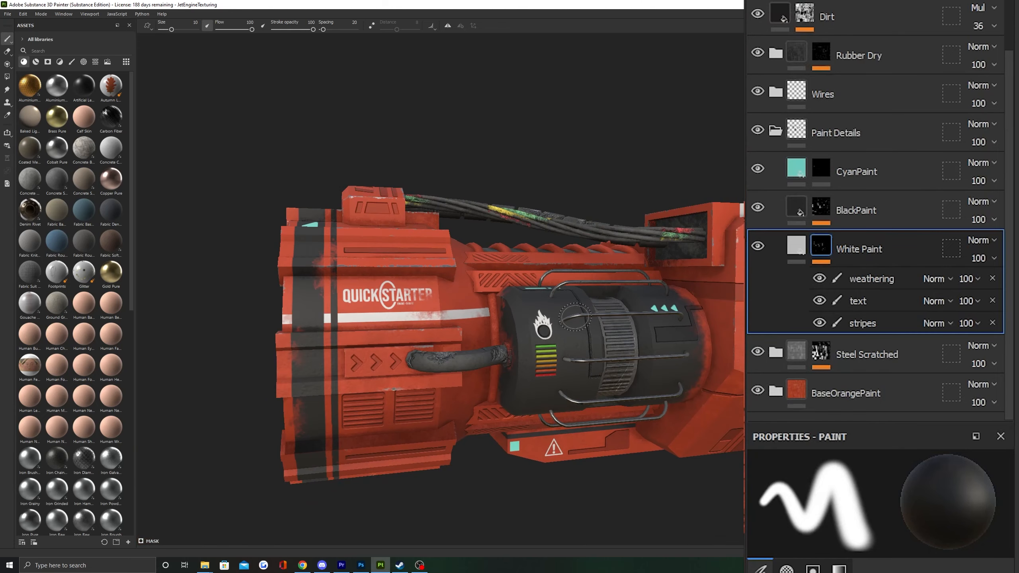
Toggle the stripes effect in the White Paint mask to compare the white bands across the engine body.
{"action": "middle_click_drag", "start_coordinate": [725, 288], "coordinate": [620, 333], "text": "alt"}
{"action": "left_click", "coordinate": [819, 322]}
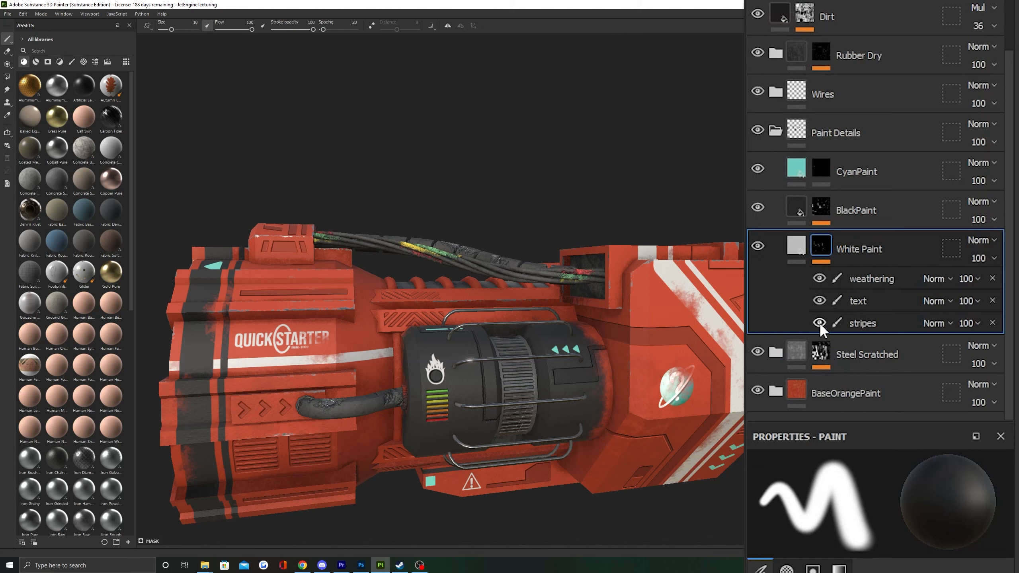
{"action": "left_click", "coordinate": [819, 322]}
{"action": "left_click", "coordinate": [818, 322]}
{"action": "left_click_drag", "start_coordinate": [706, 305], "coordinate": [646, 233], "text": "alt"}
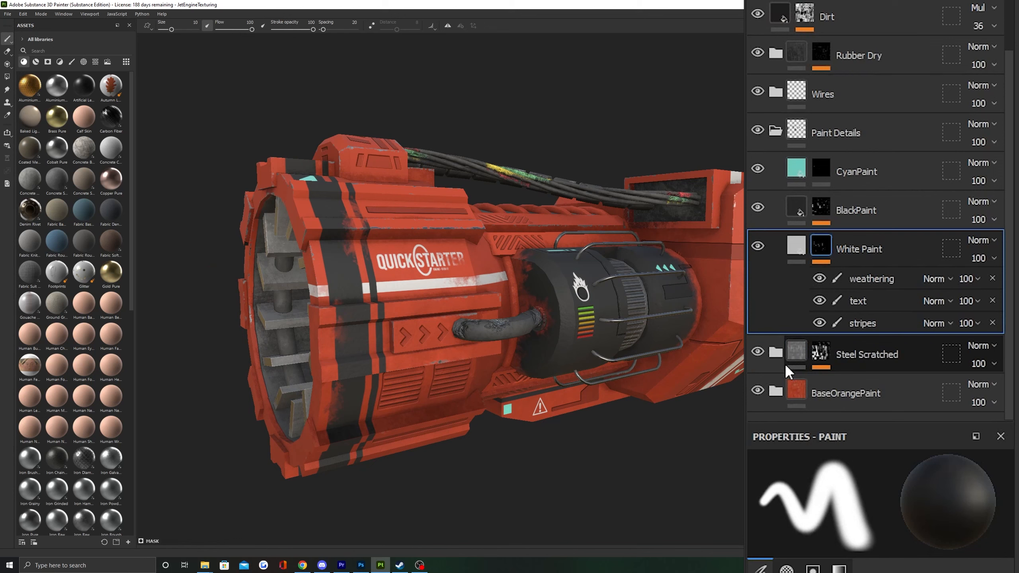
Expand the Steel Scratched folder and toggle Steel Base copy 1 to compare the metal blades inside the engine opening.
{"action": "left_click", "coordinate": [775, 352]}
{"action": "scroll", "coordinate": [821, 253], "scroll_direction": "down", "scroll_amount": 5}
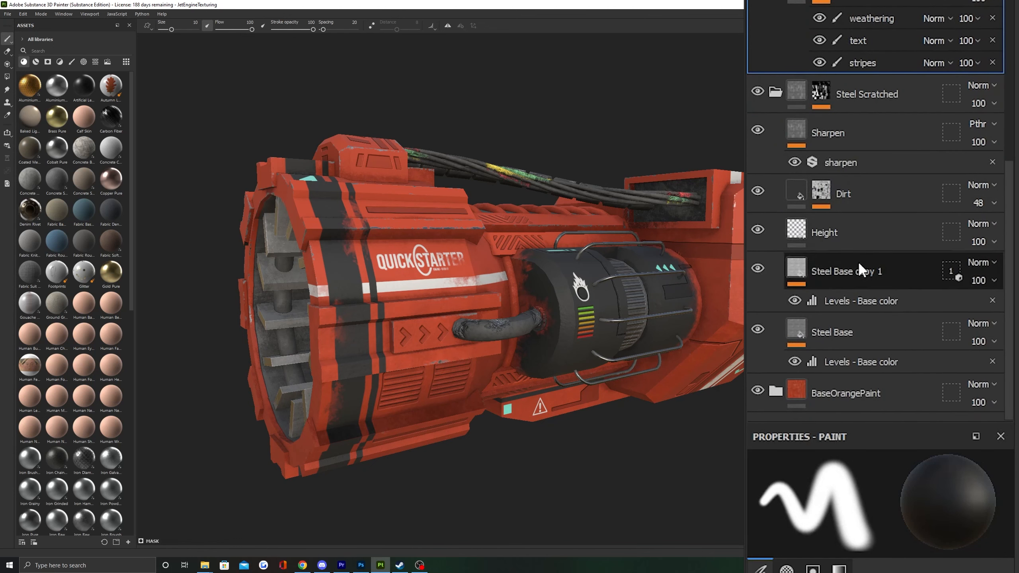
{"action": "left_click_drag", "start_coordinate": [235, 296], "coordinate": [642, 321], "text": "alt"}
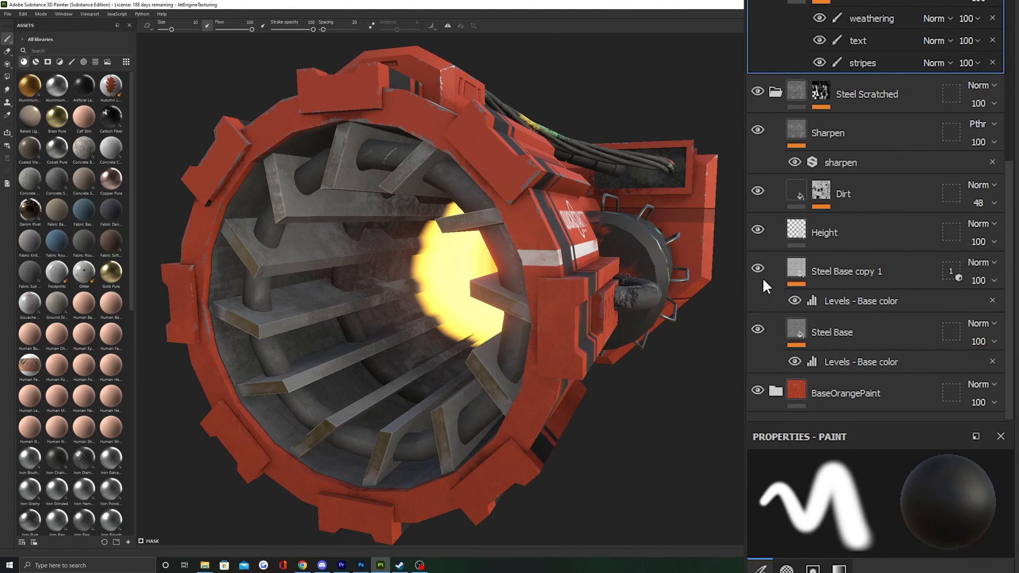
{"action": "left_click", "coordinate": [757, 268]}
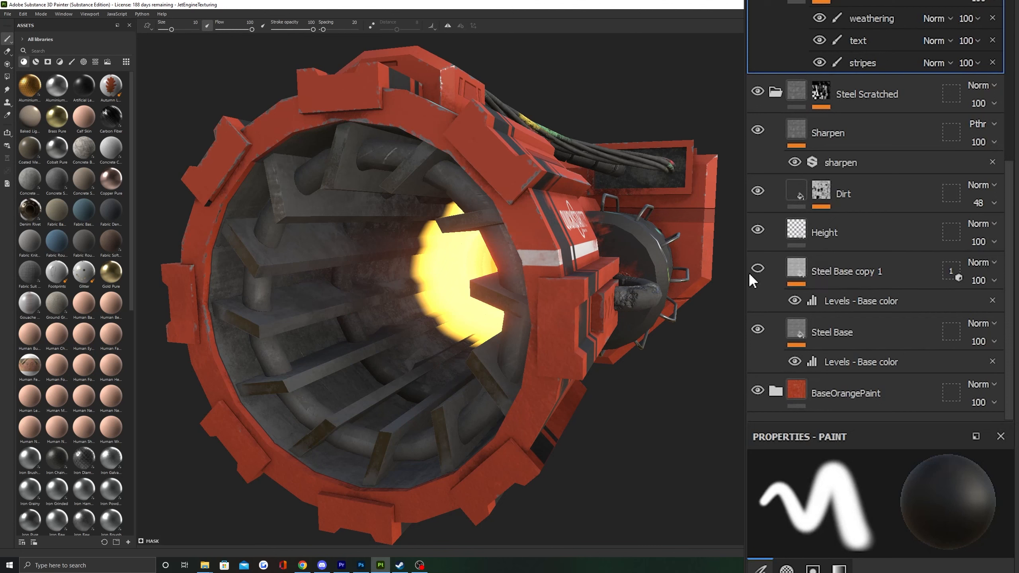
{"action": "left_click", "coordinate": [757, 269]}
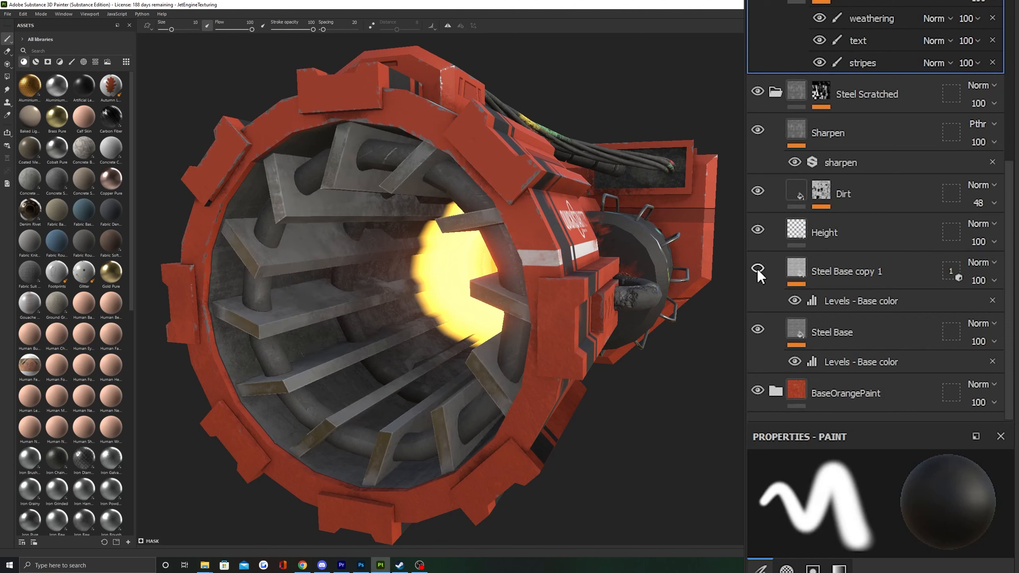
{"action": "left_click", "coordinate": [757, 268]}
{"action": "left_click", "coordinate": [757, 269]}
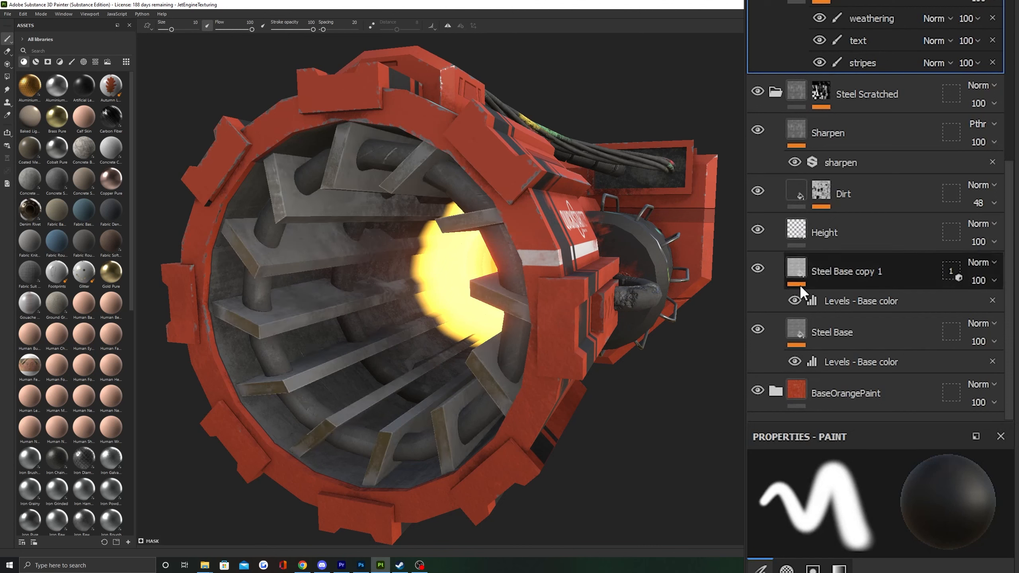
Collapse the Steel Scratched folder and toggle its visibility to compare the metal parts with the underlying orange paint.
{"action": "left_click", "coordinate": [775, 91]}
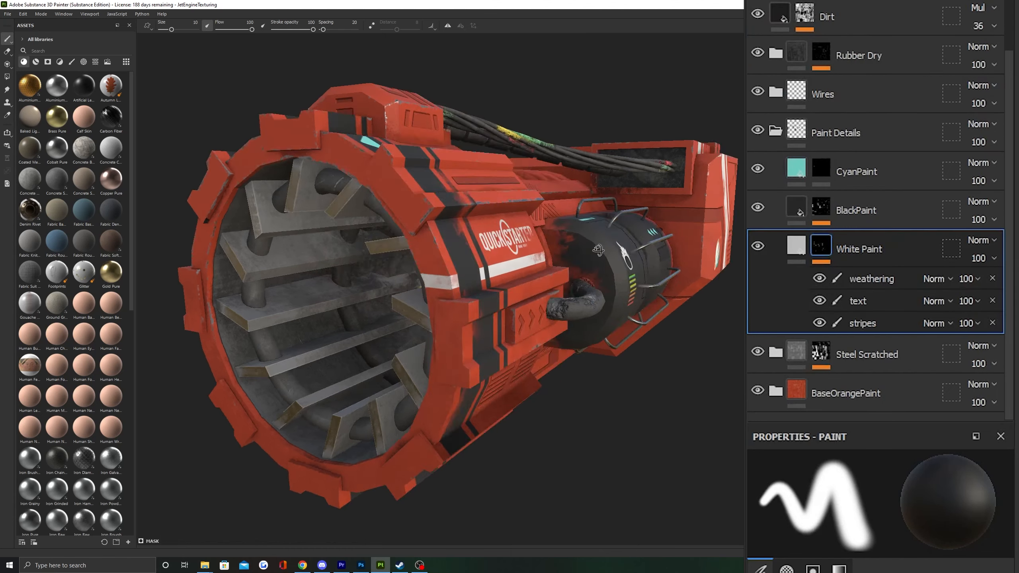
{"action": "left_click_drag", "start_coordinate": [401, 253], "coordinate": [461, 256], "text": "alt"}
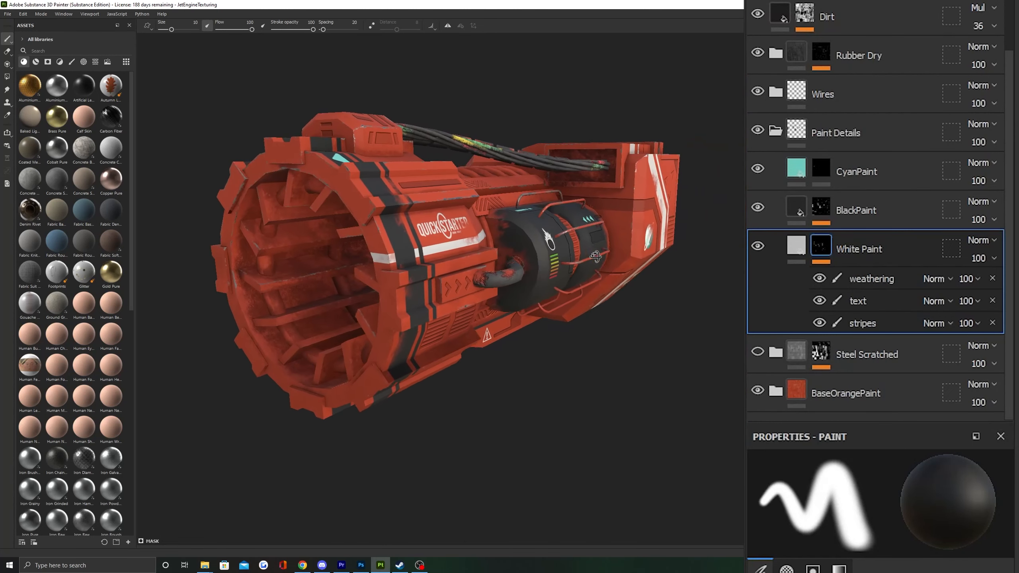
{"action": "left_click", "coordinate": [757, 352]}
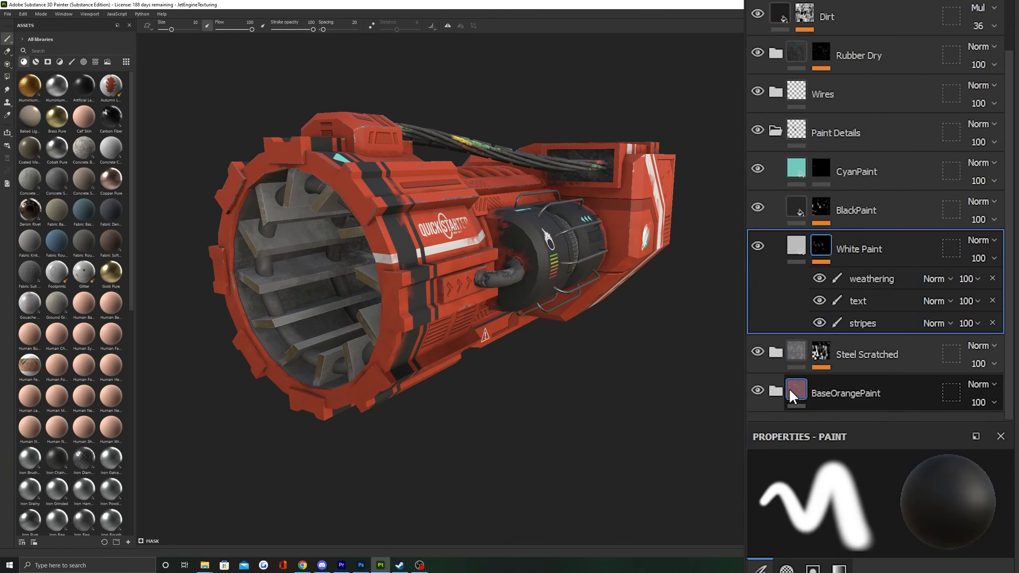
Expand the BaseOrangePaint folder and check Paint copy 2's effect on the orange surface close up around the planet decal.
{"action": "left_click", "coordinate": [776, 391]}
{"action": "scroll", "coordinate": [791, 336], "scroll_direction": "down", "scroll_amount": 5}
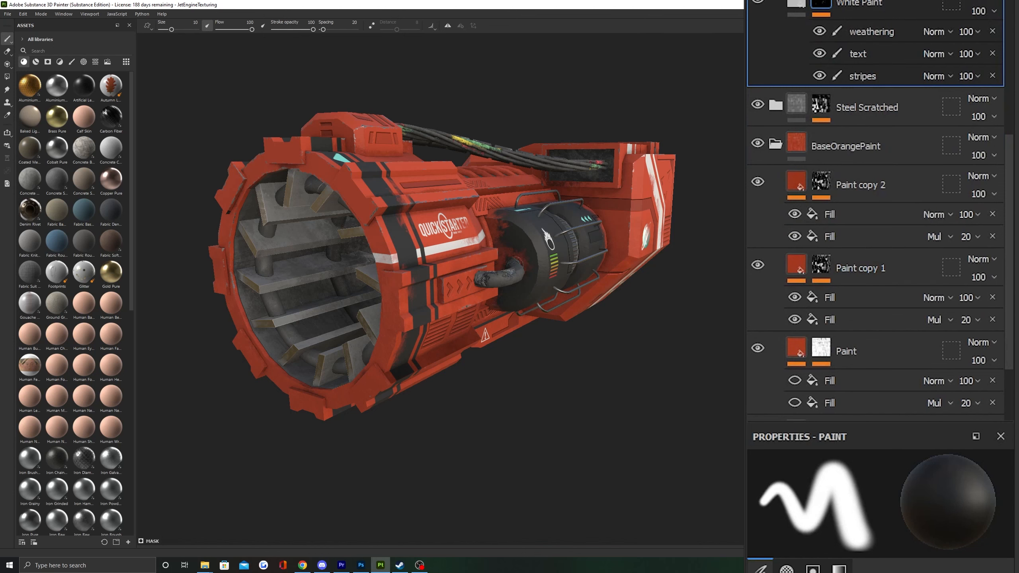
{"action": "left_click_drag", "start_coordinate": [737, 227], "coordinate": [582, 234], "text": "alt"}
{"action": "scroll", "coordinate": [581, 234], "scroll_direction": "up", "scroll_amount": 3}
{"action": "middle_click_drag", "start_coordinate": [582, 235], "coordinate": [401, 257], "text": "alt"}
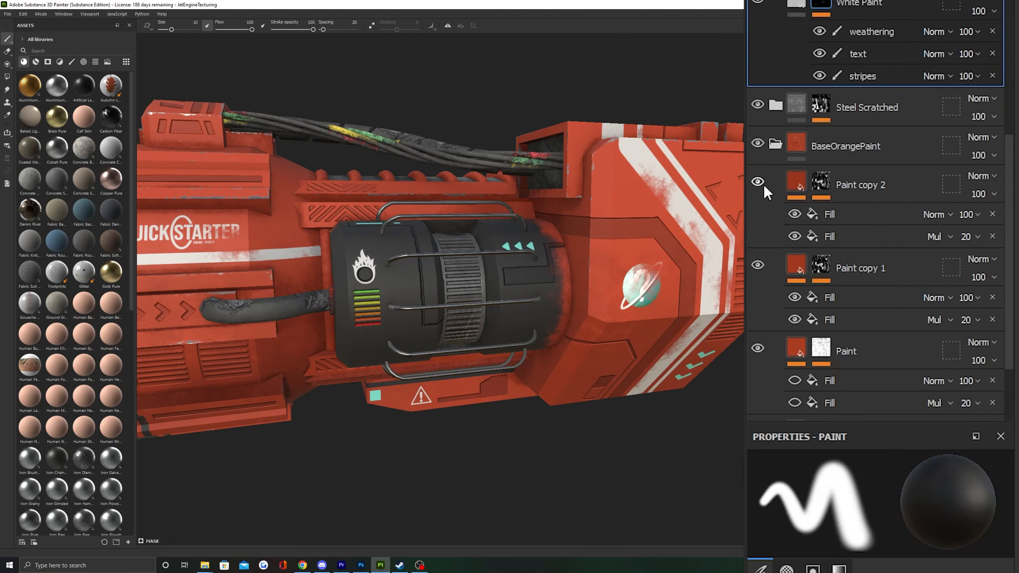
{"action": "scroll", "coordinate": [654, 301], "scroll_direction": "up", "scroll_amount": 6}
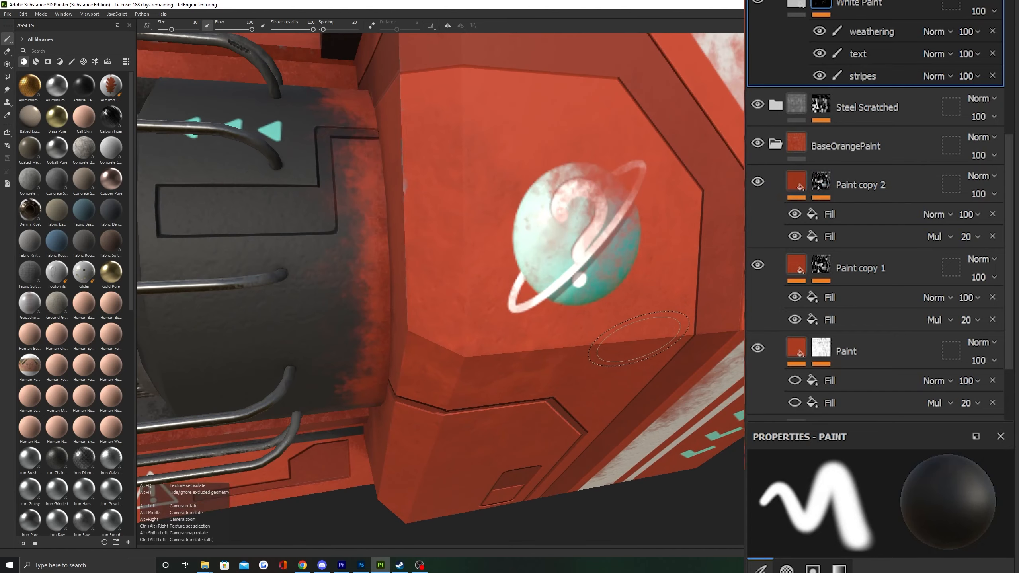
{"action": "middle_click_drag", "start_coordinate": [654, 301], "coordinate": [646, 248], "text": "alt"}
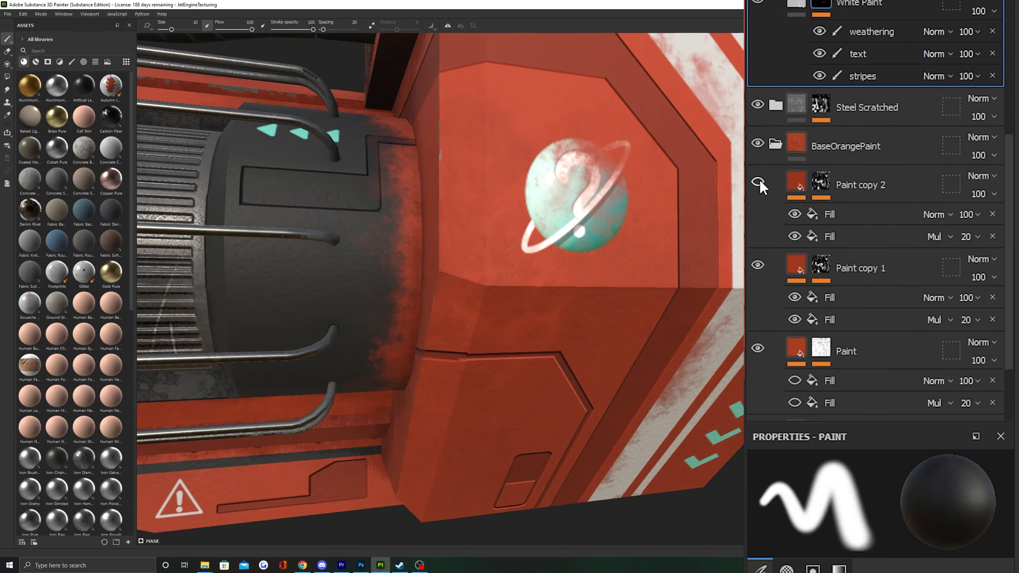
Review the remaining BaseOrangePaint layers down to Metal Details and Base Steel against the whole engine, and collapse the folder.
{"action": "key", "text": "f"}
{"action": "left_click_drag", "start_coordinate": [361, 281], "coordinate": [293, 276], "text": "alt"}
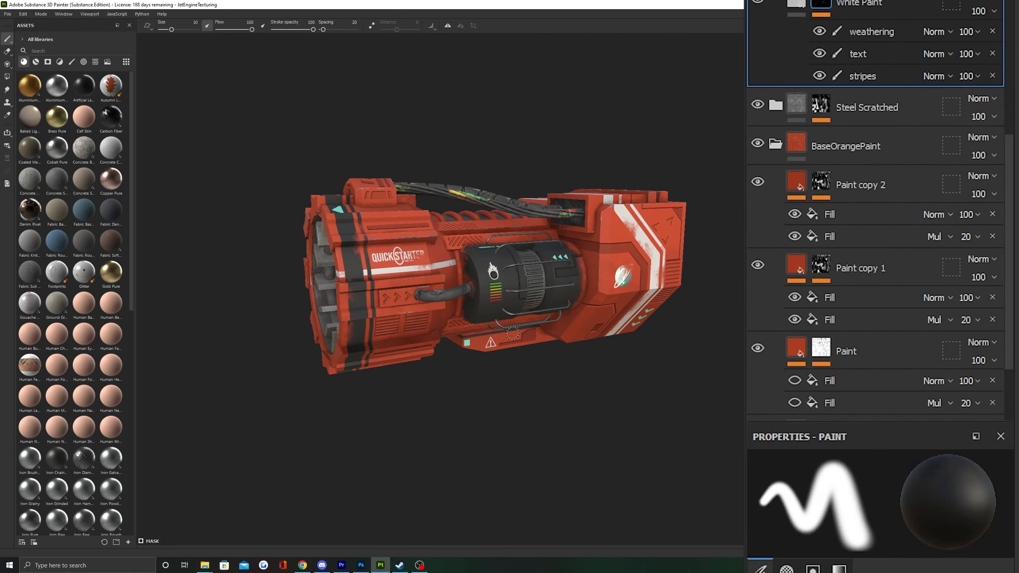
{"action": "scroll", "coordinate": [818, 240], "scroll_direction": "down", "scroll_amount": 3}
{"action": "left_click", "coordinate": [819, 251]}
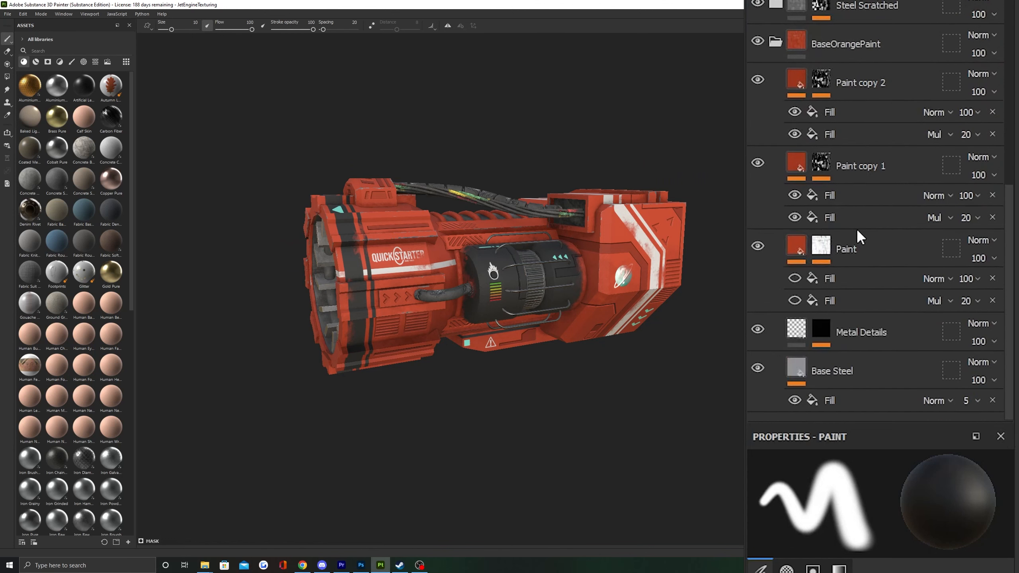
{"action": "scroll", "coordinate": [810, 192], "scroll_direction": "up", "scroll_amount": 3}
{"action": "left_click", "coordinate": [775, 139]}
{"action": "left_click", "coordinate": [803, 234]}
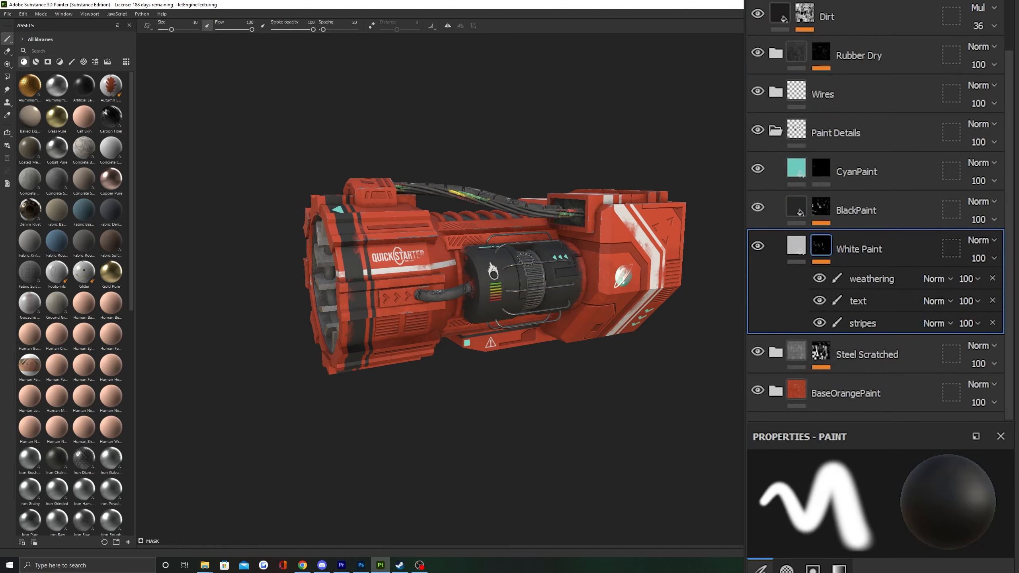
View the finished engine from its open end and collapse the Paint Details folder.
{"action": "scroll", "coordinate": [460, 314], "scroll_direction": "up", "scroll_amount": 3}
{"action": "mouse_move", "coordinate": [460, 314]}
{"action": "left_mouse_down", "text": "alt"}
{"action": "mouse_move", "coordinate": [623, 320]}
{"action": "mouse_move", "coordinate": [610, 291]}
{"action": "mouse_move", "coordinate": [523, 308]}
{"action": "left_mouse_up", "text": "alt"}
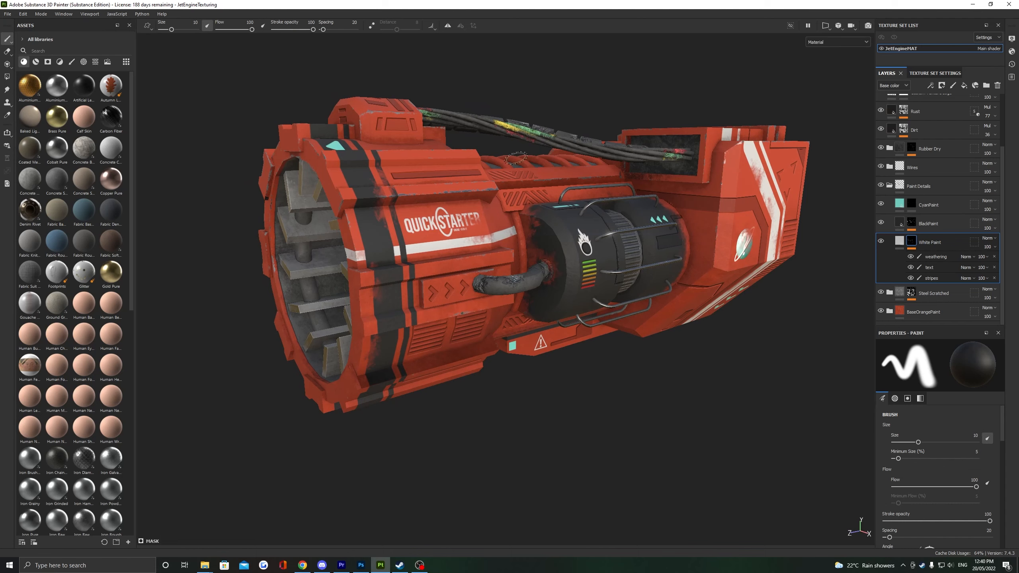
{"action": "left_click_drag", "start_coordinate": [517, 158], "coordinate": [530, 182], "text": "alt"}
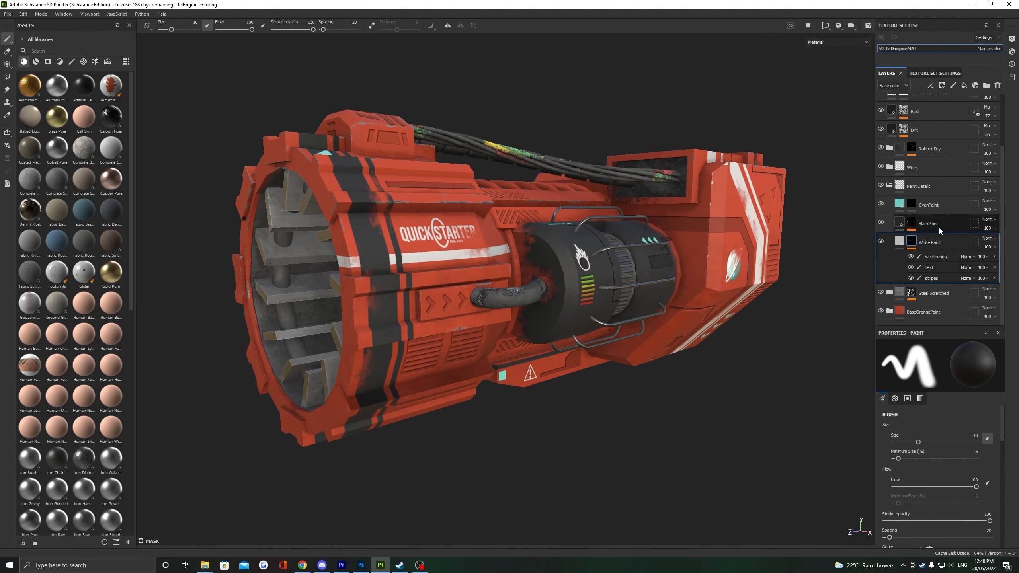
{"action": "left_click", "coordinate": [889, 186]}
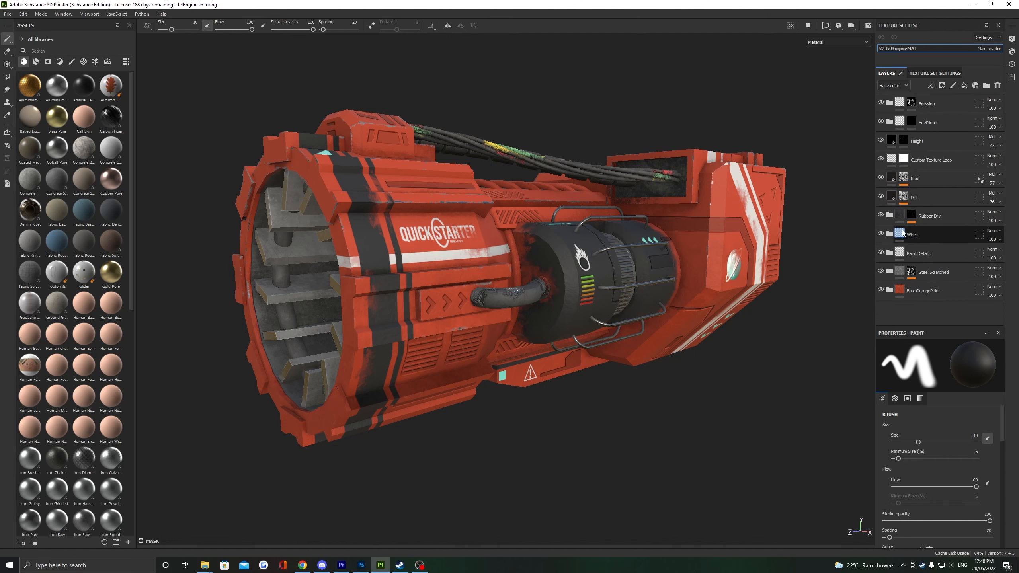